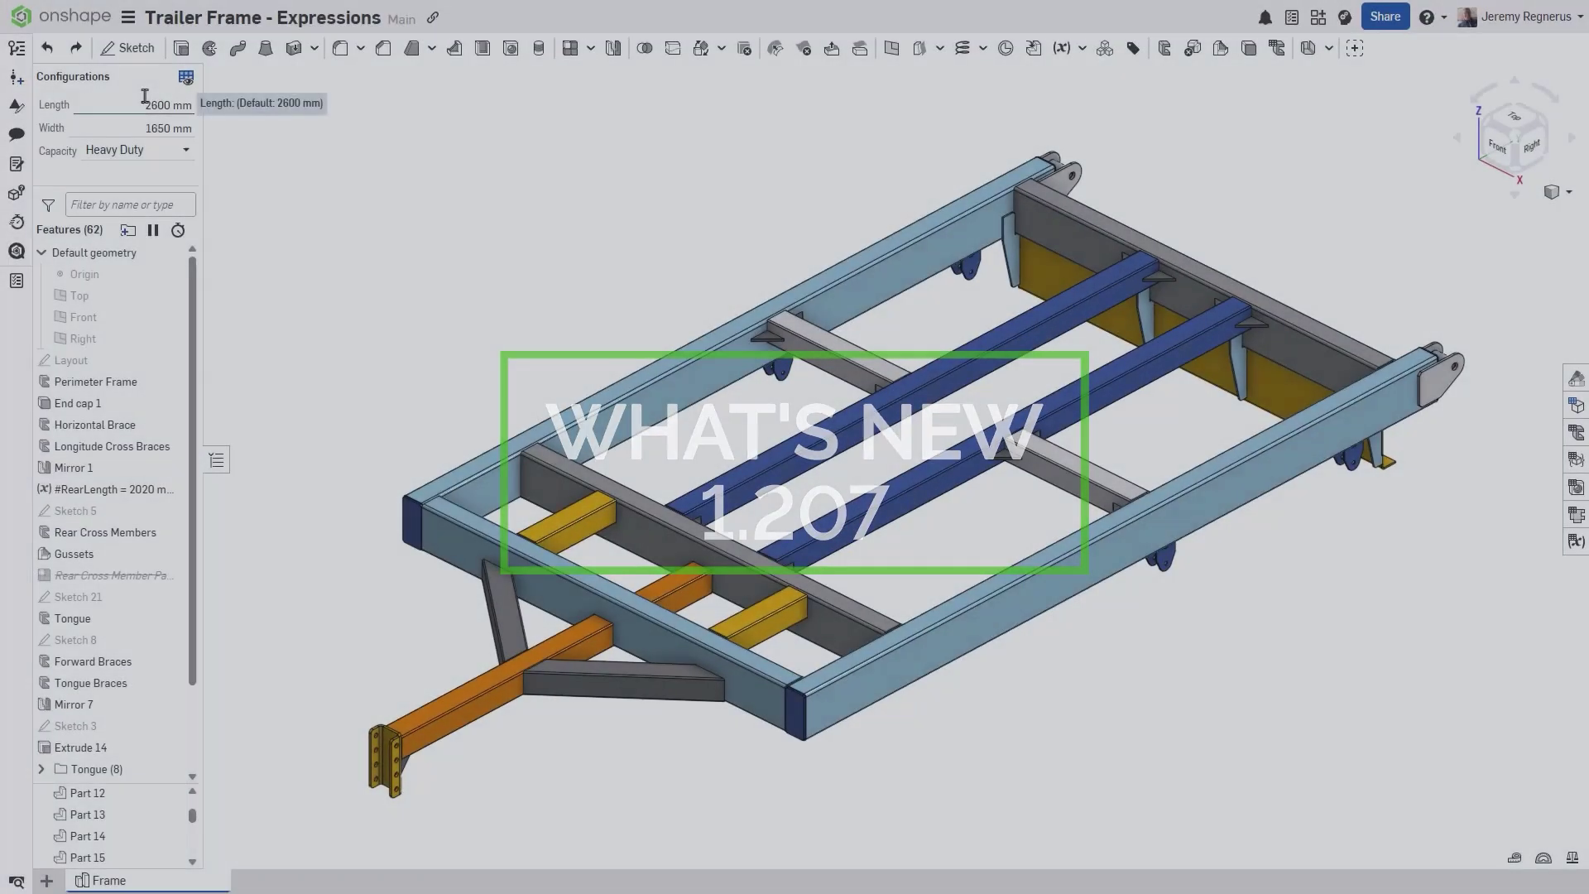
Step: Enter 2000 for Length and 1300 for Width in the Configurations panel
{"action": "left_click", "coordinate": [145, 101]}
{"action": "type", "text": "2000"}
{"action": "key", "text": "Return"}
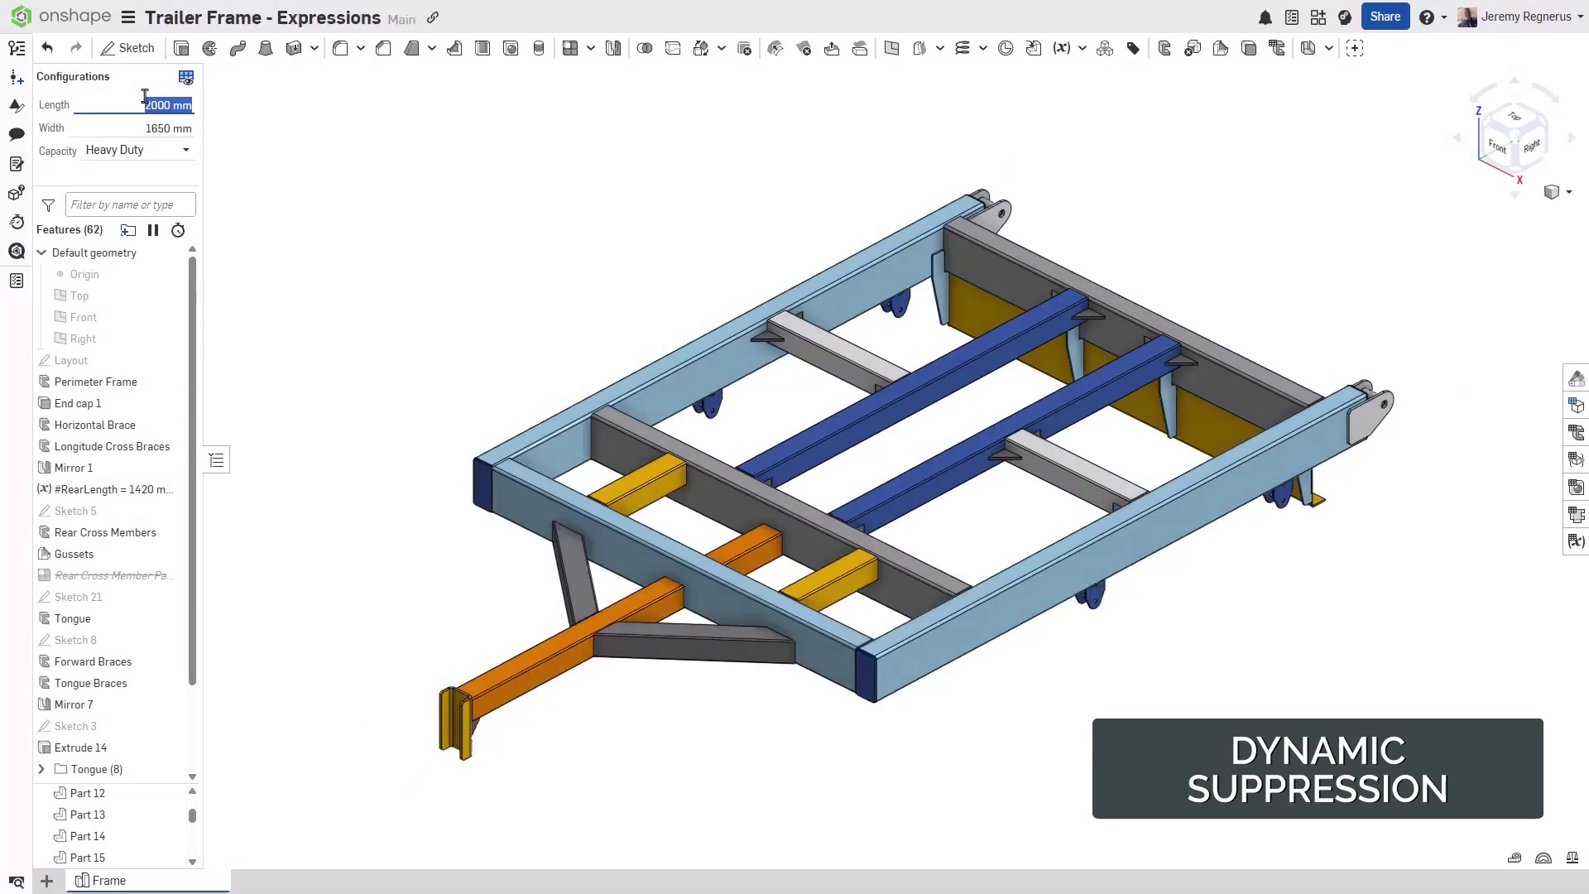
{"action": "left_click", "coordinate": [136, 124]}
{"action": "type", "text": "1300"}
{"action": "key", "text": "Return"}
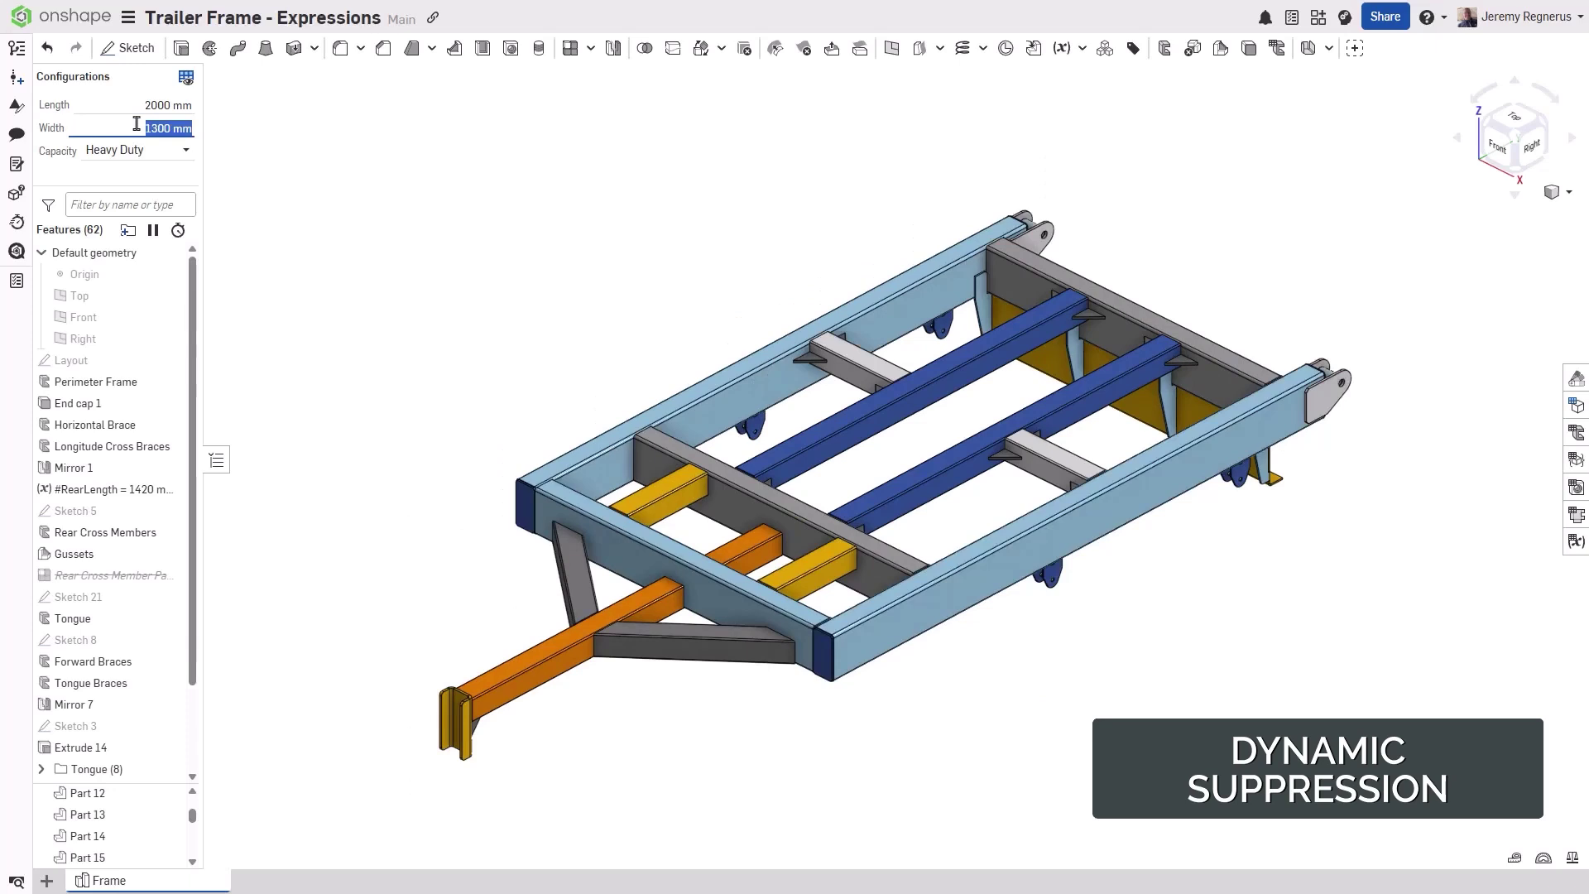
{"action": "left_click", "coordinate": [274, 245]}
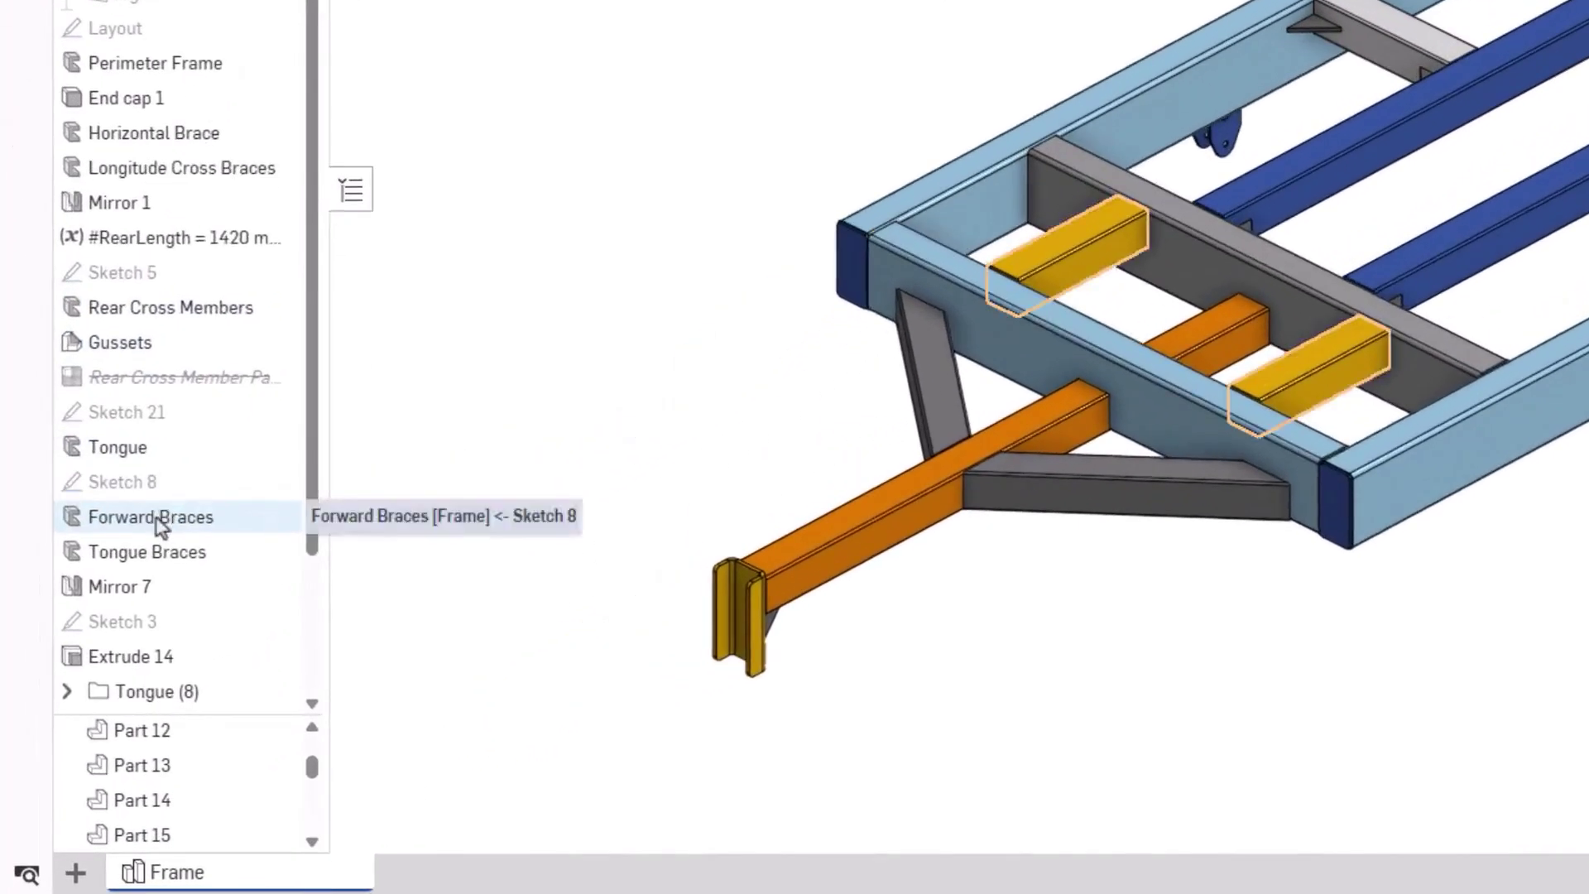
Step: Give Forward Braces the dynamic suppression expression #Width >= 1500 mm
{"action": "right_click", "coordinate": [98, 664]}
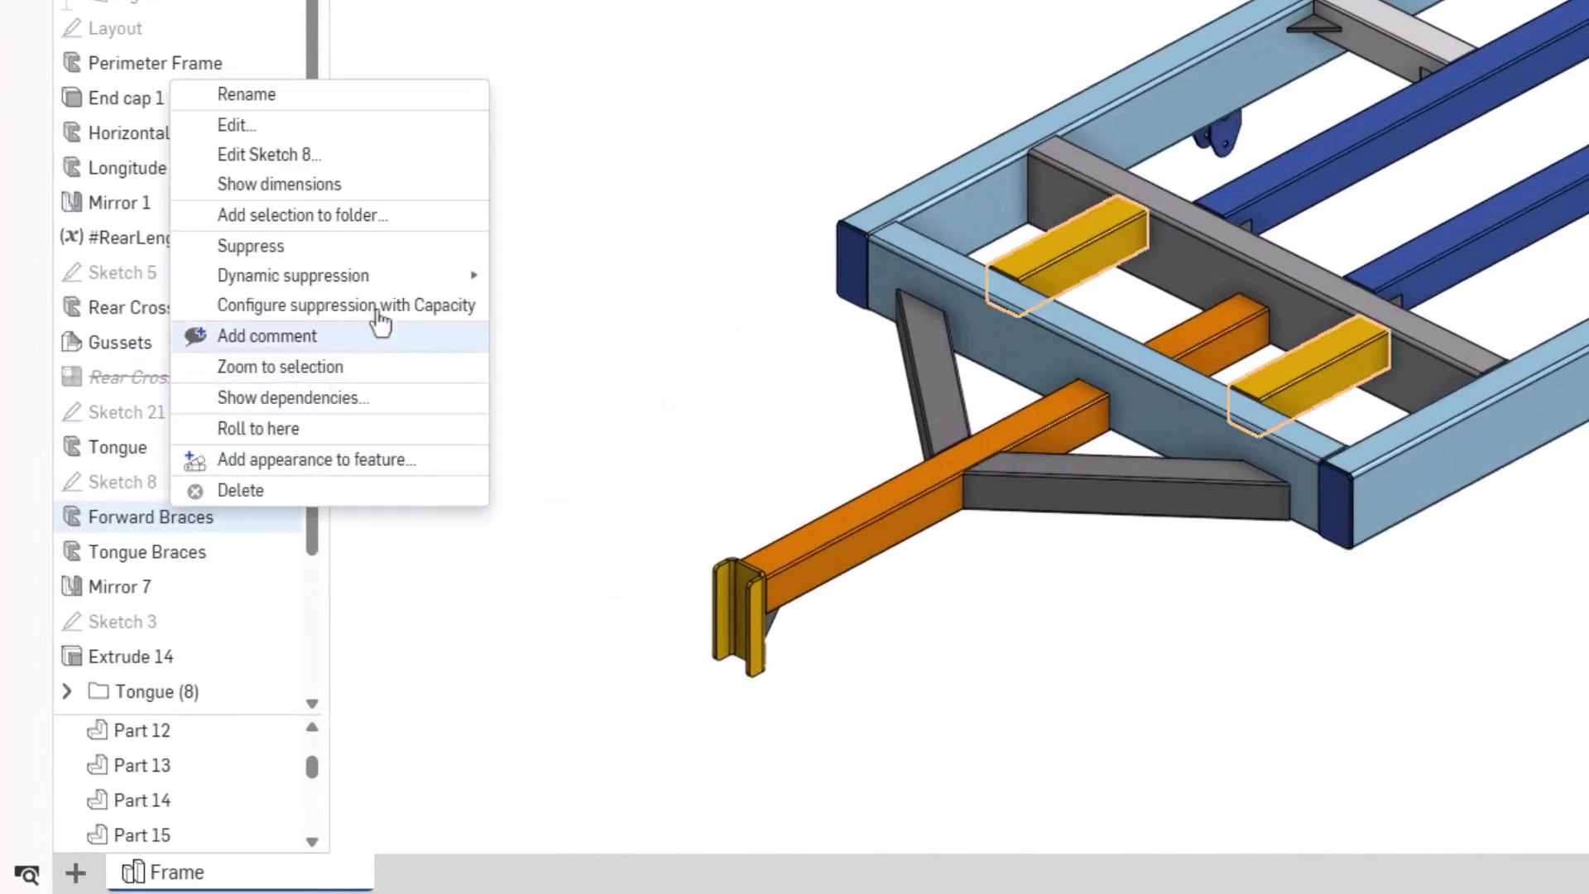
{"action": "mouse_move", "coordinate": [411, 279]}
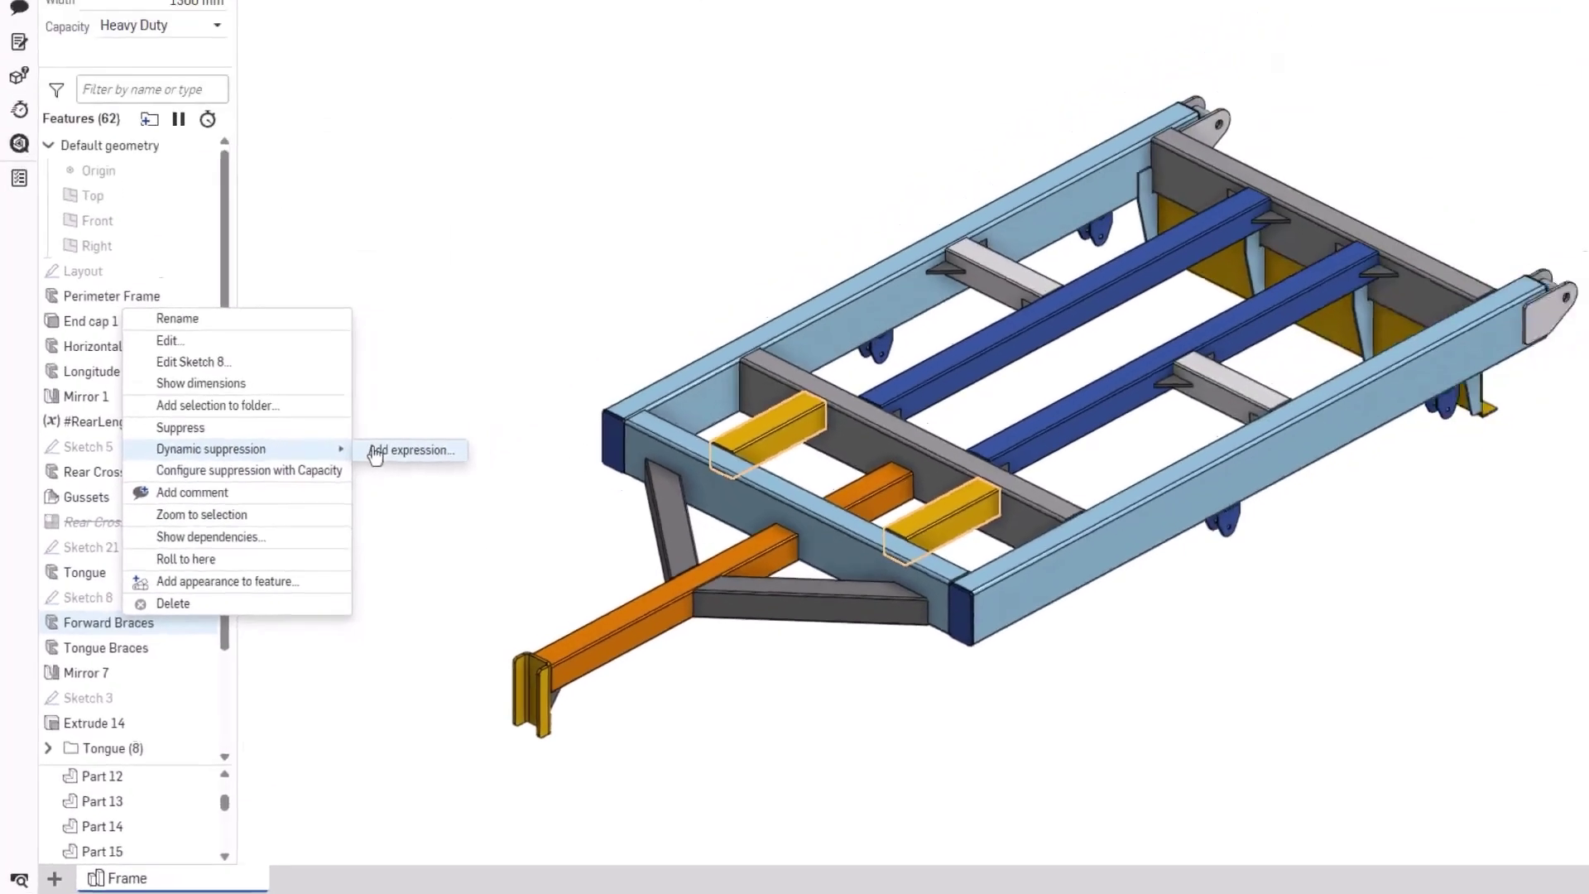
{"action": "left_click", "coordinate": [572, 277]}
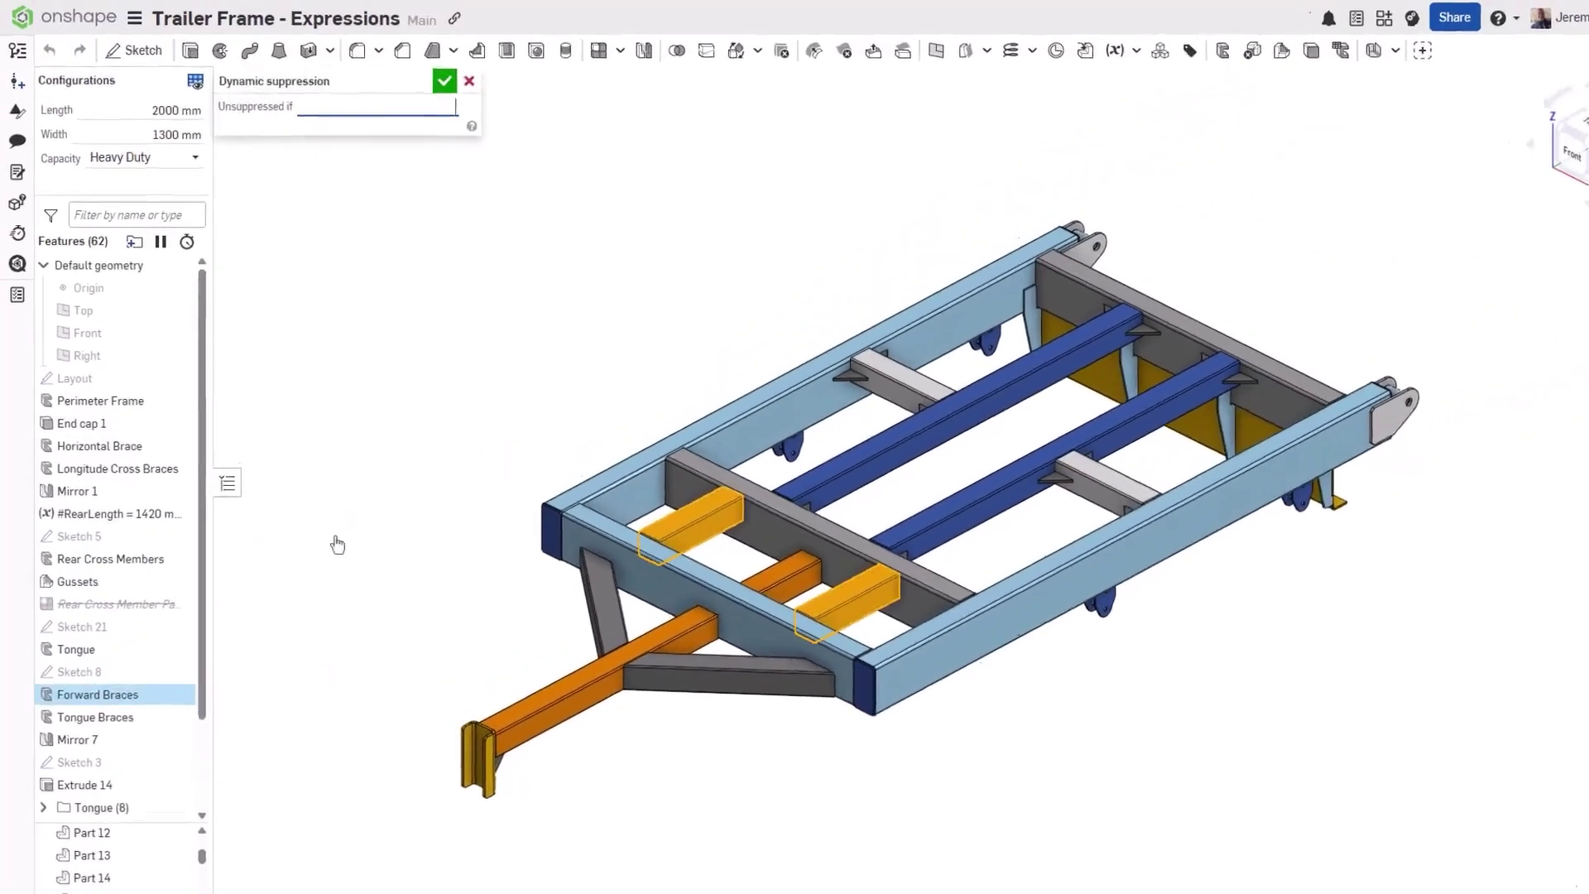
{"action": "type", "text": "#Width >"}
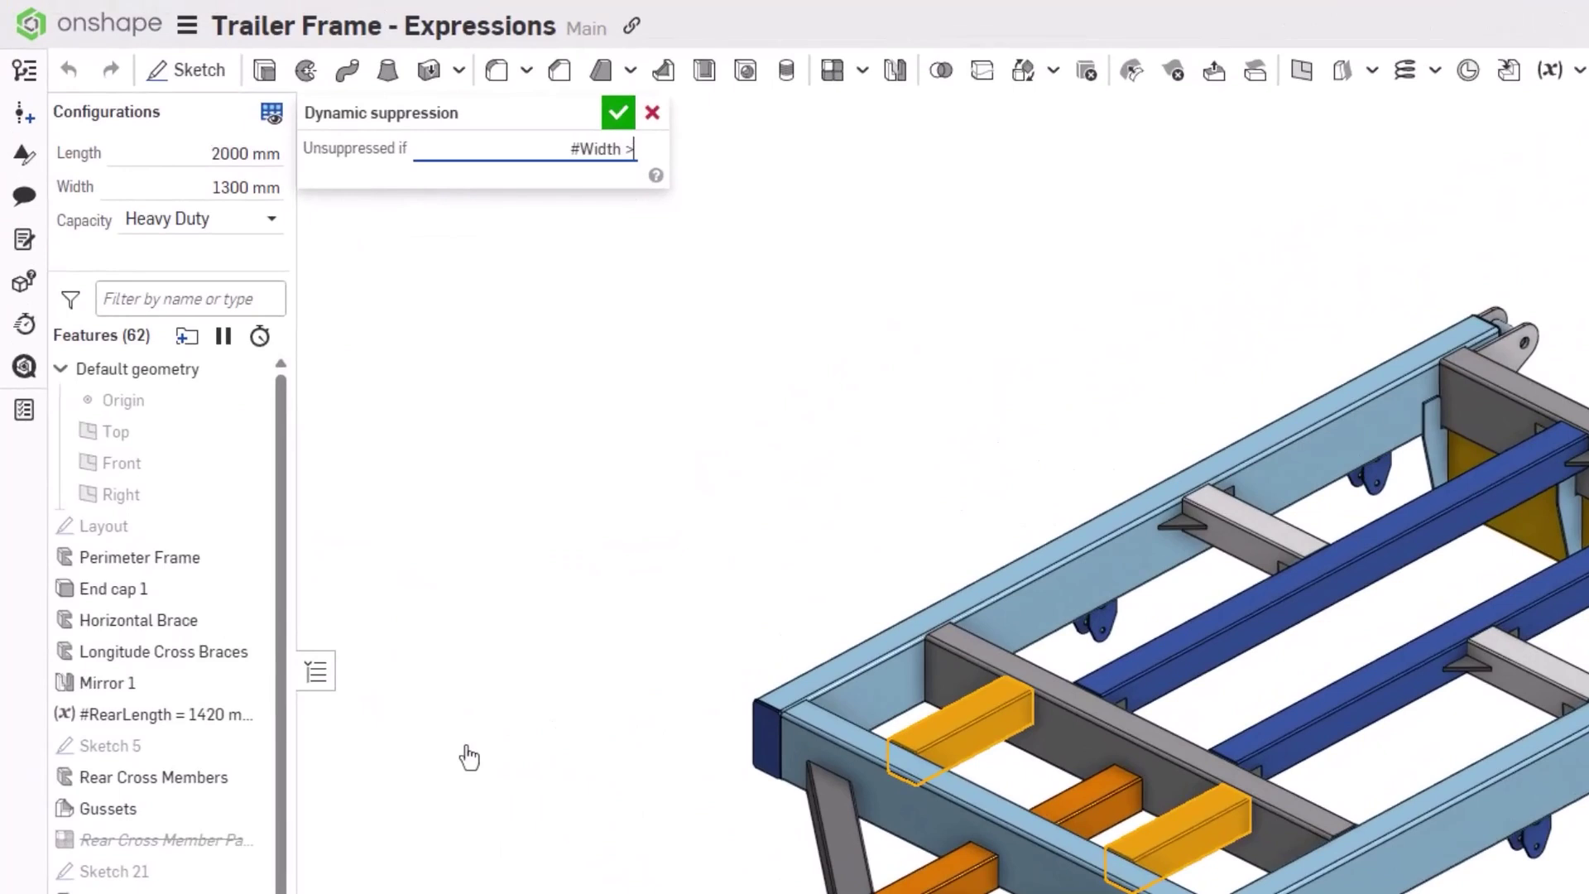
{"action": "type", "text": "= 1500 mm"}
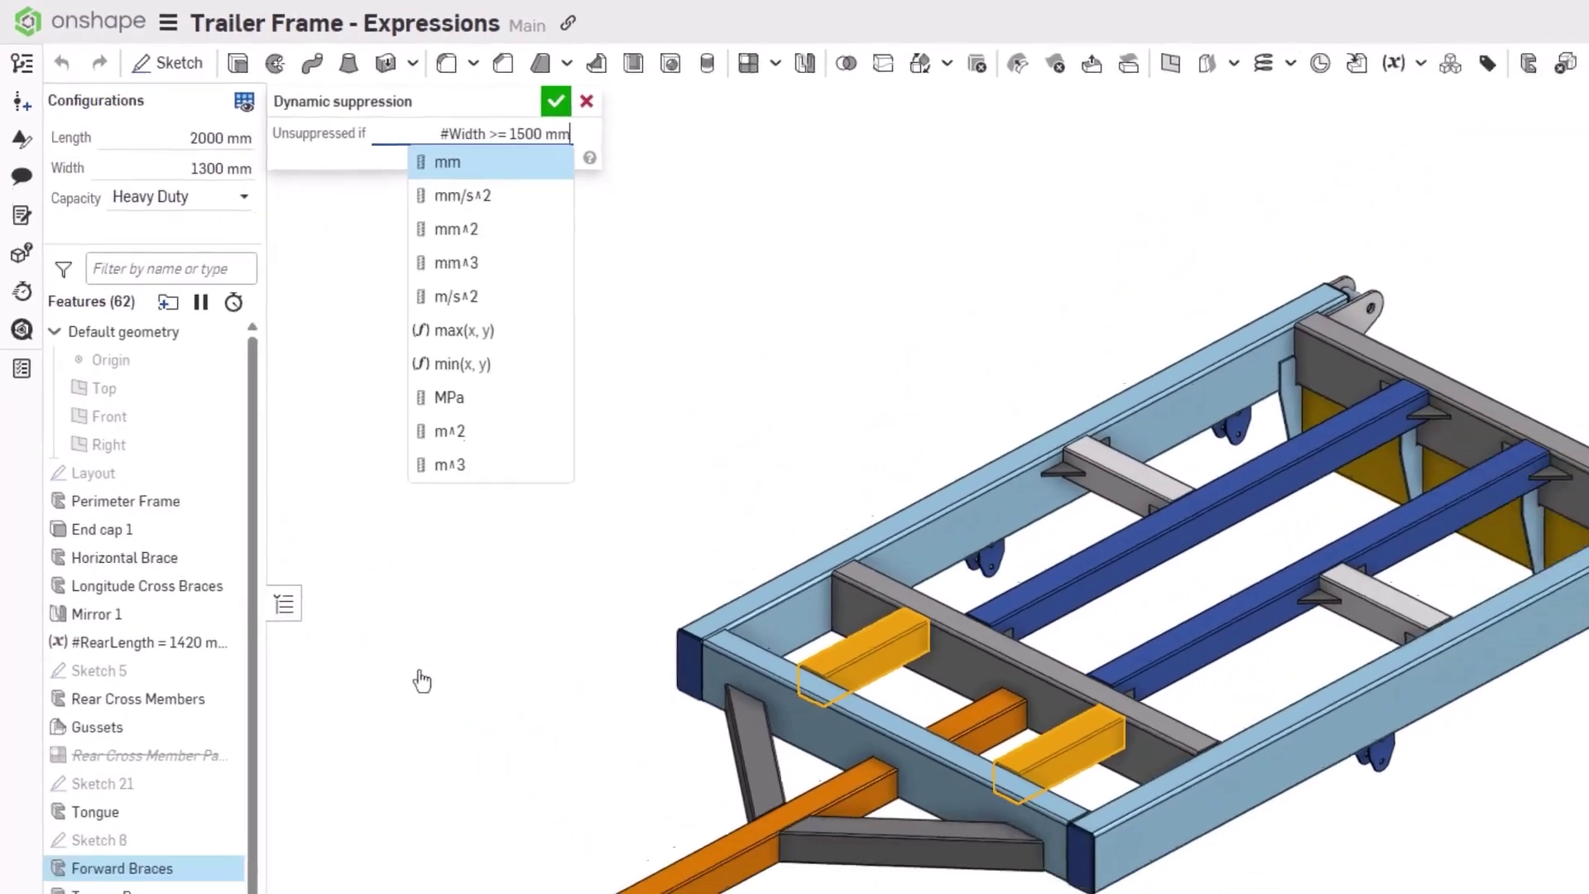
{"action": "key", "text": "Return"}
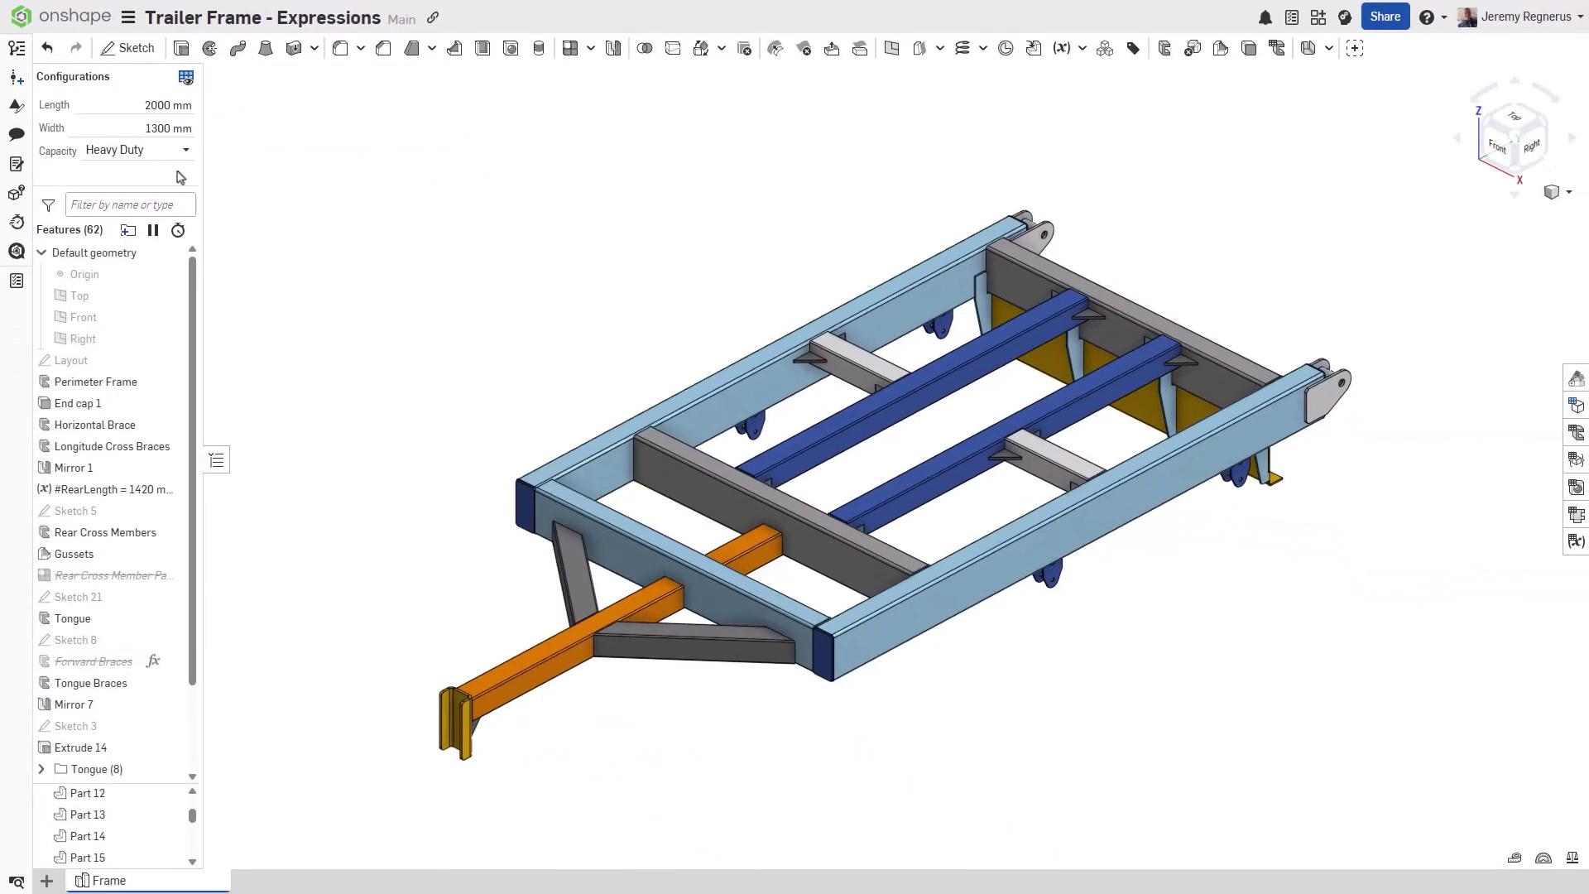
{"action": "left_click", "coordinate": [161, 126]}
Step: Set Width to 1700 mm and keep the Rear Cross Member Pattern only if #Length >= 3000
{"action": "type", "text": "1700"}
{"action": "key", "text": "Return"}
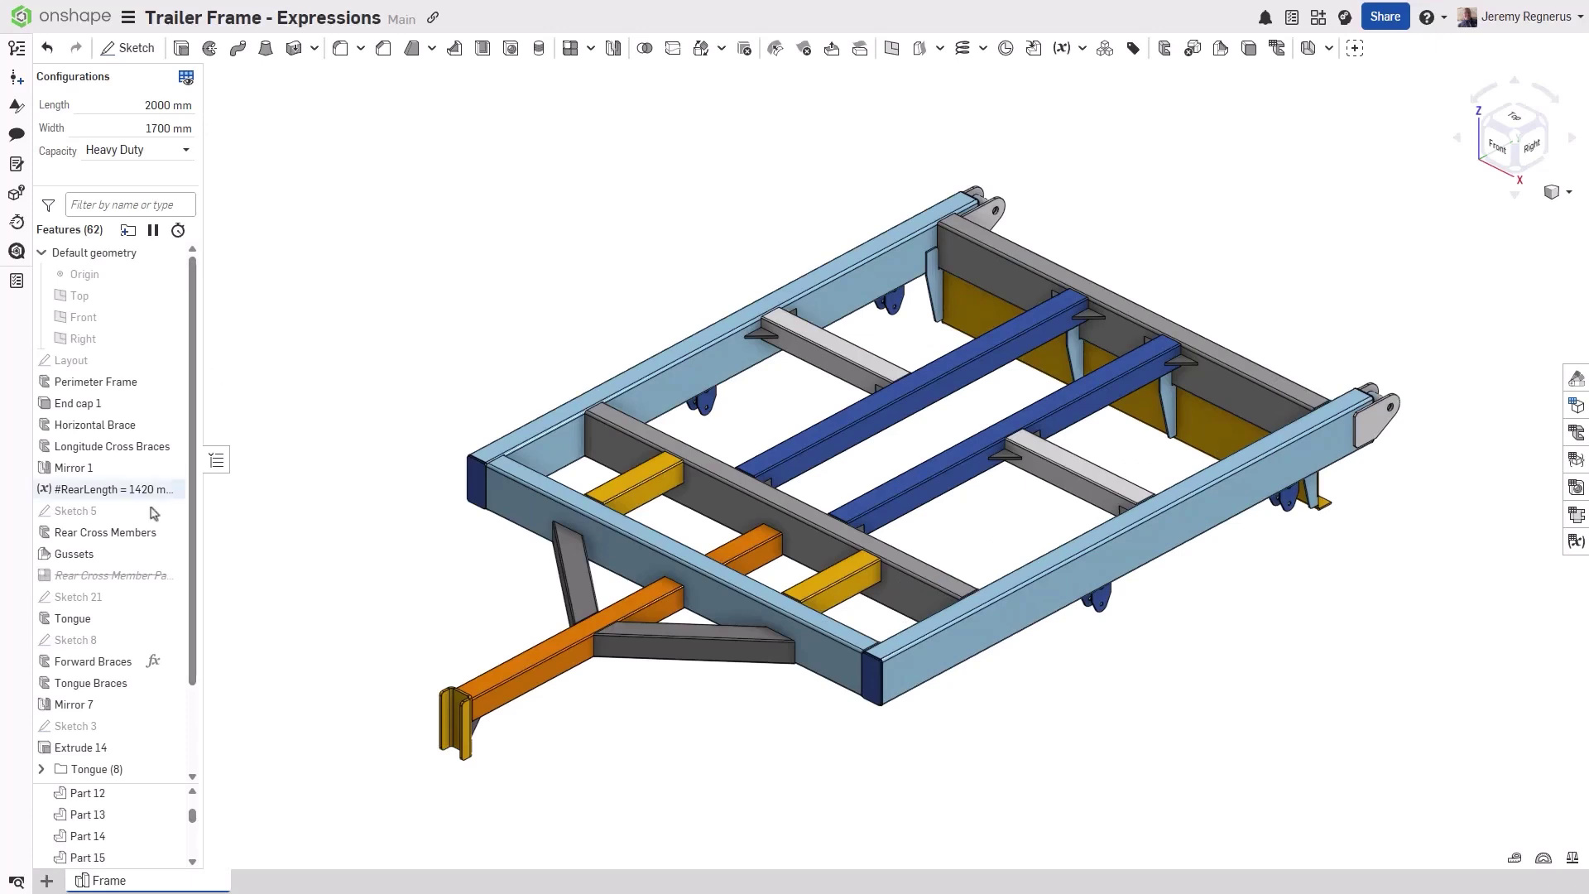
{"action": "right_click", "coordinate": [130, 577]}
{"action": "mouse_move", "coordinate": [240, 650]}
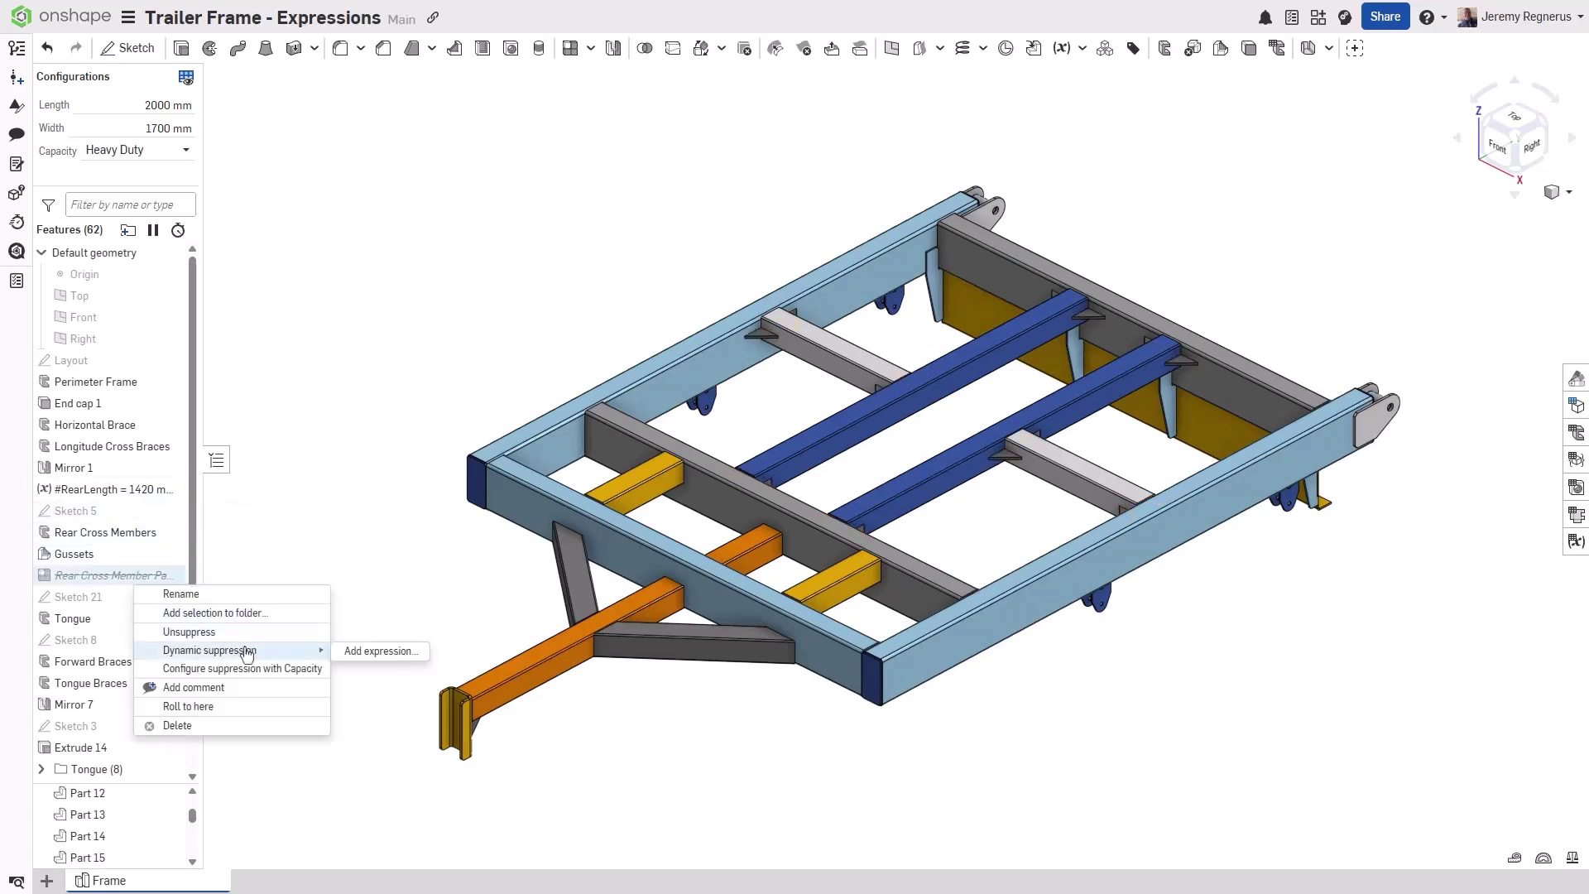
{"action": "left_click", "coordinate": [366, 651]}
{"action": "type", "text": "len"}
{"action": "key", "text": "Return"}
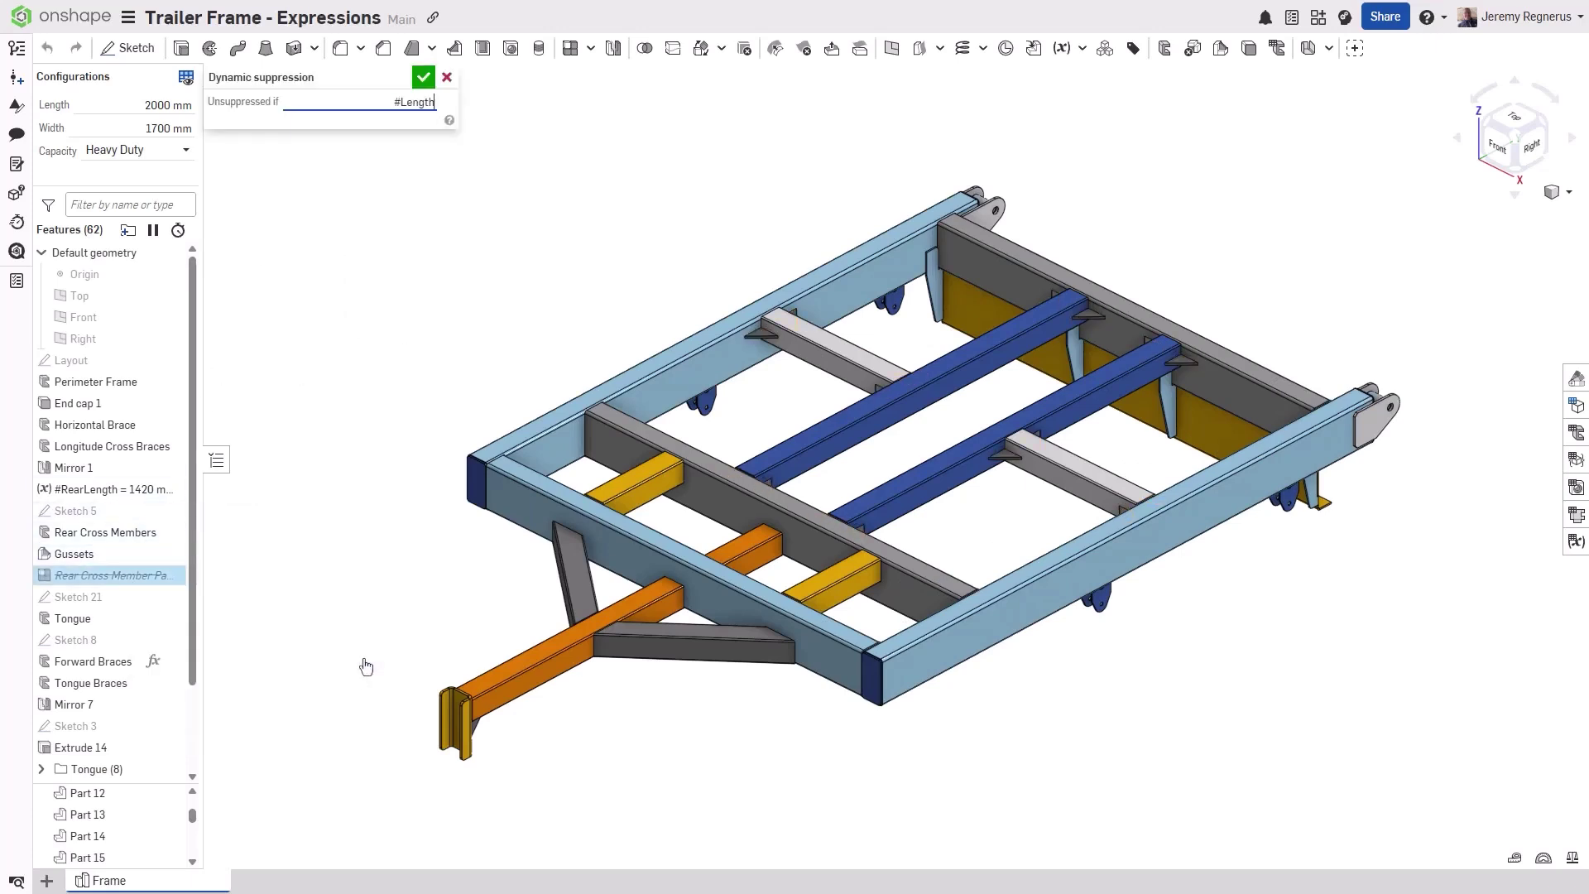
{"action": "type", "text": ">= 3000"}
{"action": "key", "text": "Return"}
{"action": "key", "text": "Return"}
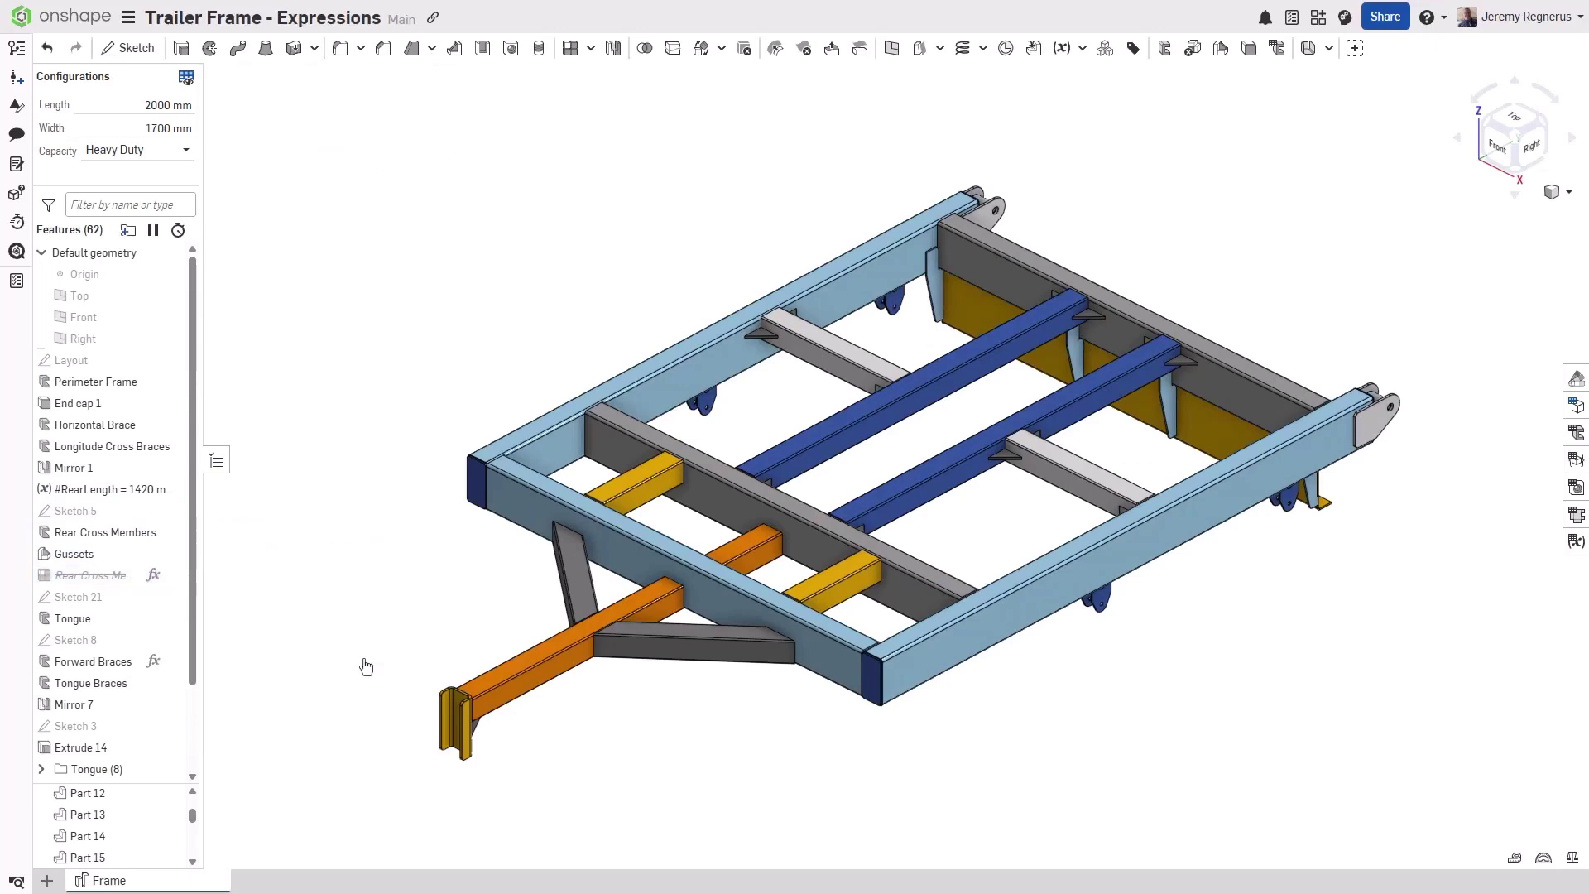
Step: Set Length to 3000 mm so the rear cross members reappear
{"action": "left_click", "coordinate": [160, 106]}
{"action": "type", "text": "3000"}
{"action": "key", "text": "Return"}
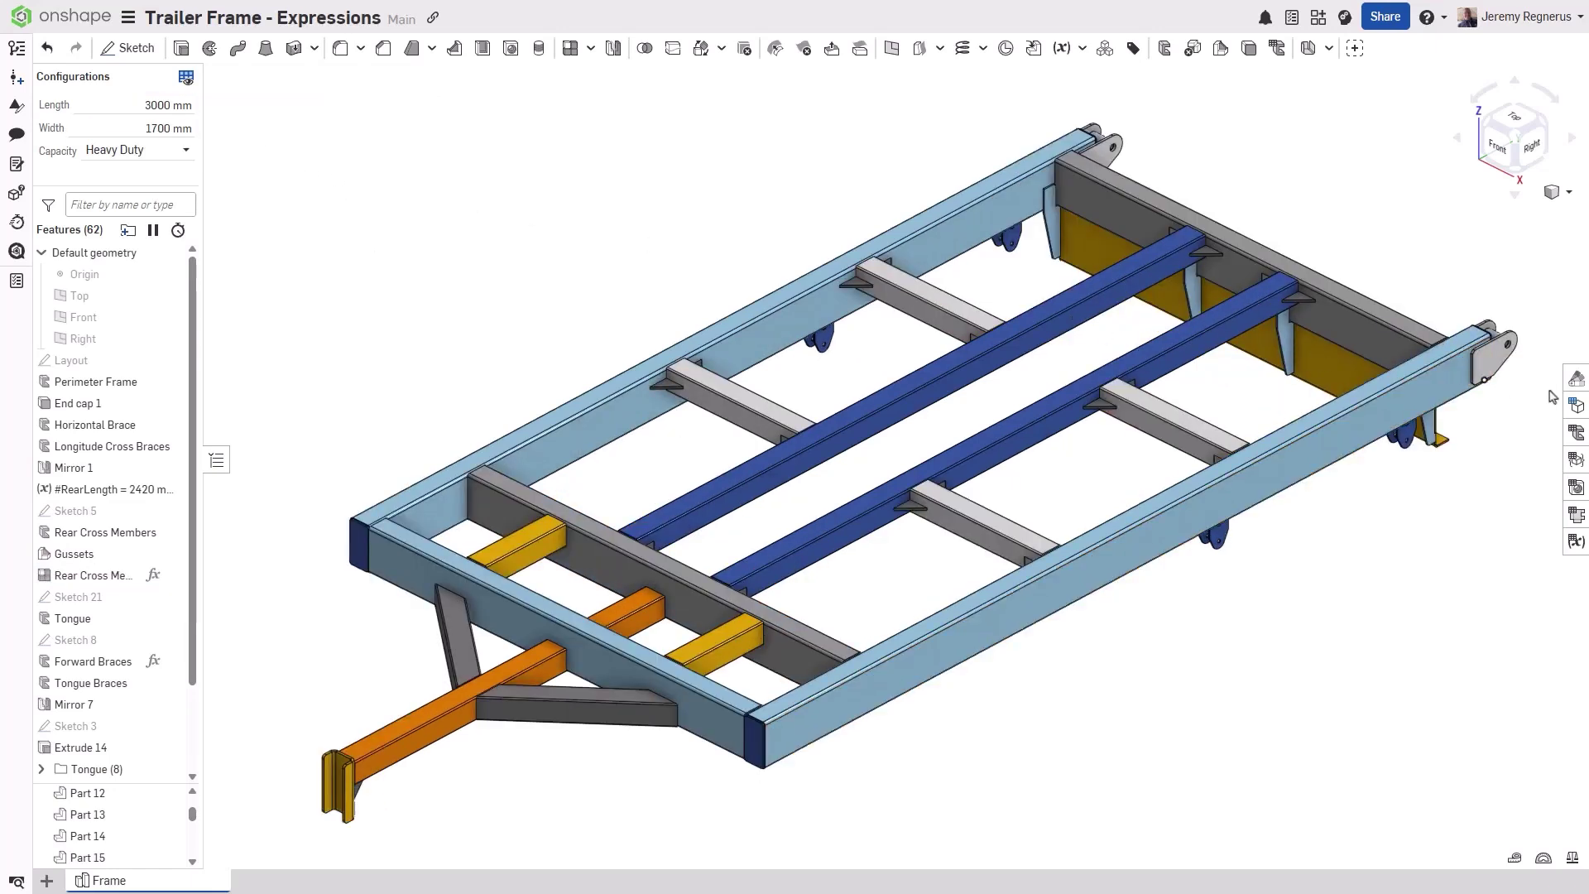
{"action": "left_click", "coordinate": [1577, 405]}
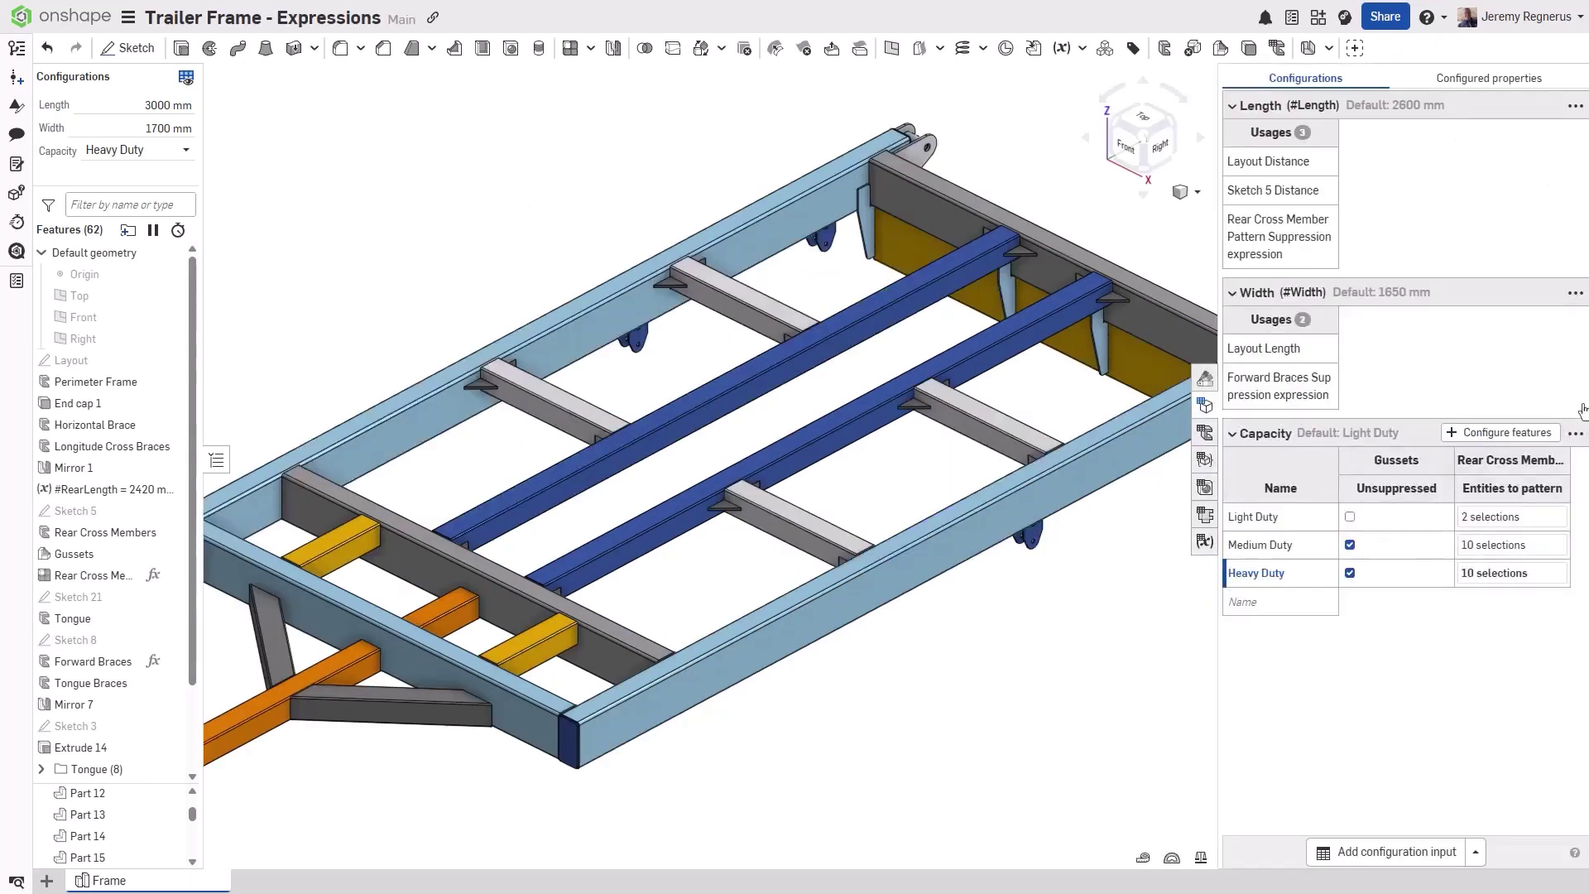
Step: Convert the Medium Duty Gussets cell to the expression #Length >= 3000 mm
{"action": "right_click", "coordinate": [1387, 547]}
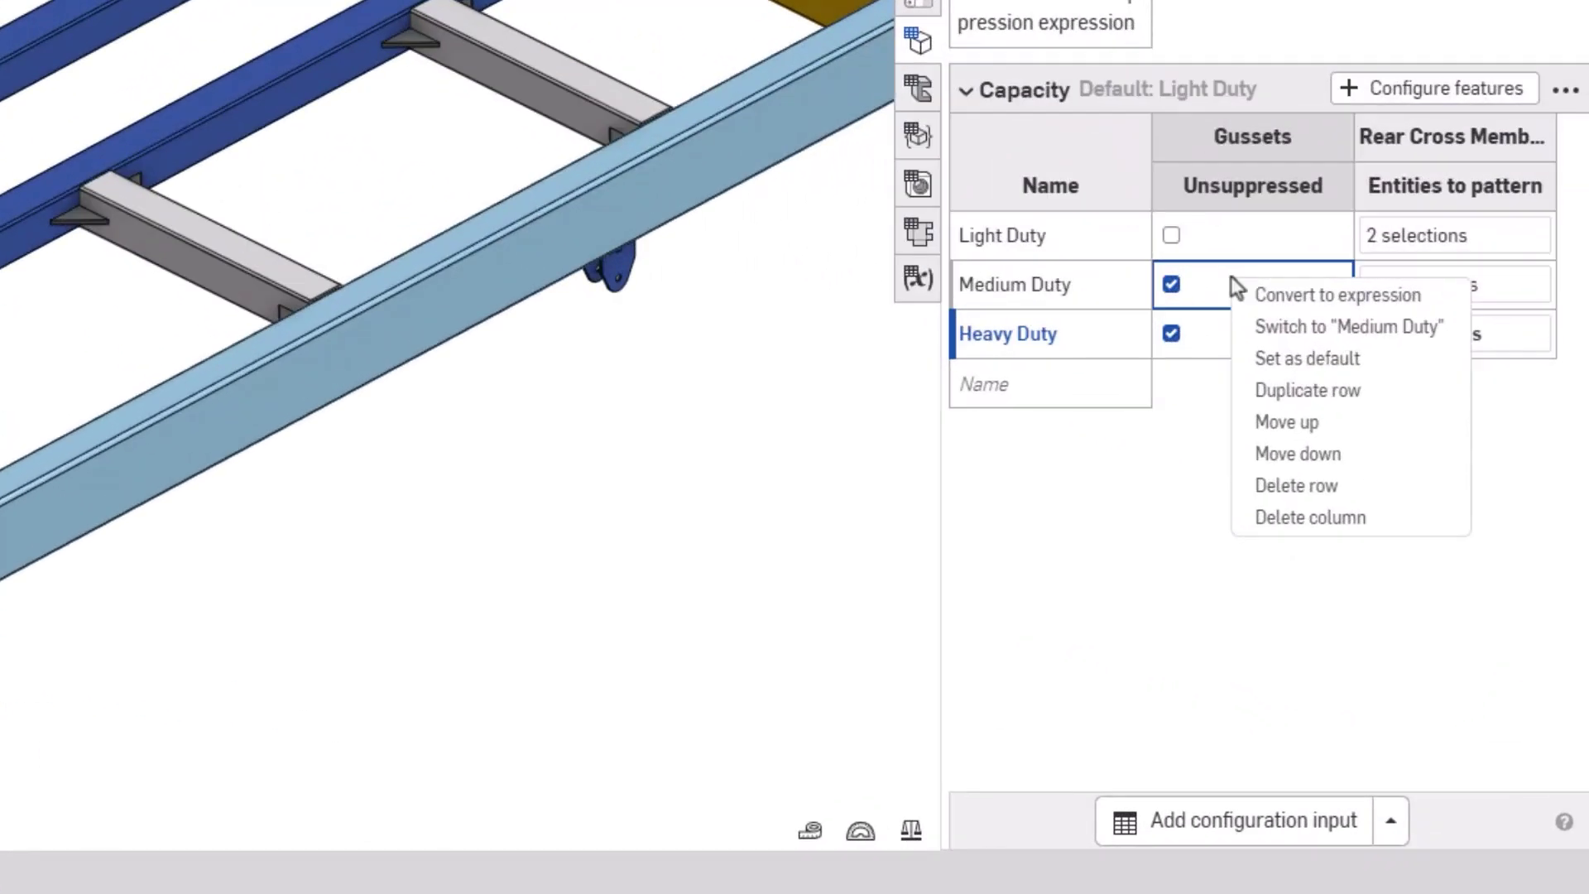
{"action": "left_click", "coordinate": [1282, 296]}
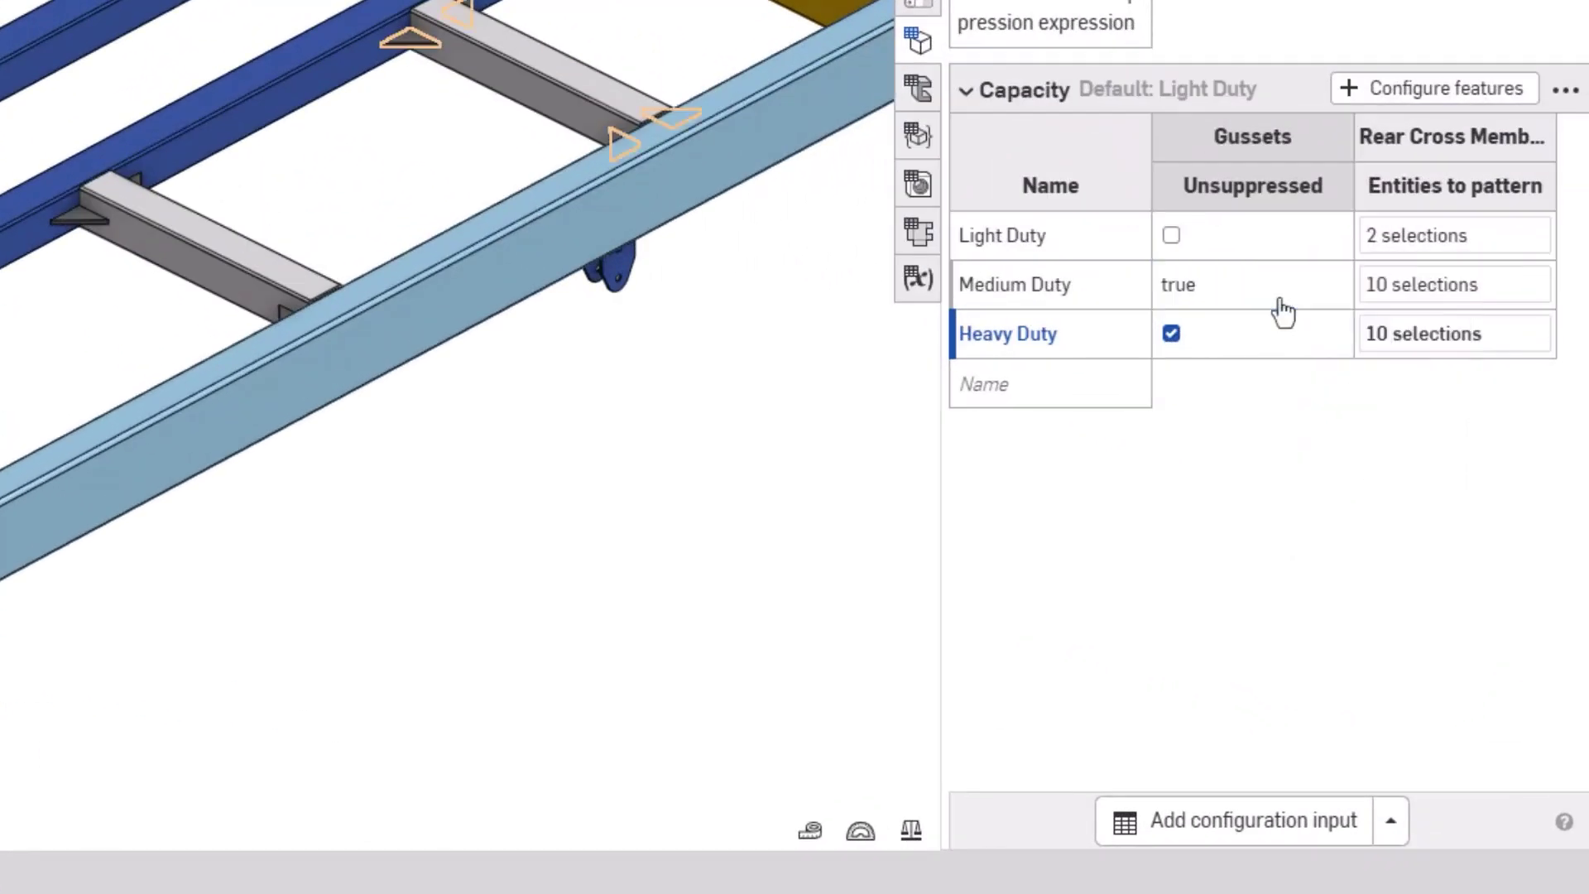
{"action": "left_click", "coordinate": [1284, 306]}
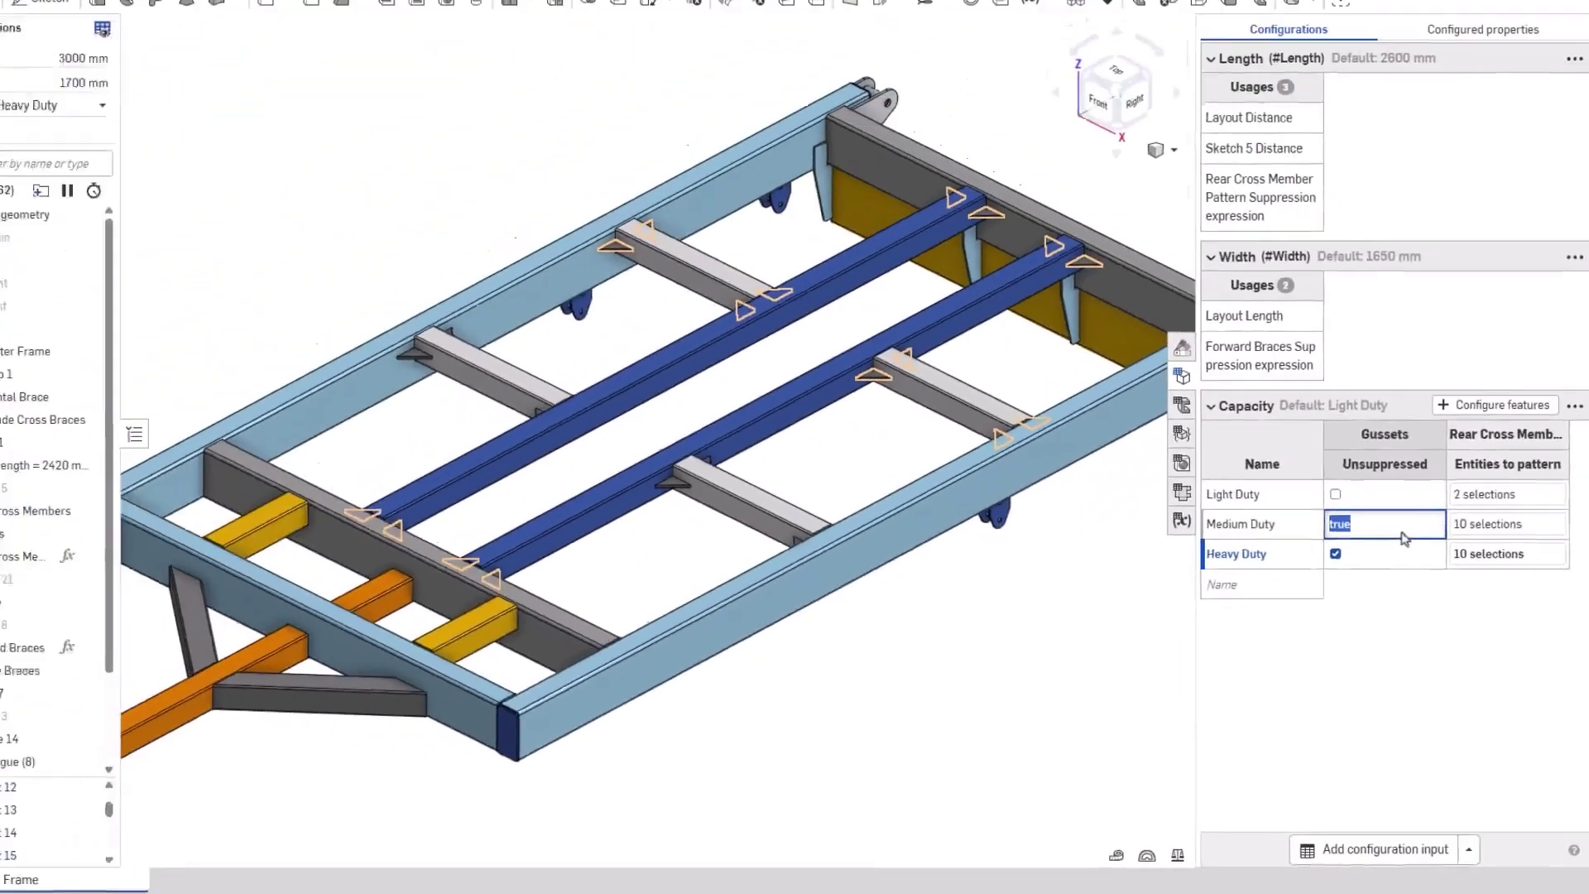
{"action": "type", "text": "le"}
{"action": "key", "text": "Return"}
{"action": "type", "text": ">= 3000 m"}
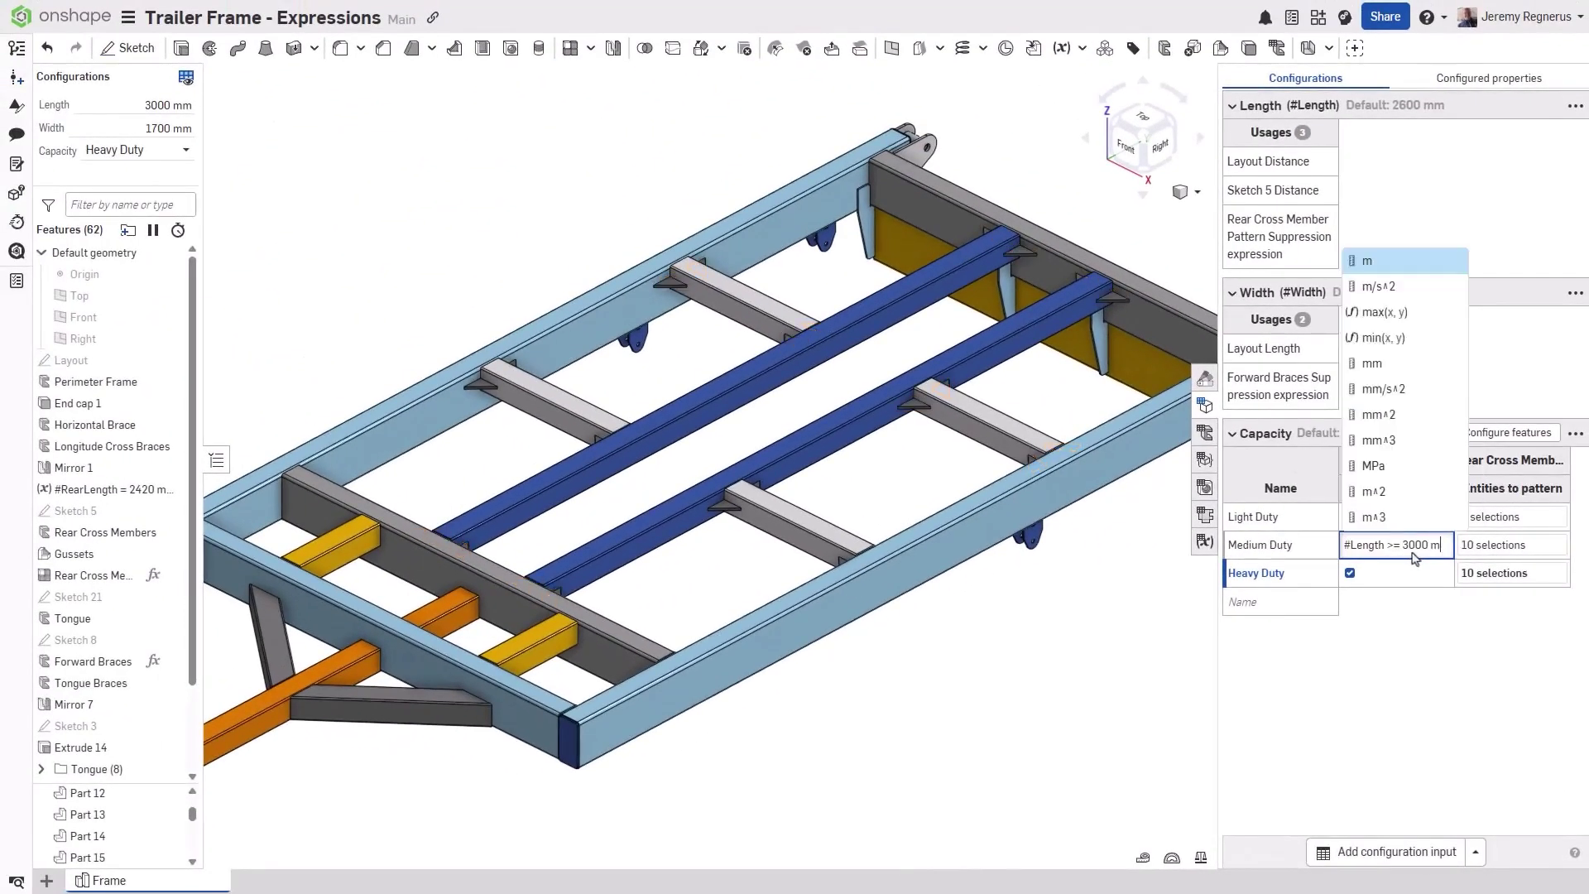
{"action": "key", "text": "Return"}
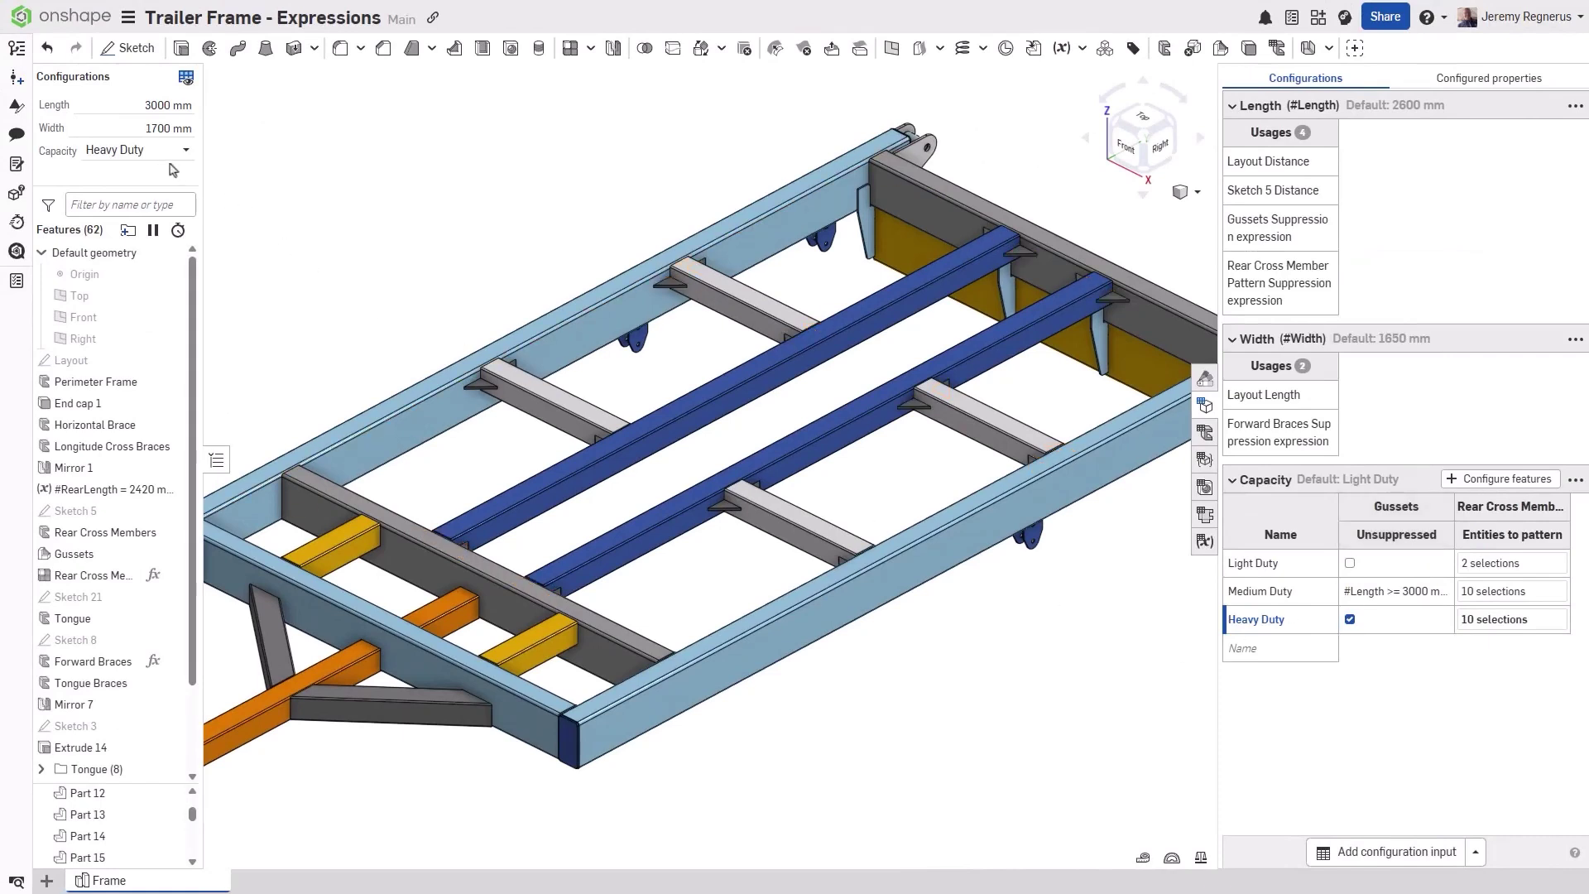
{"action": "left_click", "coordinate": [137, 150]}
Step: Switch Capacity to Medium Duty, set Length to 2800 mm, then return to Heavy Duty
{"action": "left_click", "coordinate": [134, 197]}
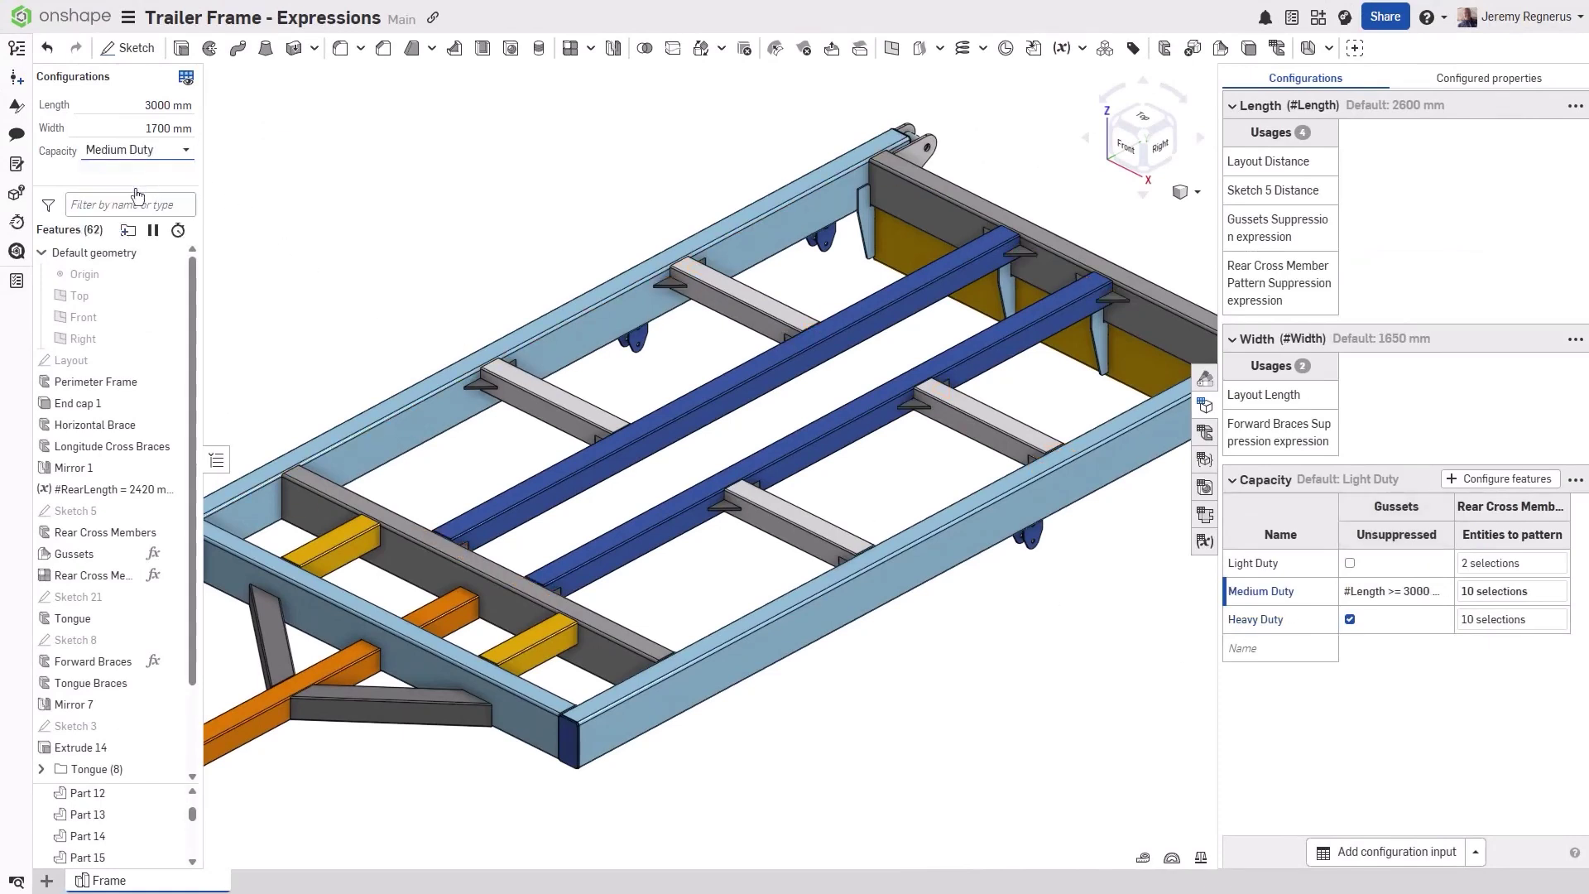
{"action": "left_click", "coordinate": [158, 106]}
{"action": "type", "text": "26"}
{"action": "key", "text": "Return"}
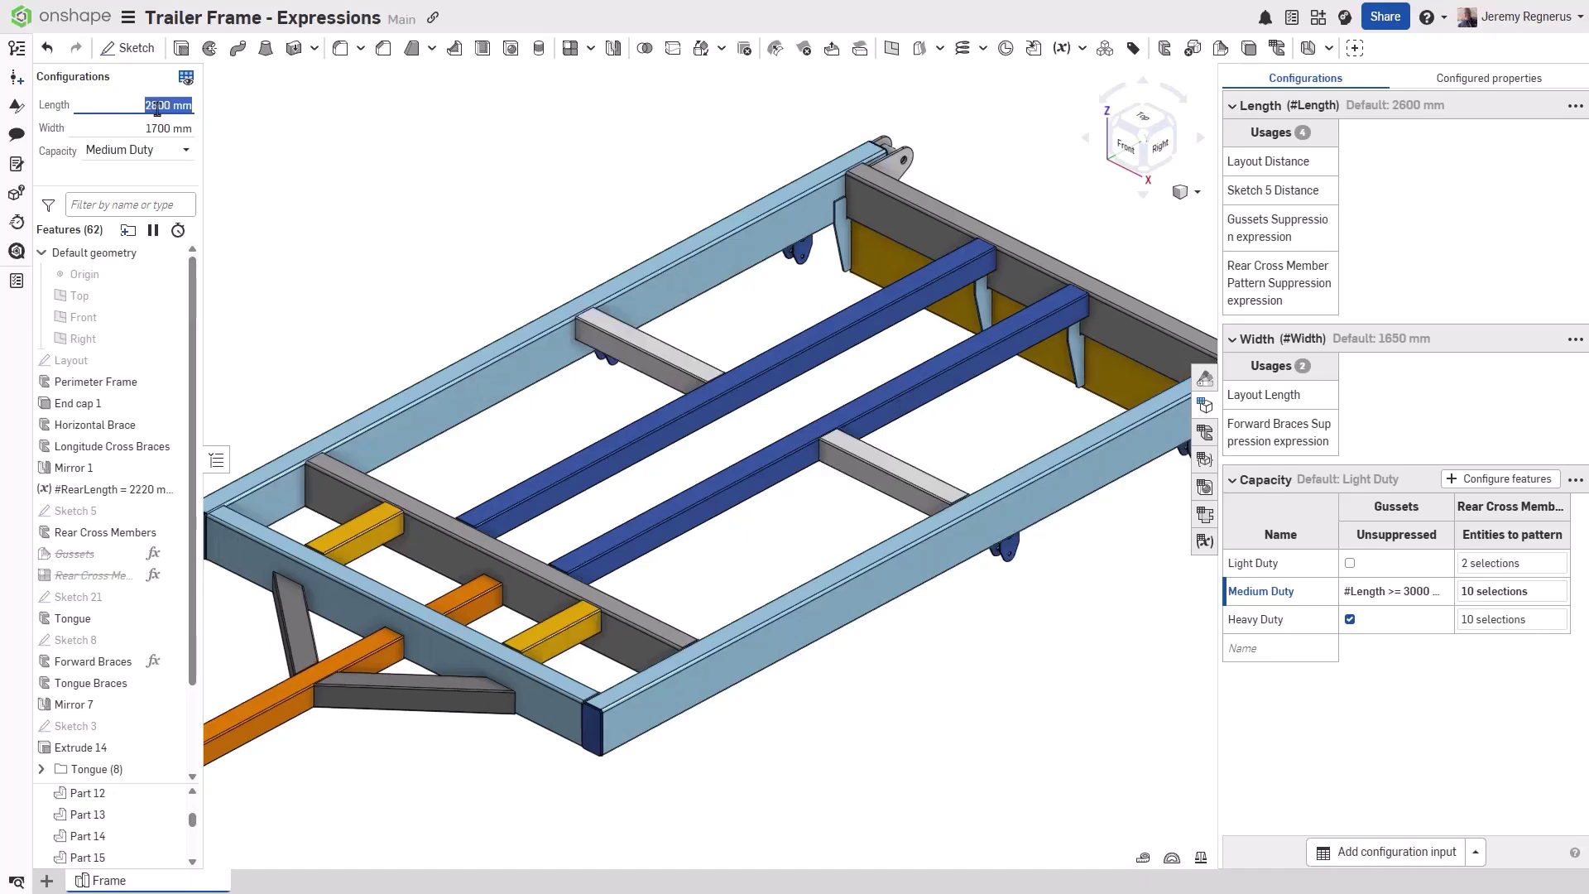
{"action": "left_click", "coordinate": [136, 150]}
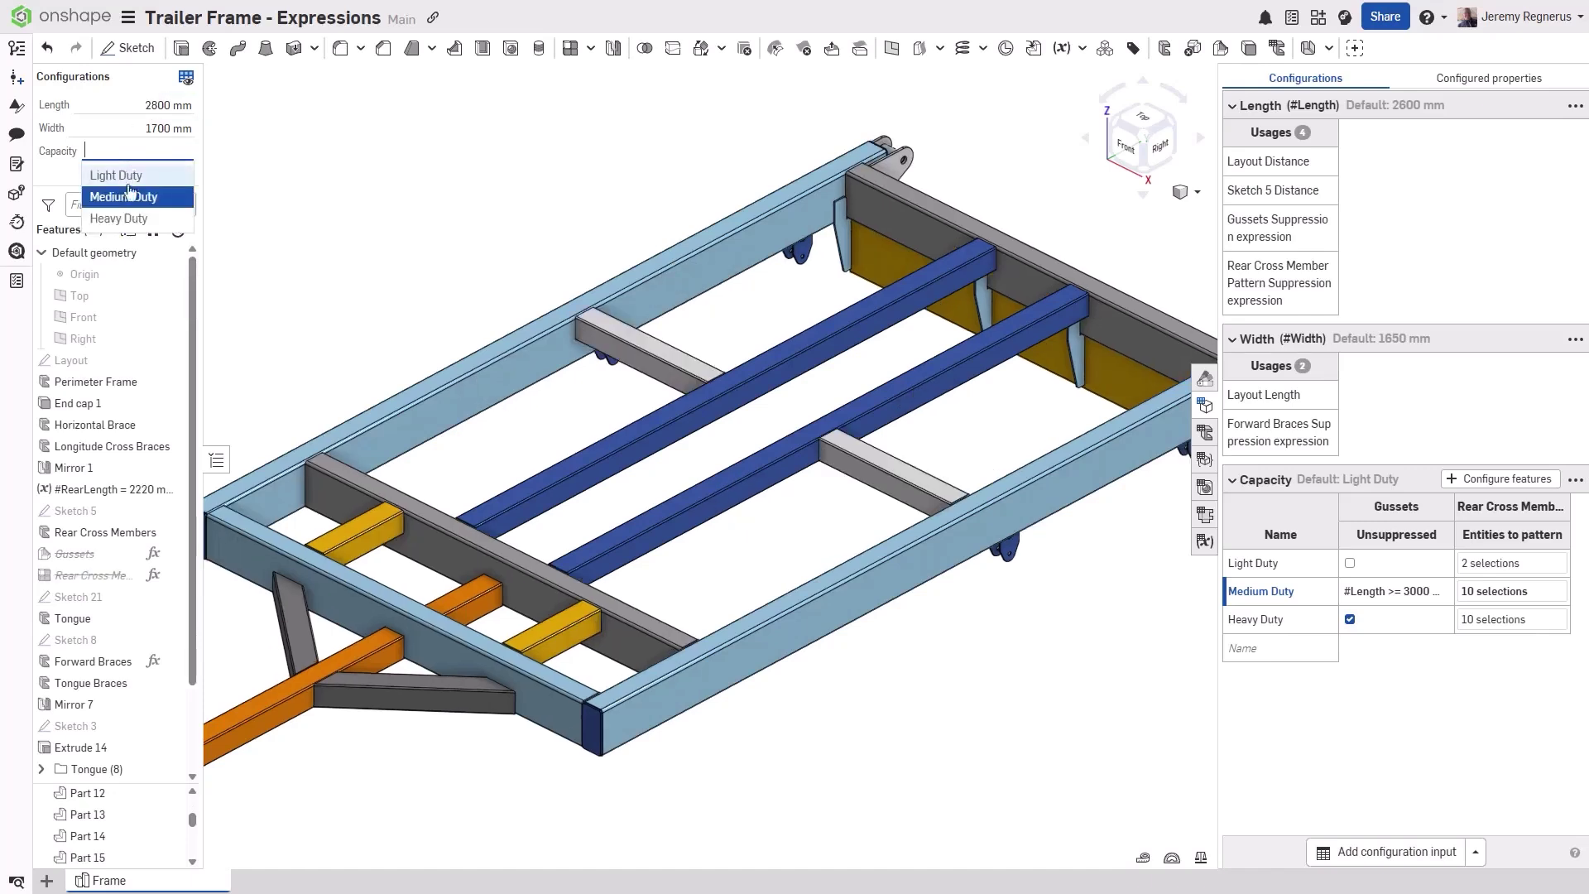
{"action": "left_click", "coordinate": [111, 218]}
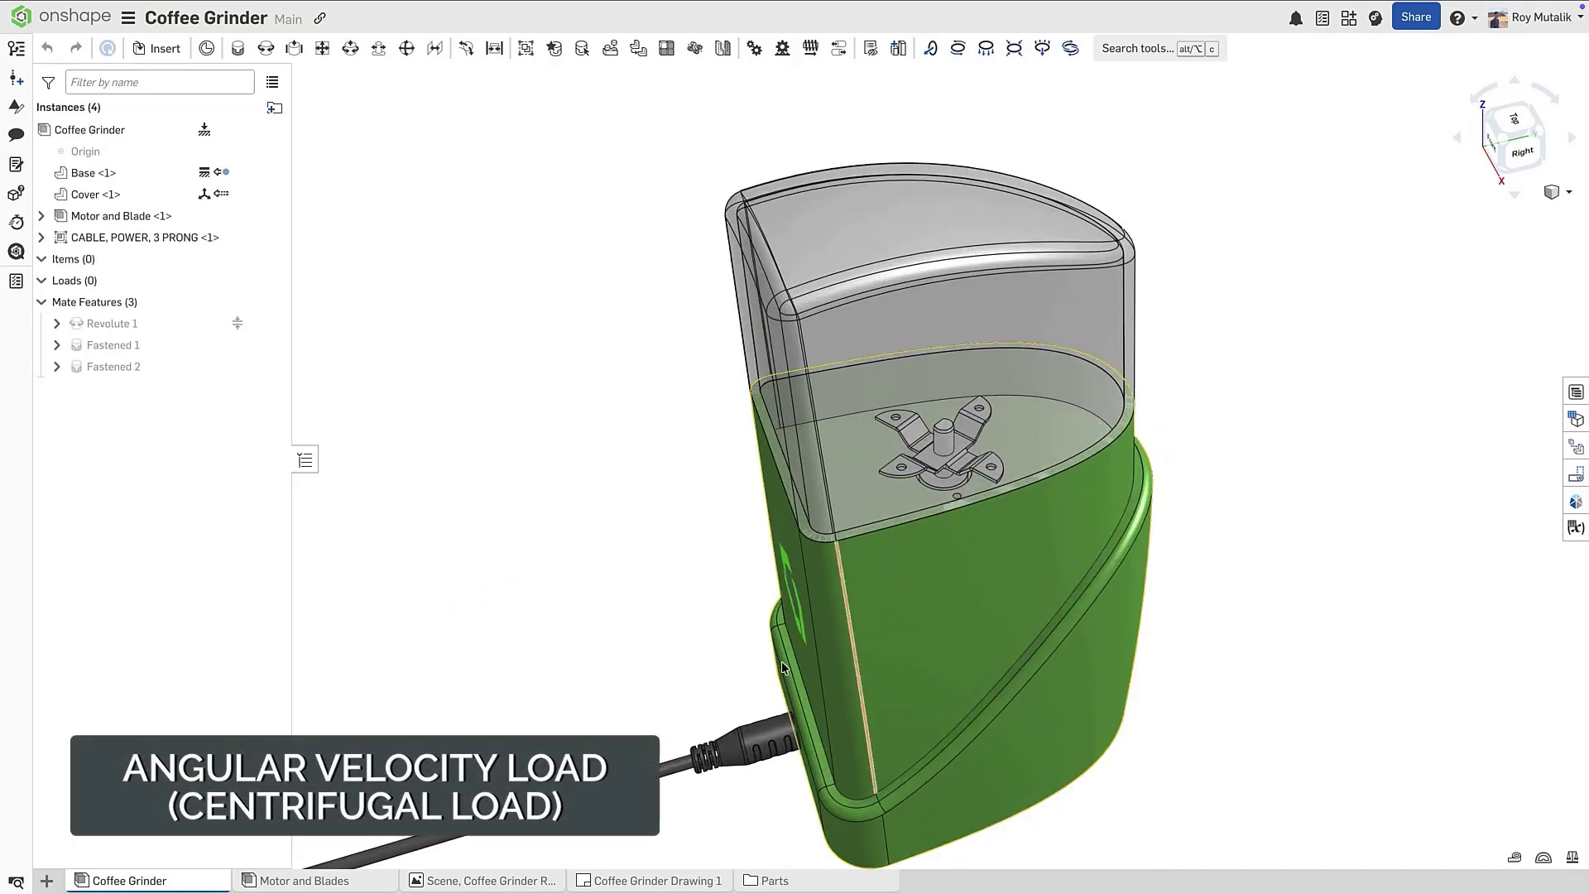
Step: In the Motor and Blades assembly, add an angular velocity load on the blade along the motor shaft
{"action": "left_click", "coordinate": [369, 883]}
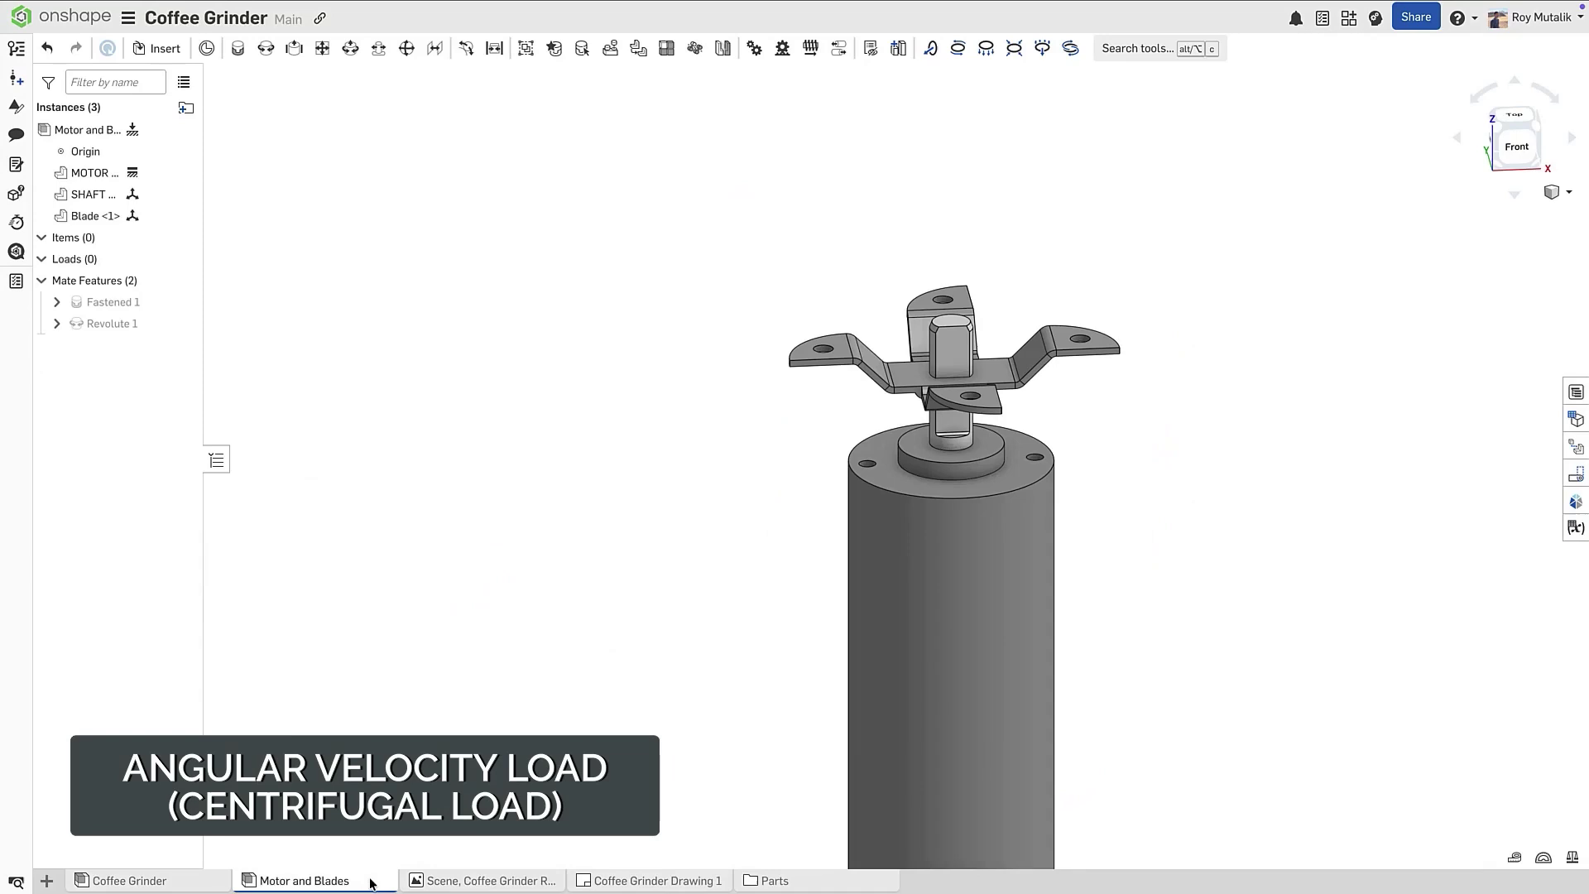
{"action": "left_click", "coordinate": [1069, 50]}
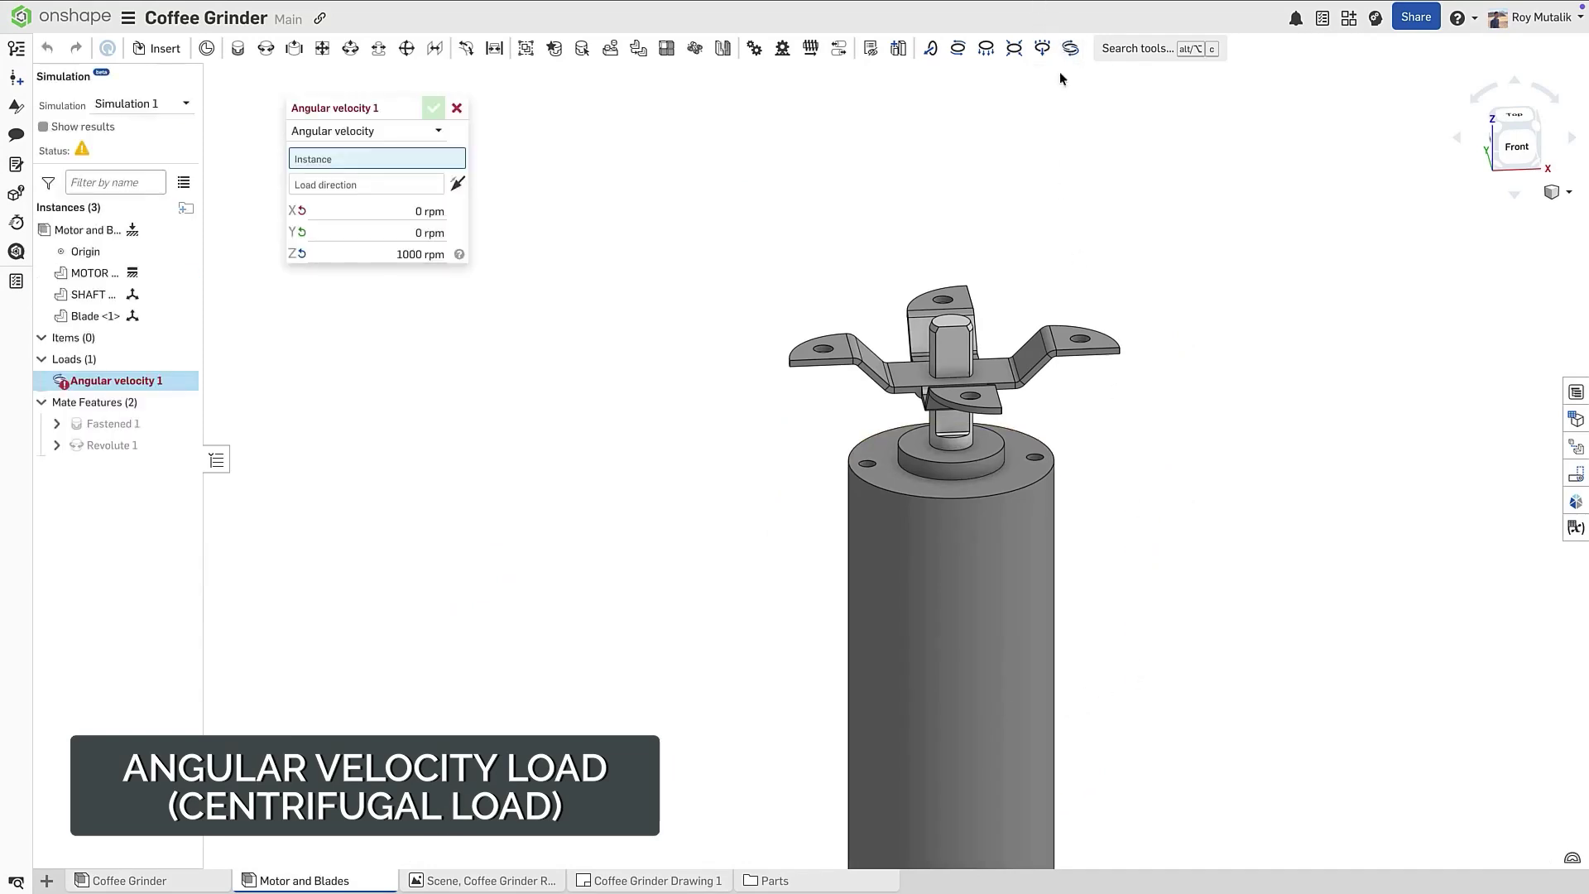
{"action": "left_click", "coordinate": [1023, 382]}
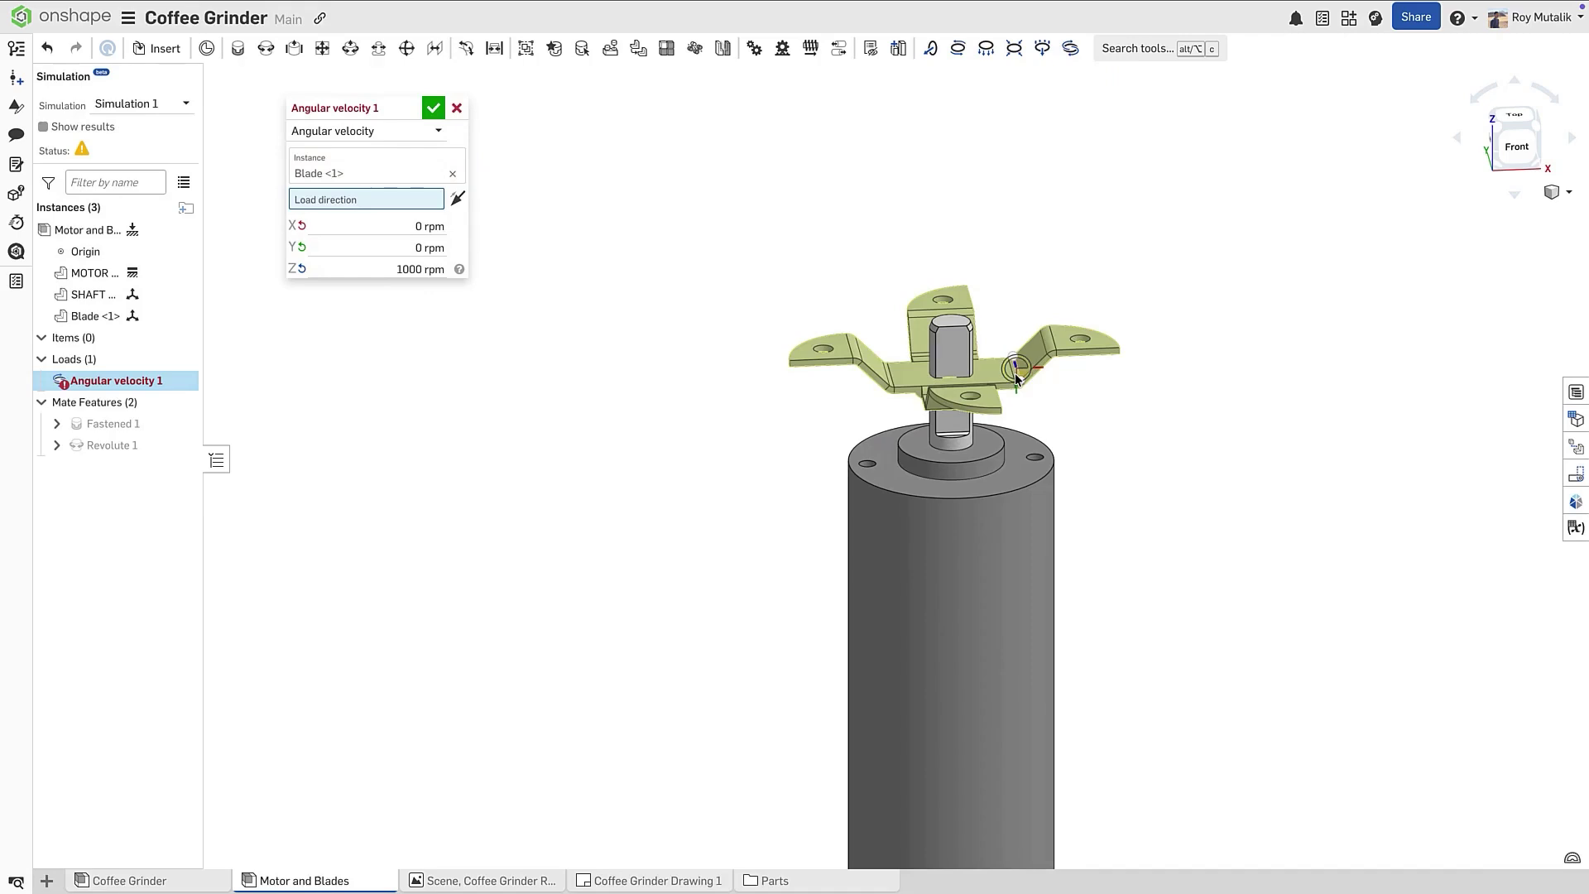
{"action": "left_click", "coordinate": [922, 452]}
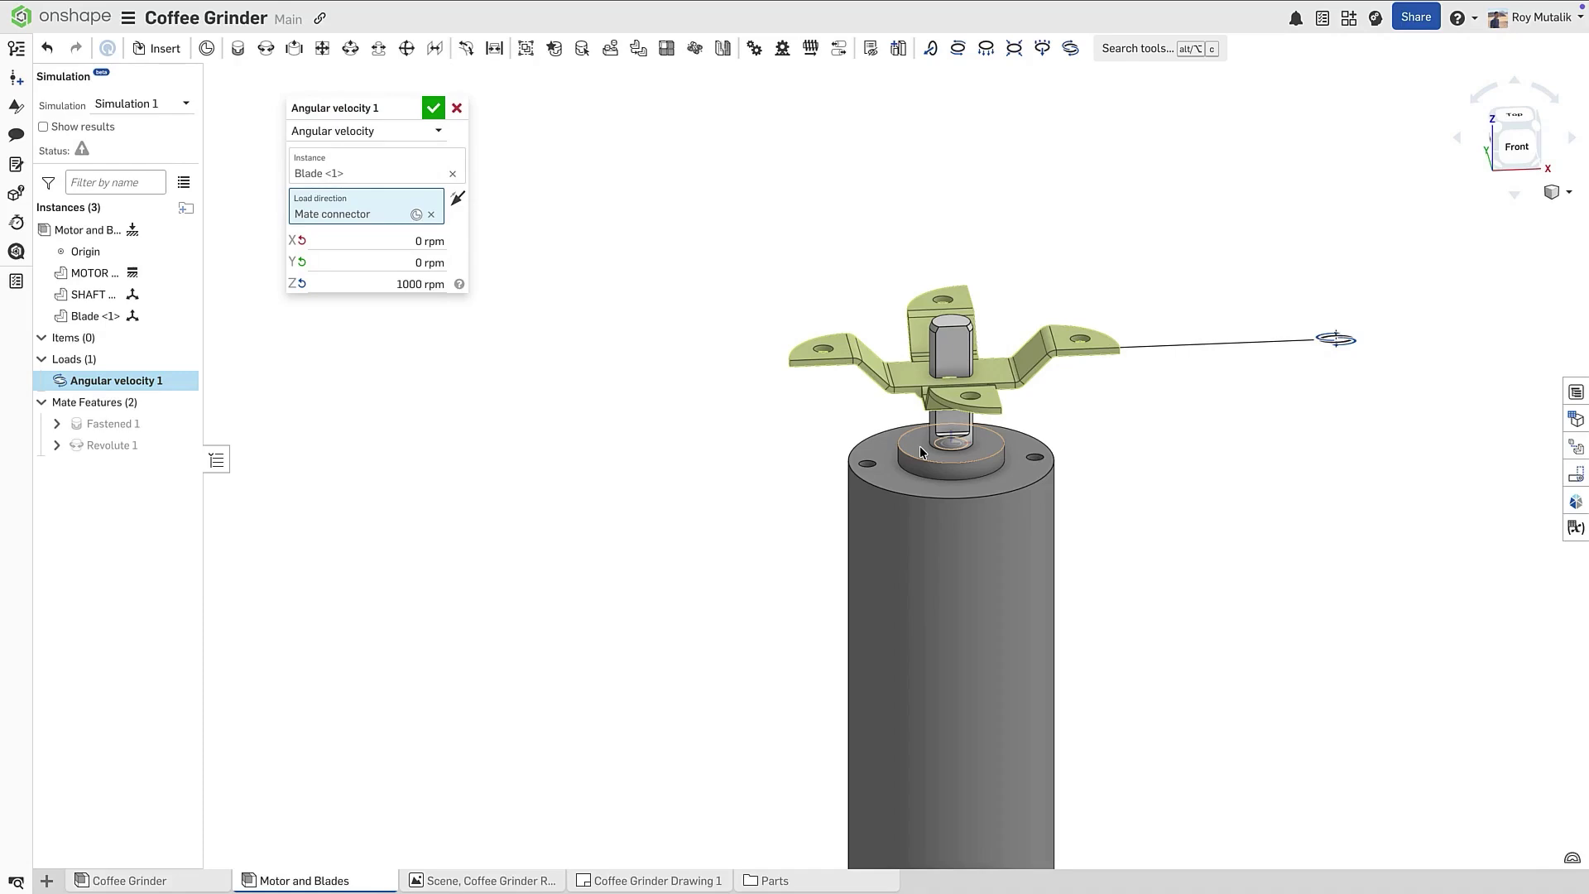
Step: Set the Z angular velocity to 10000 rpm and confirm the load
{"action": "left_click", "coordinate": [405, 284]}
{"action": "left_click", "coordinate": [405, 284]}
{"action": "left_click", "coordinate": [508, 310]}
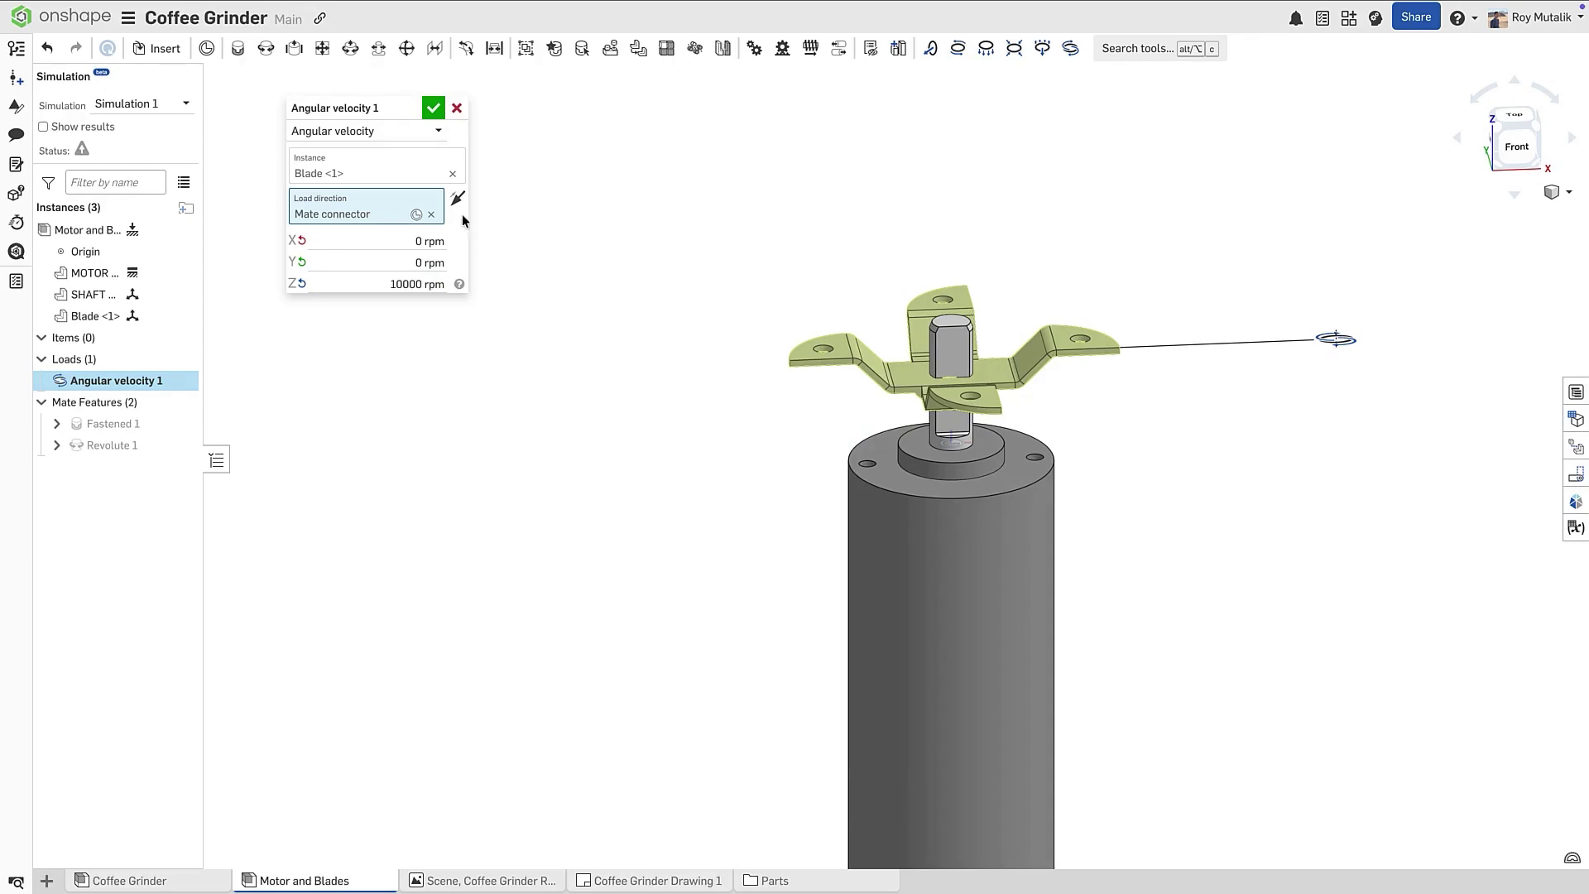
{"action": "left_click", "coordinate": [431, 110]}
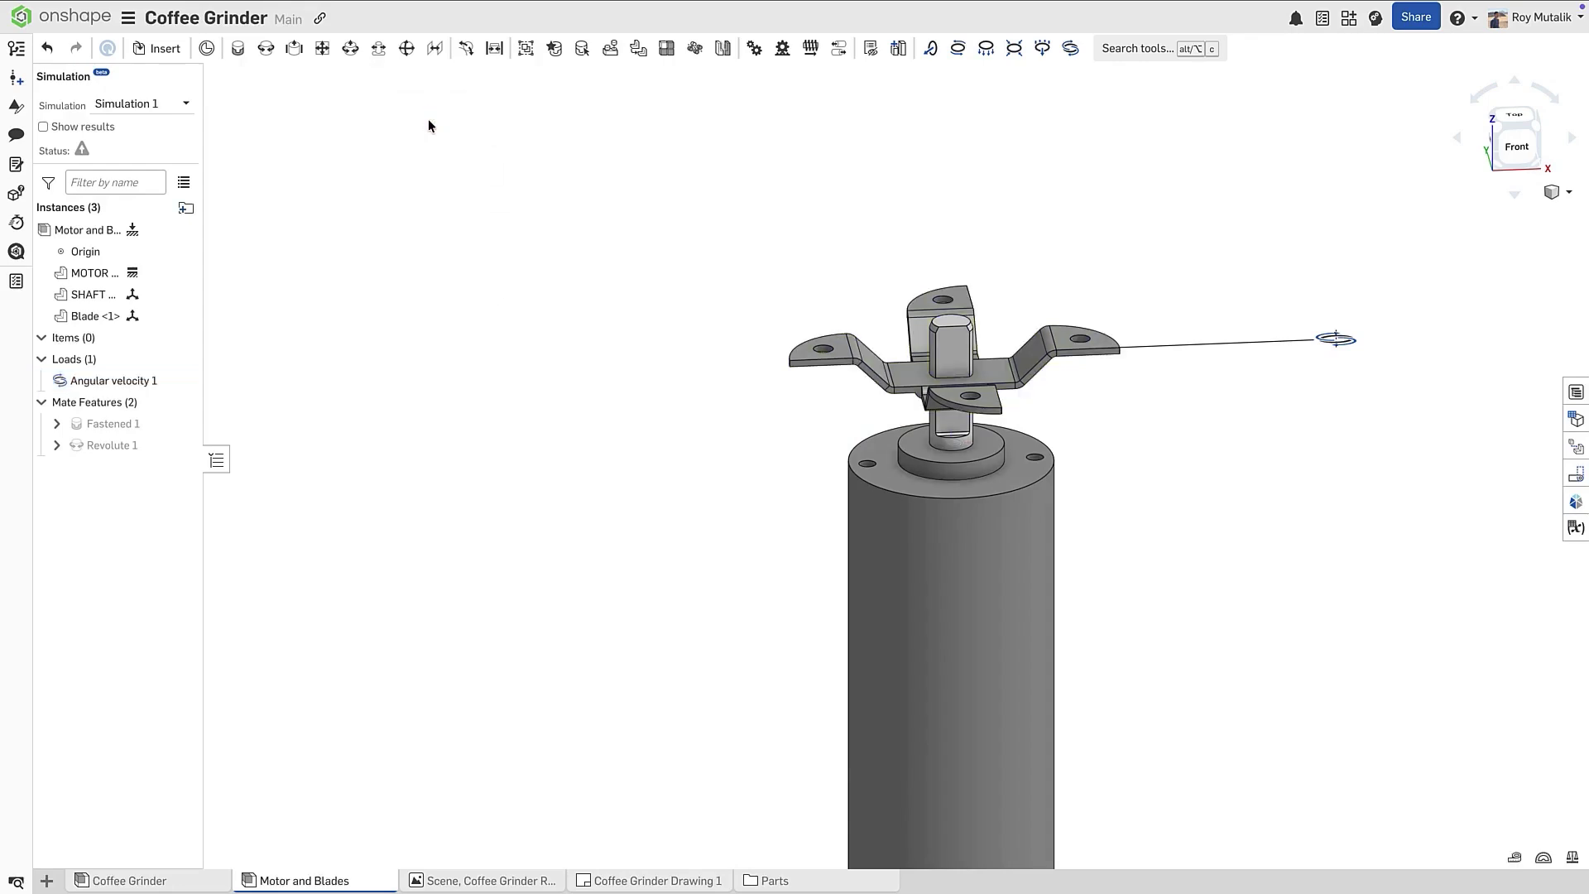
{"action": "left_click", "coordinate": [84, 129]}
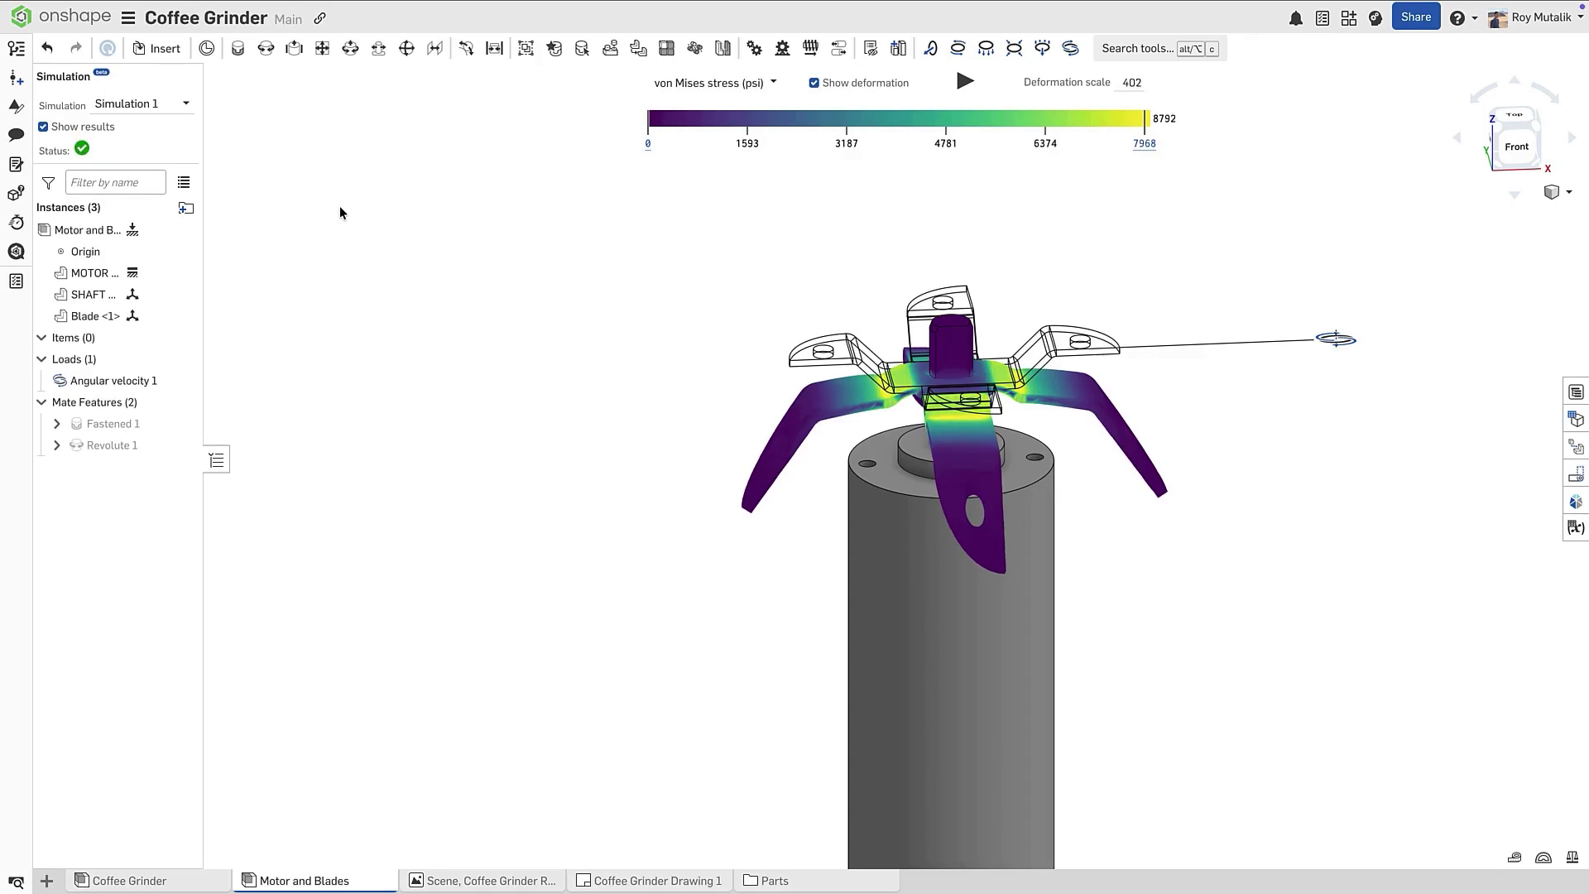
Step: Orbit the deformed blades round to a left-side view of the von Mises stress
{"action": "right_click_drag", "start_coordinate": [1309, 524], "coordinate": [1476, 524]}
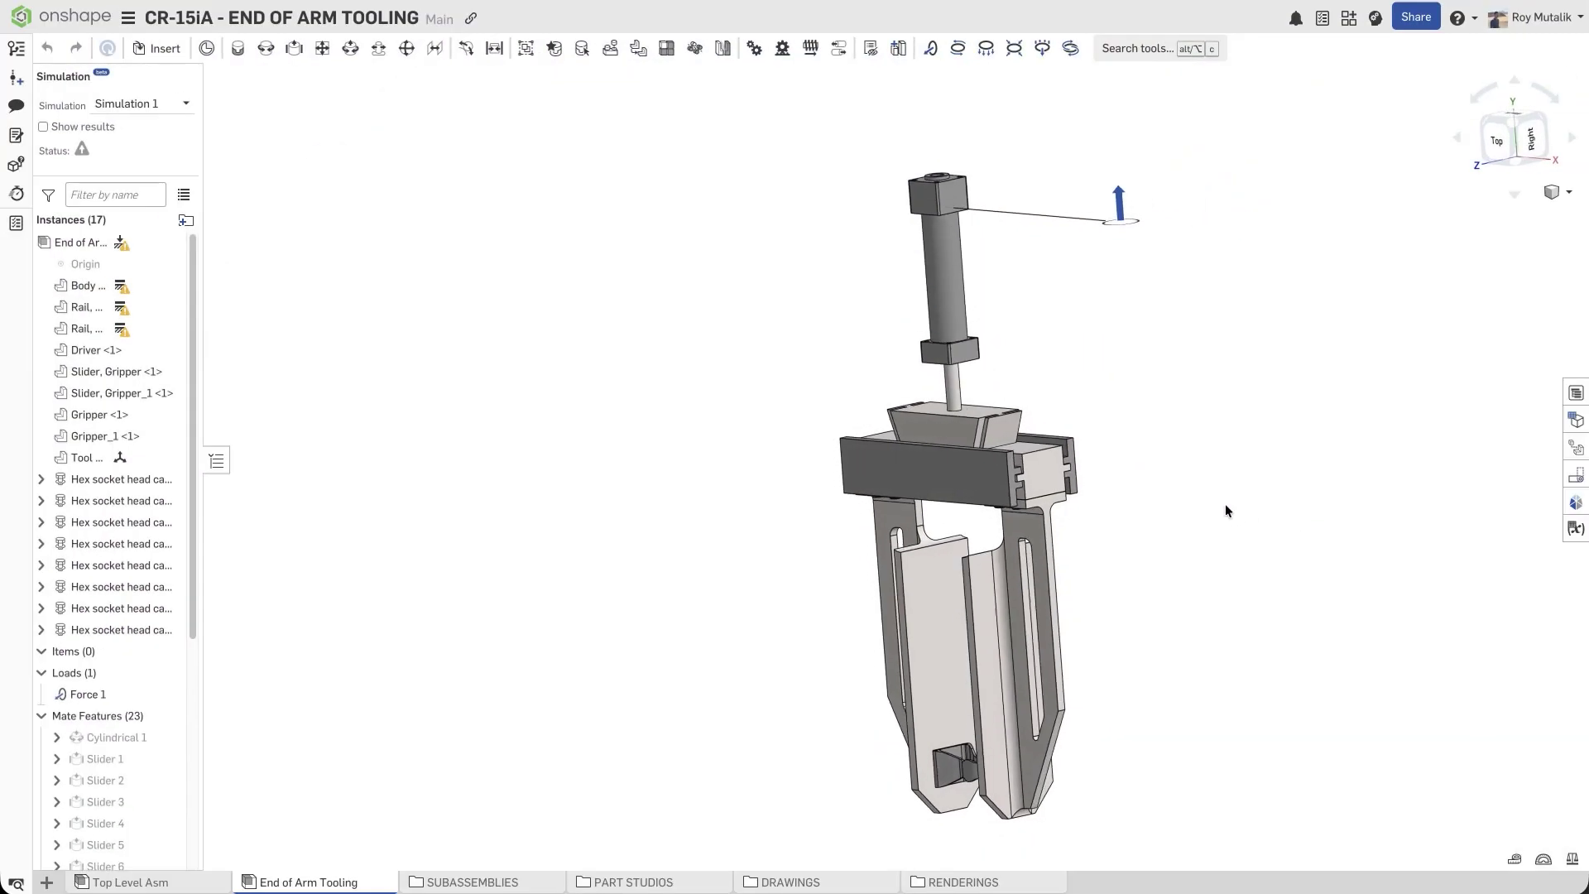
Step: Show the gripper's simulation results with minimum and maximum value callouts
{"action": "right_click_drag", "start_coordinate": [1225, 503], "coordinate": [1287, 505]}
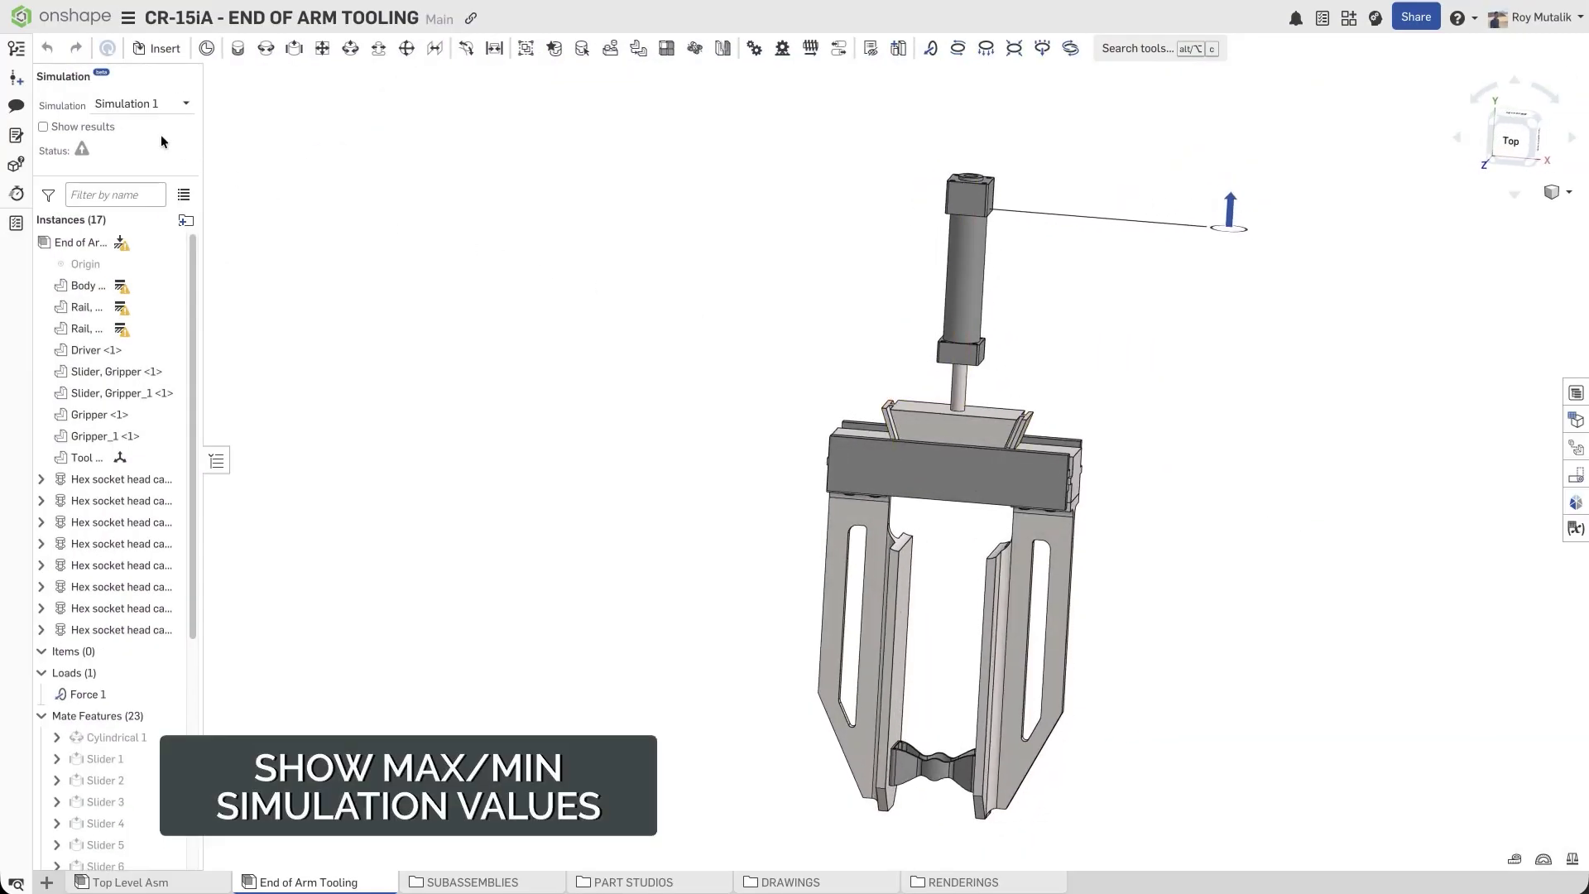
{"action": "left_click", "coordinate": [86, 127]}
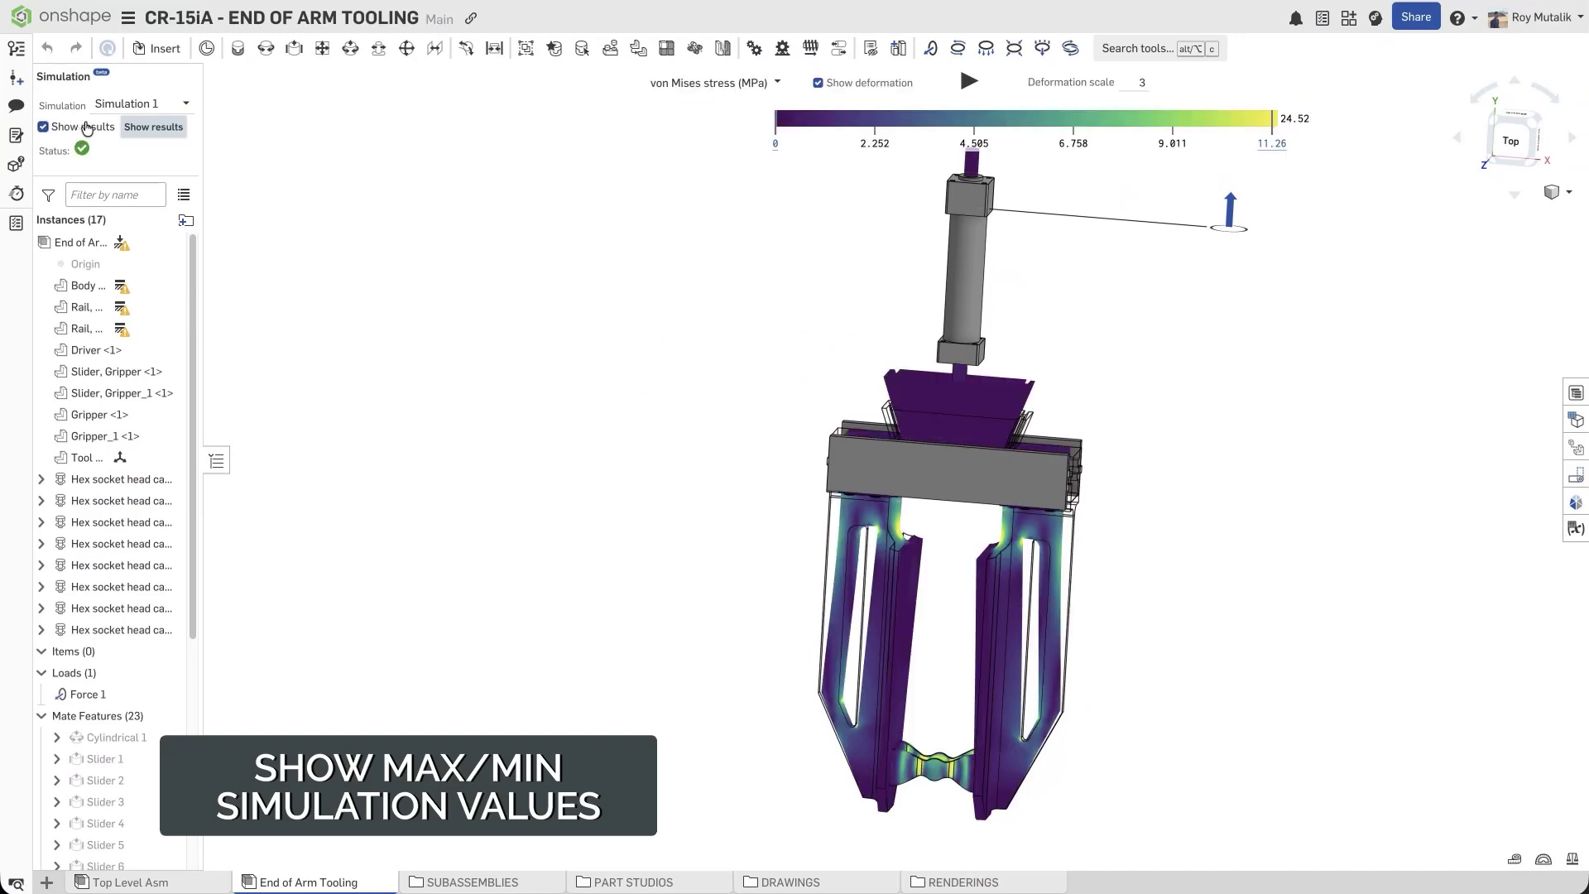
{"action": "left_click", "coordinate": [1575, 503]}
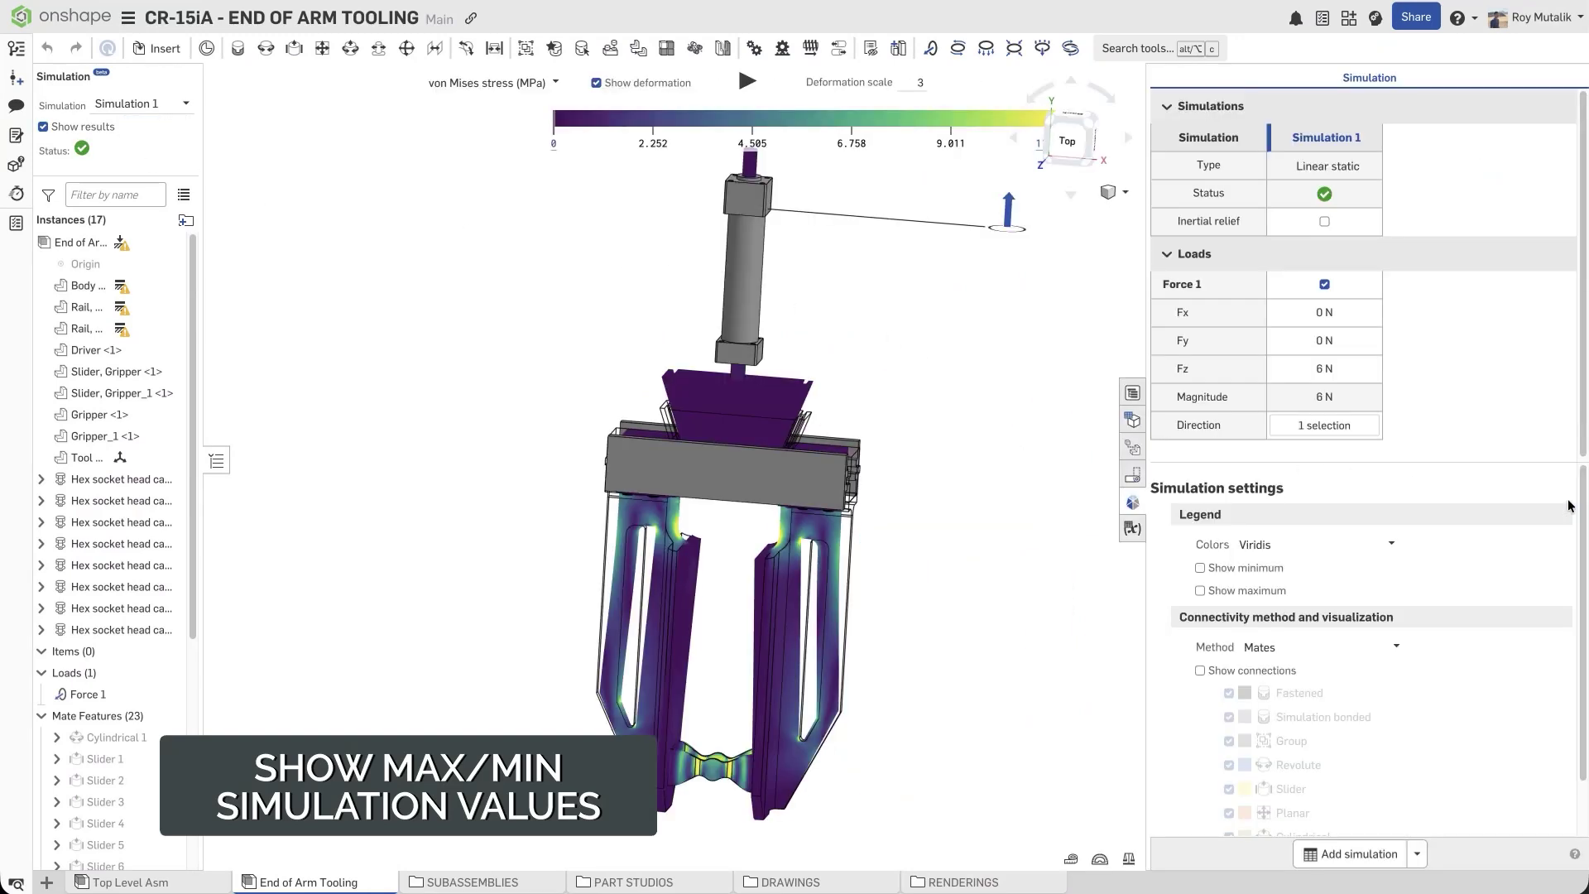
{"action": "left_click", "coordinate": [1269, 572]}
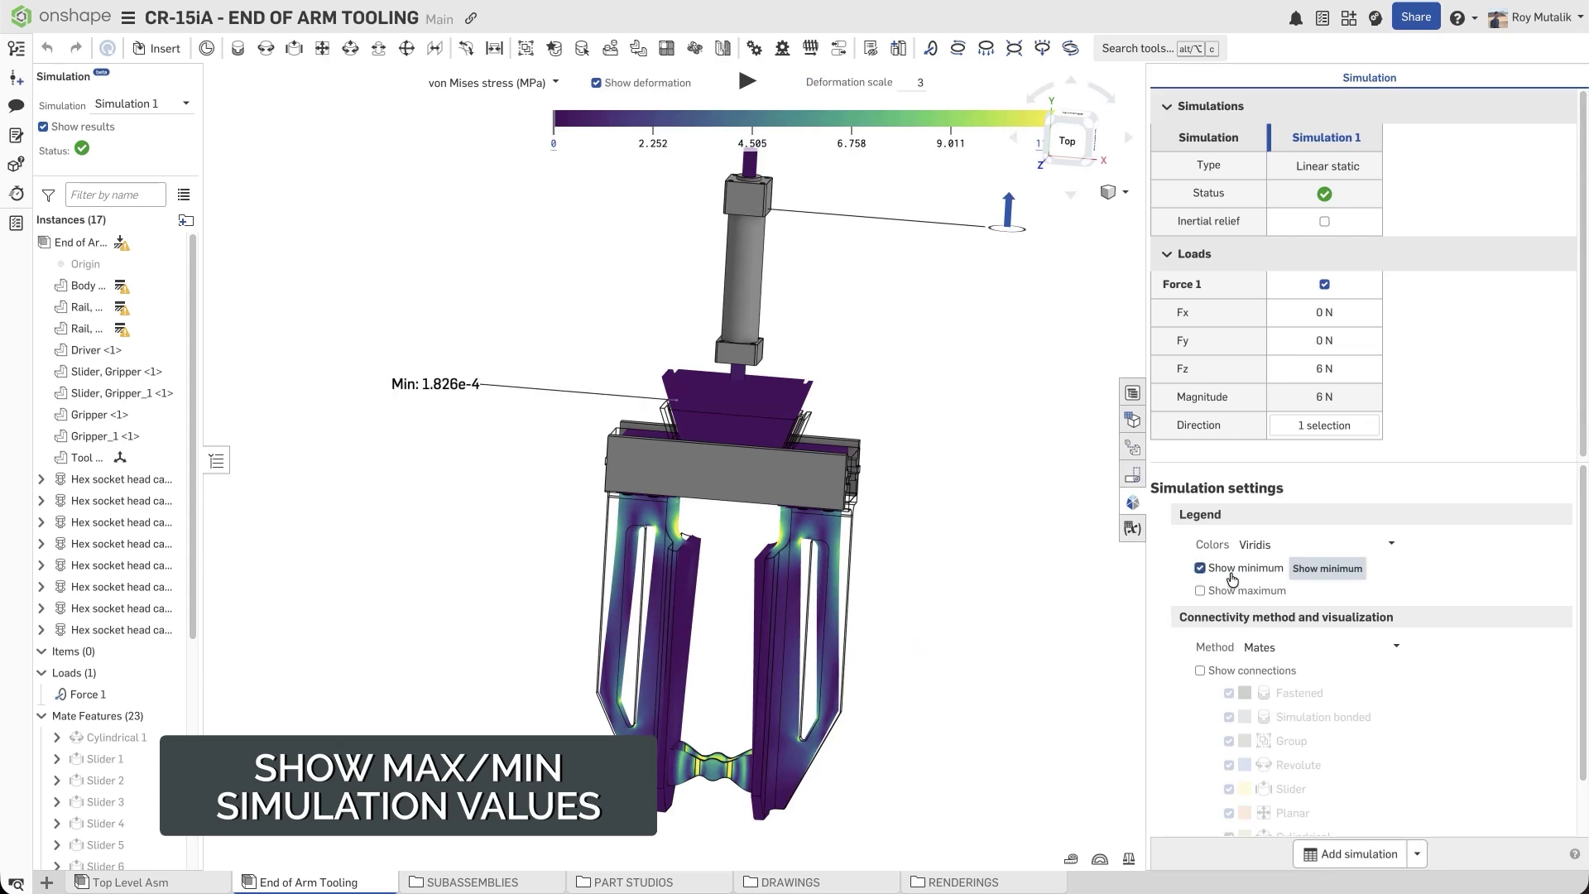
{"action": "left_click", "coordinate": [1240, 593]}
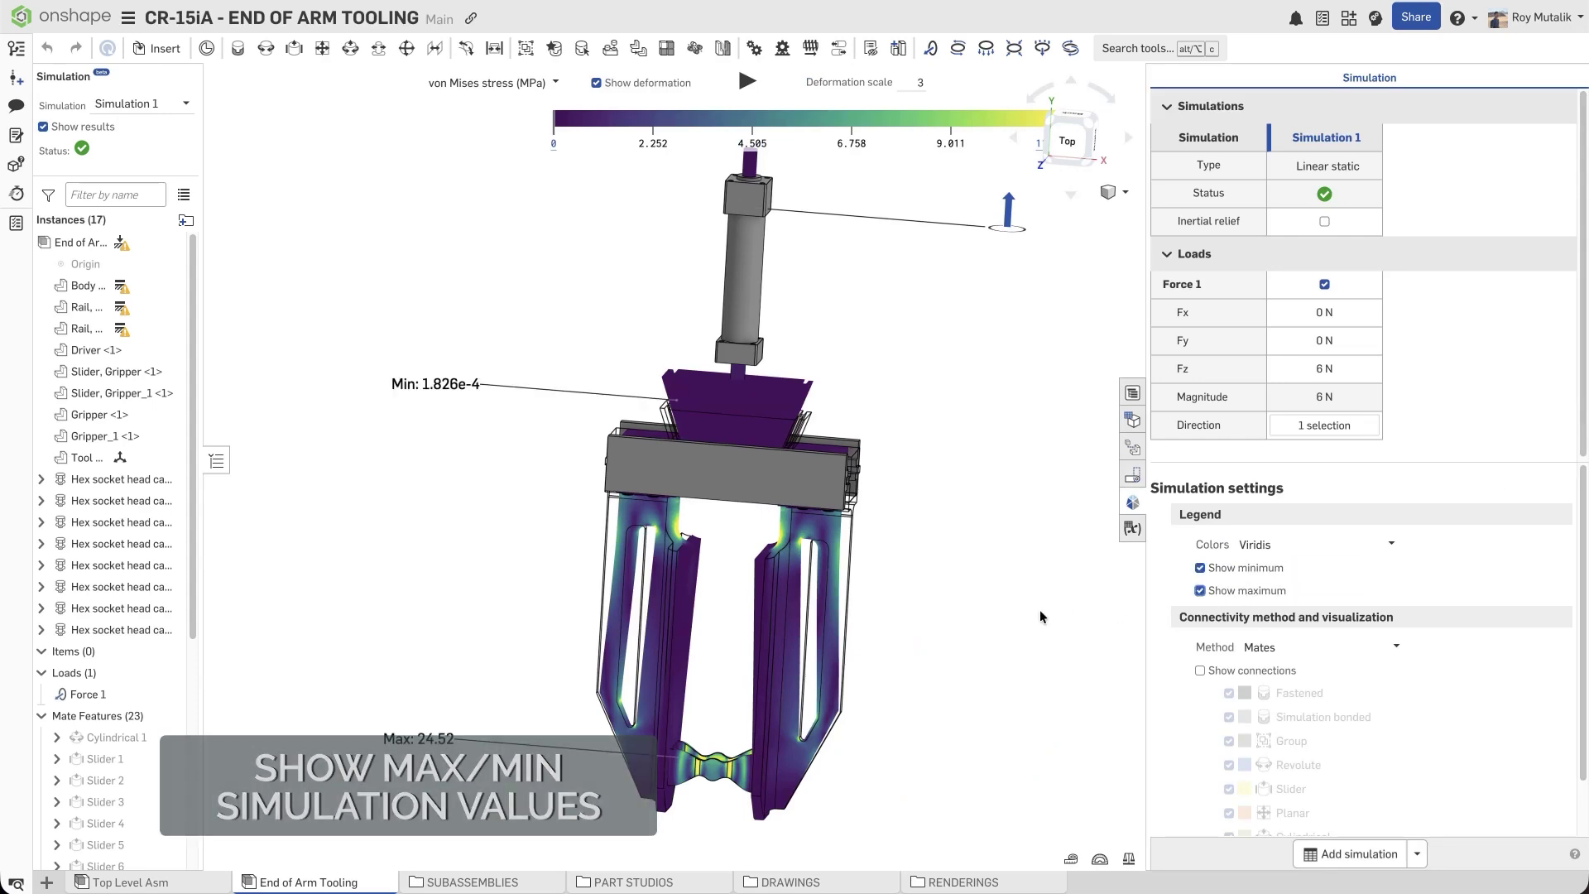
Step: Switch the result plot to Displacement (mm), then to Max principal stress (MPa)
{"action": "scroll", "coordinate": [687, 807], "scroll_direction": "up", "scroll_amount": 5}
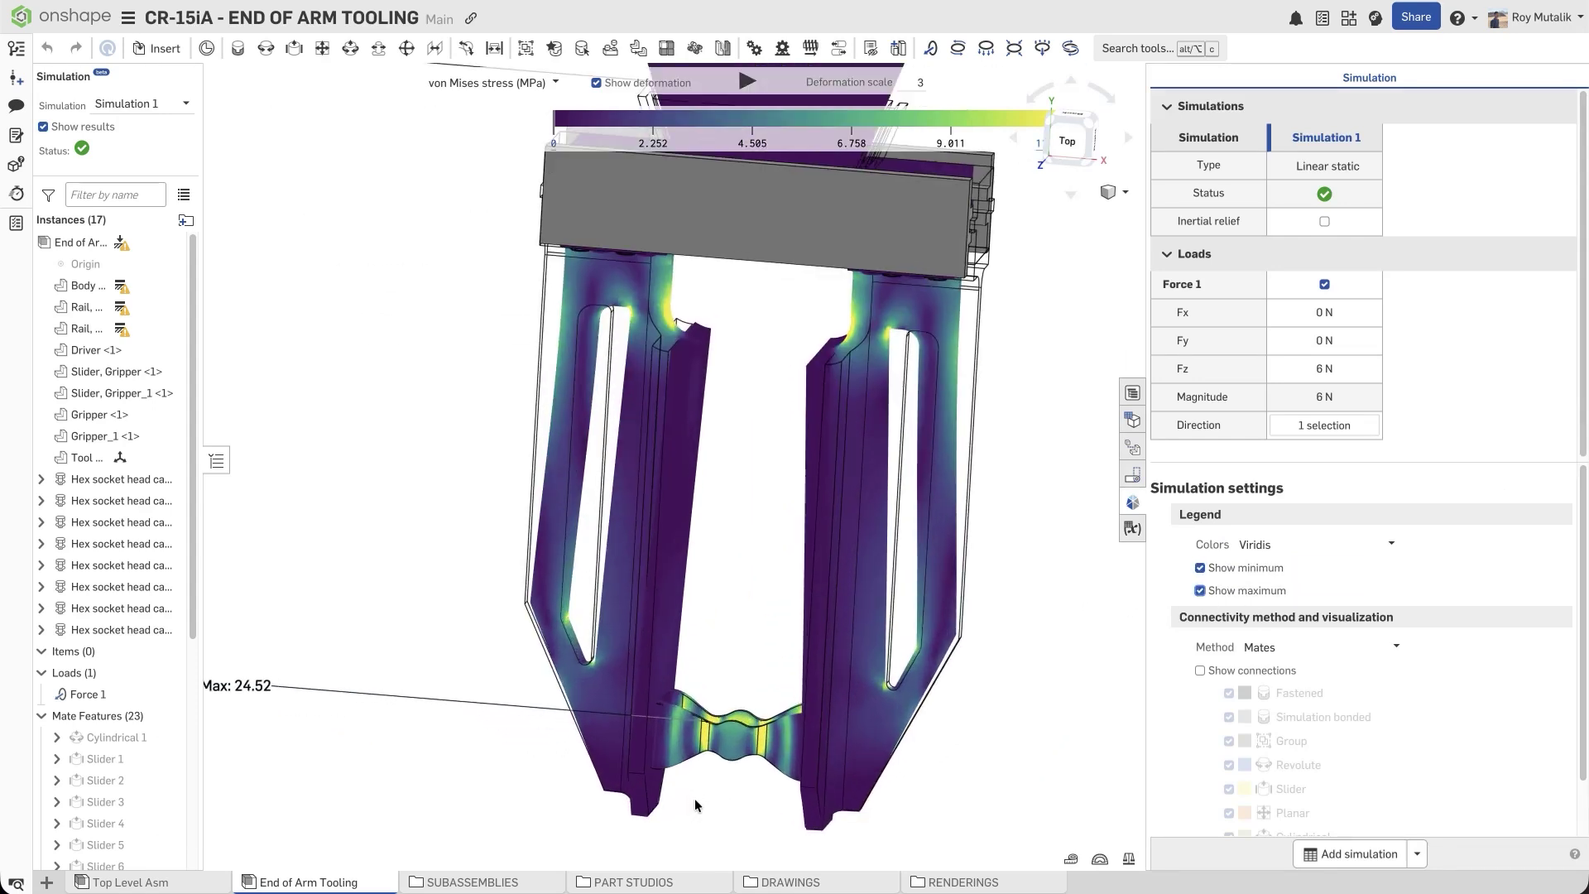
{"action": "scroll", "coordinate": [694, 798], "scroll_direction": "down", "scroll_amount": 6}
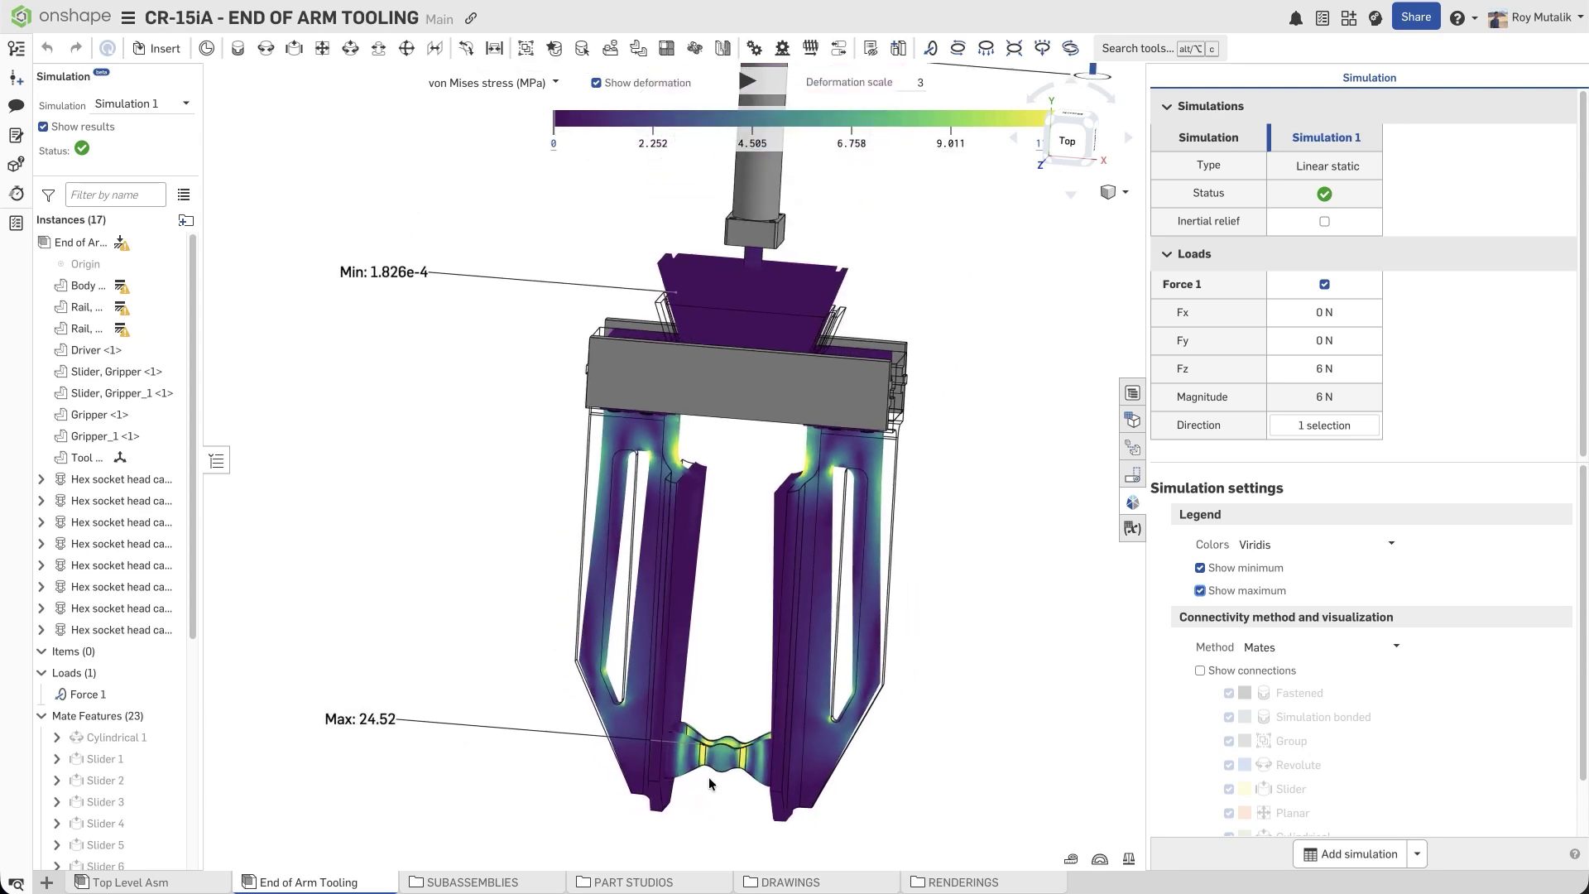
{"action": "left_click", "coordinate": [550, 82]}
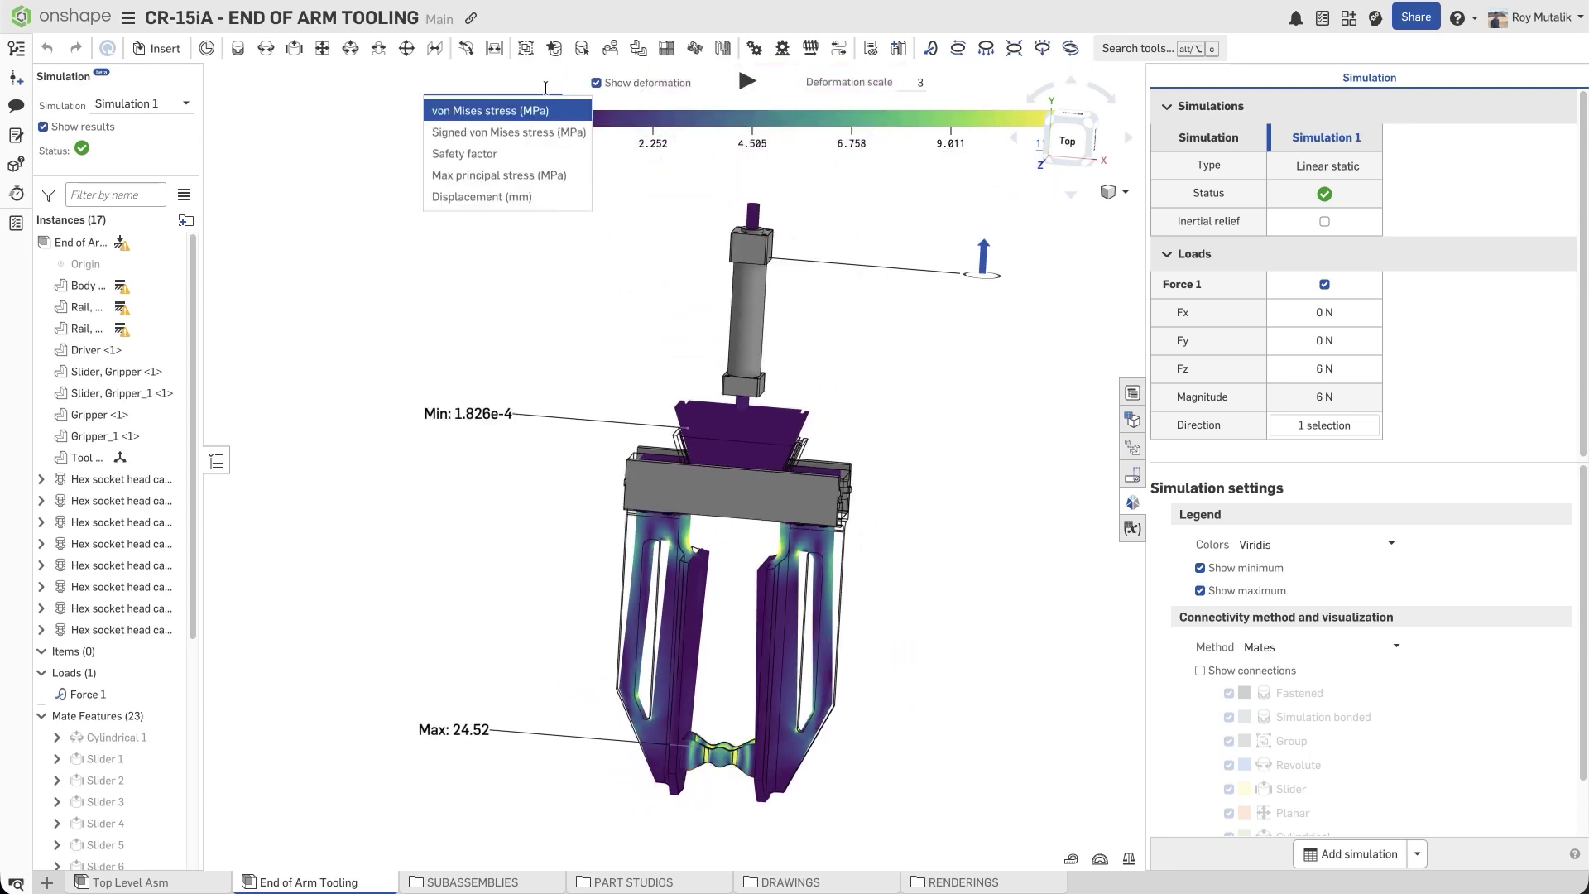
{"action": "left_click", "coordinate": [518, 196]}
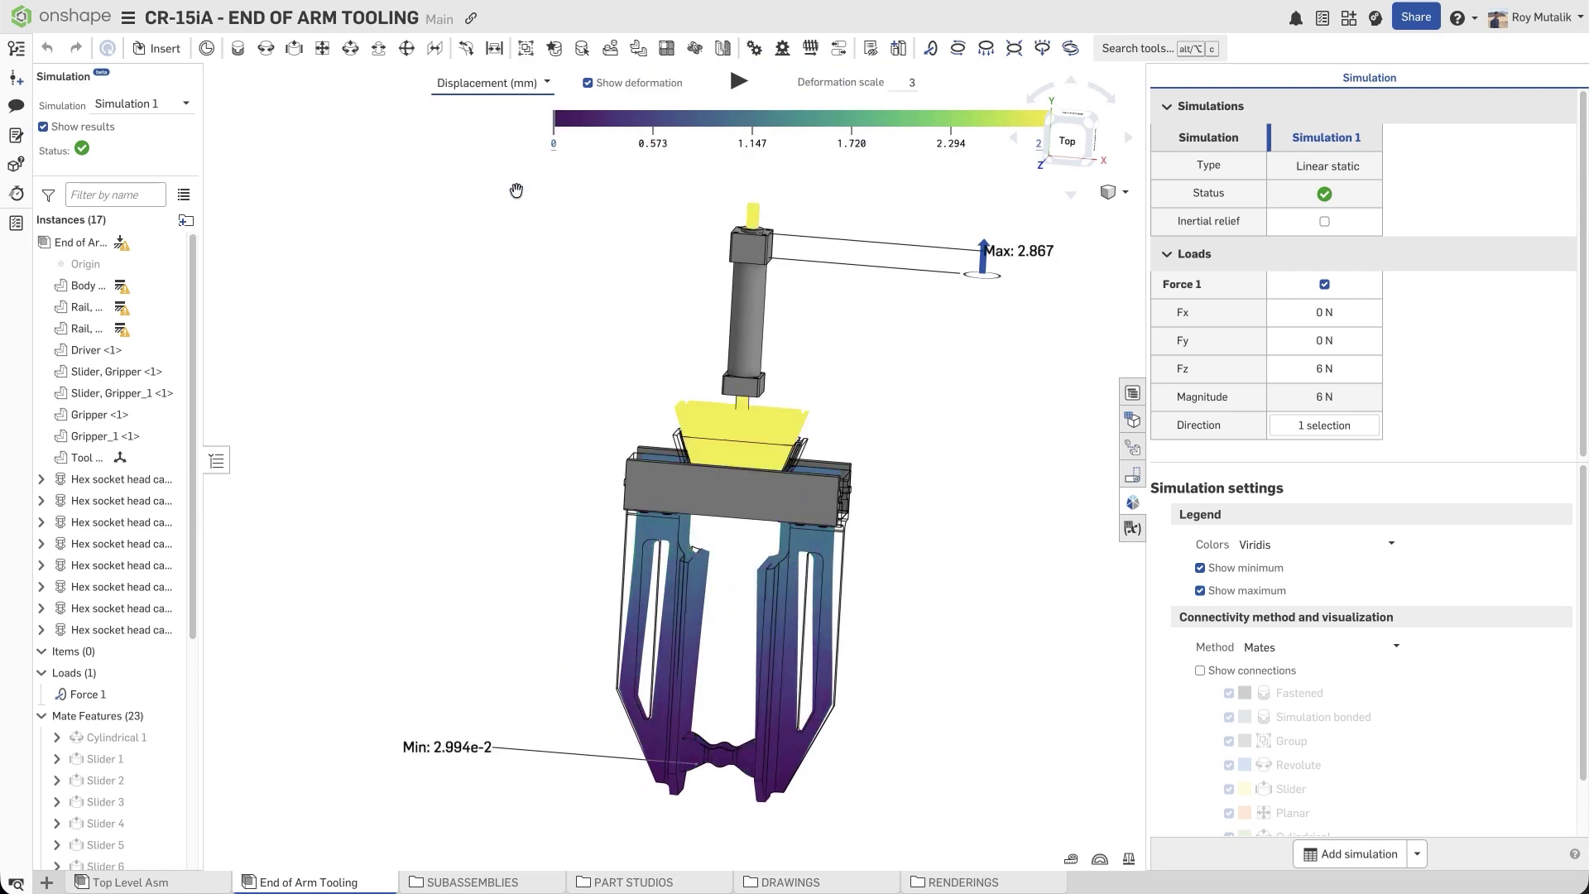
{"action": "left_click", "coordinate": [515, 89]}
{"action": "left_click", "coordinate": [519, 174]}
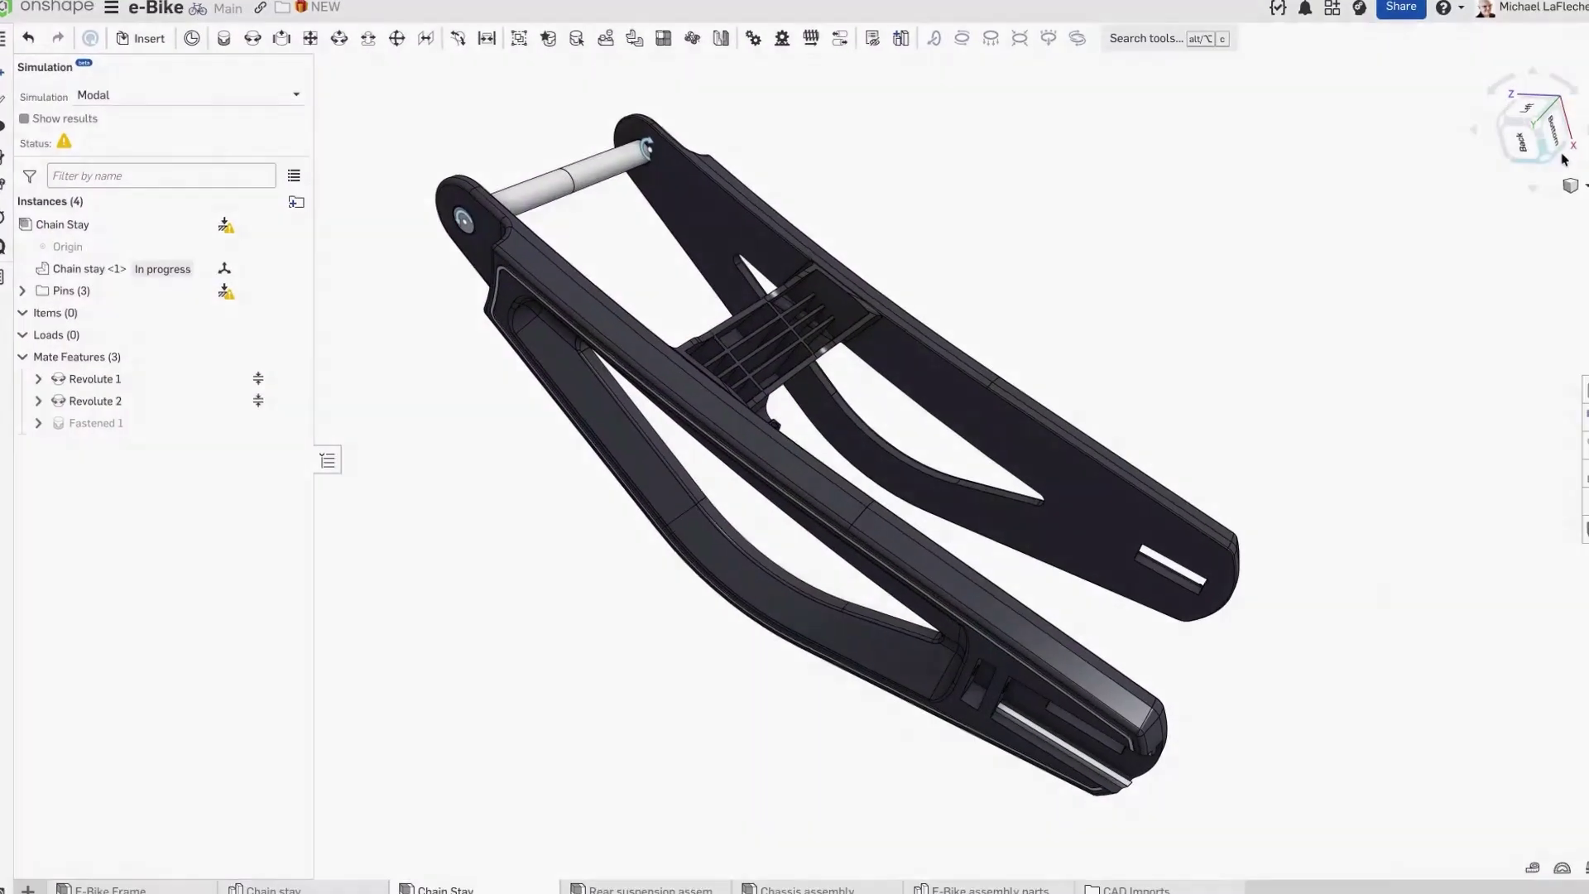
{"action": "left_click", "coordinate": [1550, 193]}
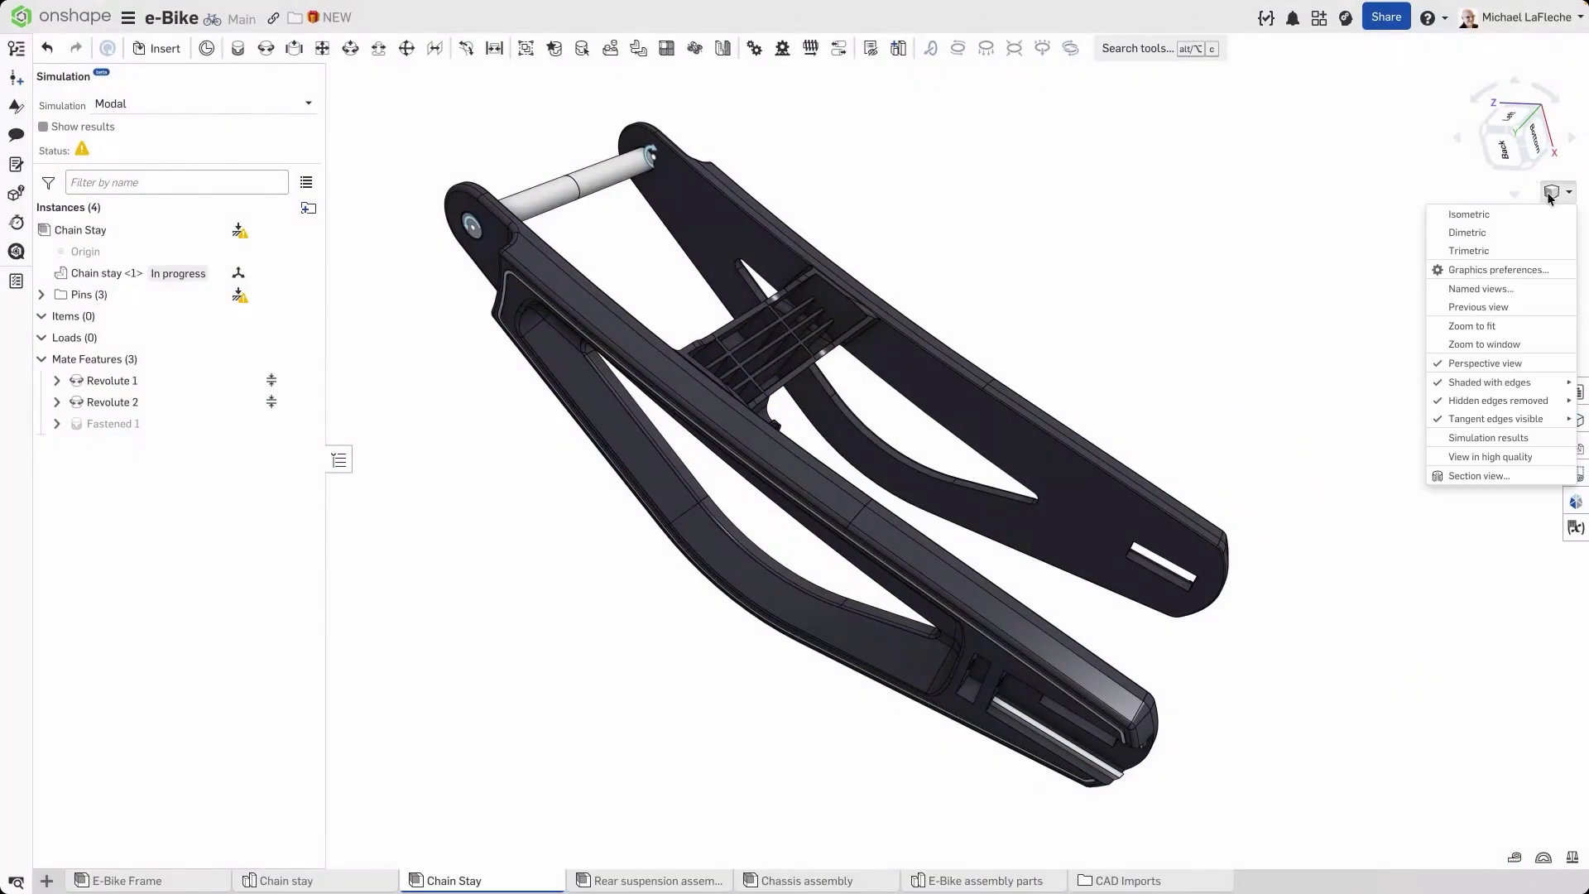
Step: Set Graphics preferences to 0.3 px line width, 28% shininess and a yellow specular colour
{"action": "left_click", "coordinate": [1561, 271]}
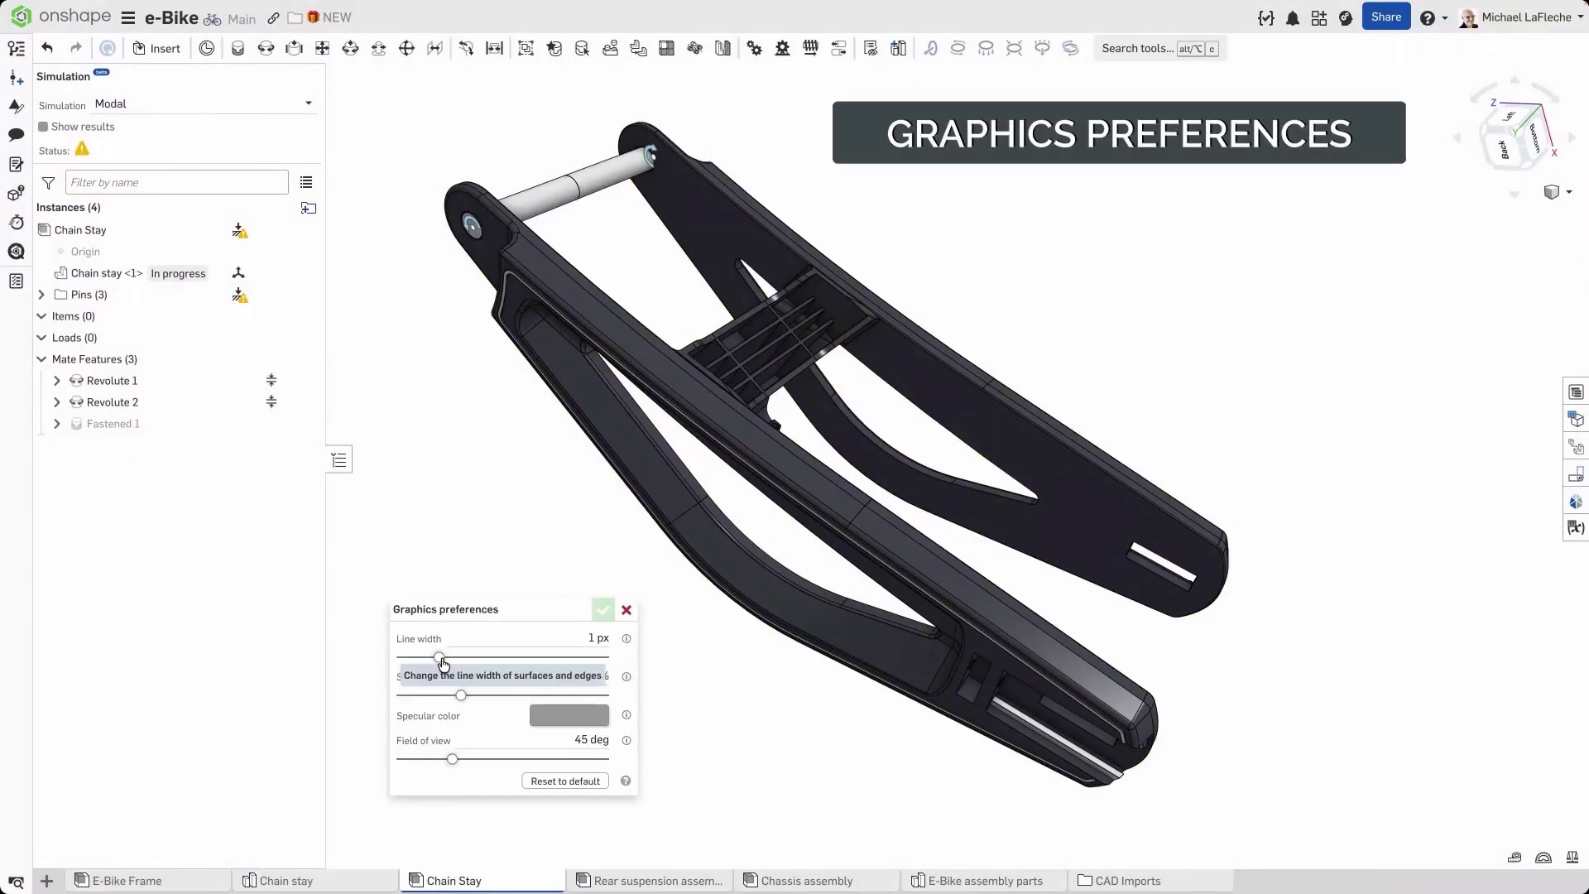
{"action": "mouse_move", "coordinate": [439, 657]}
{"action": "left_mouse_down"}
{"action": "mouse_move", "coordinate": [410, 656]}
{"action": "mouse_move", "coordinate": [518, 698]}
{"action": "mouse_move", "coordinate": [380, 685]}
{"action": "mouse_move", "coordinate": [442, 698]}
{"action": "left_mouse_up"}
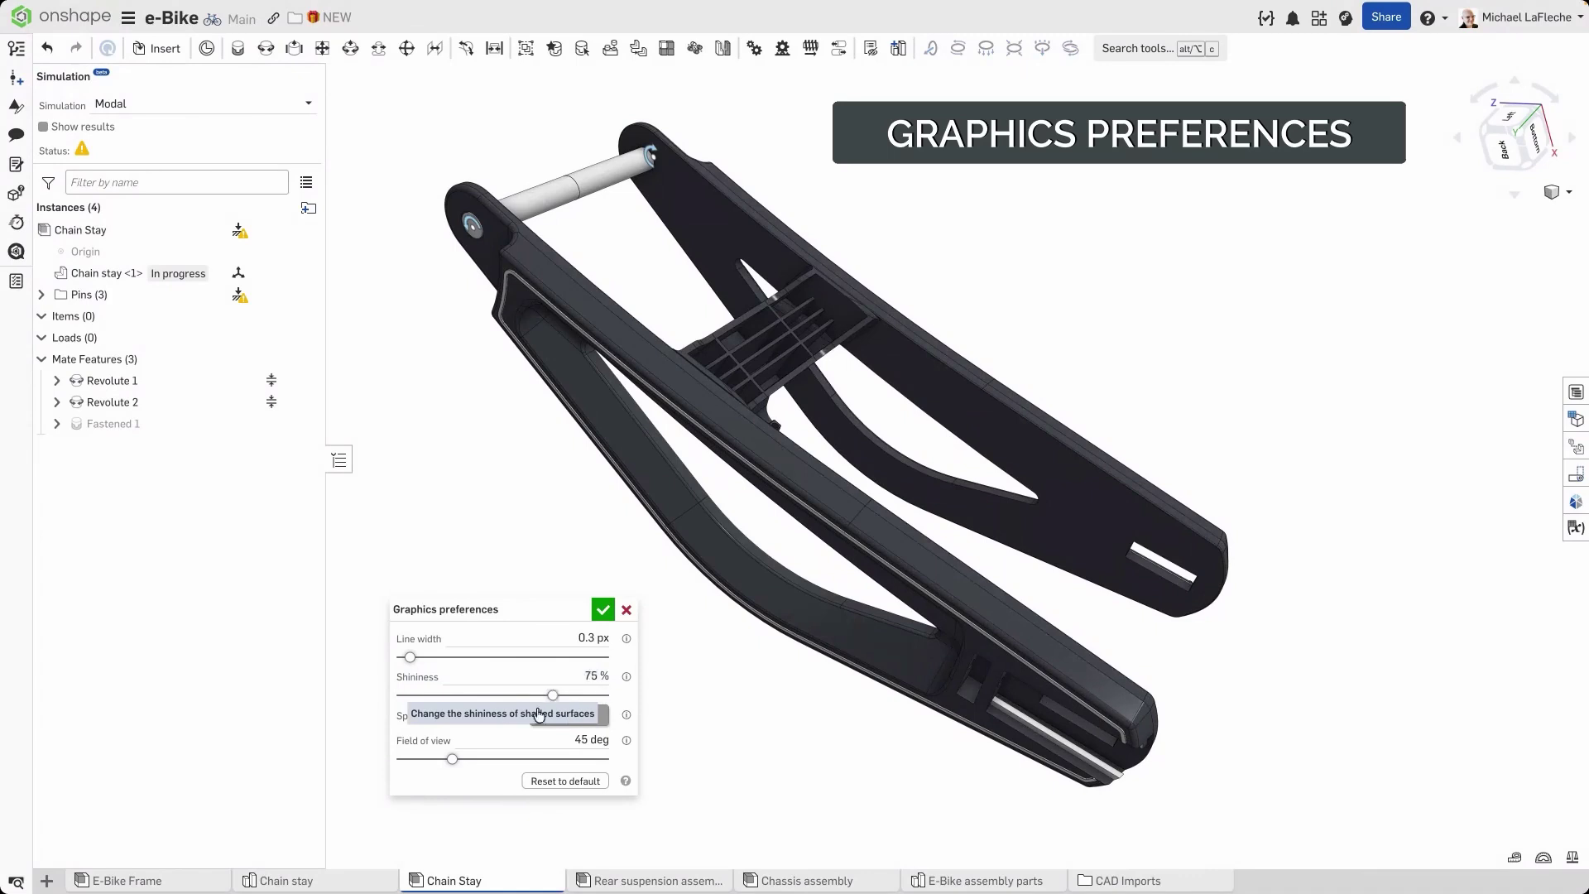
{"action": "left_click_drag", "start_coordinate": [539, 714], "coordinate": [402, 714]}
{"action": "mouse_move", "coordinate": [772, 734]}
{"action": "right_mouse_down"}
{"action": "mouse_move", "coordinate": [772, 675]}
{"action": "mouse_move", "coordinate": [748, 749]}
{"action": "right_mouse_up"}
{"action": "left_click", "coordinate": [558, 717]}
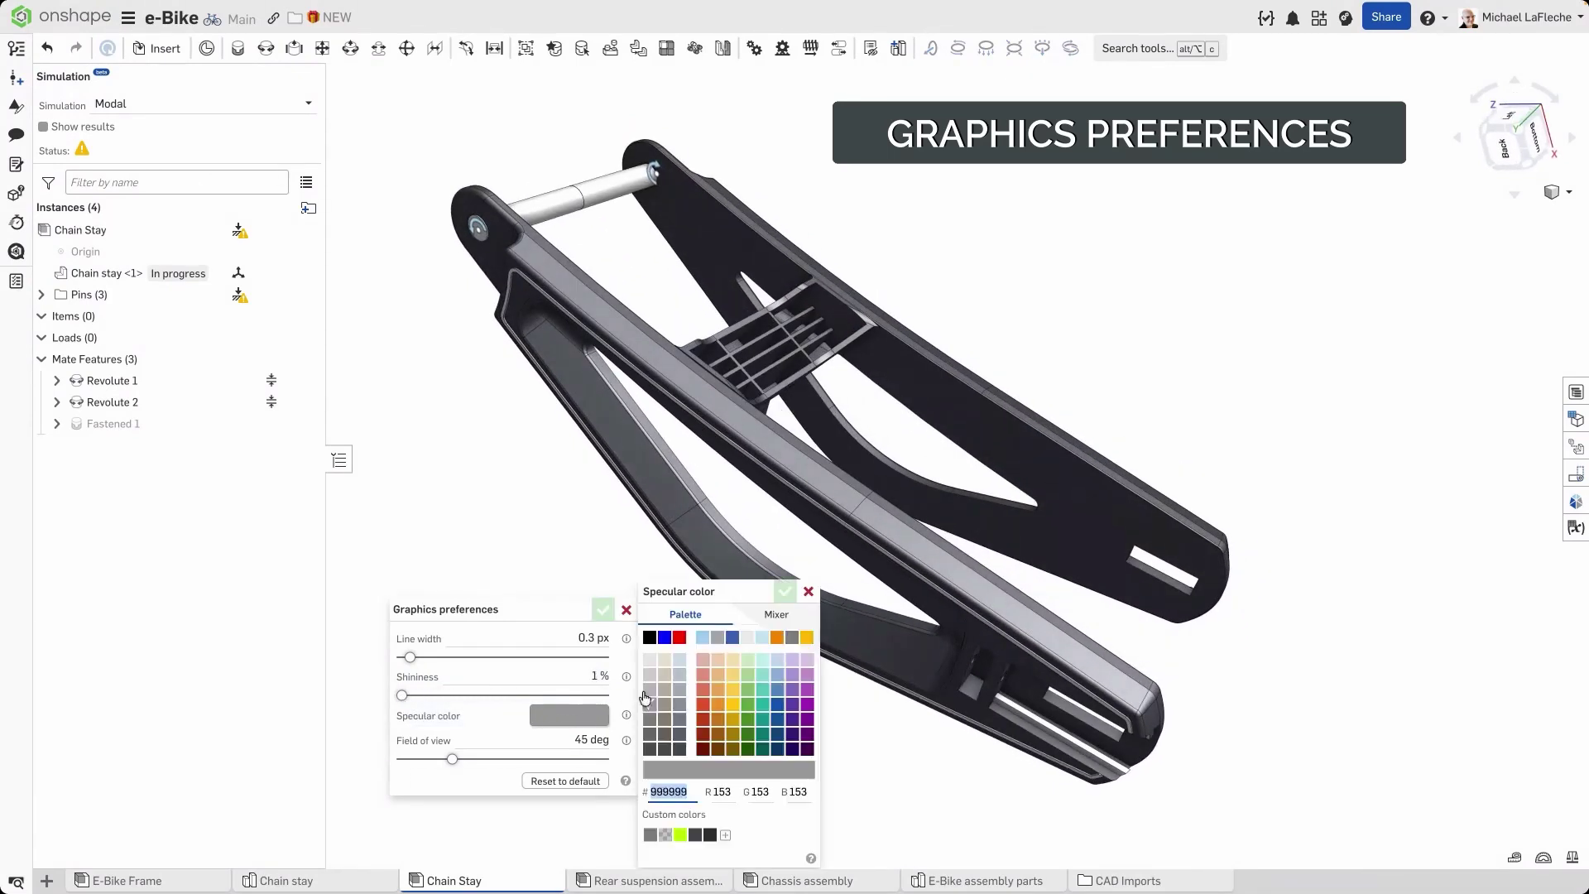
{"action": "left_click", "coordinate": [807, 637]}
{"action": "left_click", "coordinate": [785, 591]}
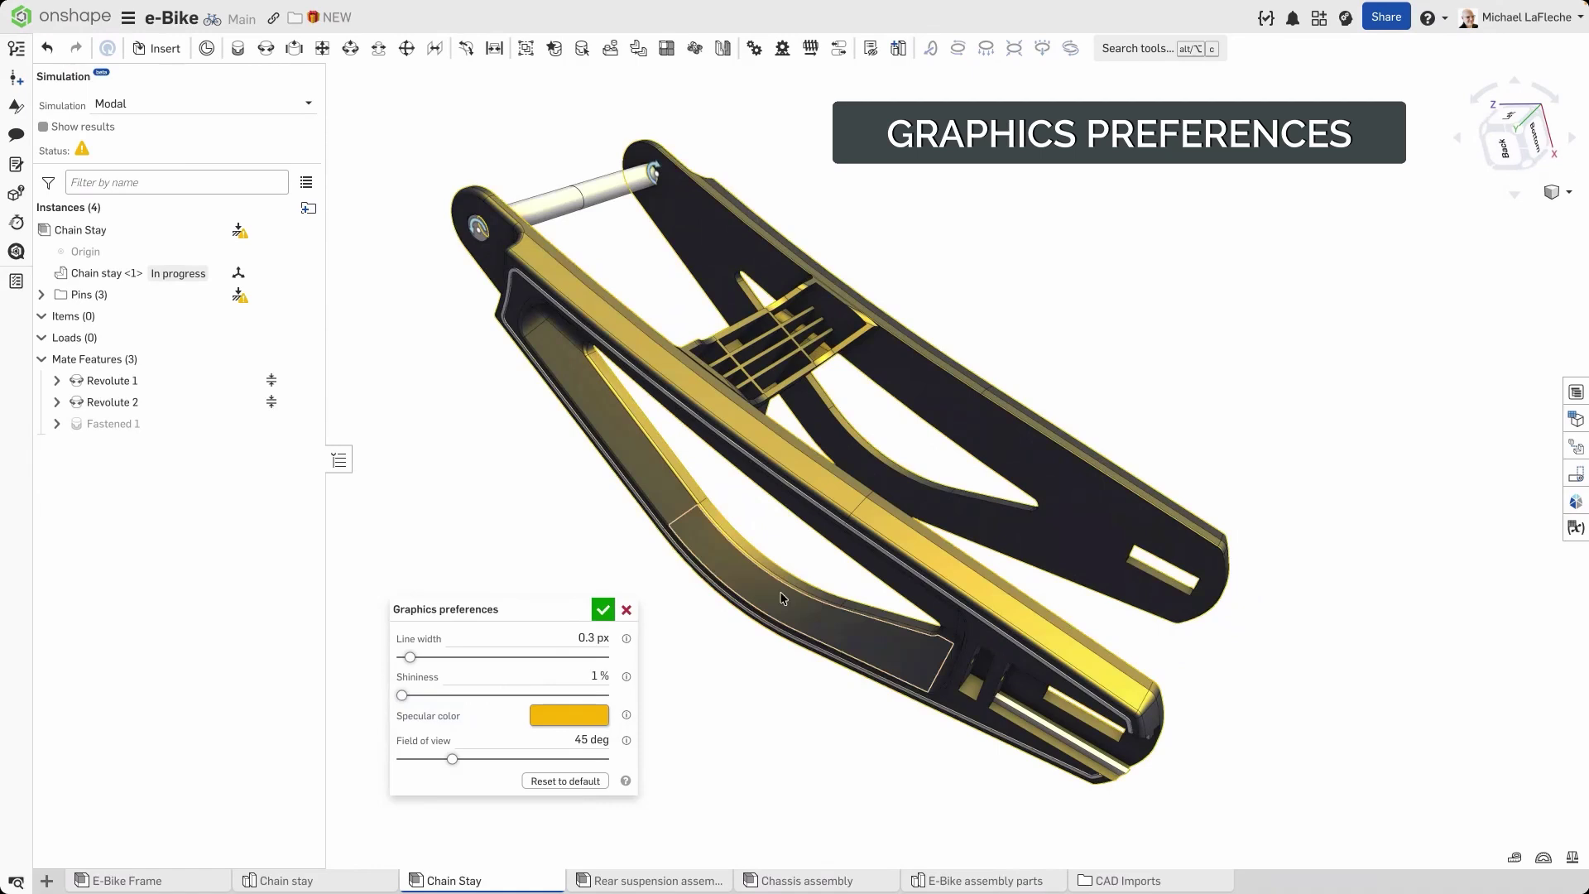
{"action": "right_click_drag", "start_coordinate": [749, 654], "coordinate": [662, 680]}
{"action": "left_click_drag", "start_coordinate": [403, 695], "coordinate": [457, 696]}
{"action": "right_click_drag", "start_coordinate": [872, 760], "coordinate": [957, 529]}
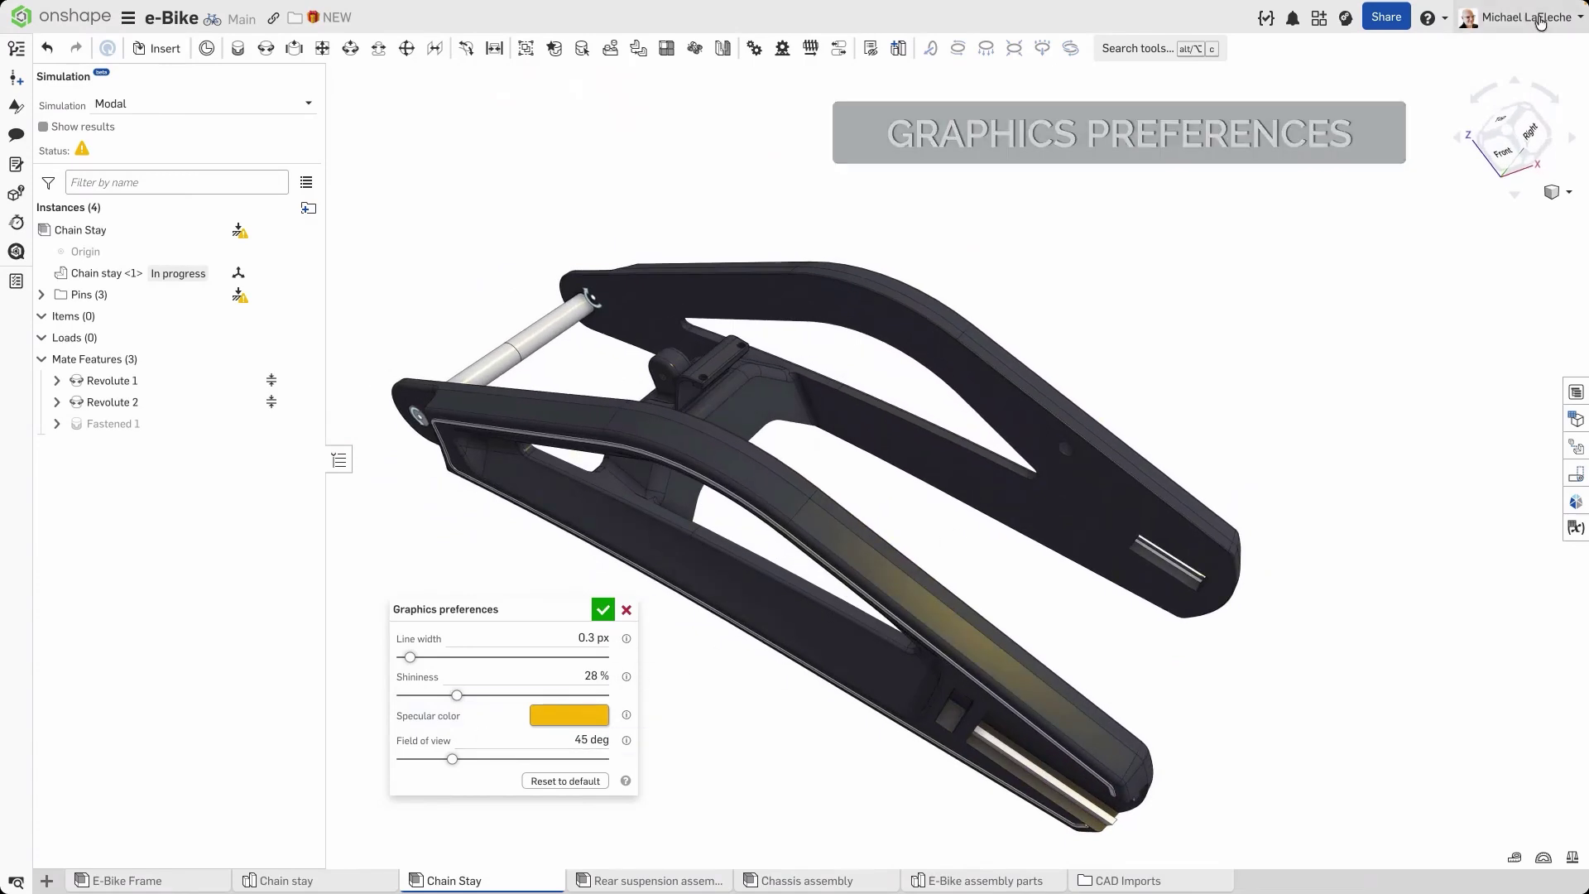
Step: Widen the field of view through 68 and 77 to 113 deg while orbiting the chain stay
{"action": "left_click", "coordinate": [1554, 195]}
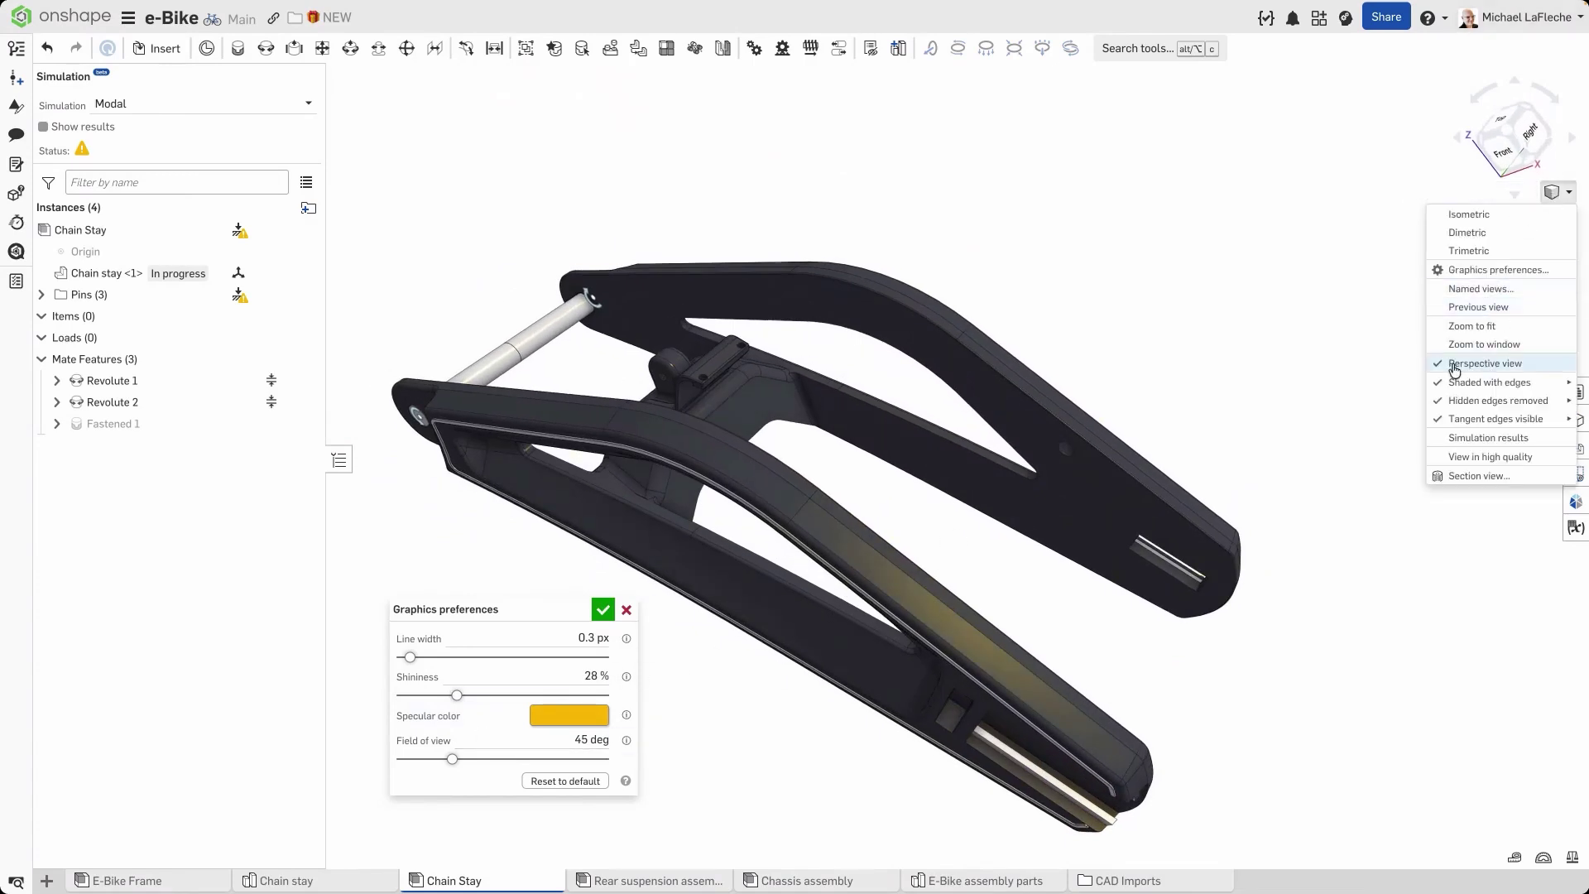
{"action": "left_click_drag", "start_coordinate": [453, 763], "coordinate": [517, 759]}
{"action": "right_click_drag", "start_coordinate": [909, 742], "coordinate": [928, 529]}
{"action": "left_click_drag", "start_coordinate": [516, 759], "coordinate": [589, 759]}
{"action": "right_click_drag", "start_coordinate": [884, 668], "coordinate": [1079, 652]}
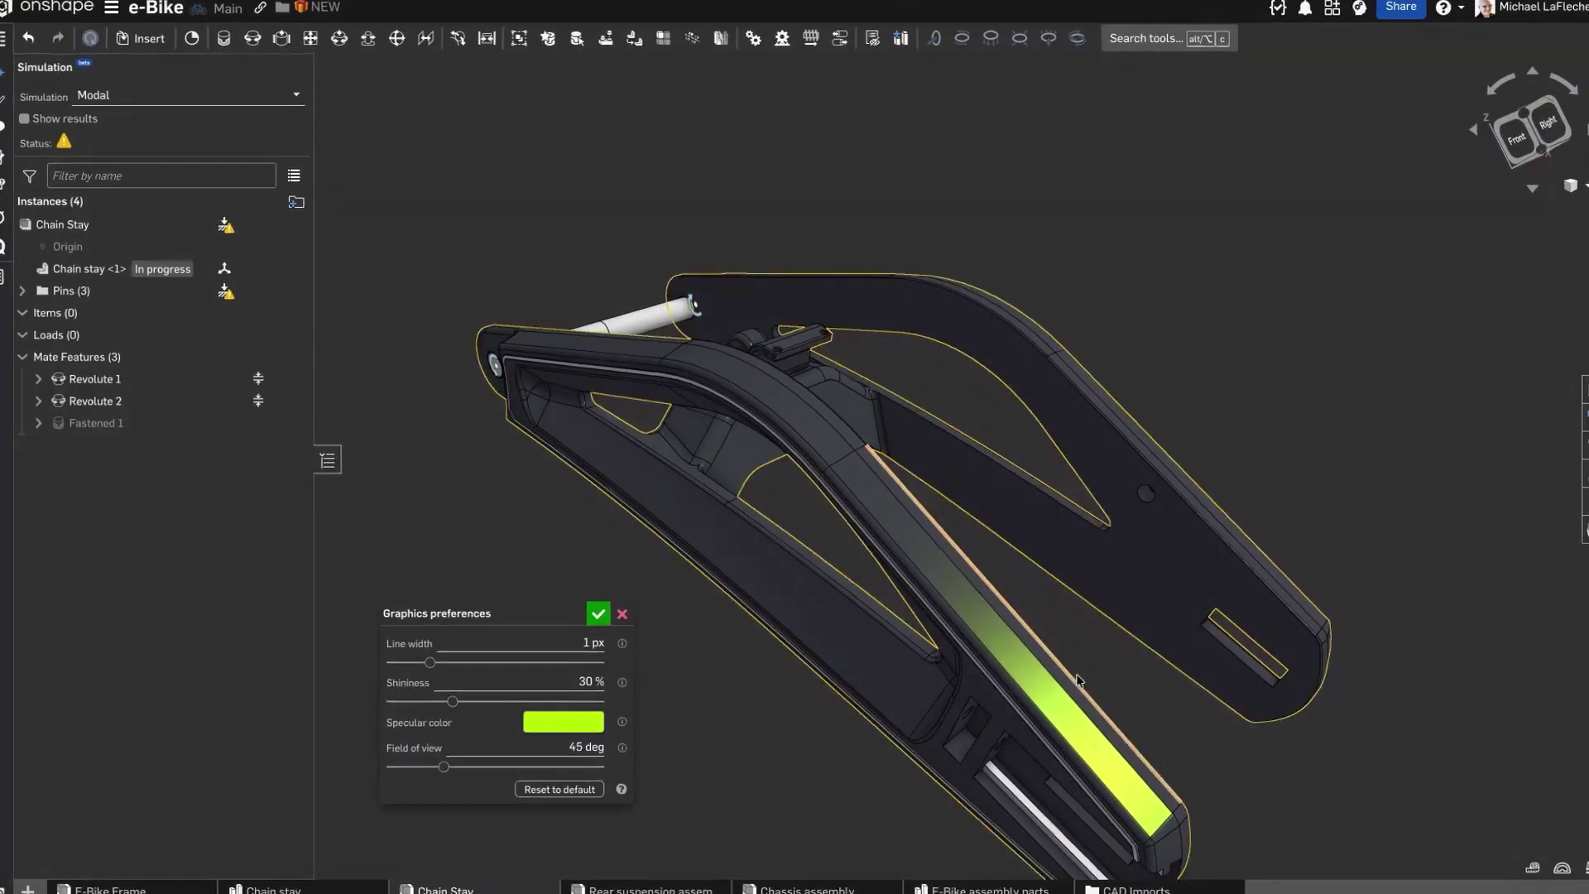
{"action": "right_click_drag", "start_coordinate": [1160, 706], "coordinate": [1252, 712]}
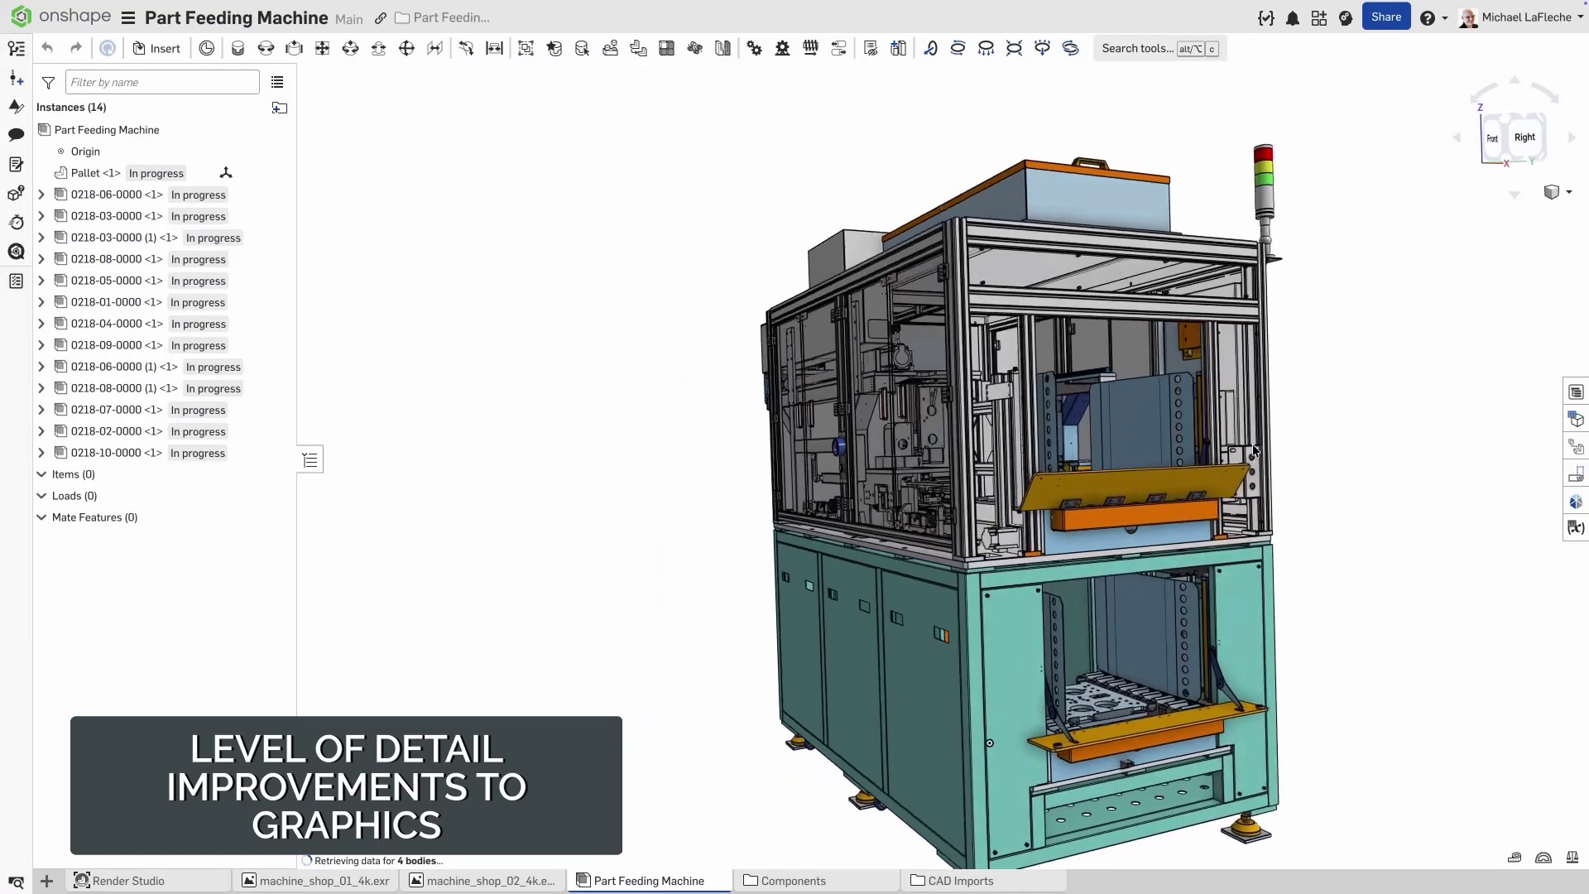
Step: Zoom in close on the bolt heads of the orange plate in the Part Feeding Machine
{"action": "scroll", "coordinate": [1175, 464], "scroll_direction": "up", "scroll_amount": 10}
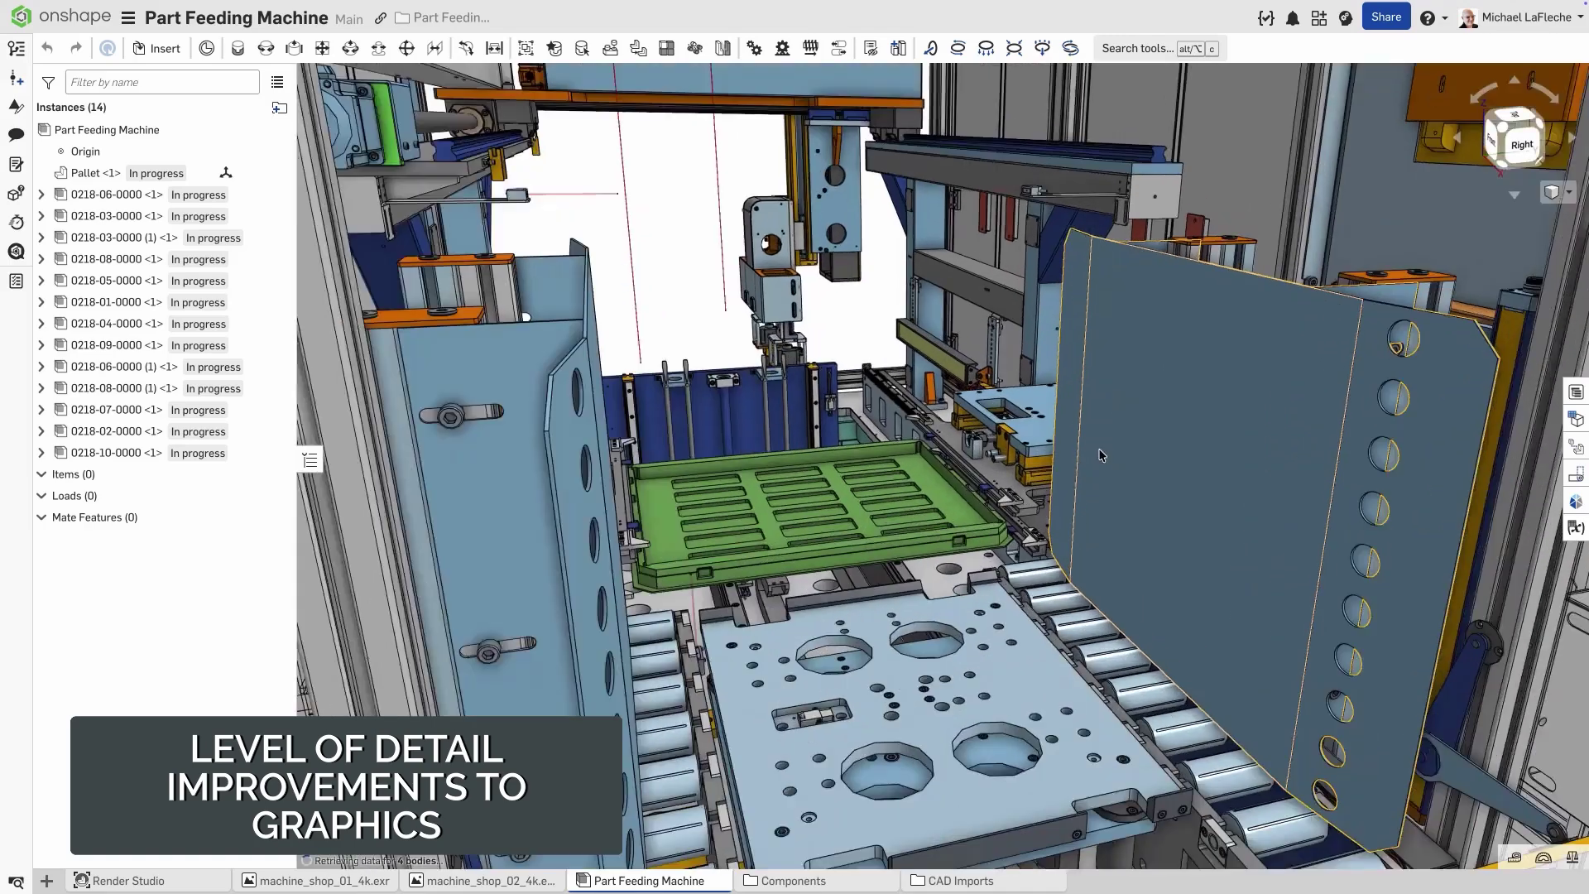
{"action": "scroll", "coordinate": [1085, 447], "scroll_direction": "up", "scroll_amount": 5}
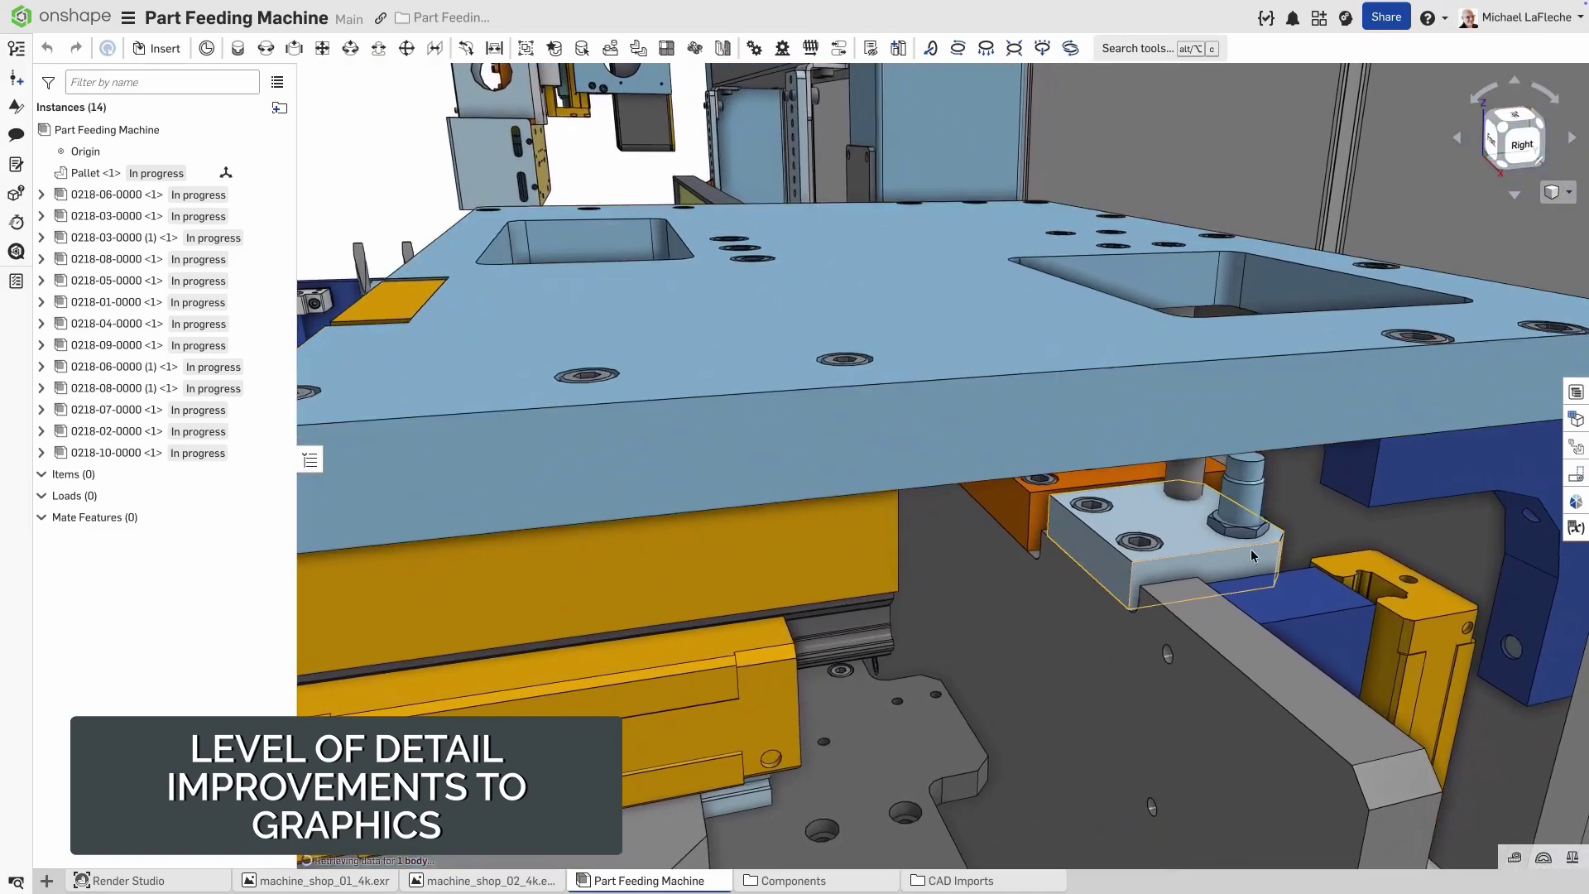
{"action": "scroll", "coordinate": [1250, 549], "scroll_direction": "up", "scroll_amount": 5}
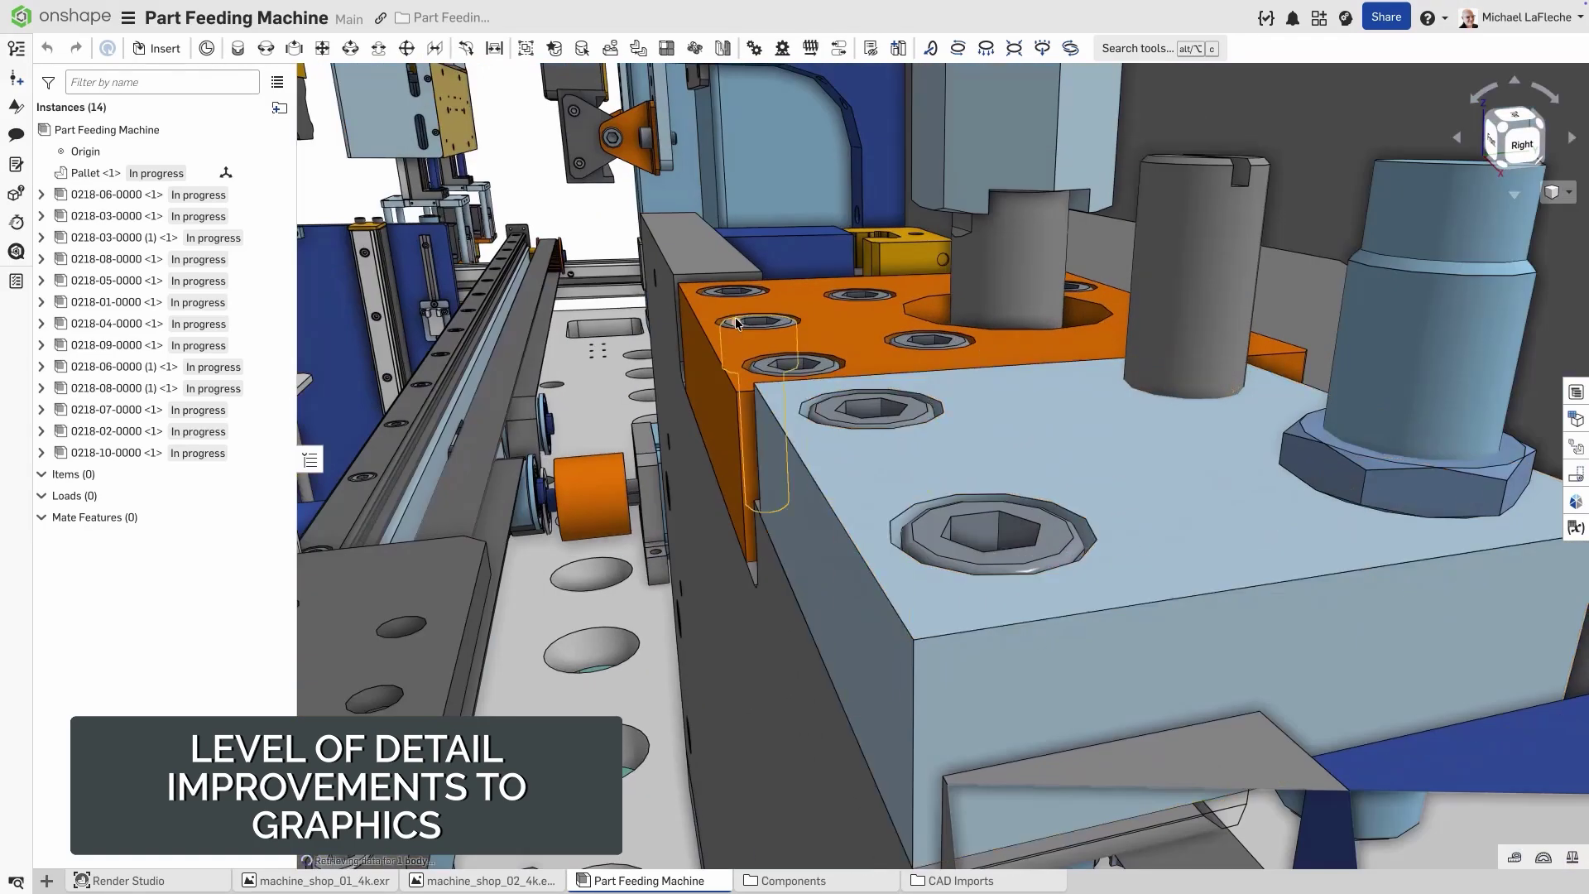
{"action": "scroll", "coordinate": [746, 331], "scroll_direction": "up", "scroll_amount": 5}
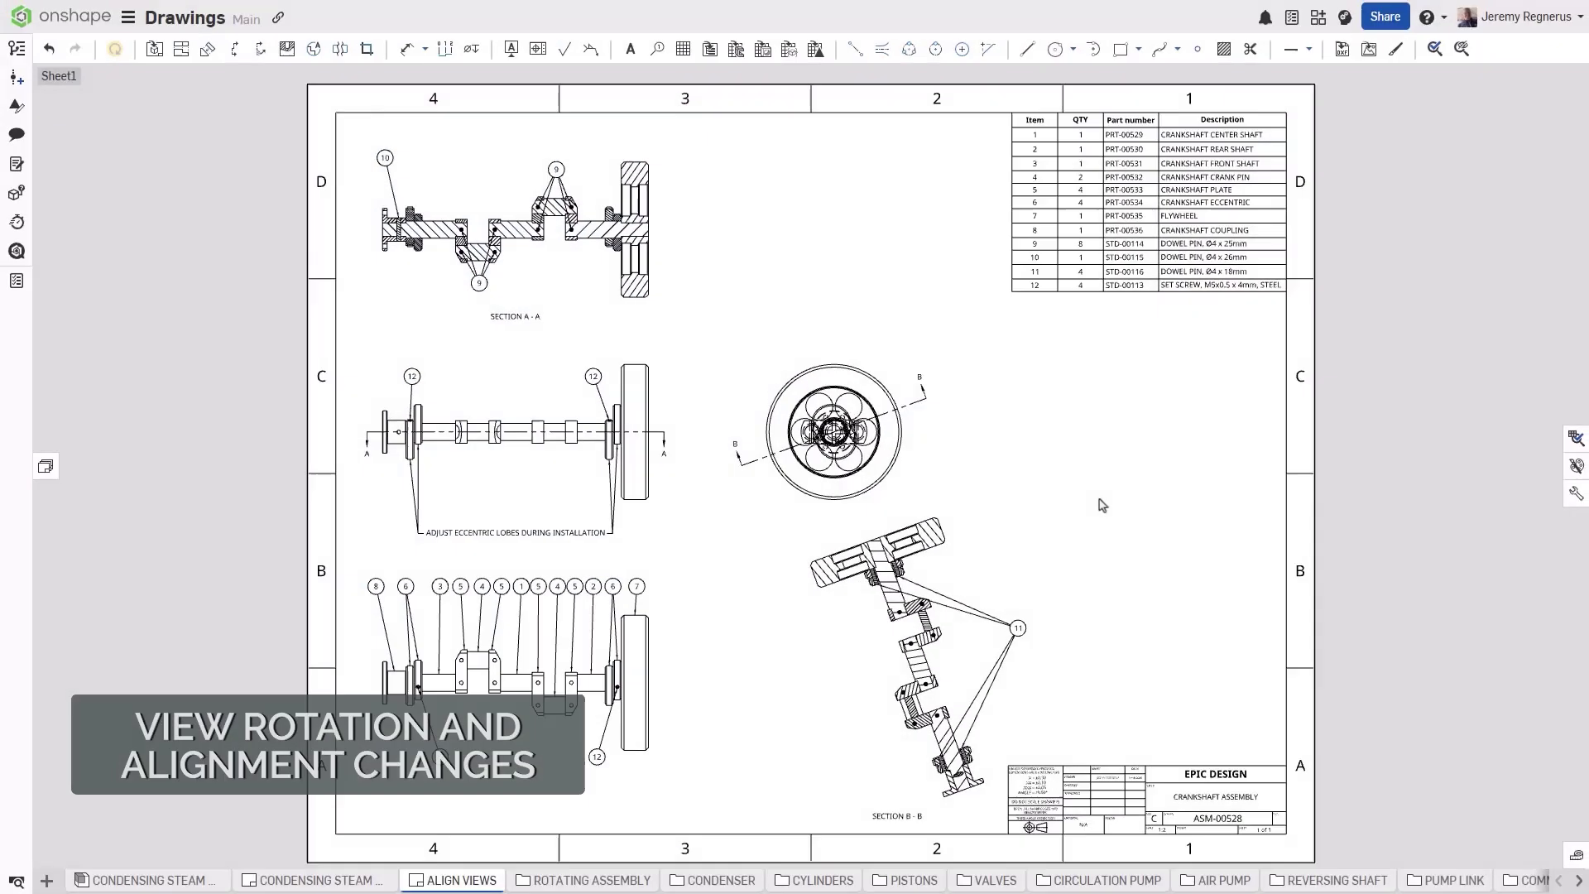
Step: Suppress Section B-B's alignment with its parent and move it up and right
{"action": "right_click", "coordinate": [967, 642]}
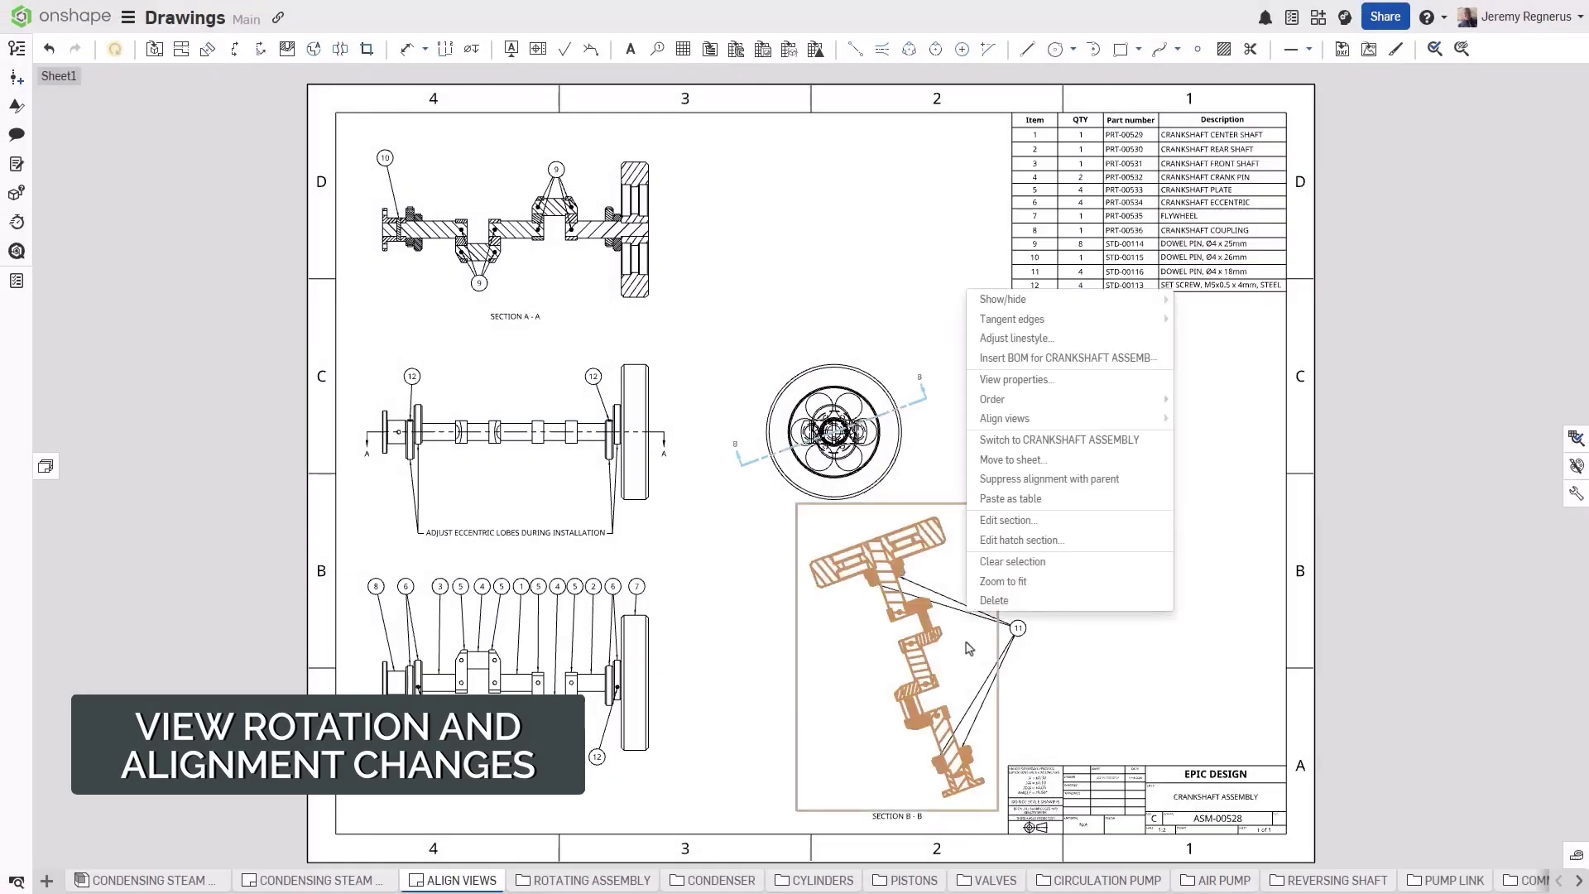
{"action": "left_click", "coordinate": [1050, 479]}
{"action": "left_click_drag", "start_coordinate": [970, 675], "coordinate": [1159, 553]}
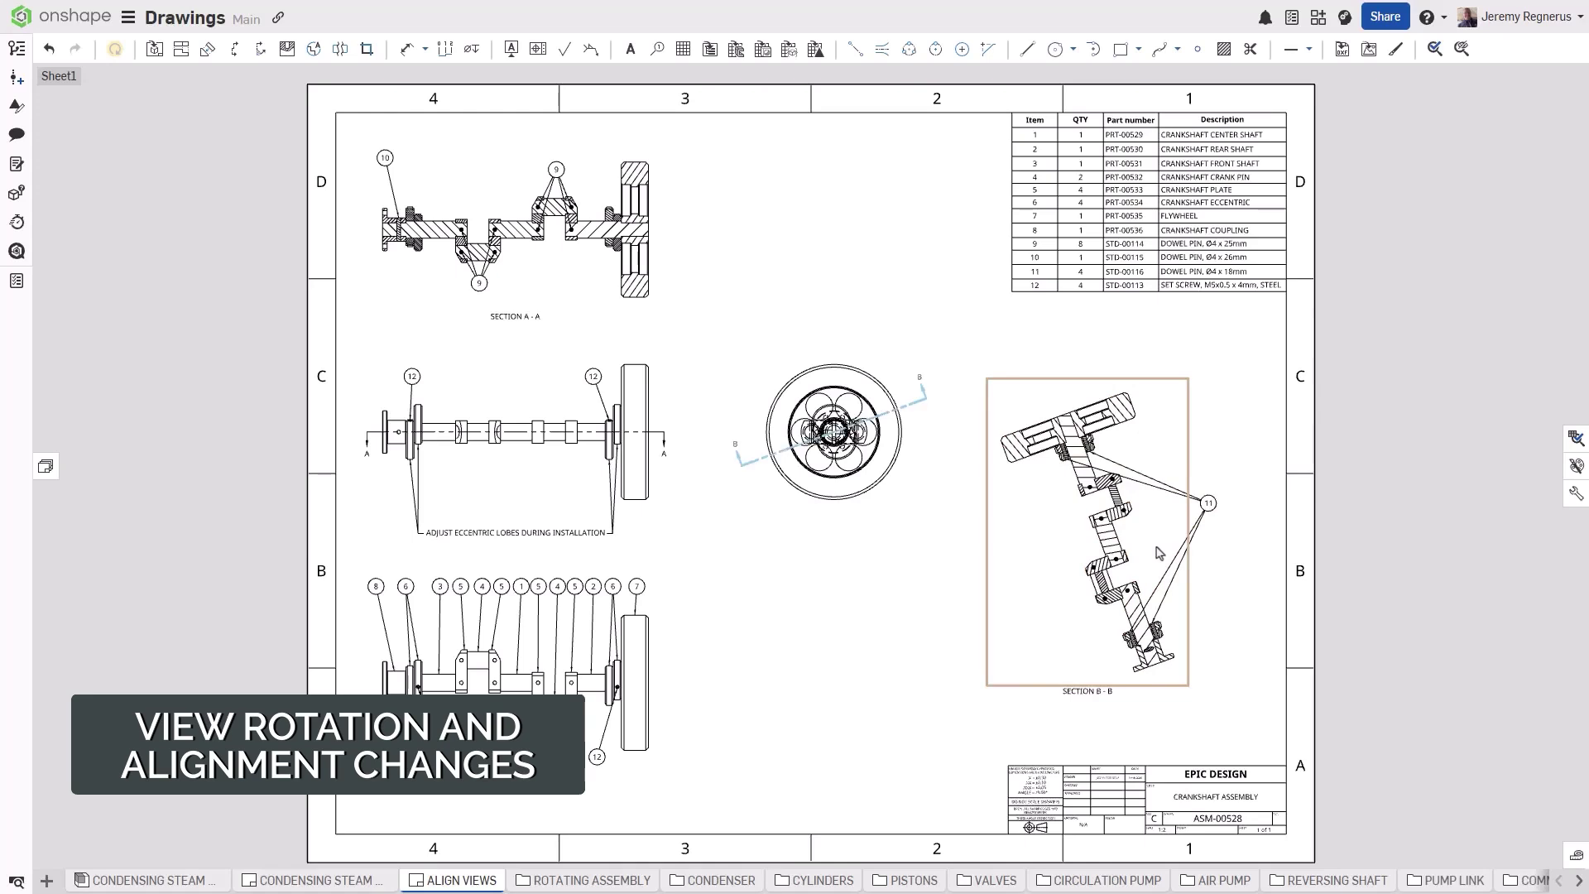
Step: Rotate Section B-B so the shaft edge stands vertical
{"action": "right_click", "coordinate": [1025, 554]}
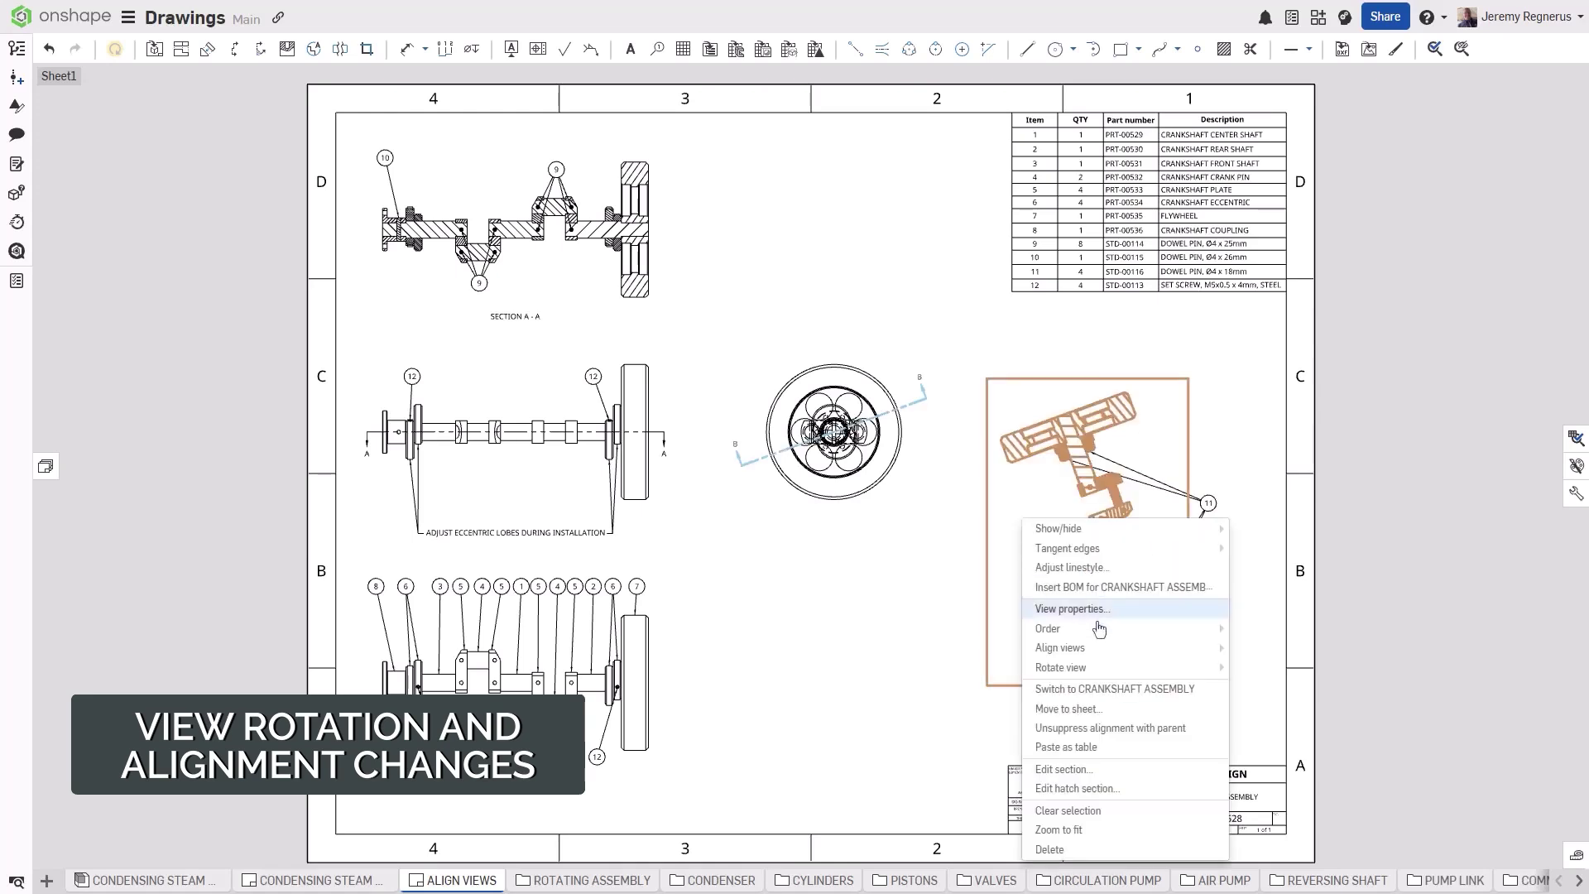
{"action": "mouse_move", "coordinate": [1161, 671]}
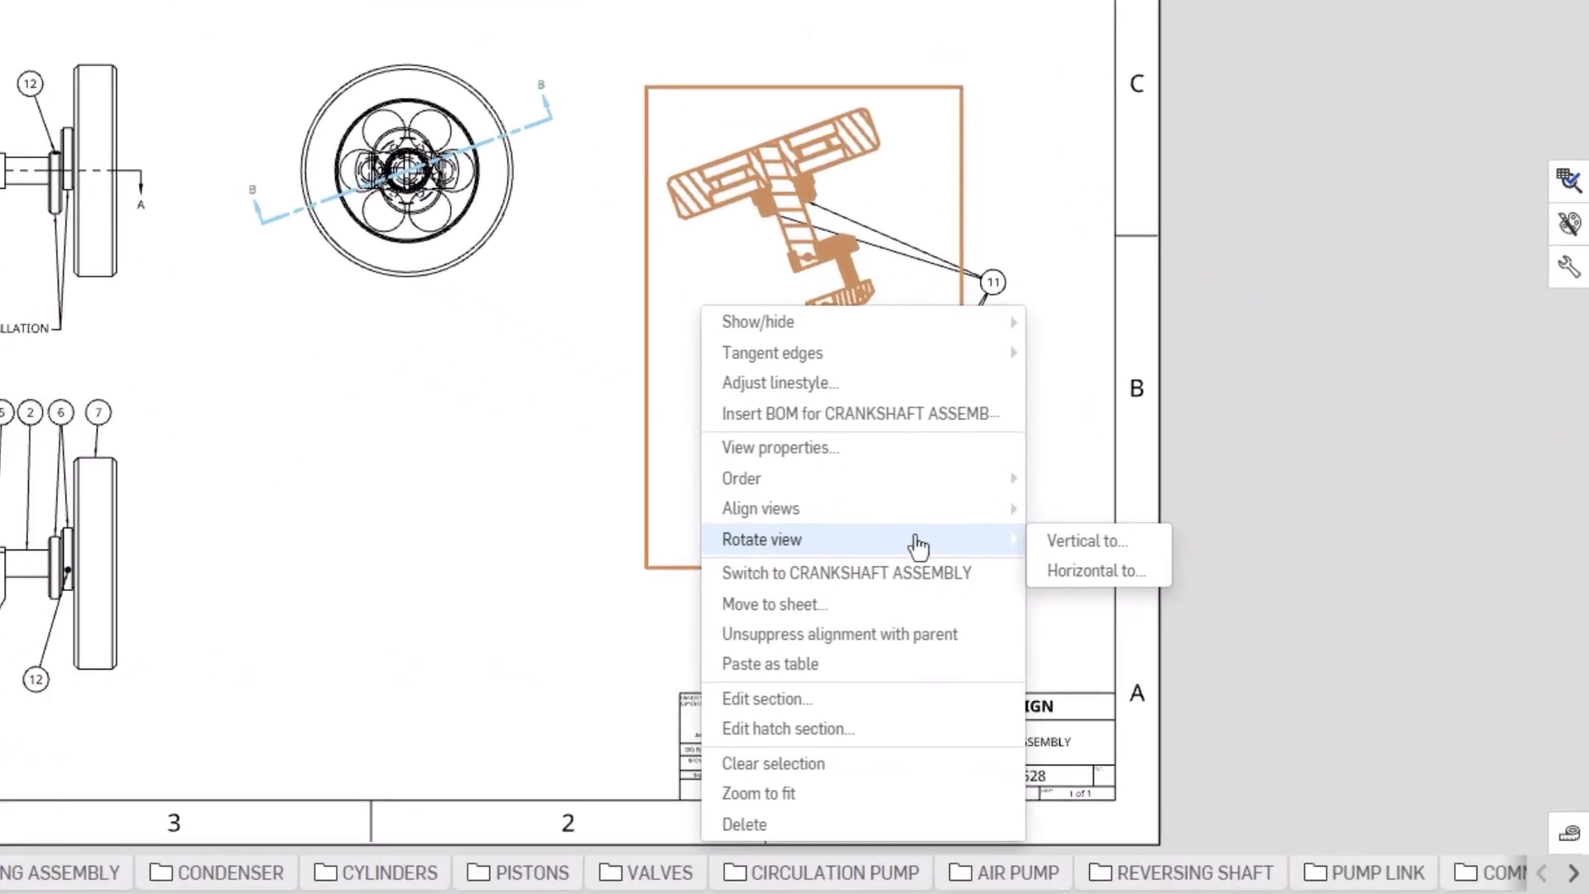
{"action": "left_click", "coordinate": [1067, 546]}
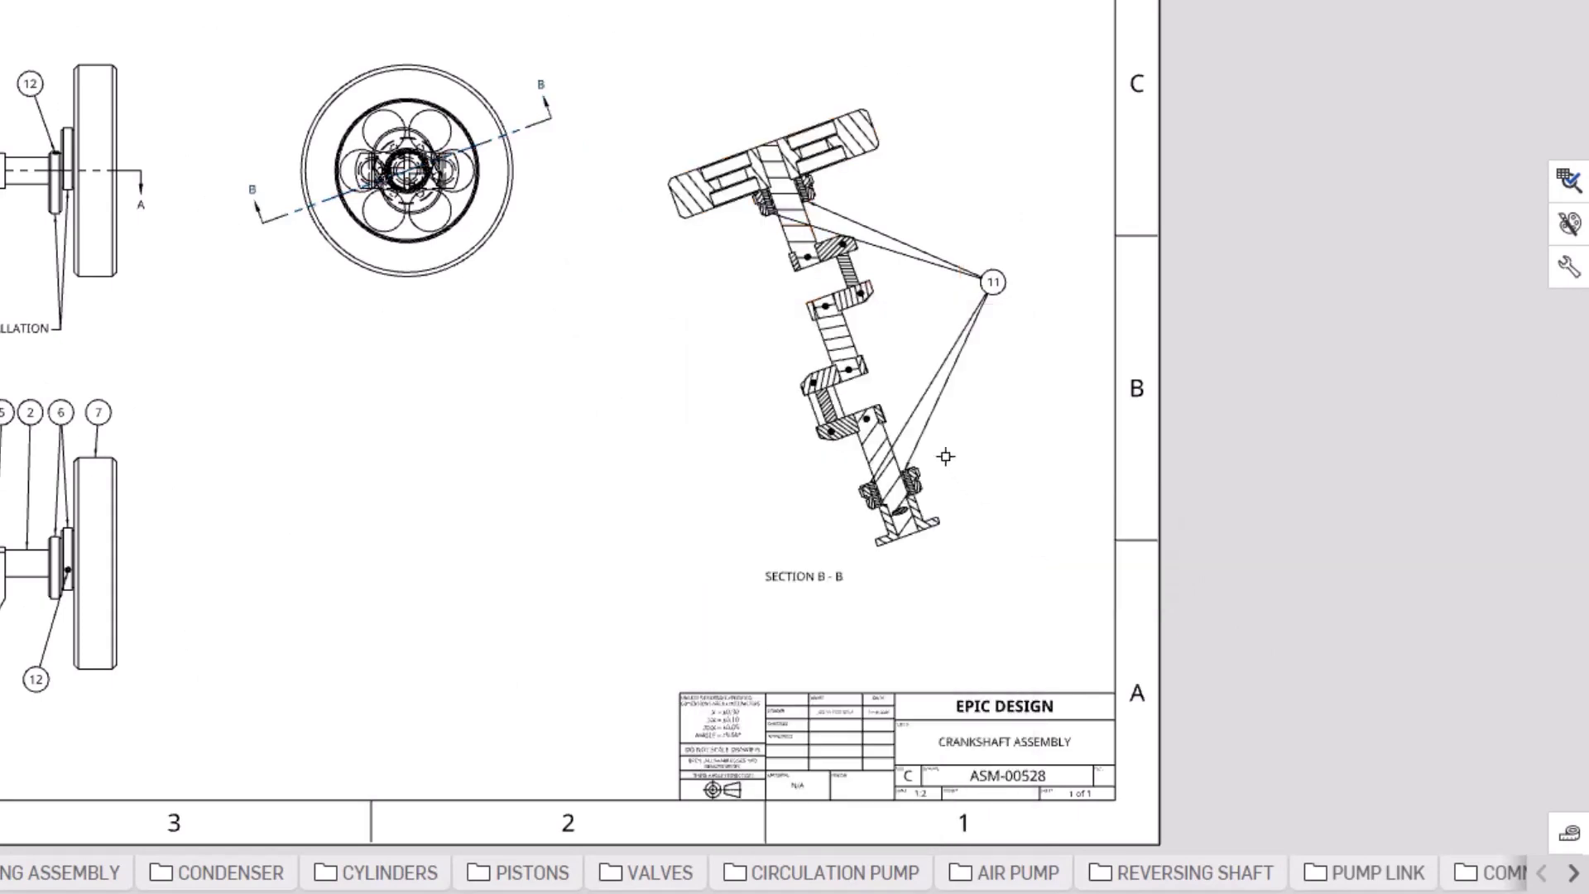
{"action": "left_click", "coordinate": [810, 347]}
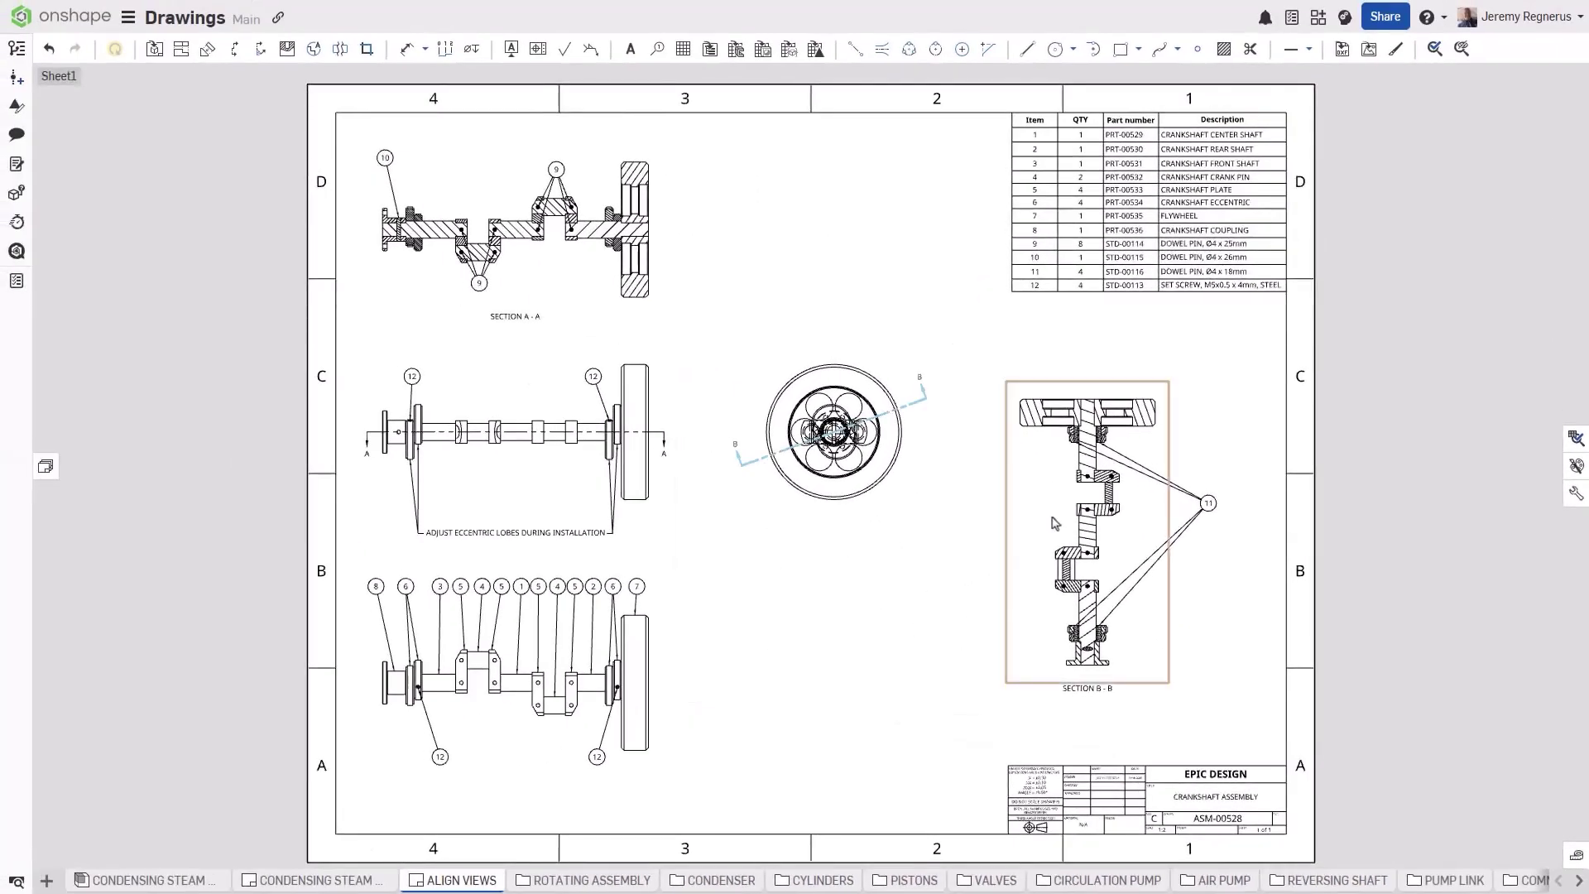
Step: Rotate Section B-B horizontal to the shaft edge and place balloon 11 above it
{"action": "right_click", "coordinate": [1056, 523]}
{"action": "mouse_move", "coordinate": [1117, 644]}
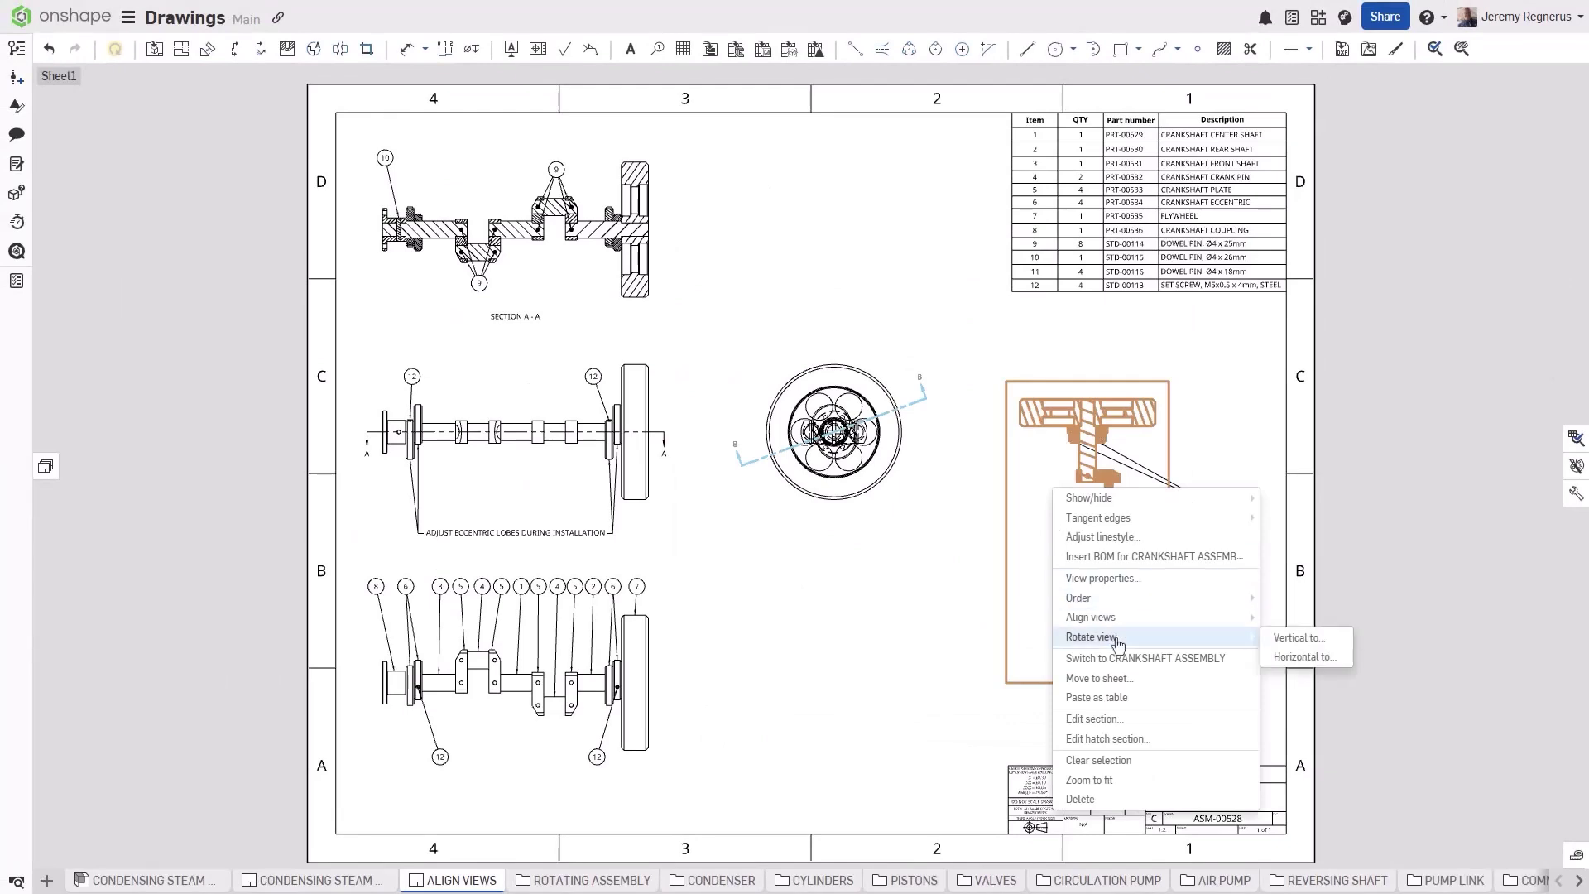
{"action": "left_click", "coordinate": [1305, 656]}
{"action": "left_click", "coordinate": [1080, 530]}
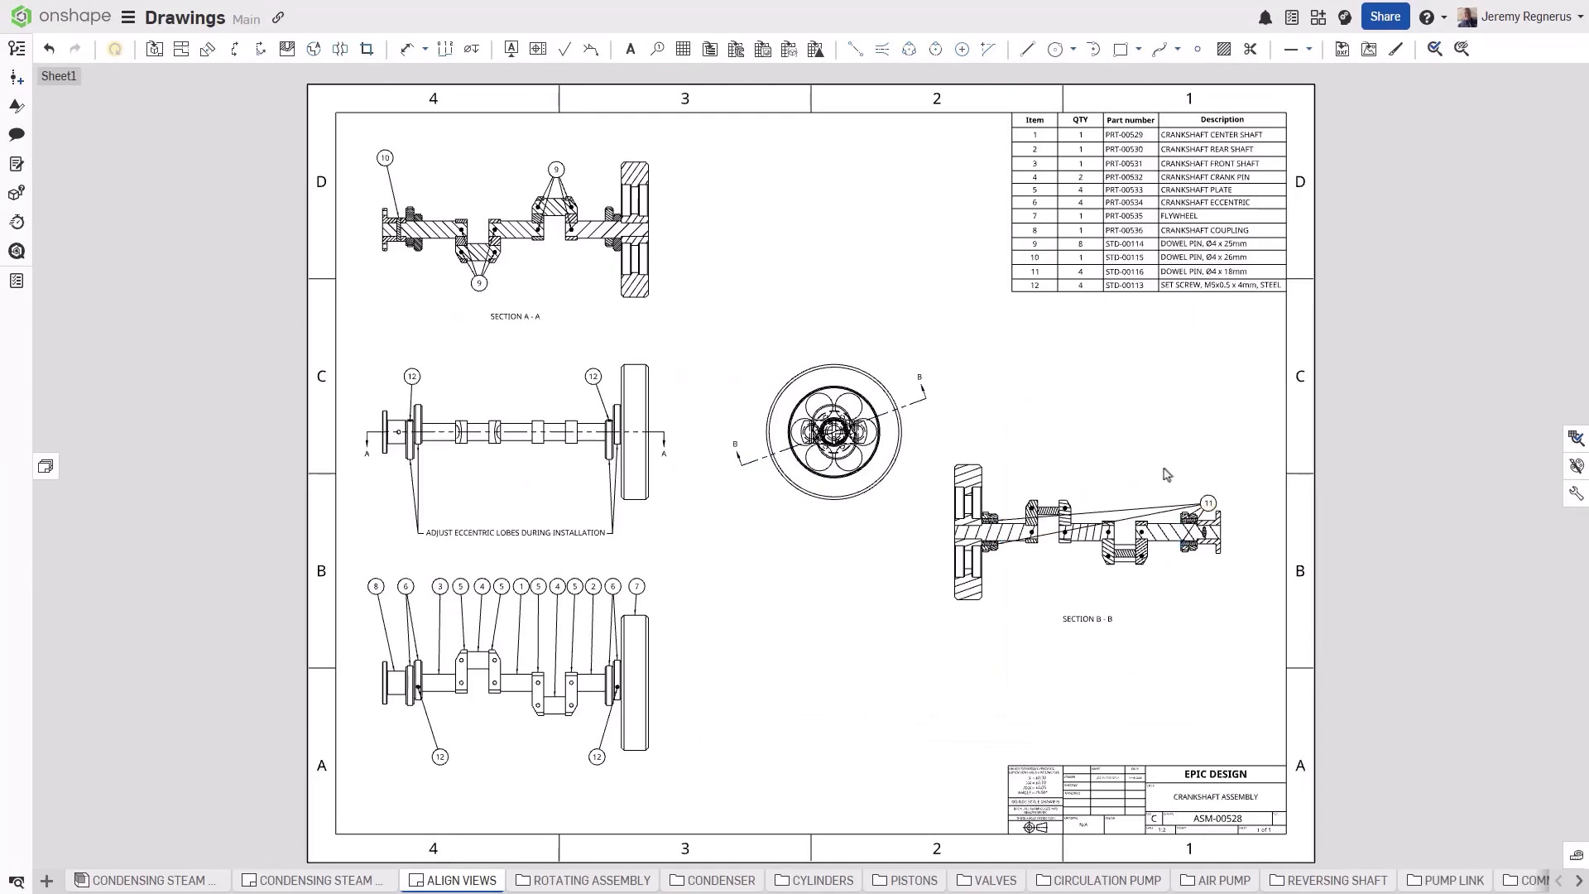
{"action": "left_click", "coordinate": [1097, 443]}
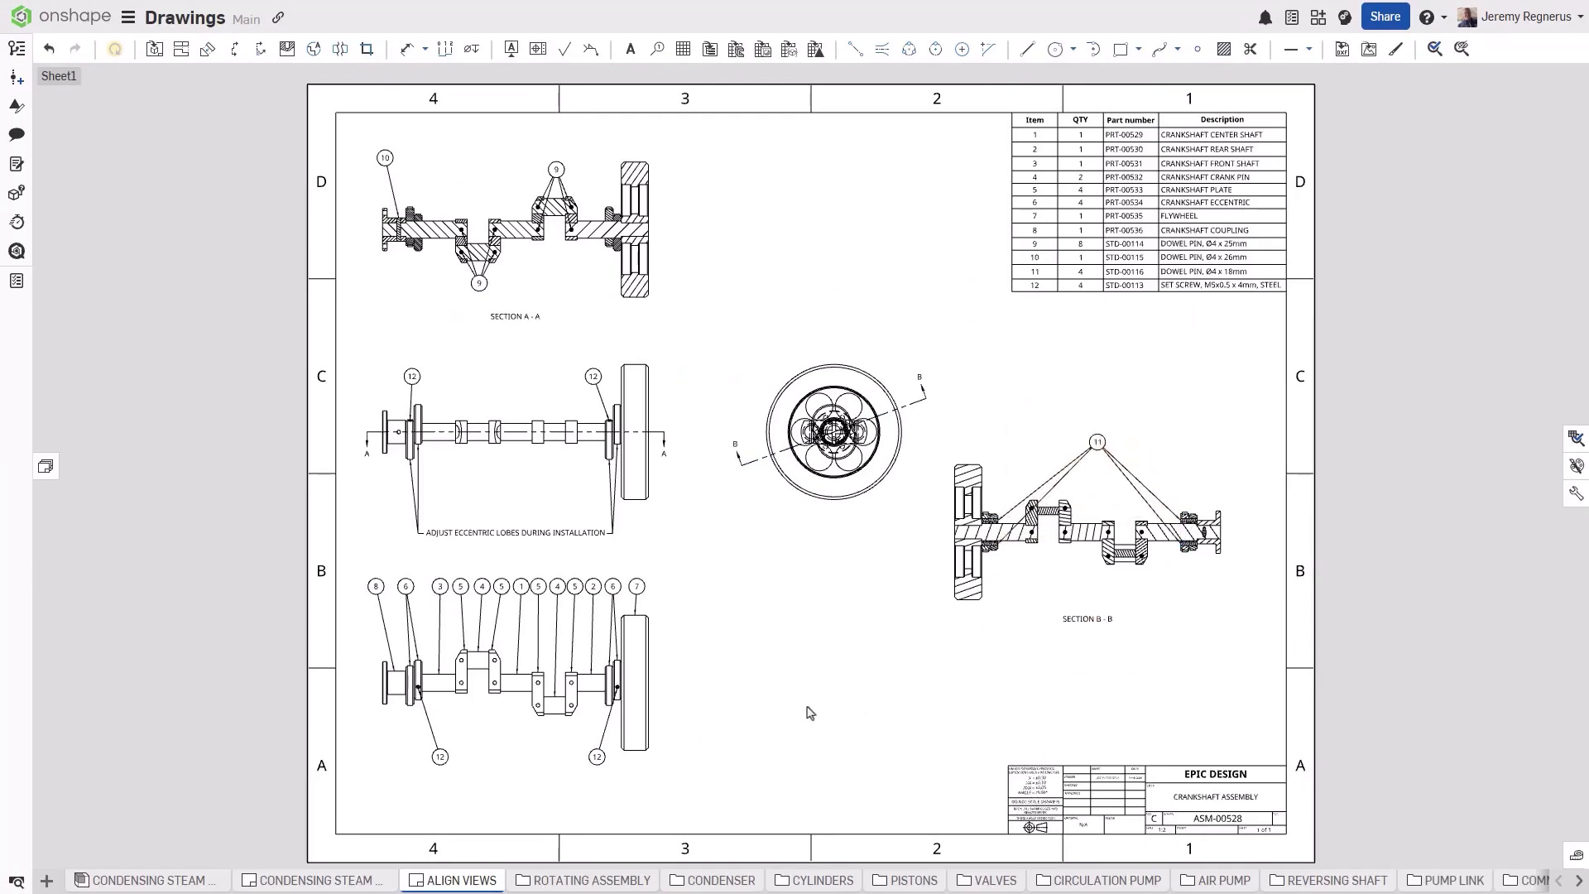
Step: Align Section B-B horizontally with the round view and reposition the aligned views
{"action": "right_click", "coordinate": [838, 495]}
{"action": "mouse_move", "coordinate": [911, 648]}
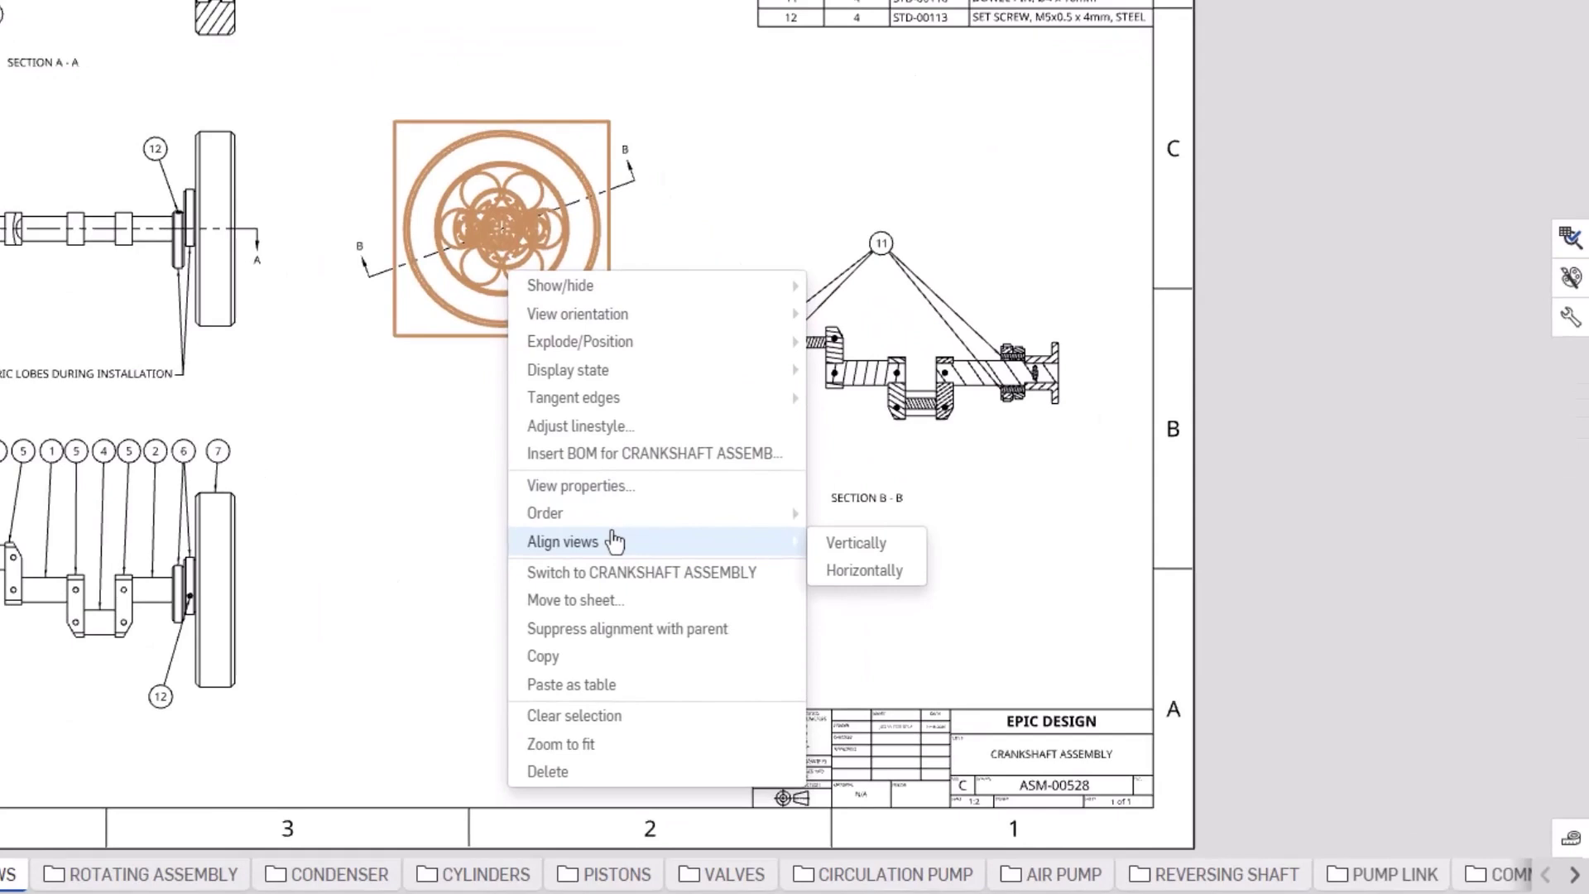
{"action": "left_click", "coordinate": [862, 571]}
{"action": "left_click", "coordinate": [779, 652]}
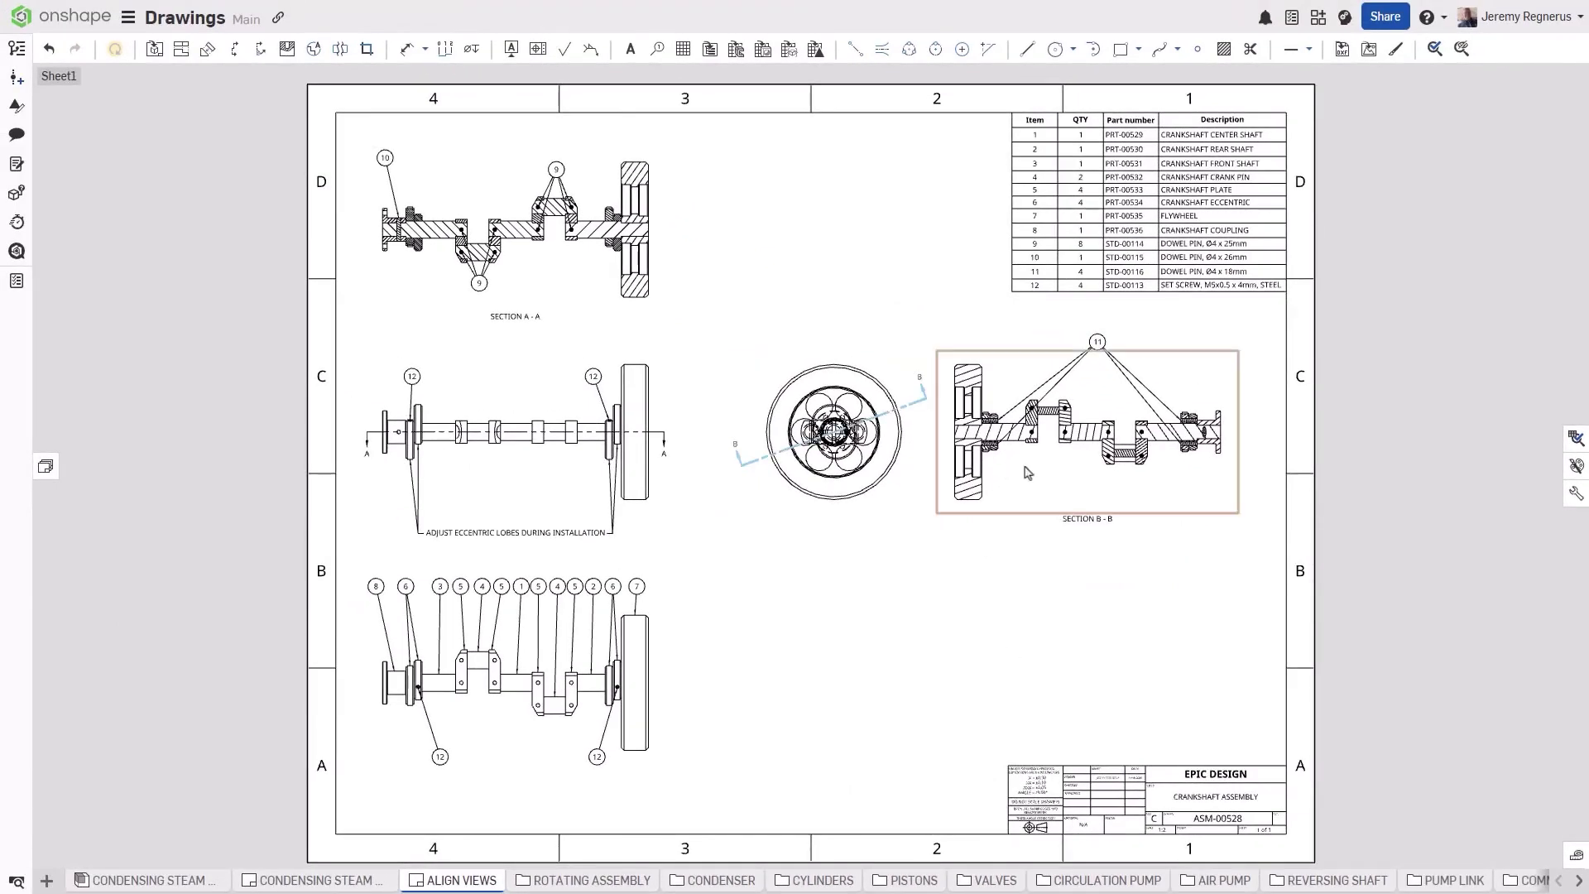
{"action": "mouse_move", "coordinate": [1048, 482]}
{"action": "left_mouse_down"}
{"action": "mouse_move", "coordinate": [1081, 491]}
{"action": "mouse_move", "coordinate": [1078, 515]}
{"action": "left_mouse_up"}
{"action": "left_click", "coordinate": [1040, 642]}
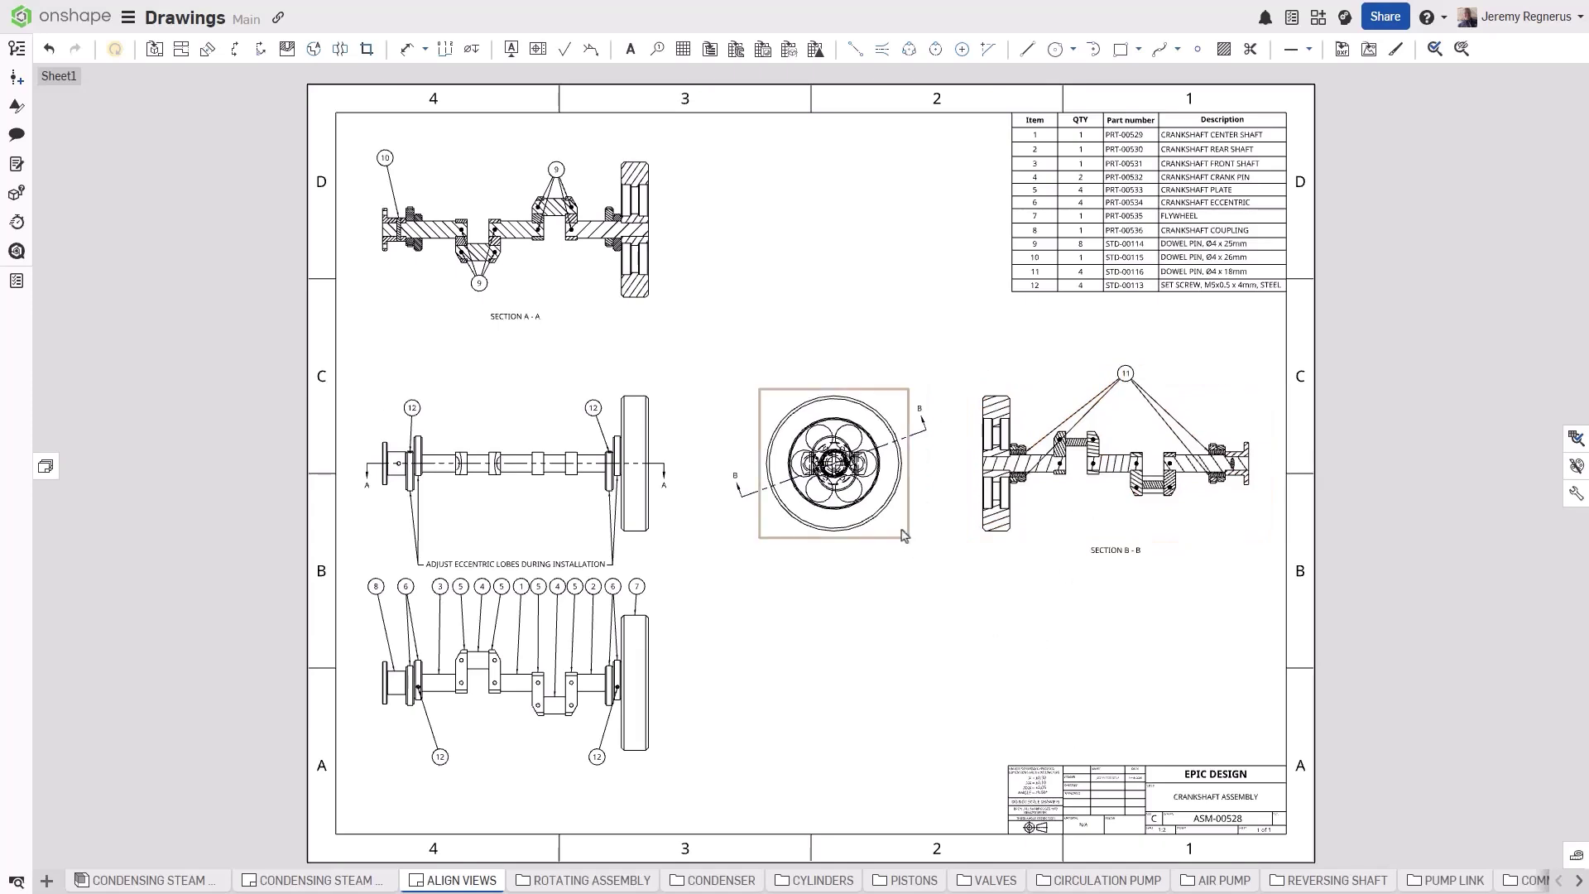
{"action": "left_click_drag", "start_coordinate": [534, 509], "coordinate": [537, 479]}
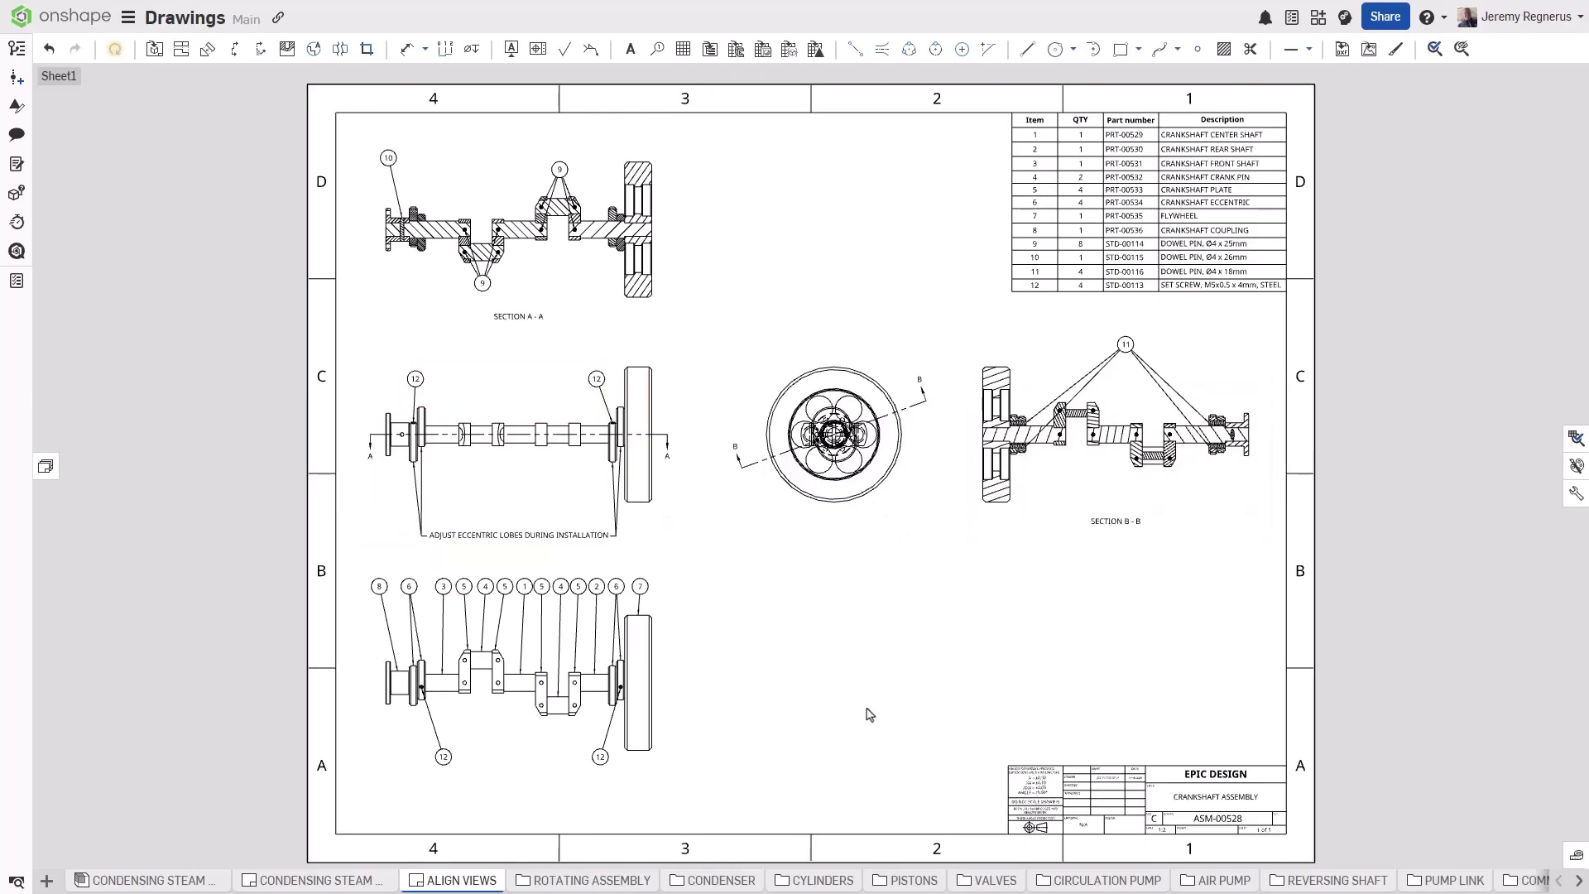
Step: Remove all alignments from Section B-B and move it below the round view
{"action": "right_click", "coordinate": [1059, 490]}
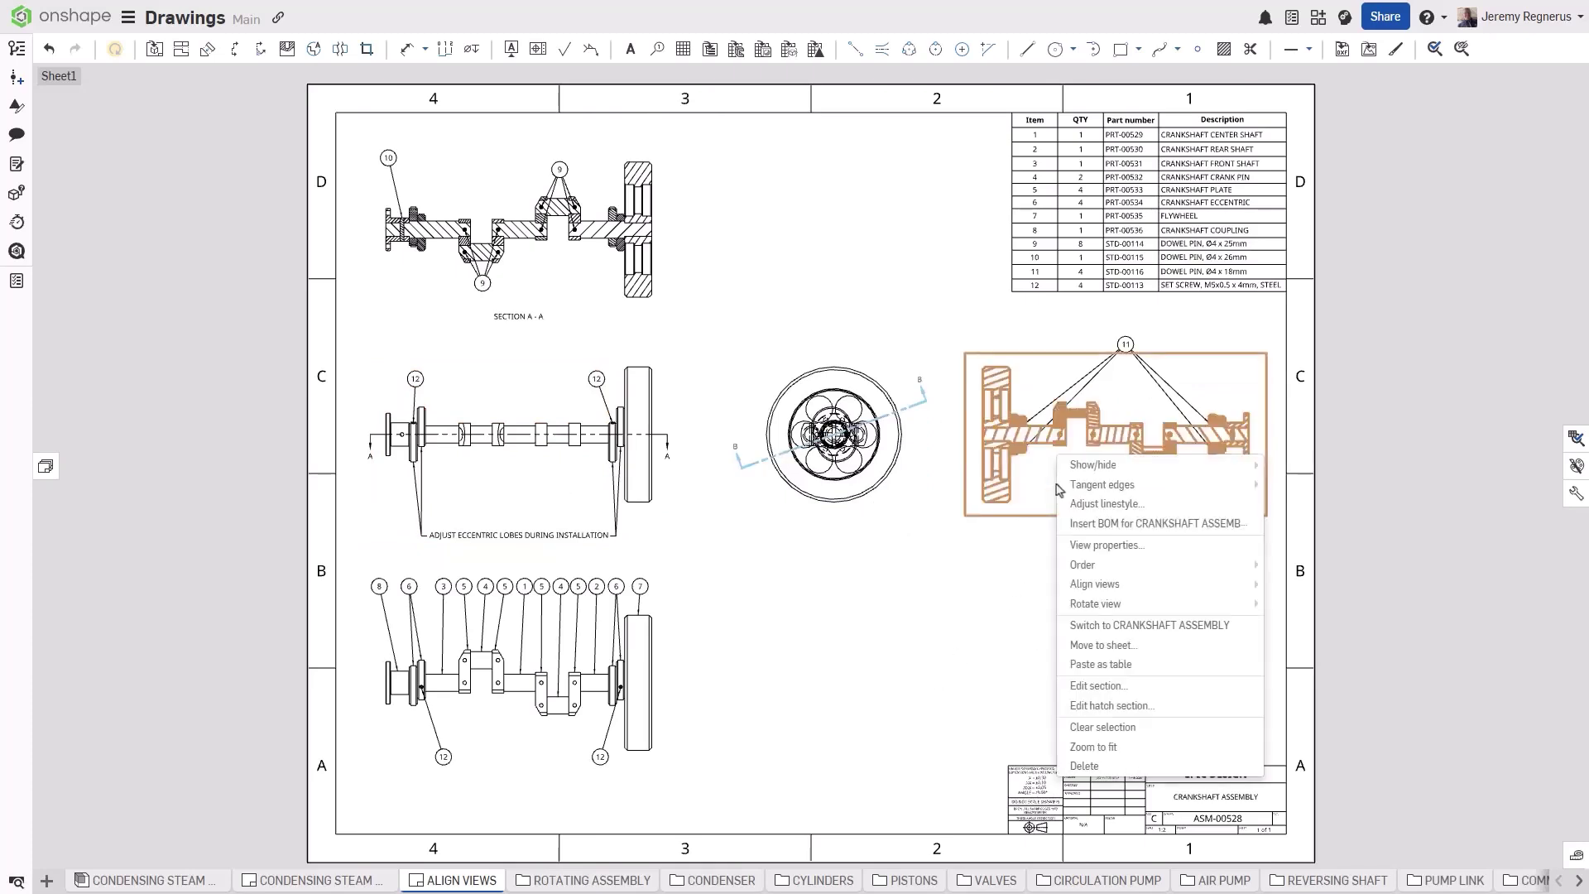
{"action": "mouse_move", "coordinate": [808, 414]}
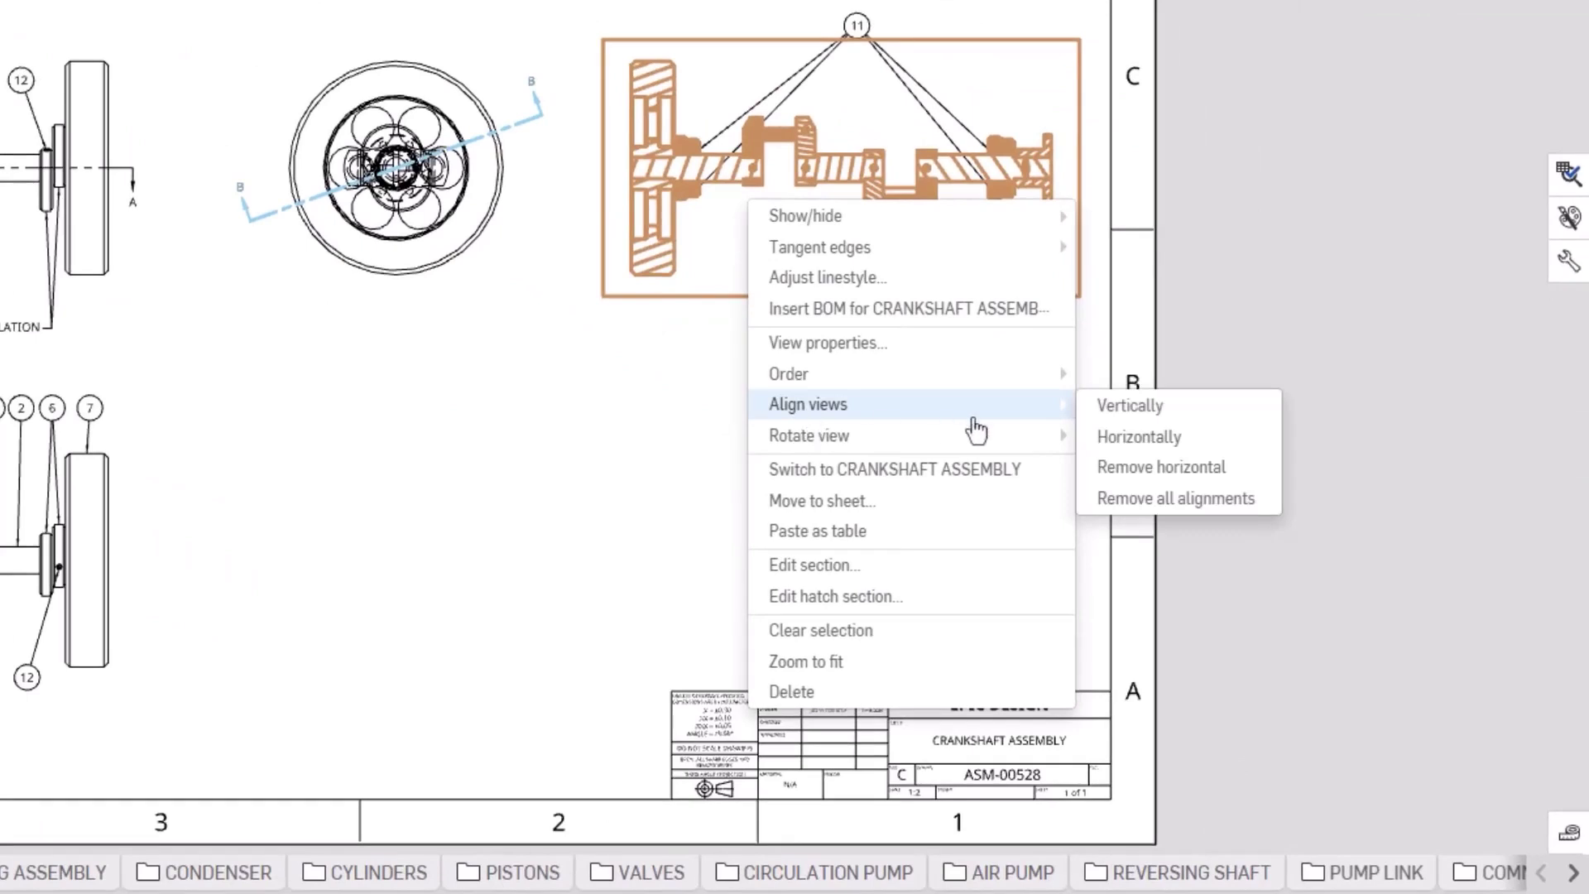
{"action": "left_click", "coordinate": [1190, 500]}
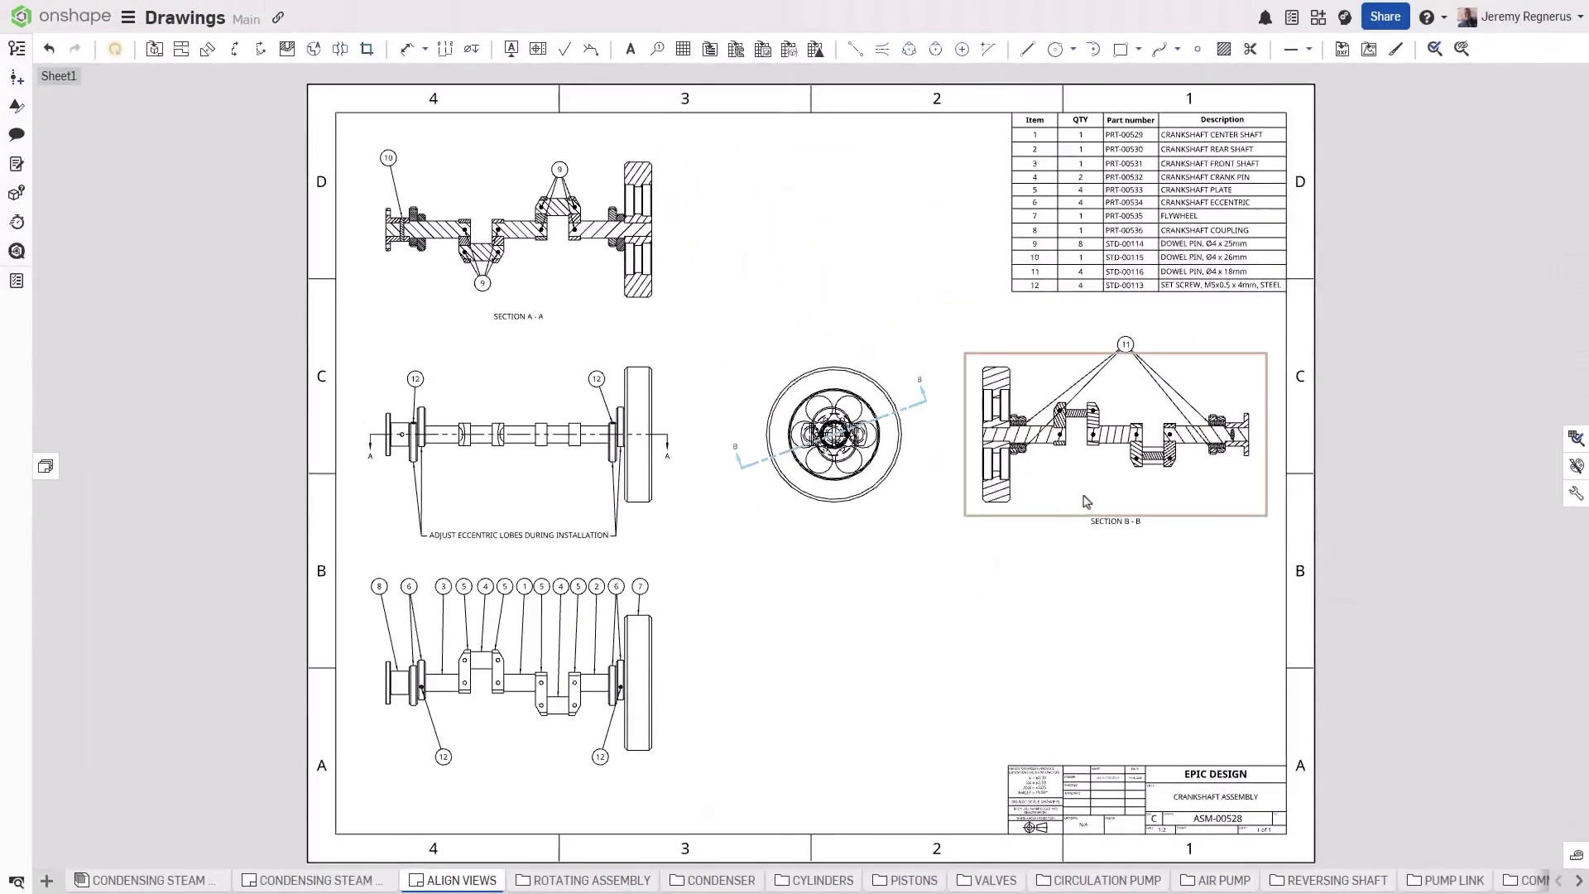
{"action": "left_click_drag", "start_coordinate": [1087, 501], "coordinate": [957, 706]}
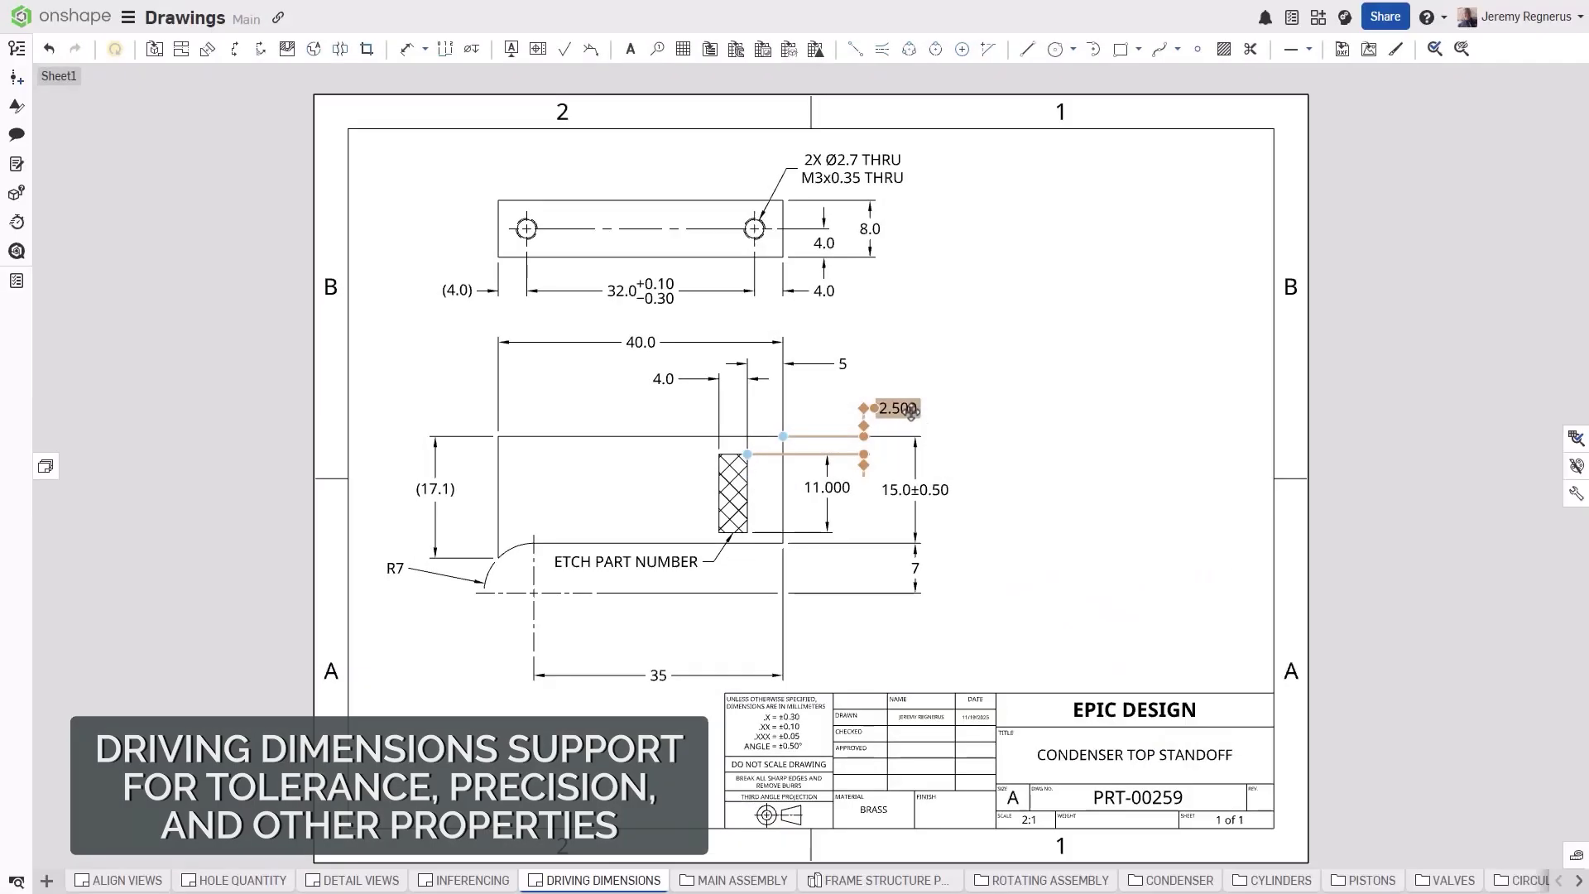
Step: Change dimension values: 2.500 to 3, 11.000 to 9, 4.0 to 3, and 5 to 4
{"action": "double_click", "coordinate": [910, 410]}
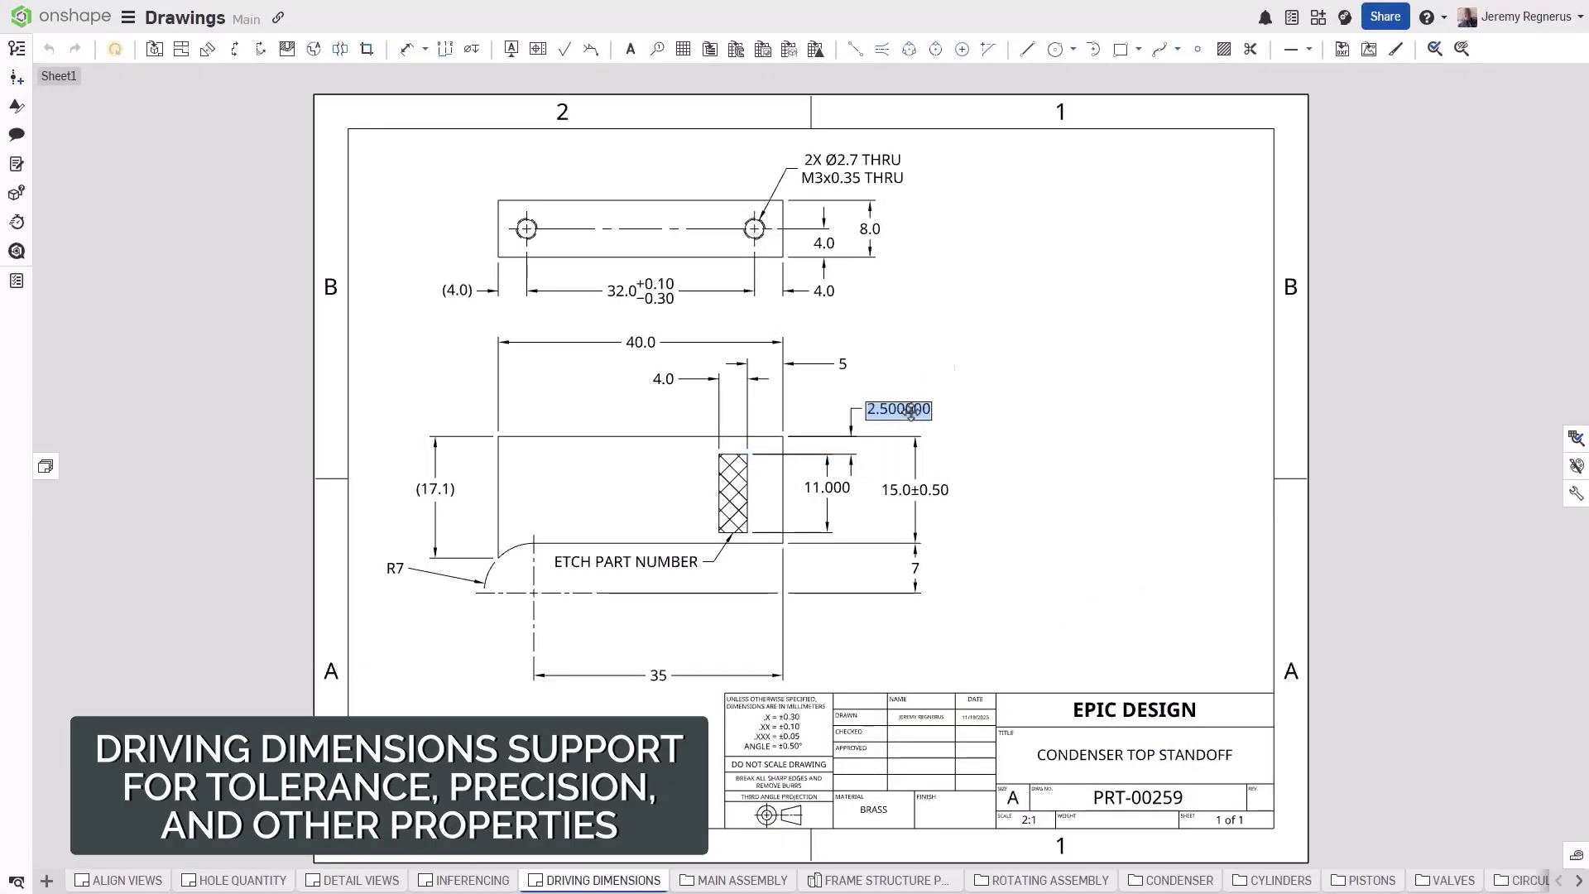
{"action": "type", "text": "3"}
{"action": "key", "text": "Return"}
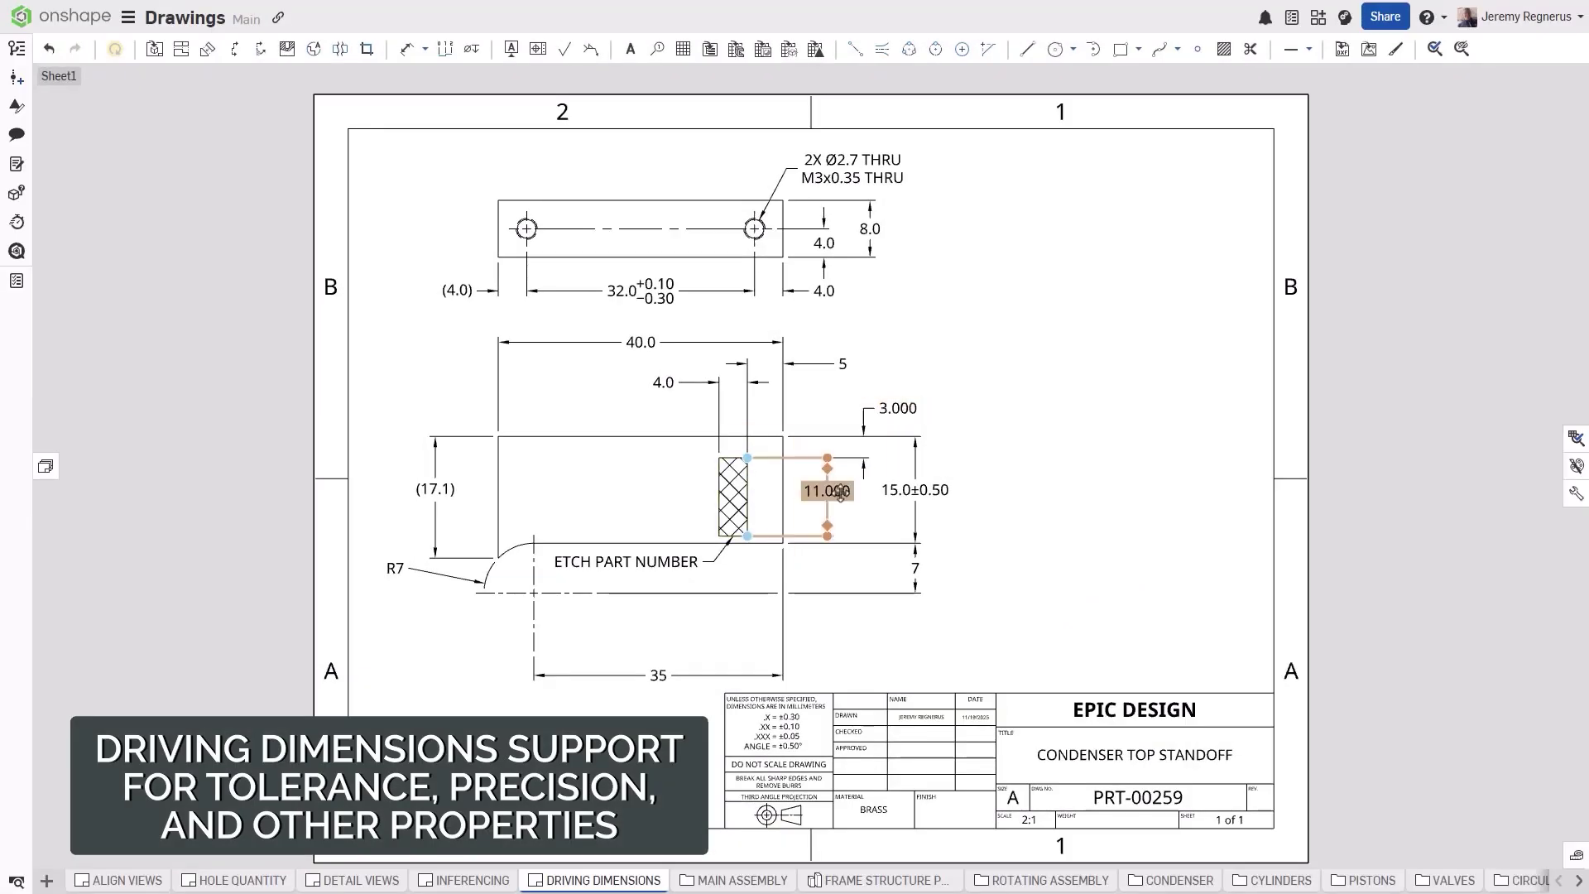
{"action": "double_click", "coordinate": [840, 492]}
{"action": "type", "text": "9"}
{"action": "key", "text": "Return"}
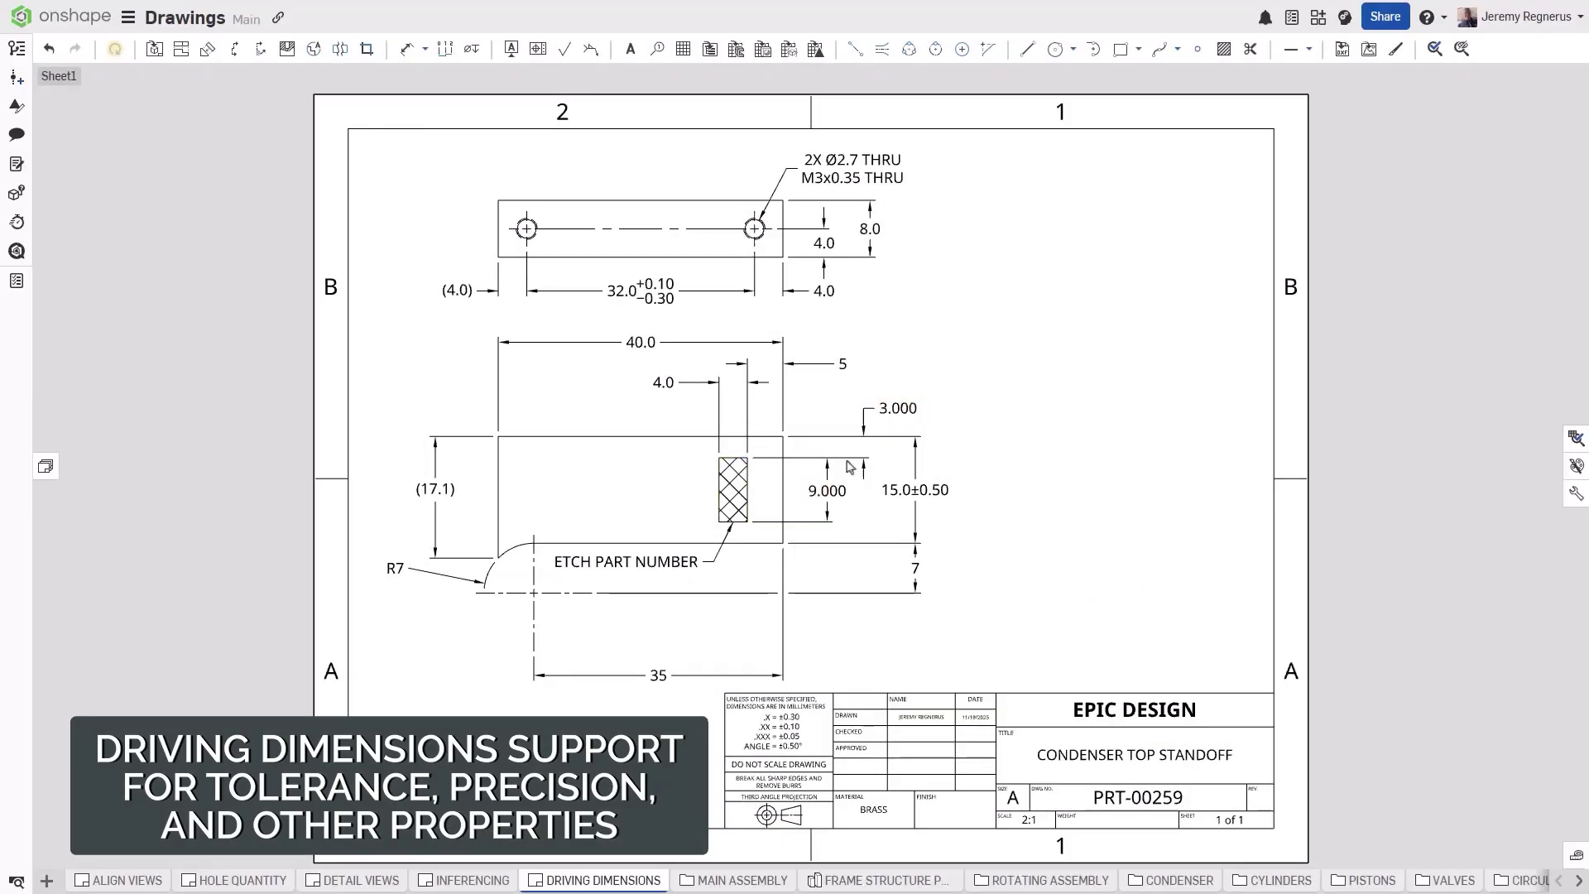
{"action": "double_click", "coordinate": [660, 383]}
{"action": "type", "text": "3"}
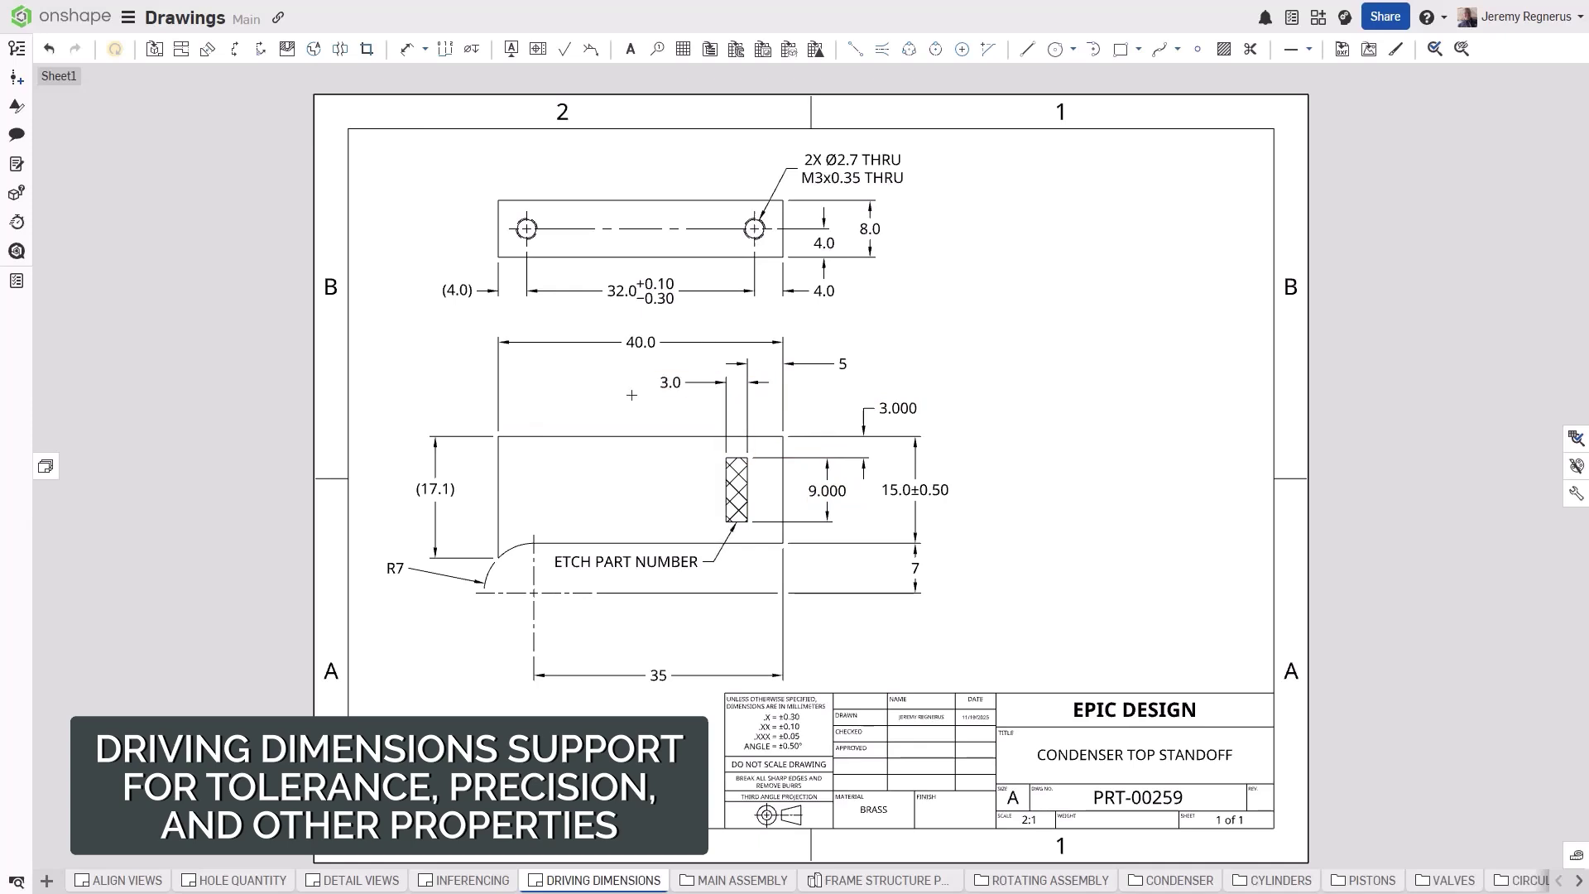
{"action": "key", "text": "Return"}
{"action": "double_click", "coordinate": [843, 365]}
{"action": "type", "text": "4"}
{"action": "key", "text": "Return"}
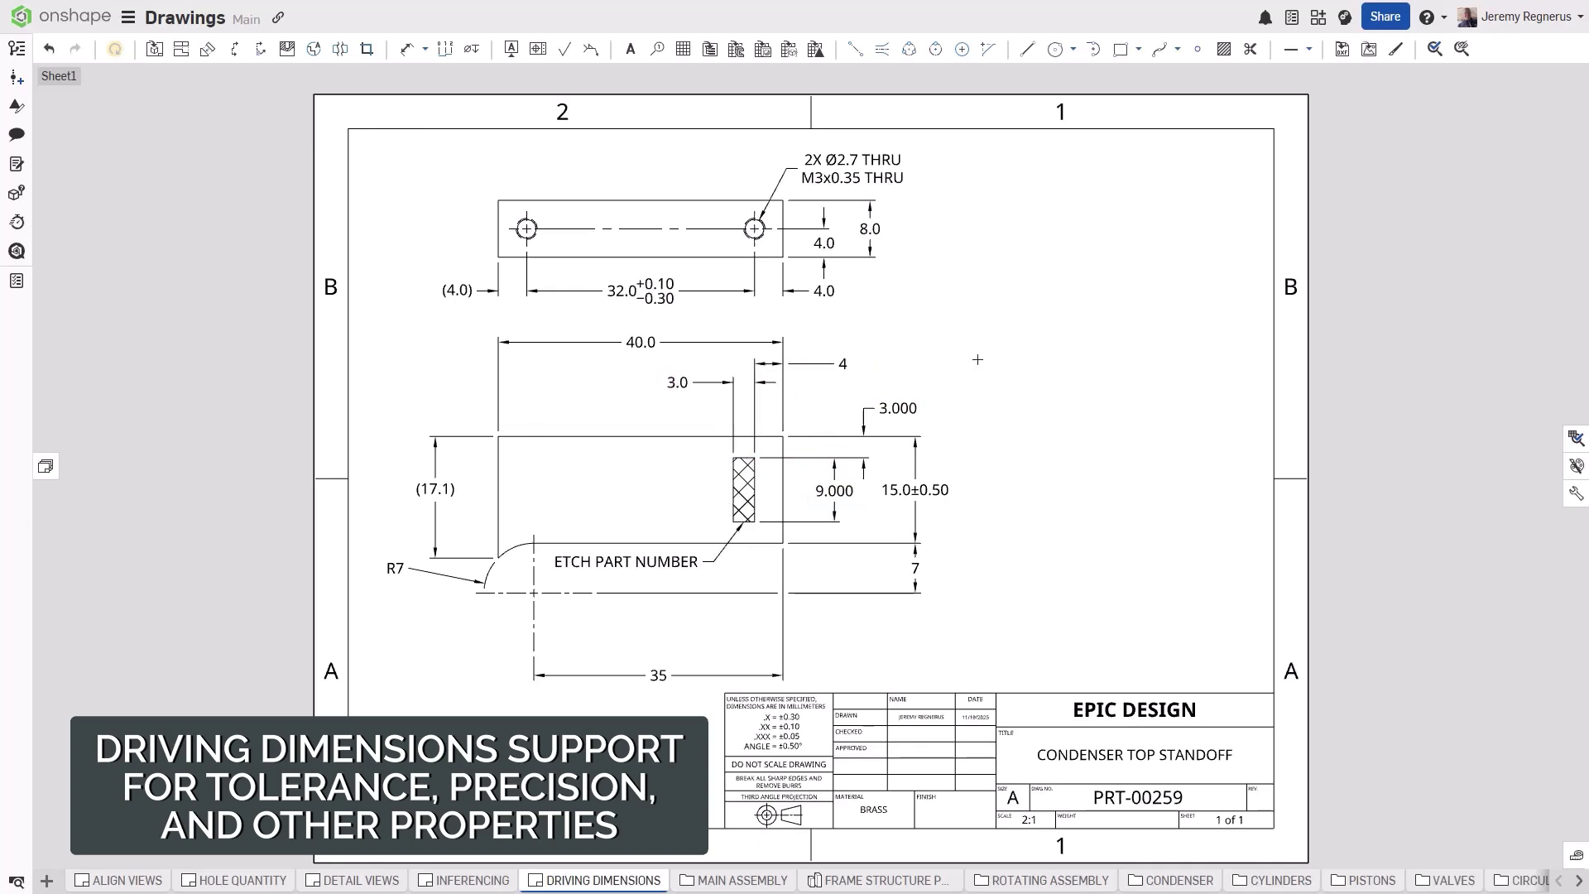
Step: Give the 4 dimension 0.1 precision and a symmetrical tolerance, making it 4.0±0.50
{"action": "left_click", "coordinate": [846, 365]}
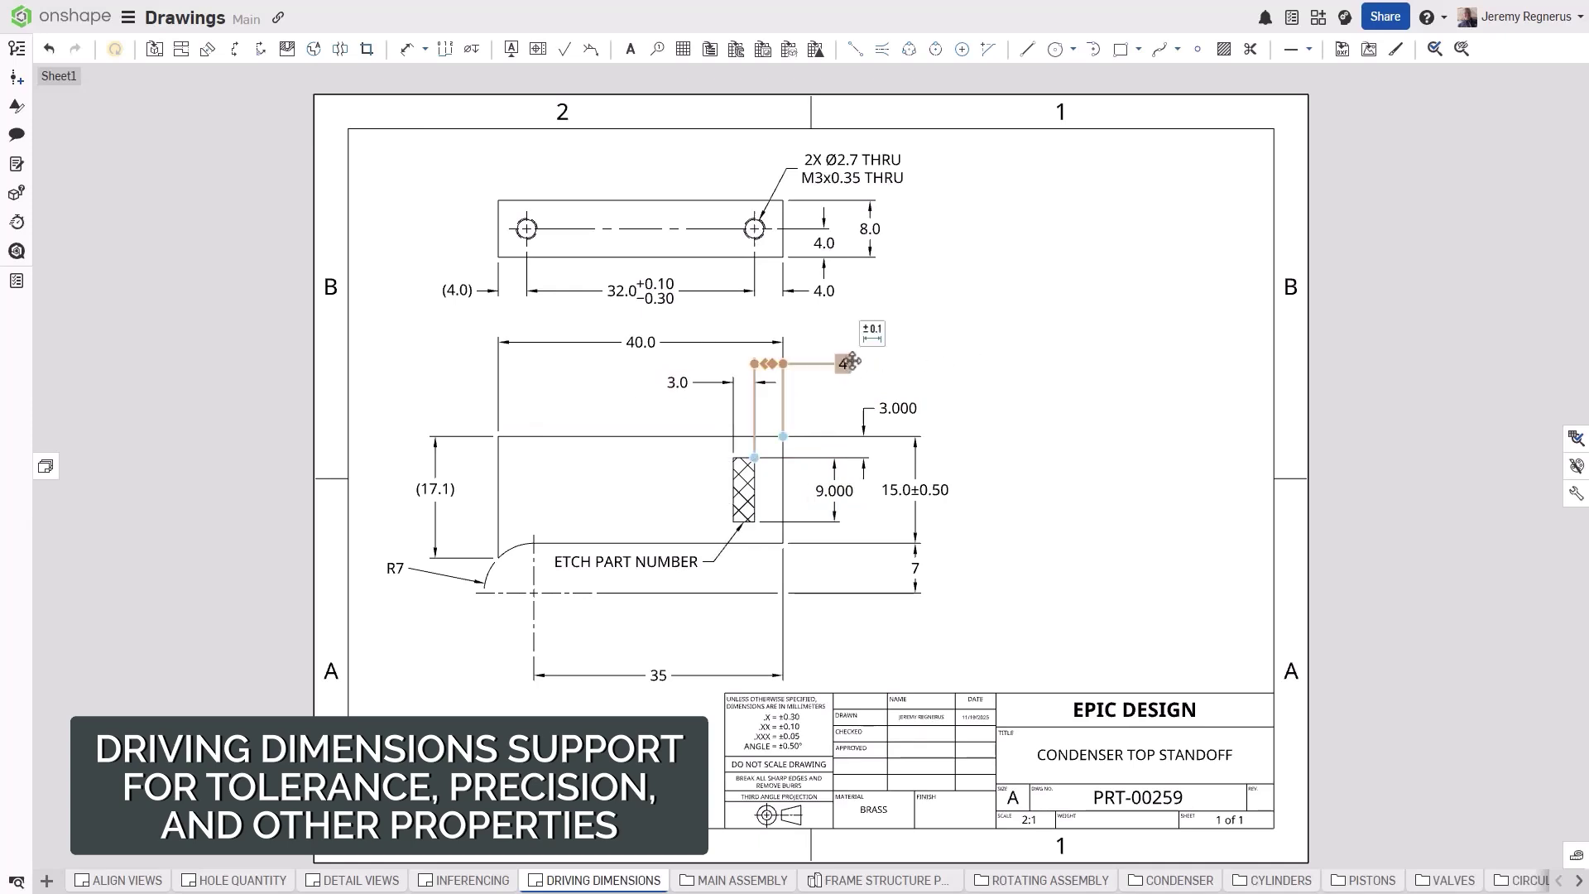
{"action": "left_click", "coordinate": [873, 334]}
{"action": "left_click", "coordinate": [1004, 375]}
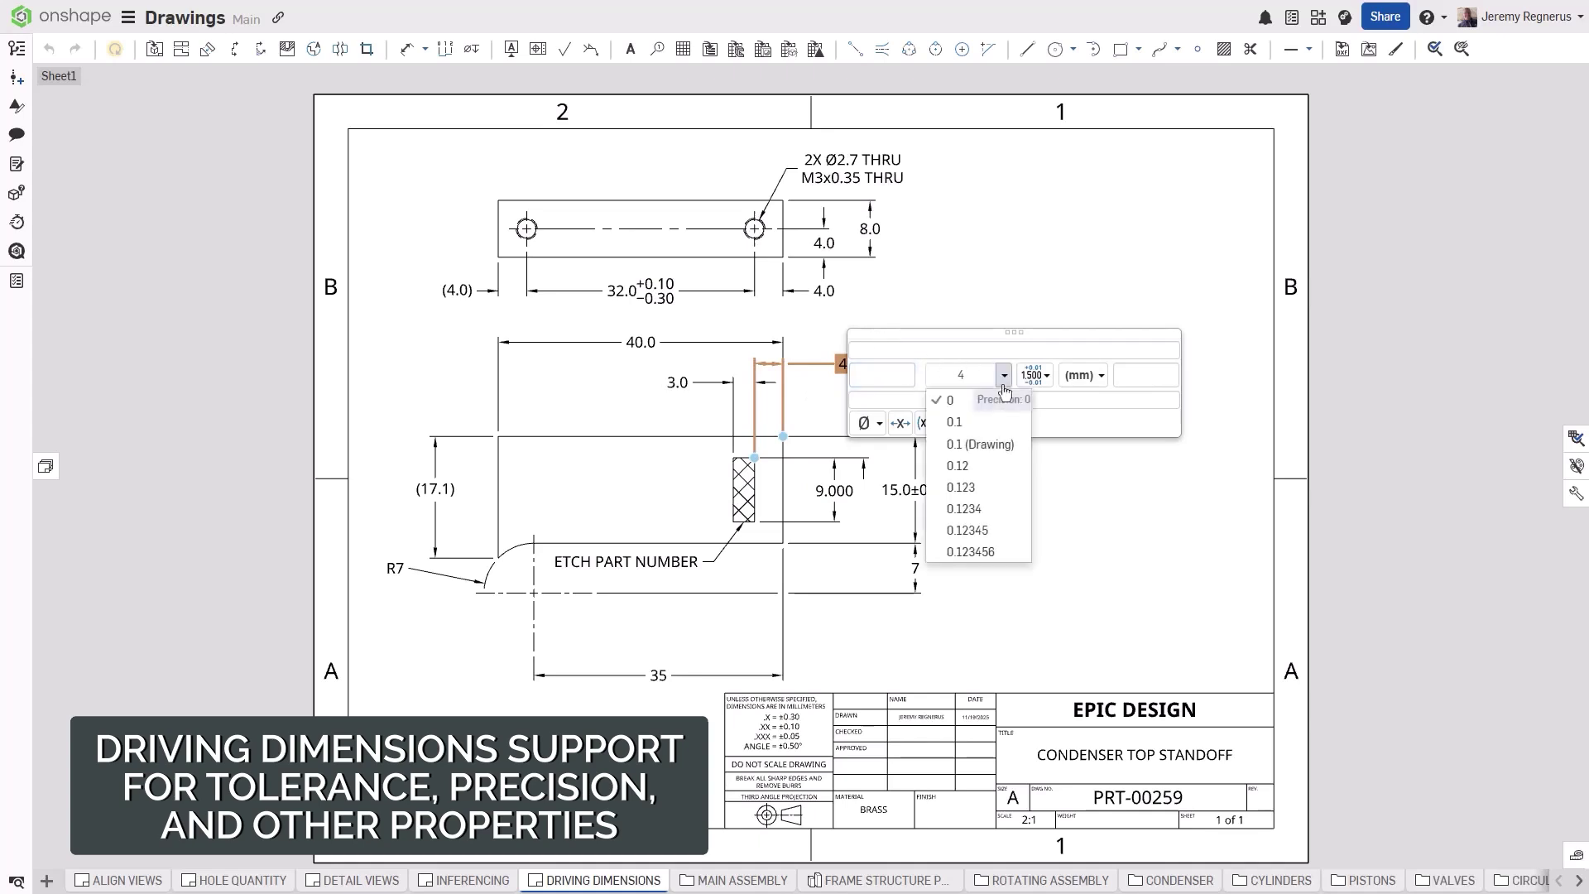
{"action": "left_click", "coordinate": [989, 447]}
{"action": "left_click", "coordinate": [1035, 376]}
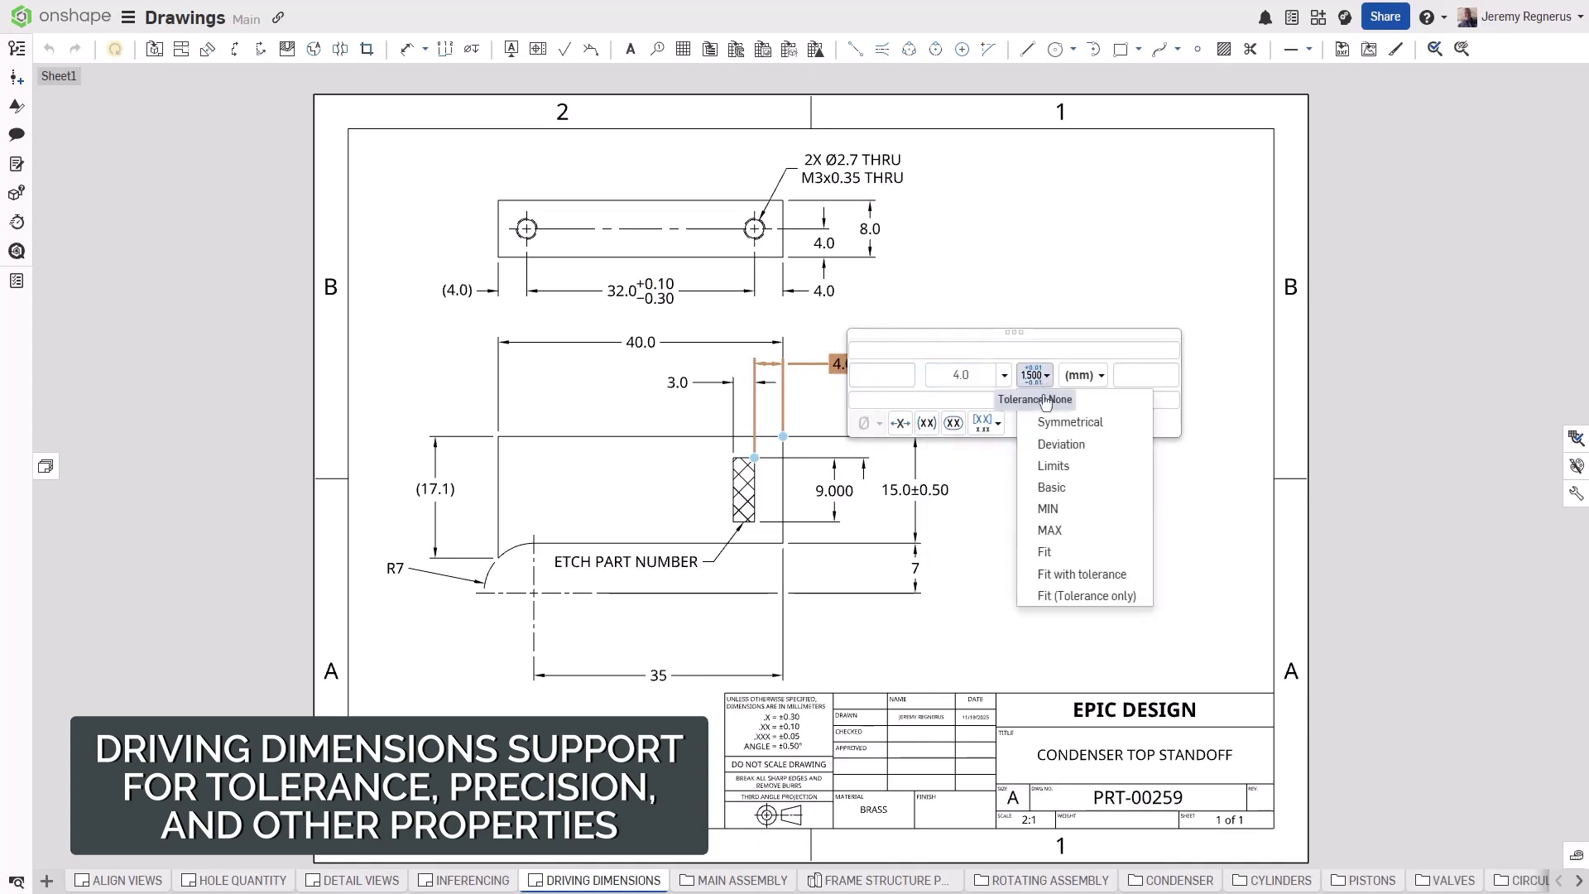
{"action": "left_click", "coordinate": [1045, 419]}
{"action": "left_click", "coordinate": [1046, 494]}
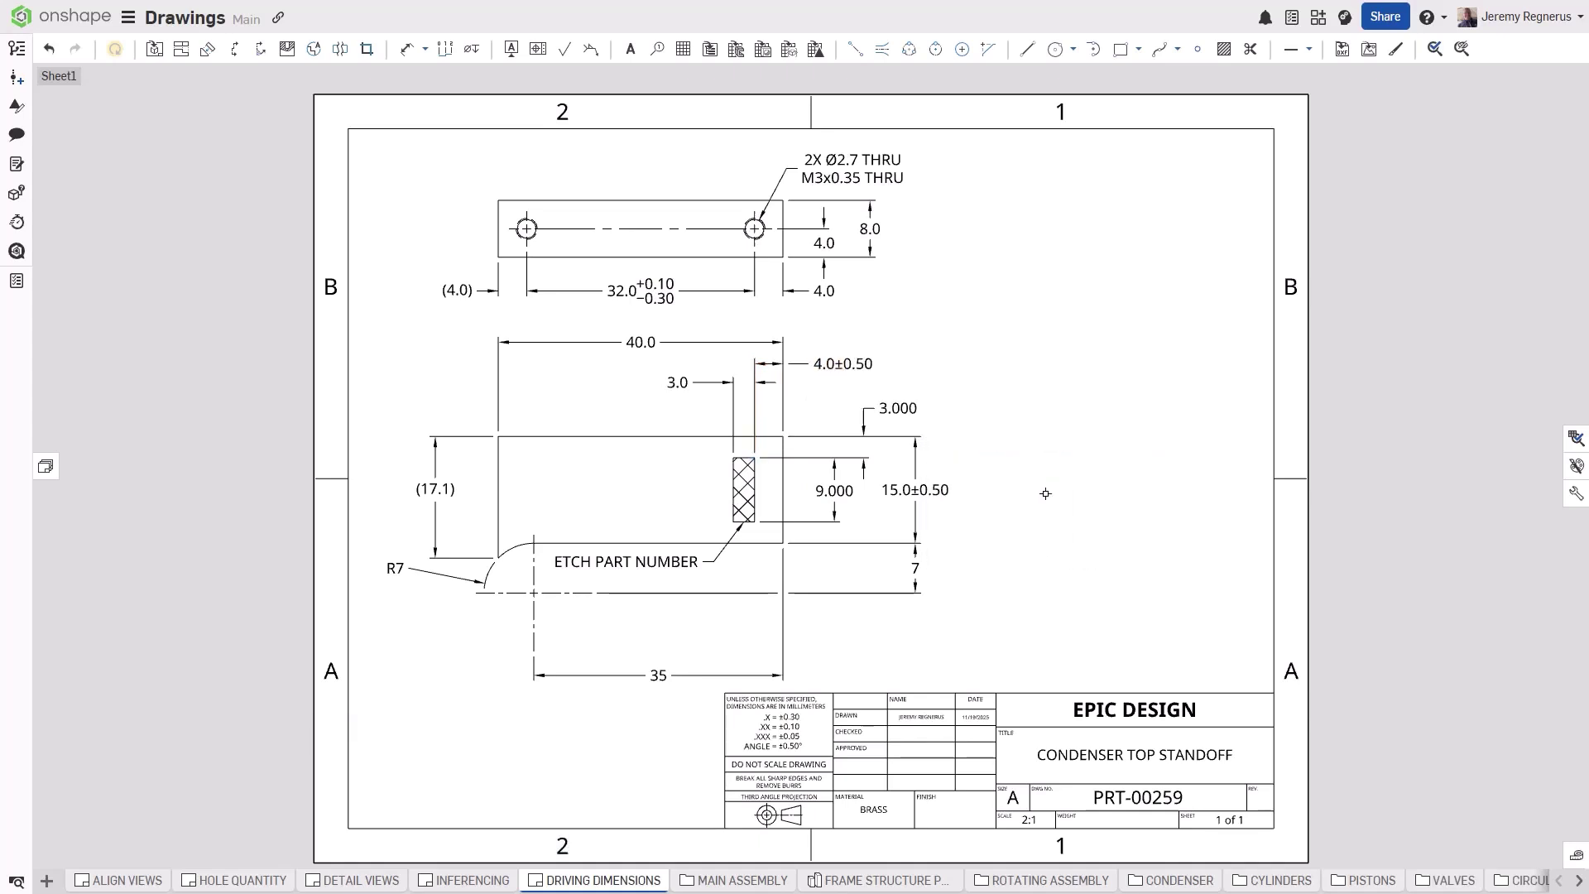
Step: Copy the 32.0 dimension's tolerance onto the 3.0 dimension with Format painter
{"action": "left_click", "coordinate": [1398, 51]}
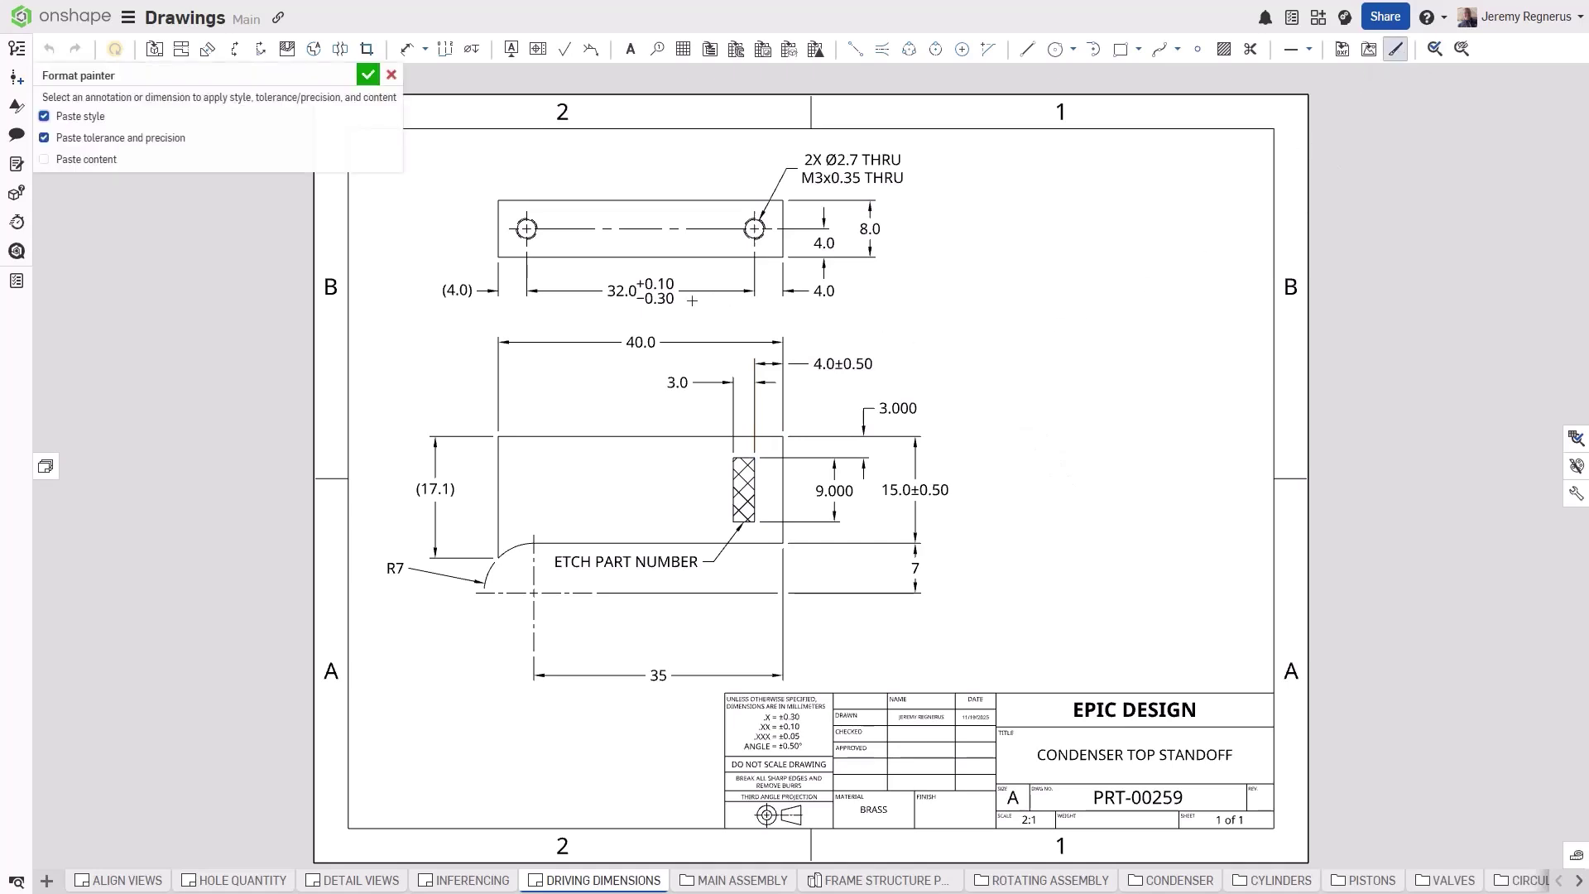
{"action": "left_click", "coordinate": [687, 298]}
{"action": "left_click", "coordinate": [672, 385]}
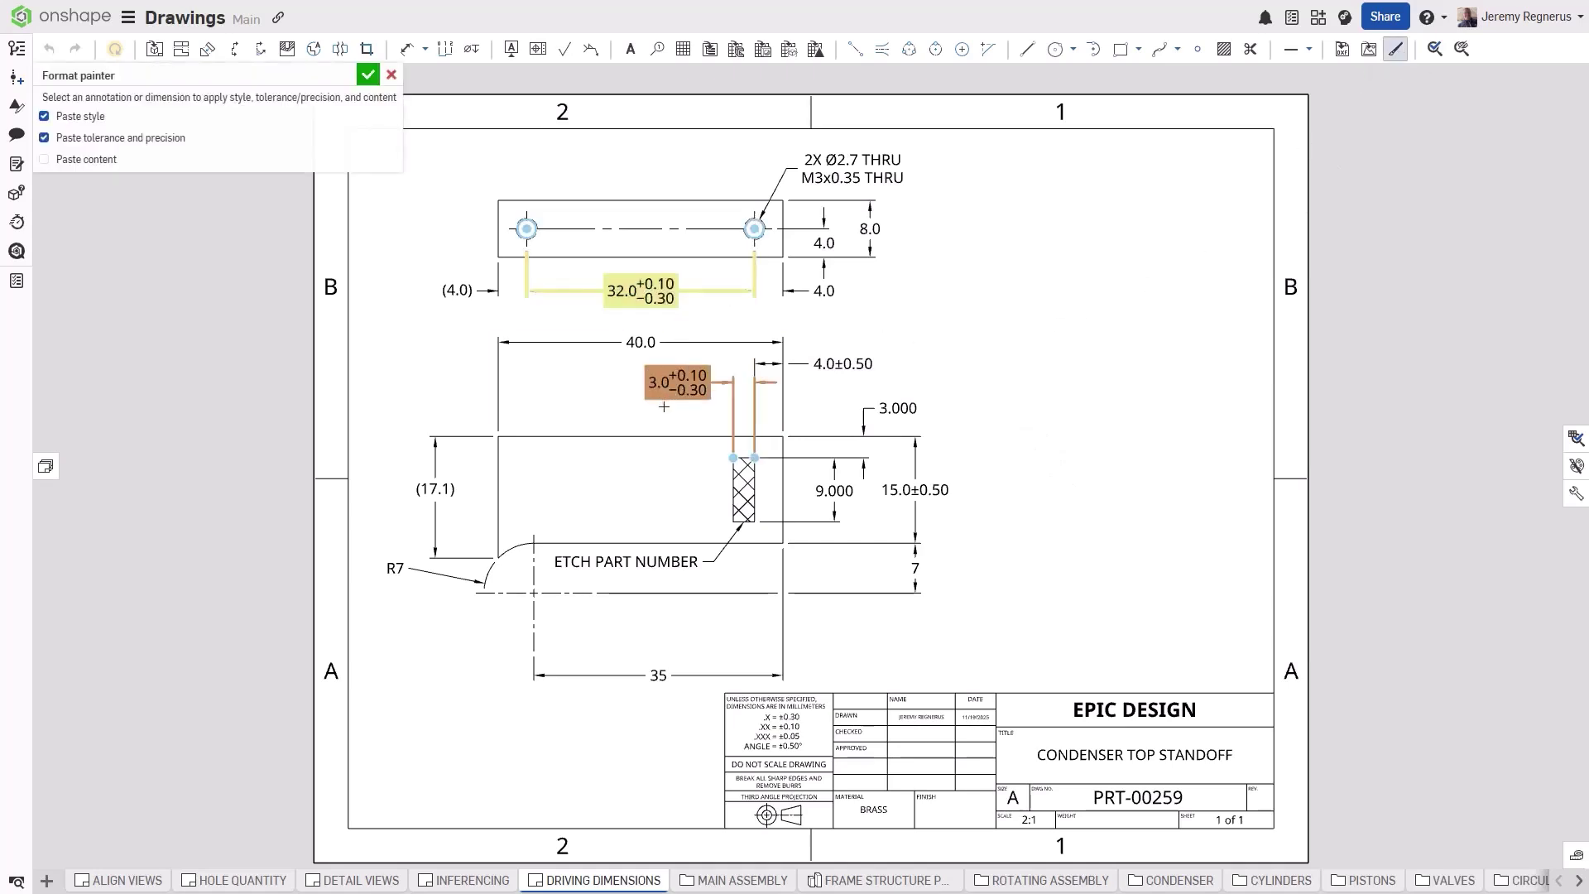
{"action": "left_click", "coordinate": [368, 77]}
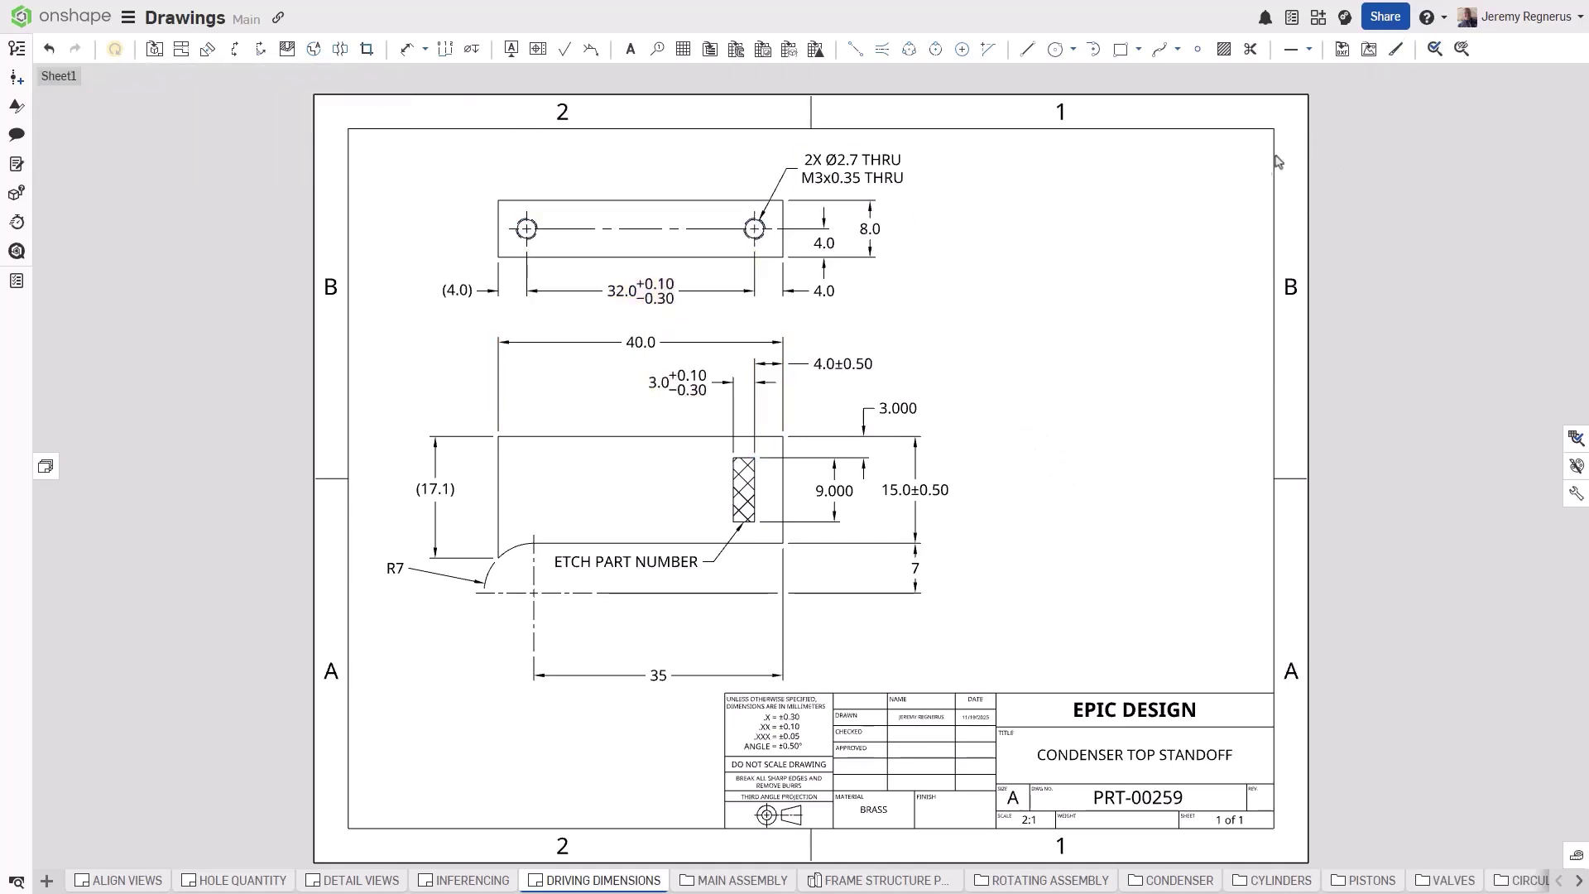
Step: Copy the 15.0±0.50 formatting onto the 9.000 and 3.000 dimensions
{"action": "left_click", "coordinate": [1397, 49]}
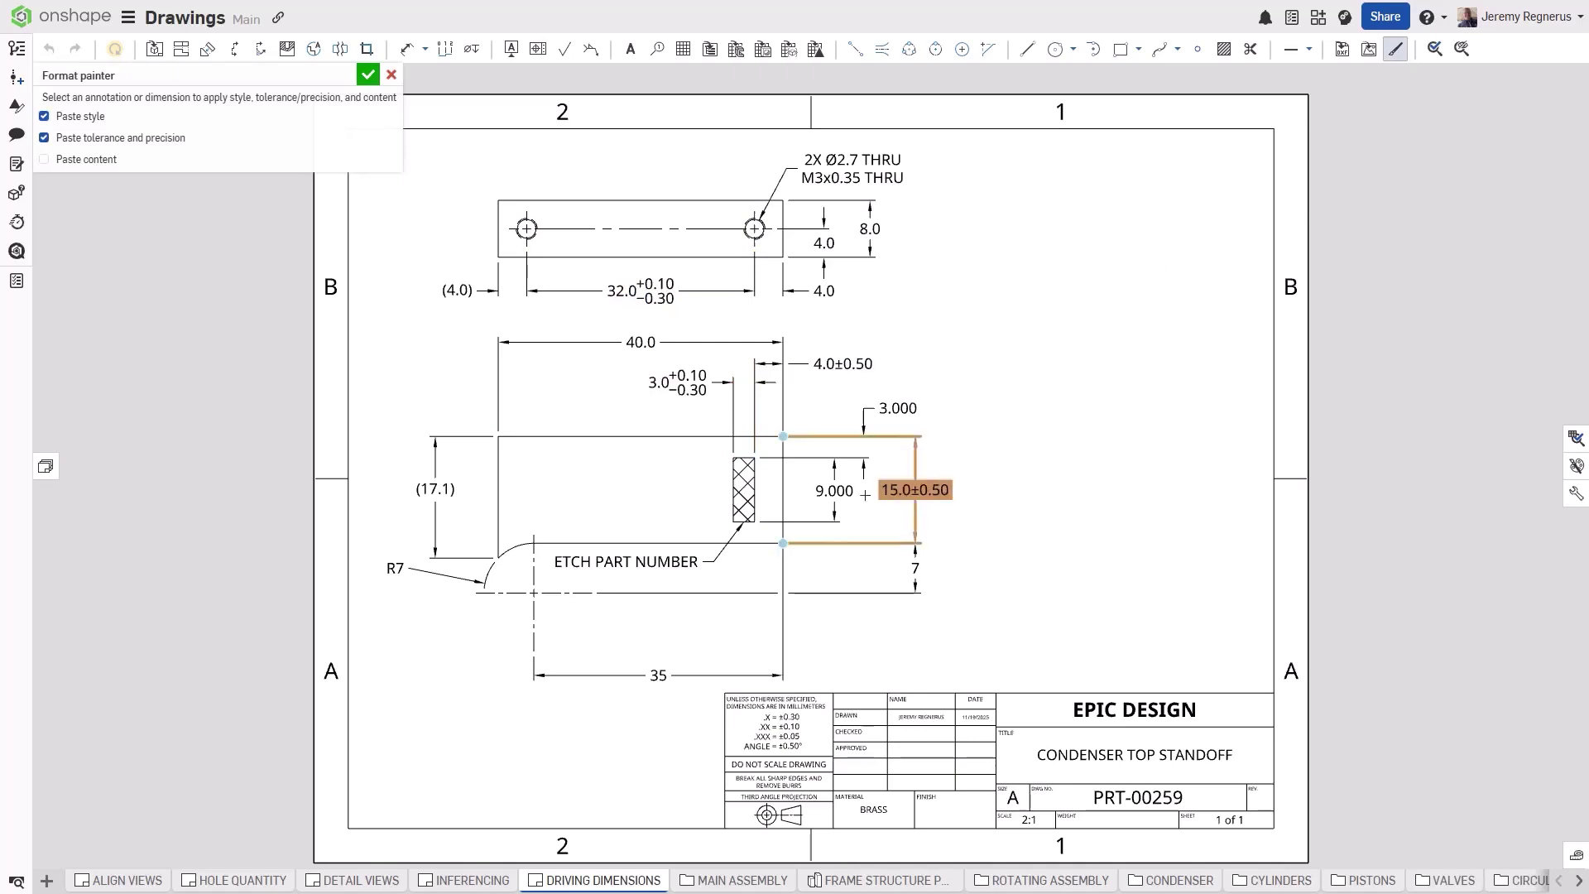
{"action": "left_click", "coordinate": [879, 490]}
{"action": "left_click", "coordinate": [828, 491]}
{"action": "left_click", "coordinate": [898, 408]}
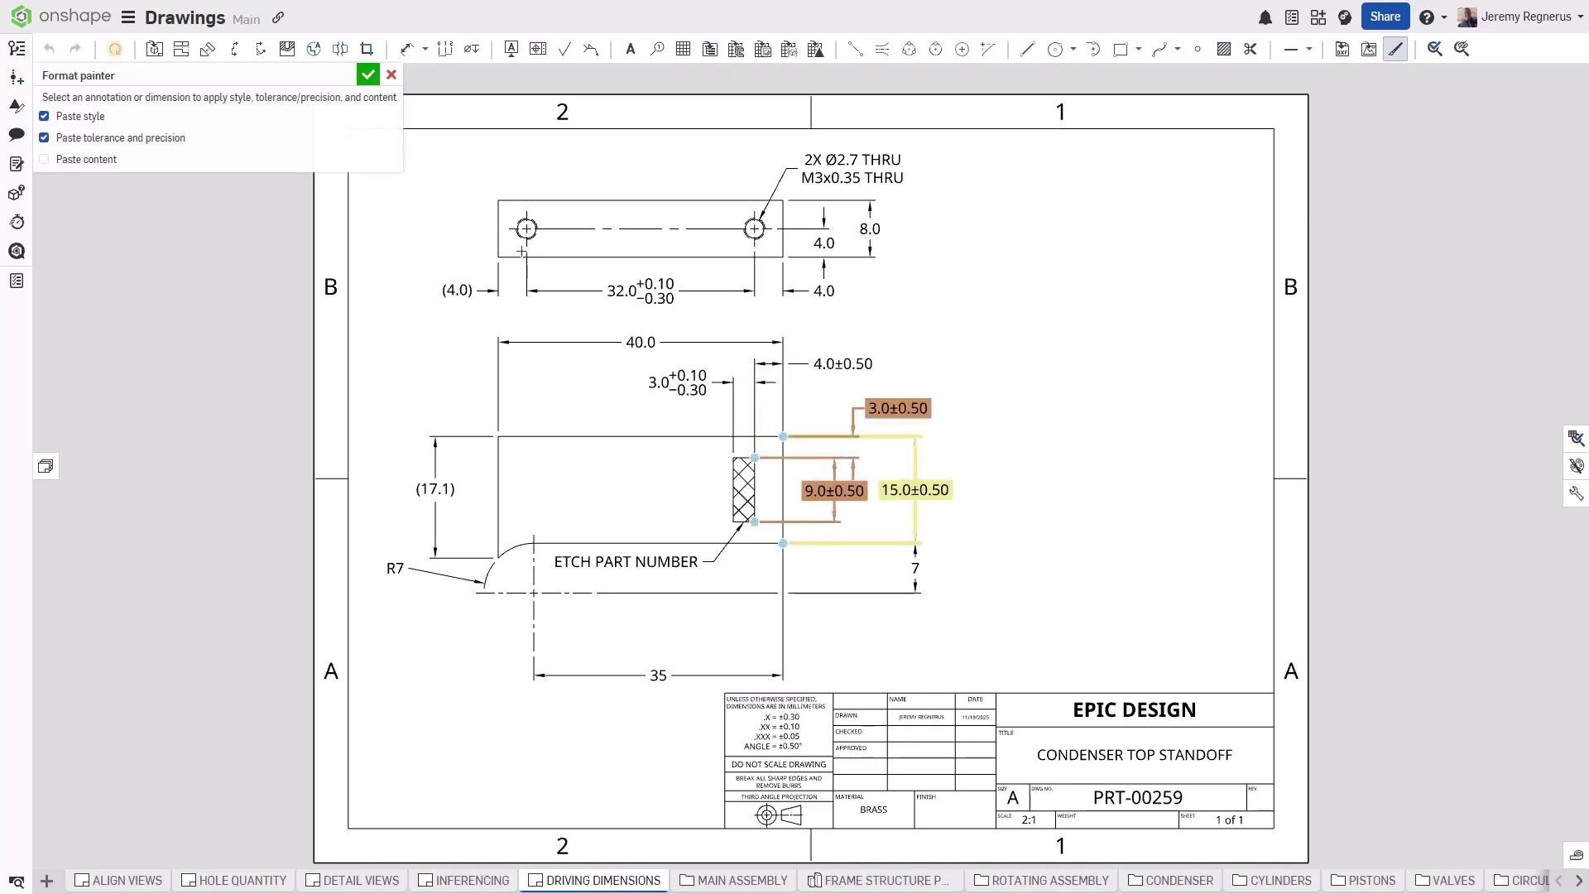
{"action": "left_click", "coordinate": [368, 76]}
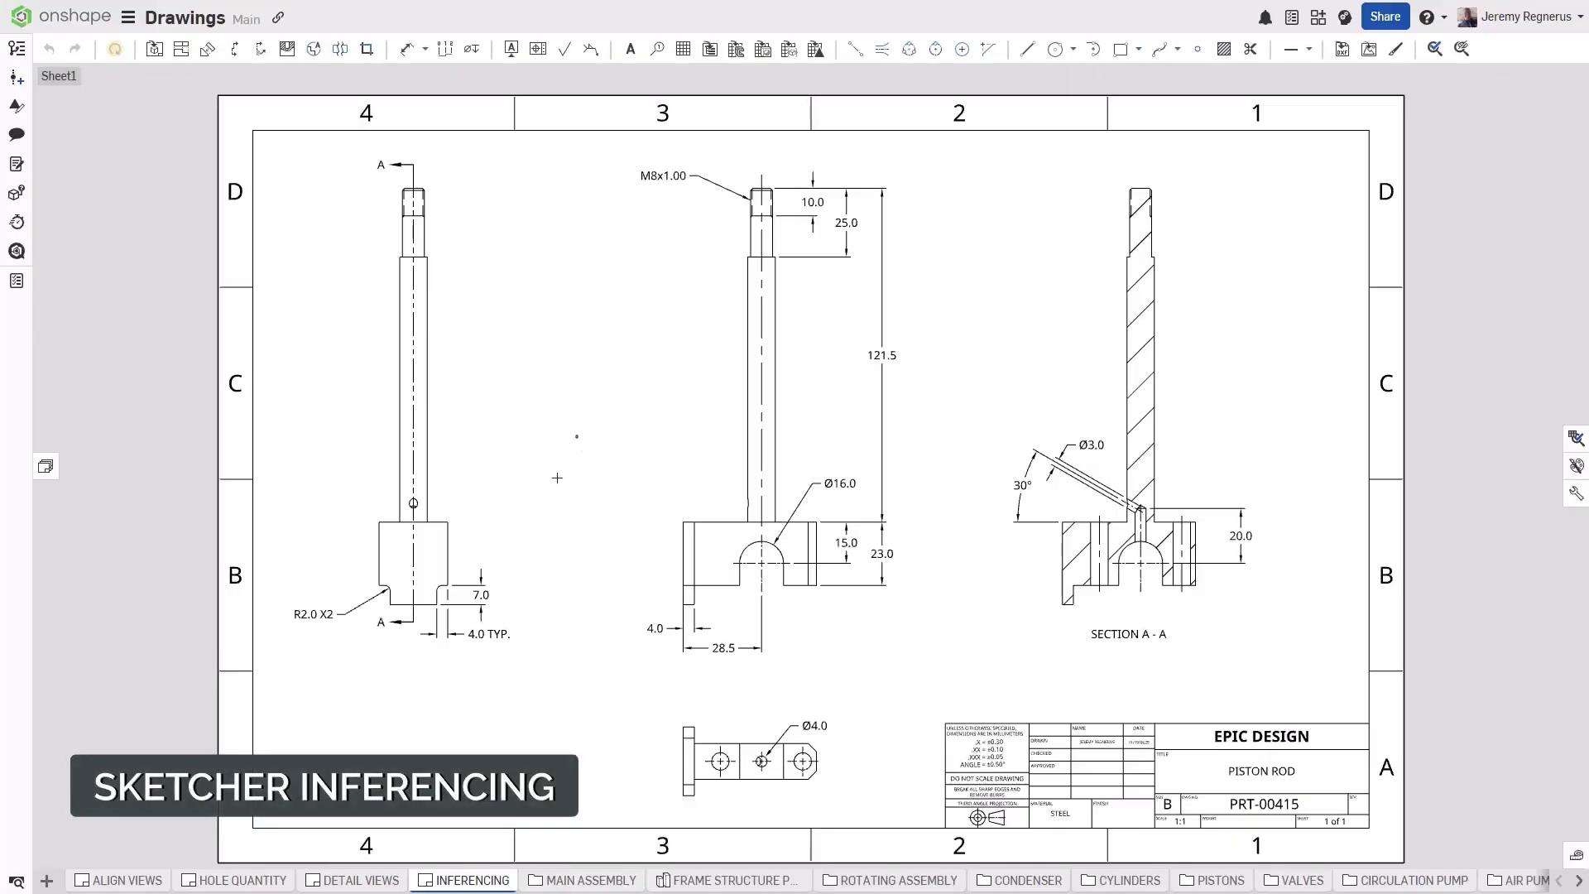
Step: Hatch a rectangular region on the lower end of the part
{"action": "left_click_drag", "start_coordinate": [578, 437], "coordinate": [286, 676]}
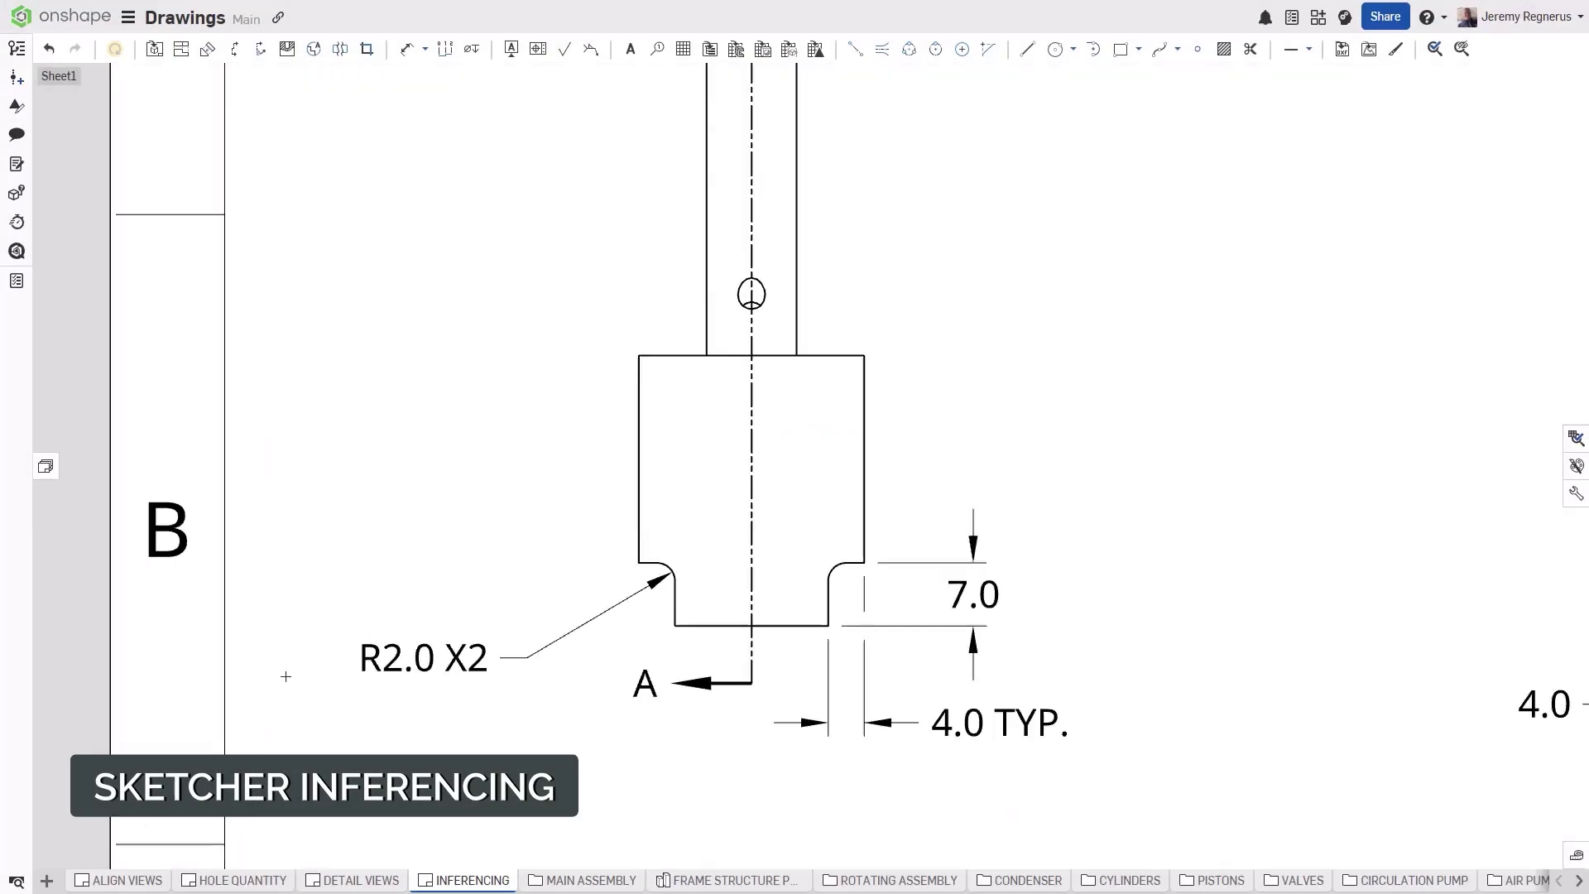
{"action": "key", "text": "s"}
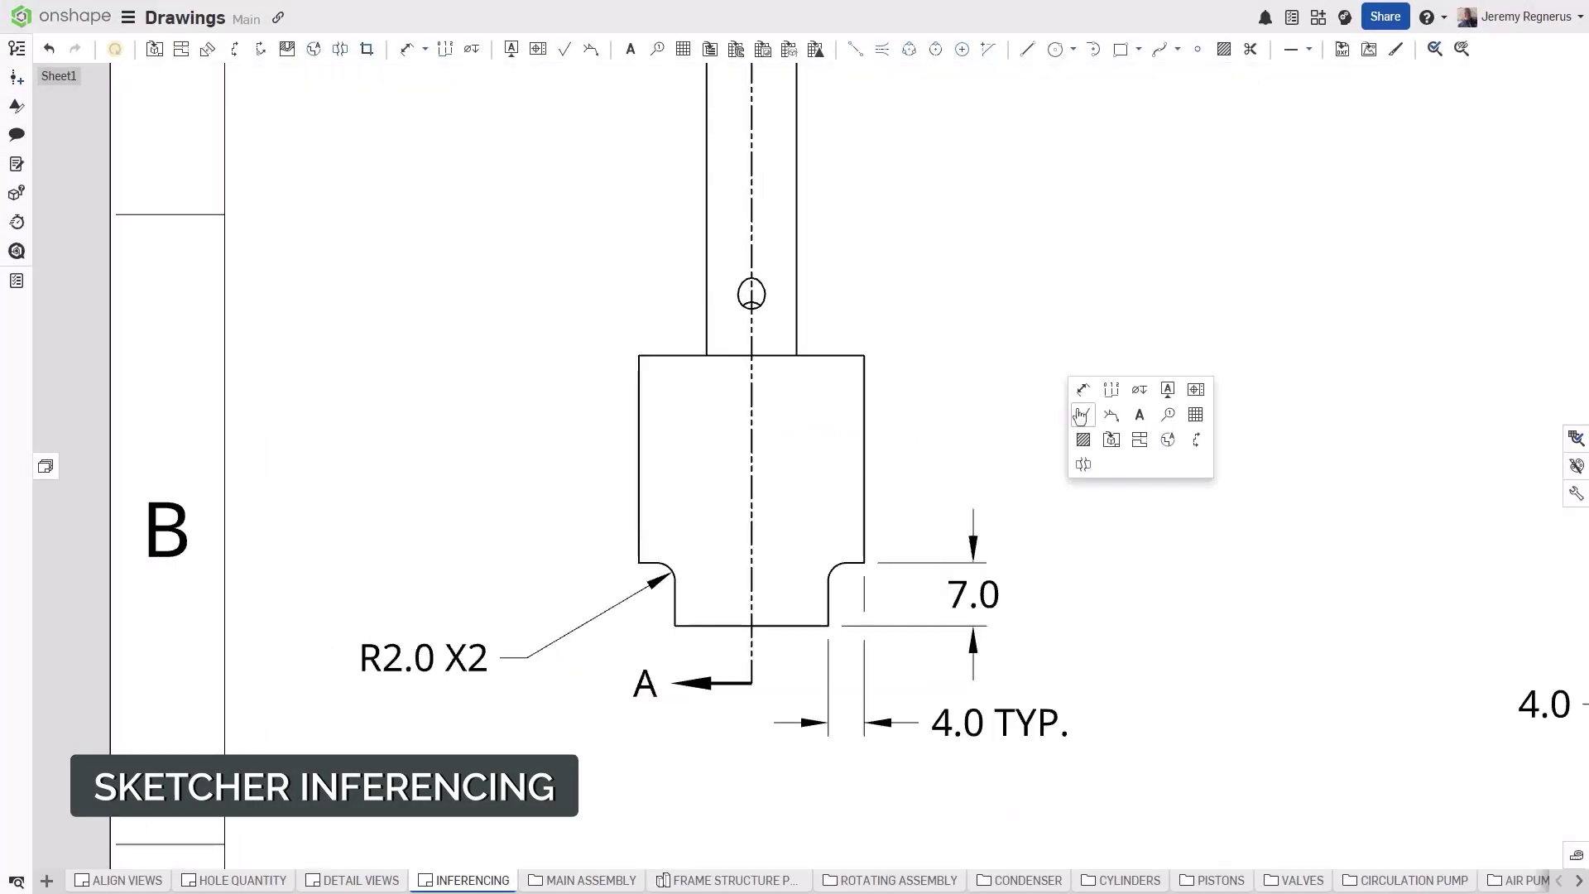
{"action": "left_click", "coordinate": [1083, 441]}
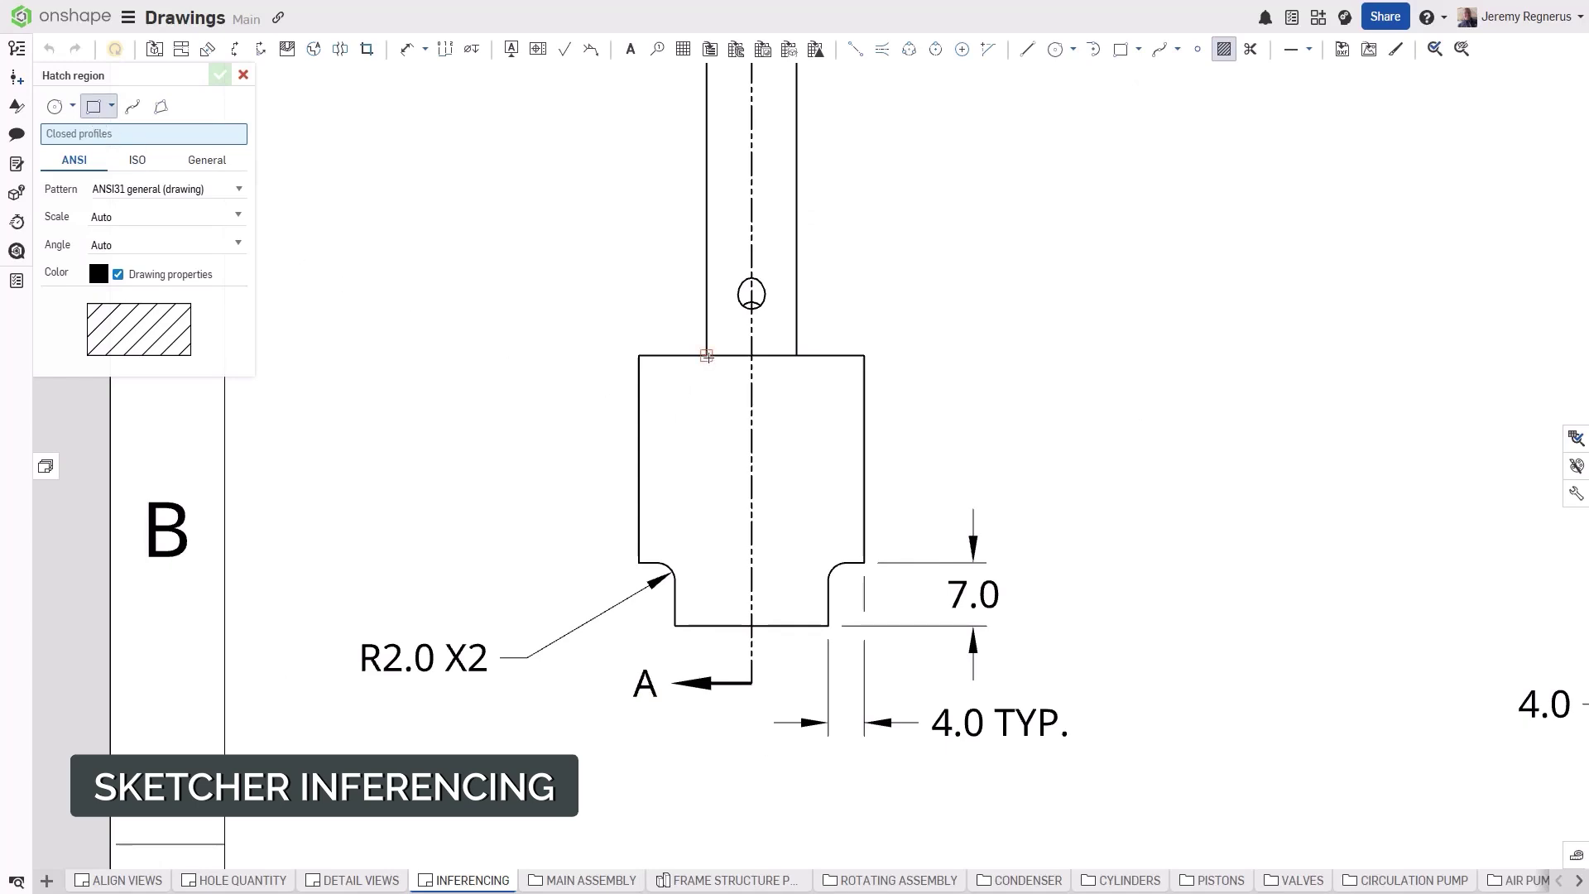
{"action": "left_click", "coordinate": [706, 395]}
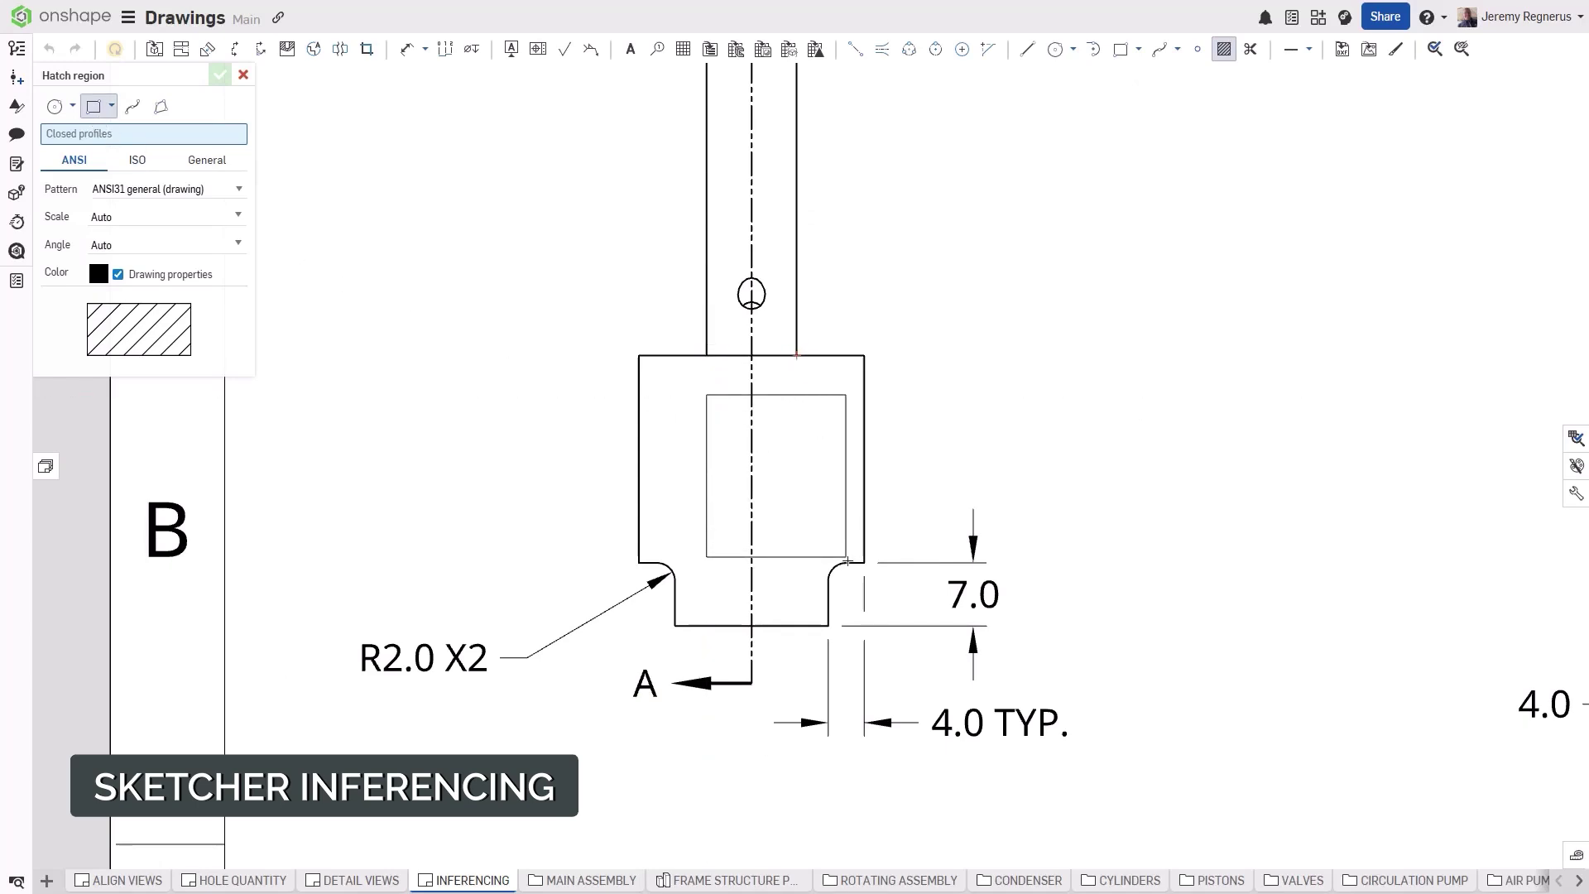
{"action": "left_click", "coordinate": [797, 563]}
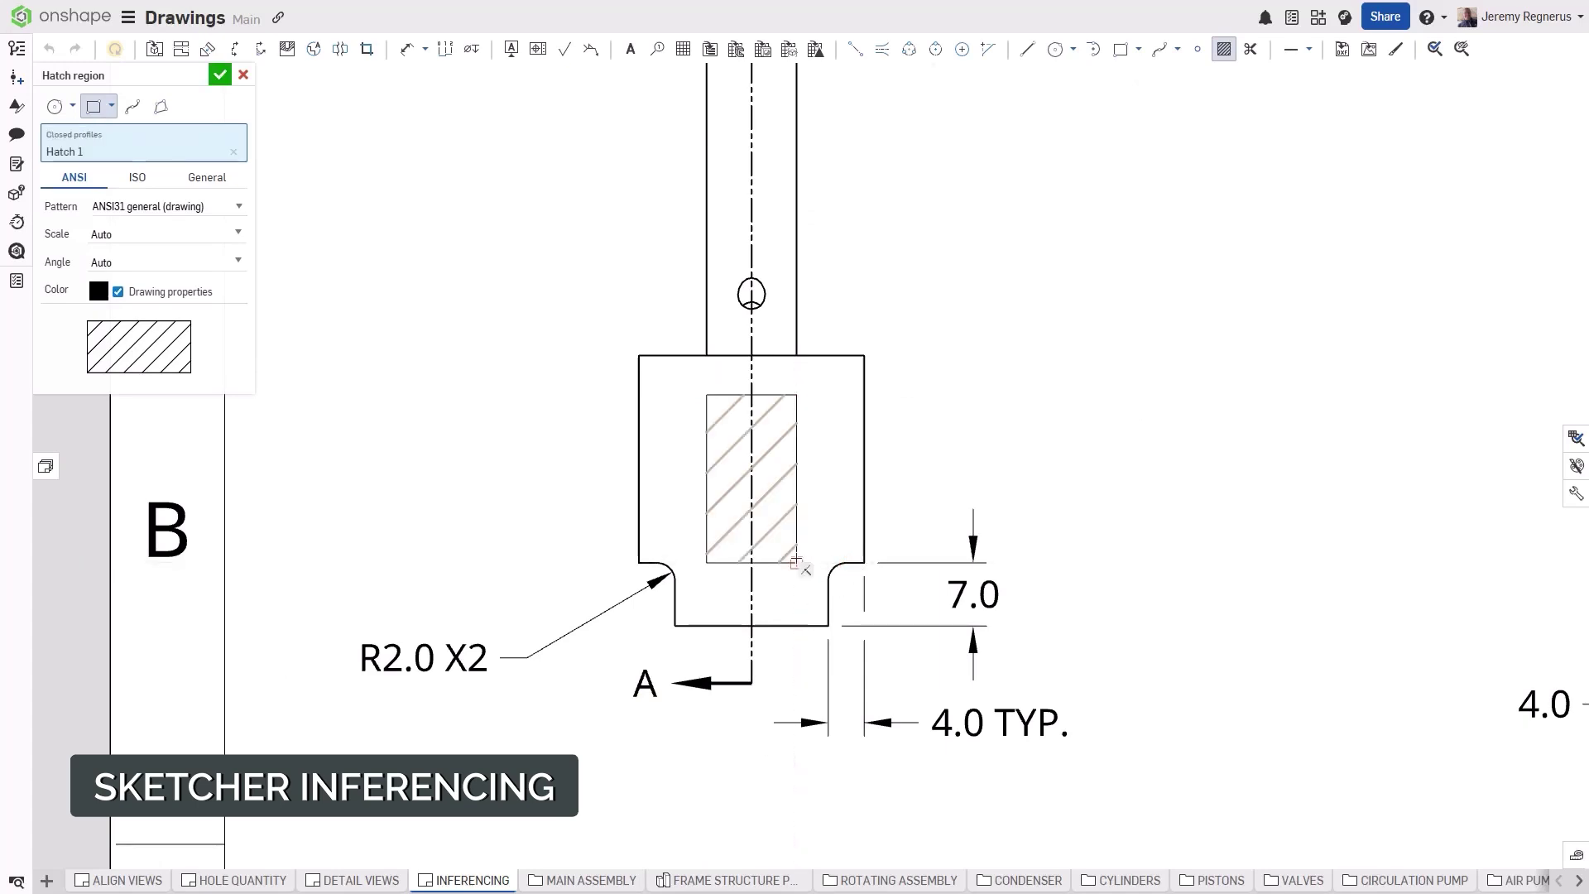
{"action": "left_click", "coordinate": [221, 76]}
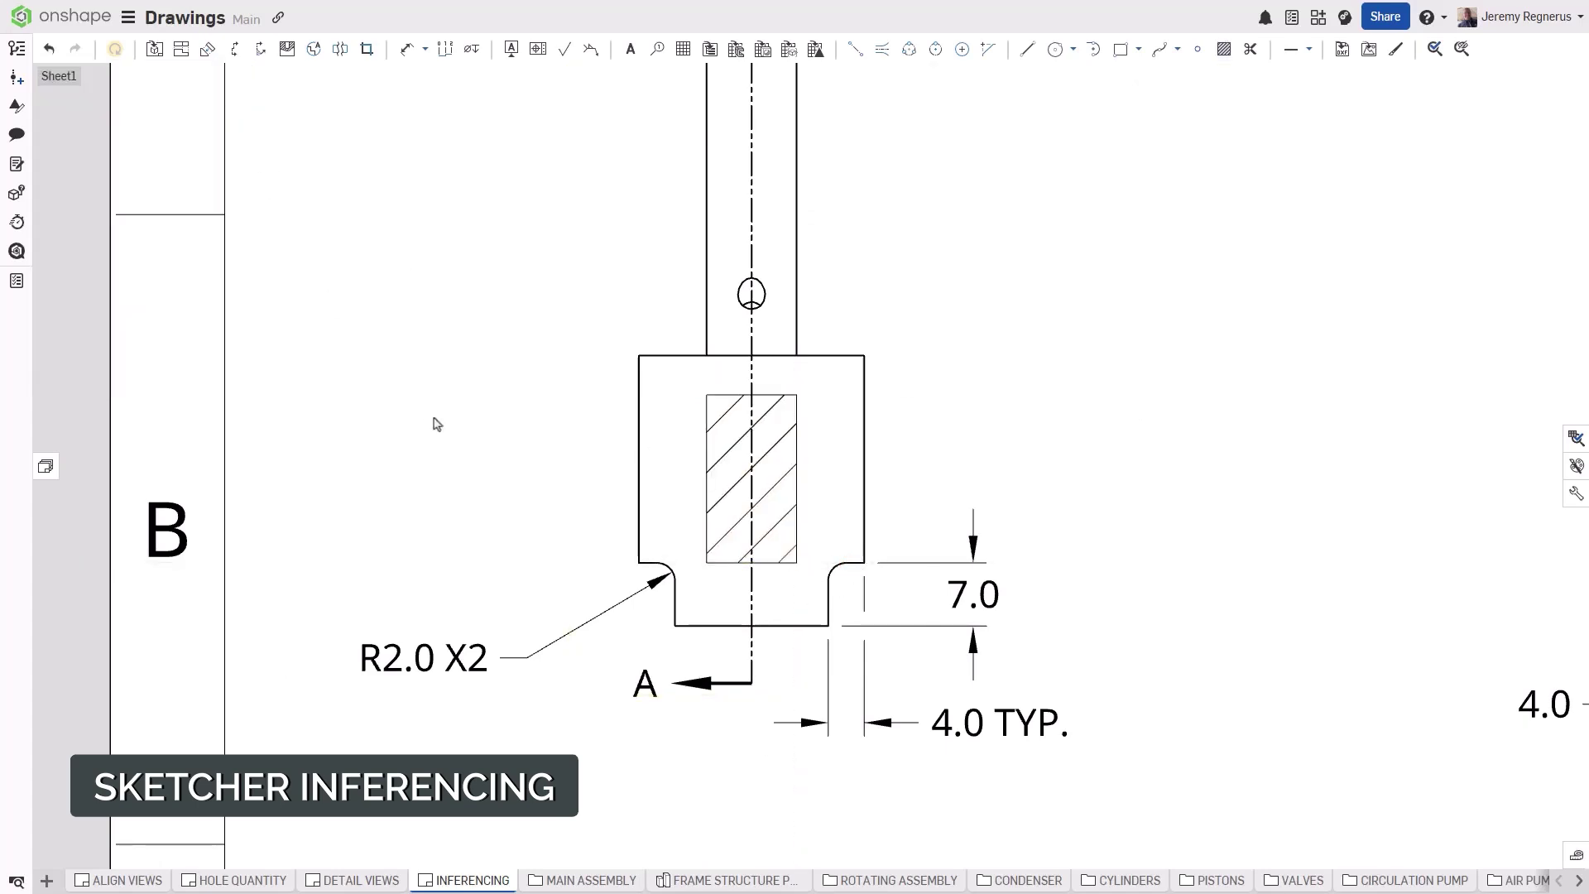
Step: Add a leader note reading 'STAMP PART NUMBER' pointing at the hatch
{"action": "key", "text": "s"}
{"action": "left_click", "coordinate": [515, 462]}
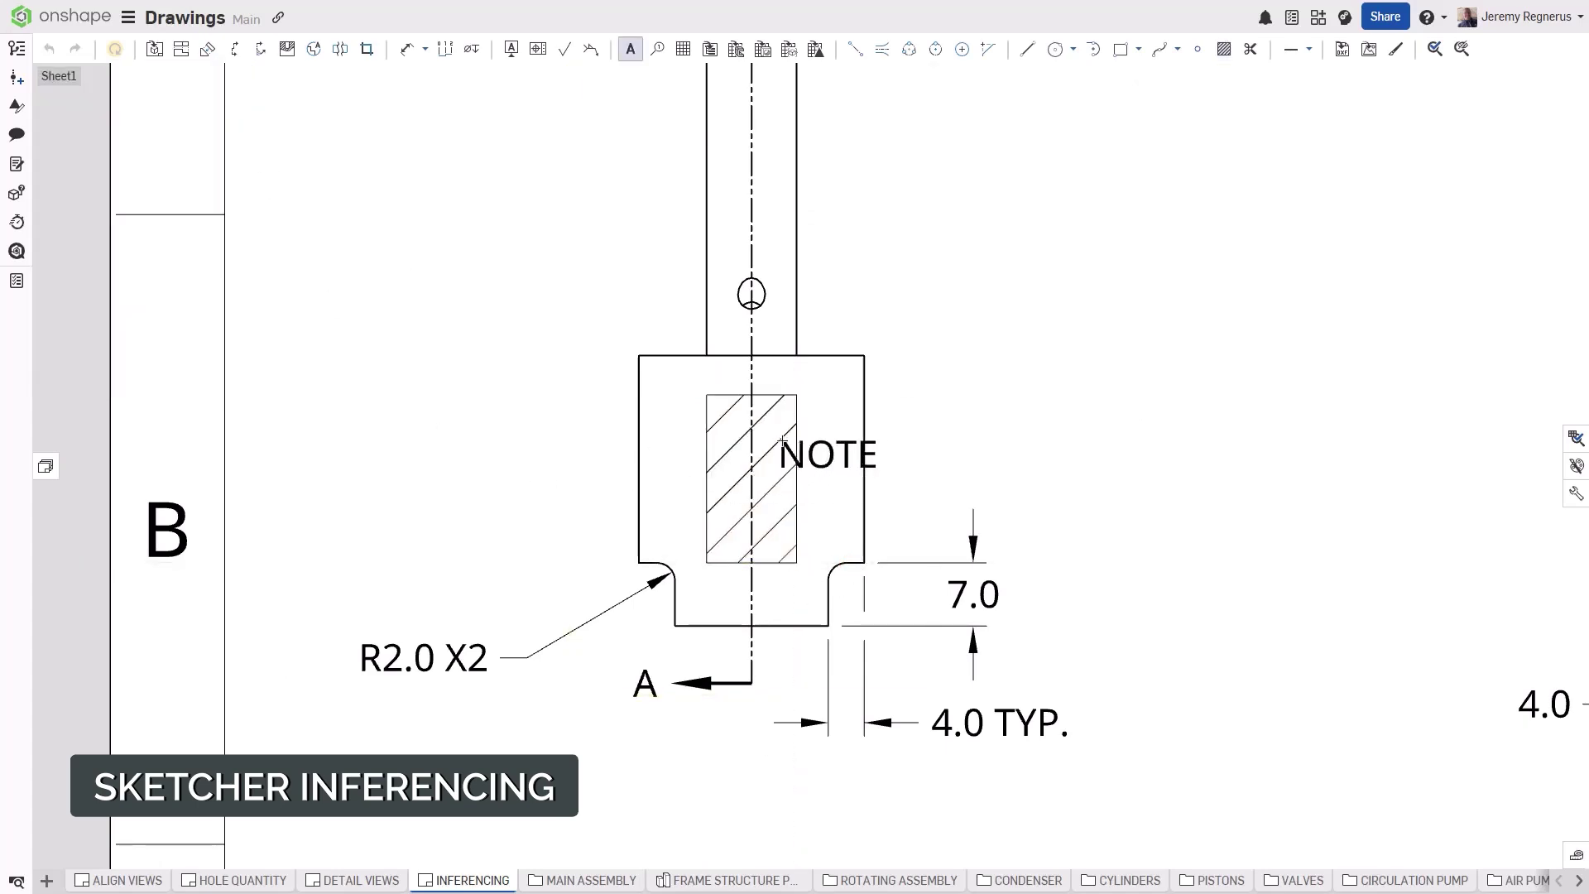
{"action": "left_click", "coordinate": [799, 439]}
{"action": "left_click", "coordinate": [962, 341]}
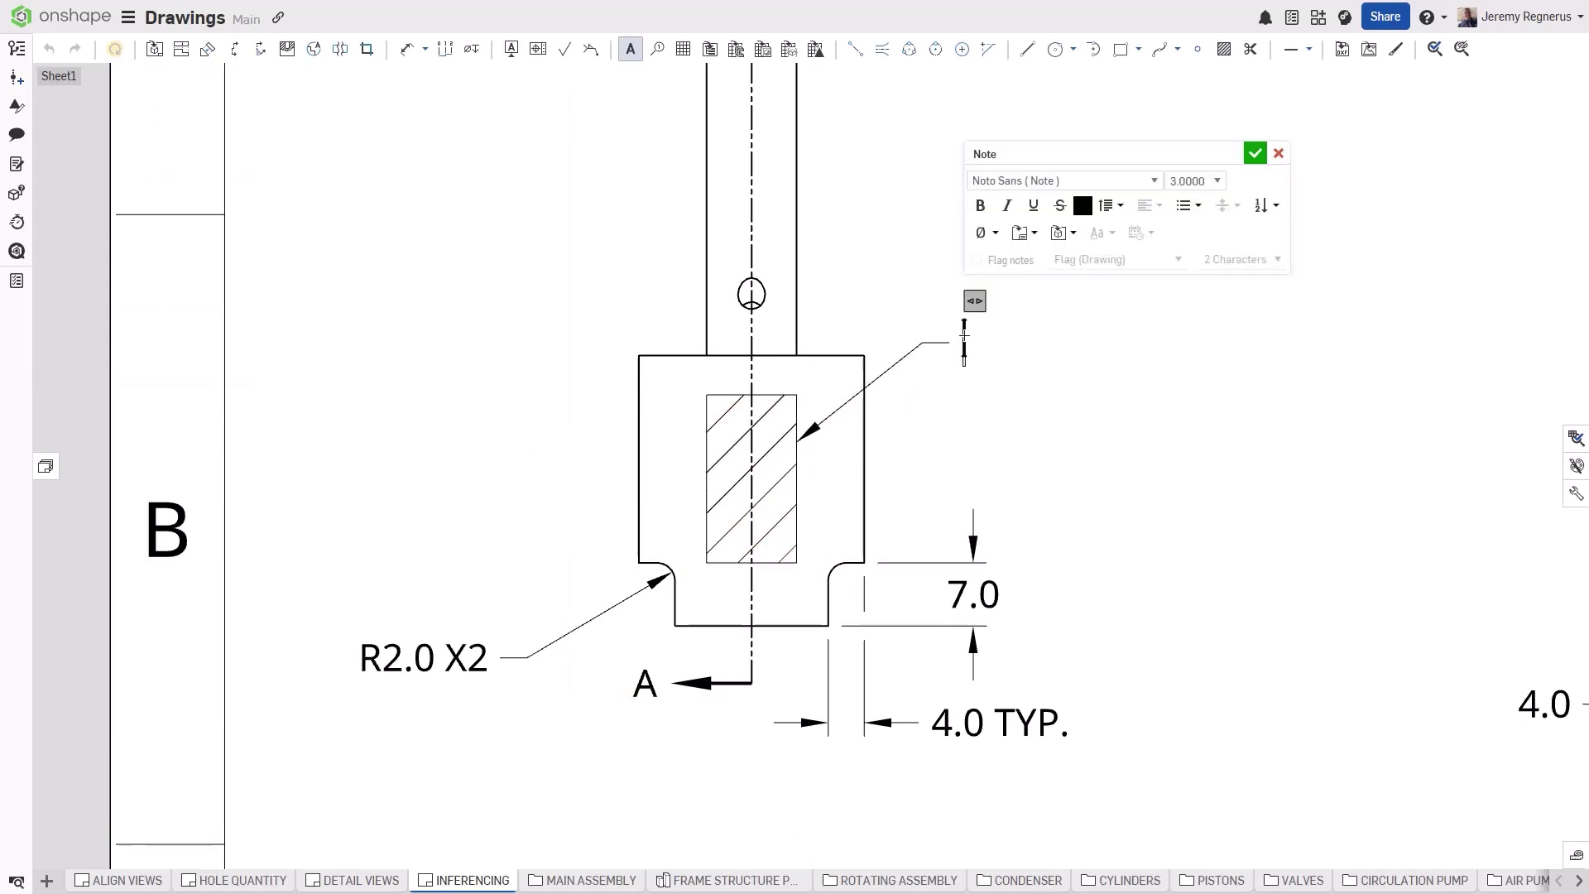
{"action": "type", "text": "STAMP PART NUMBER"}
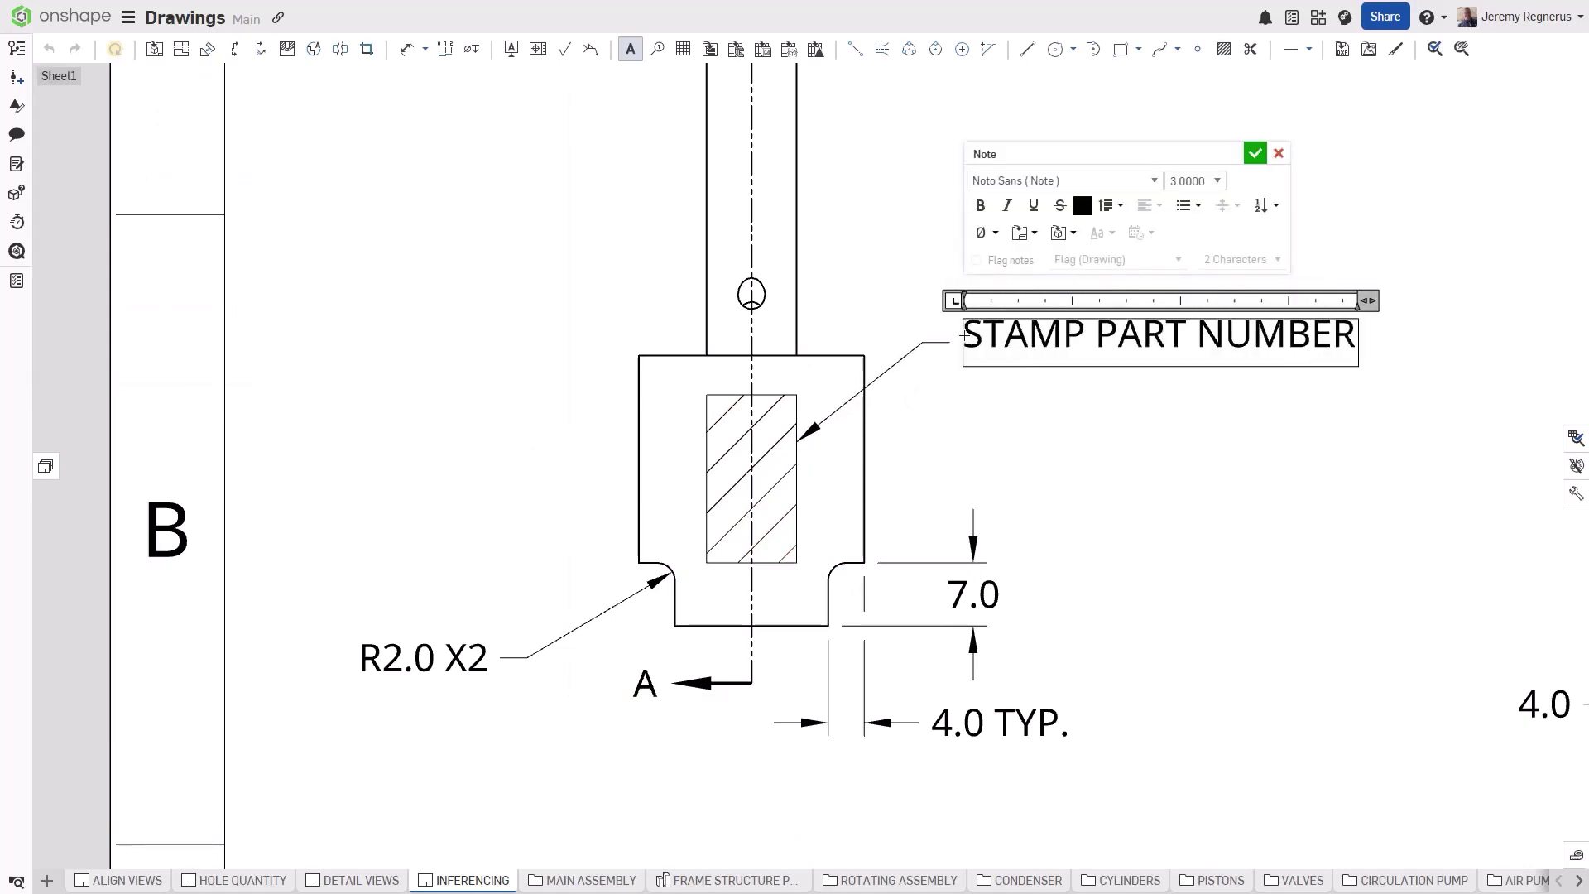
{"action": "left_click", "coordinate": [1255, 155]}
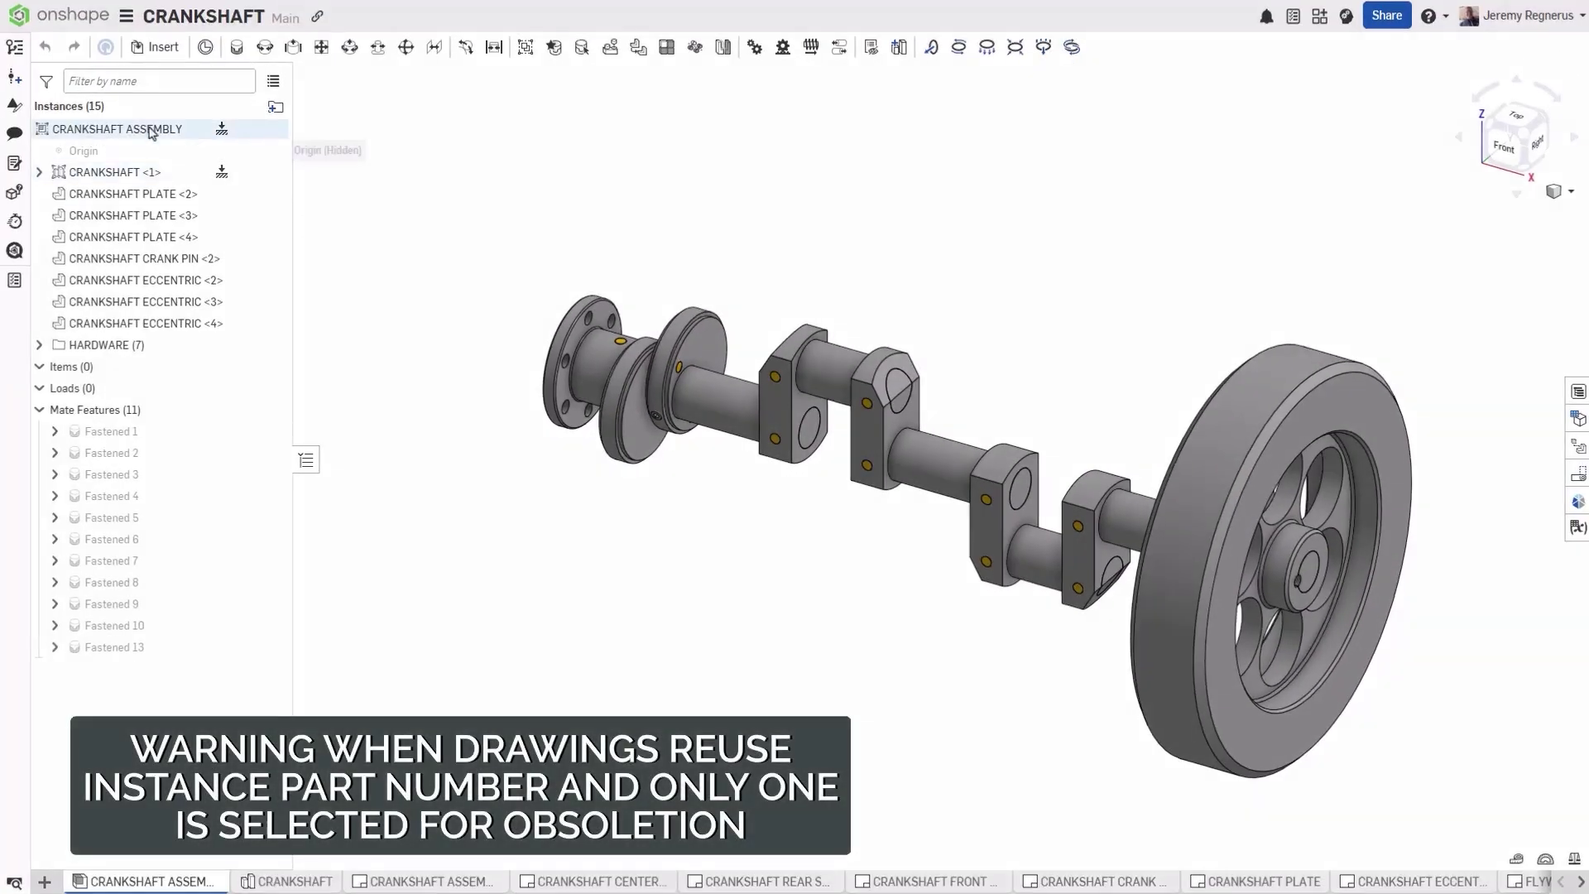
Step: Begin obsoleting the CRANKSHAFT ASSEMBLY's released revision from its revision history
{"action": "right_click", "coordinate": [151, 133]}
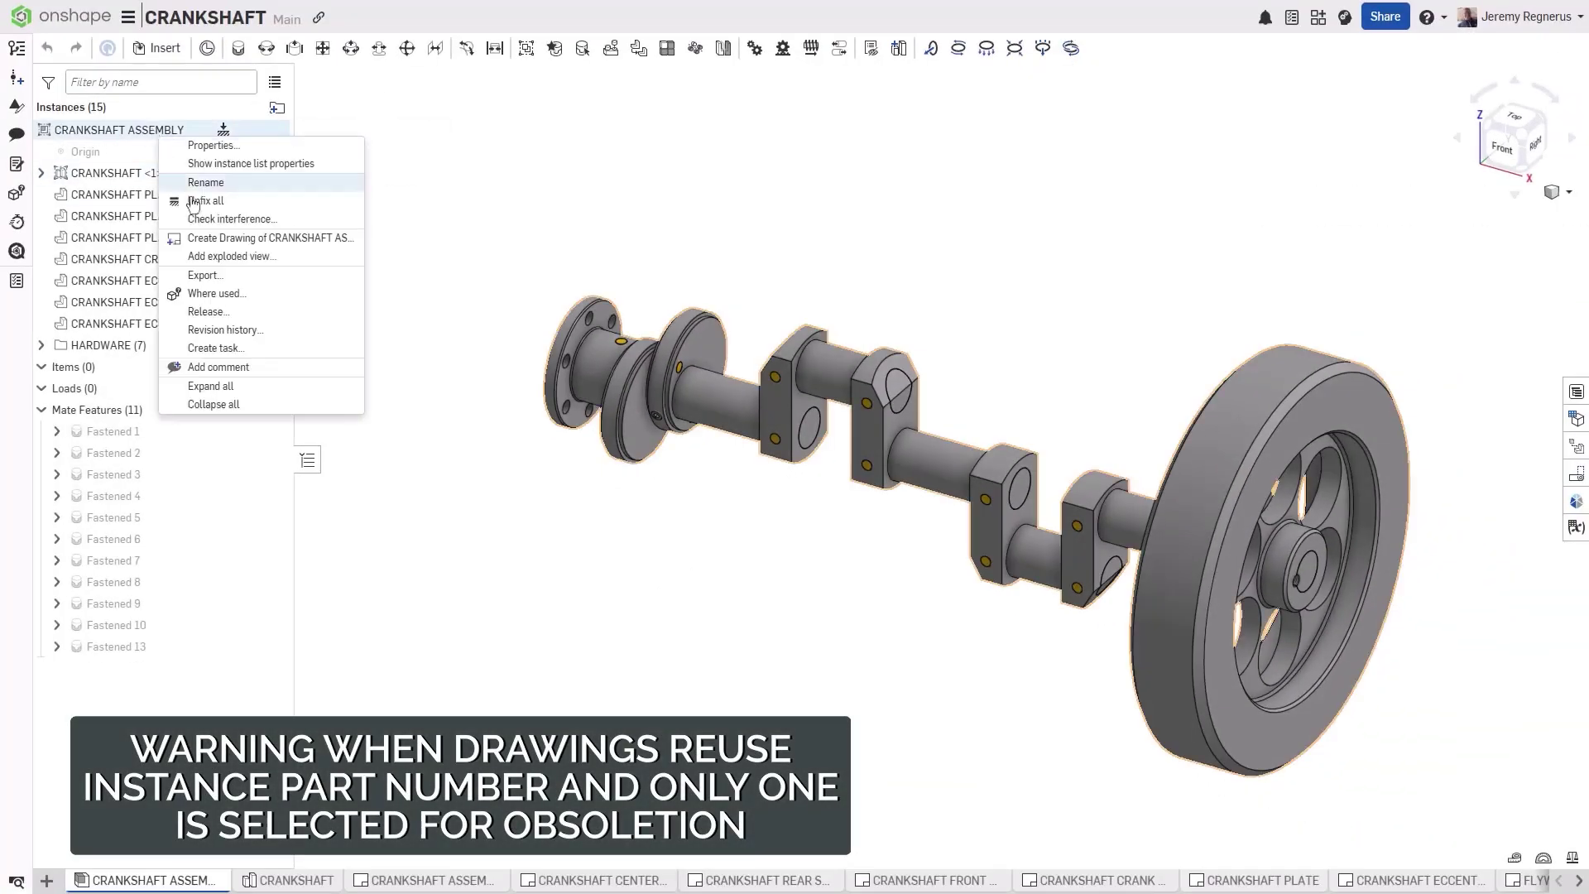
{"action": "left_click", "coordinate": [252, 335]}
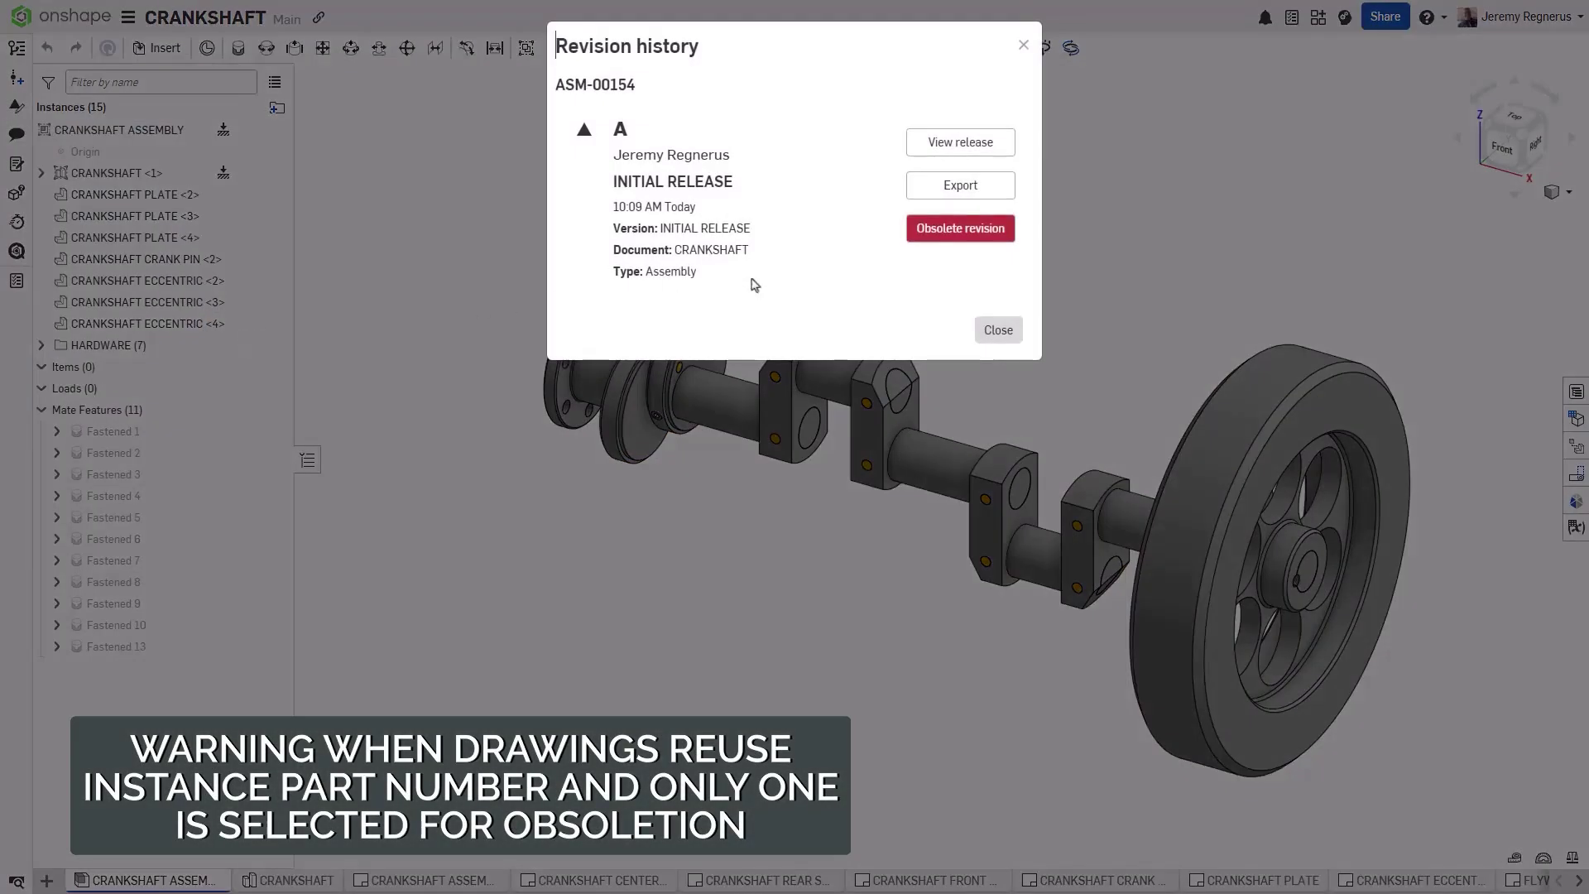
{"action": "left_click", "coordinate": [934, 235]}
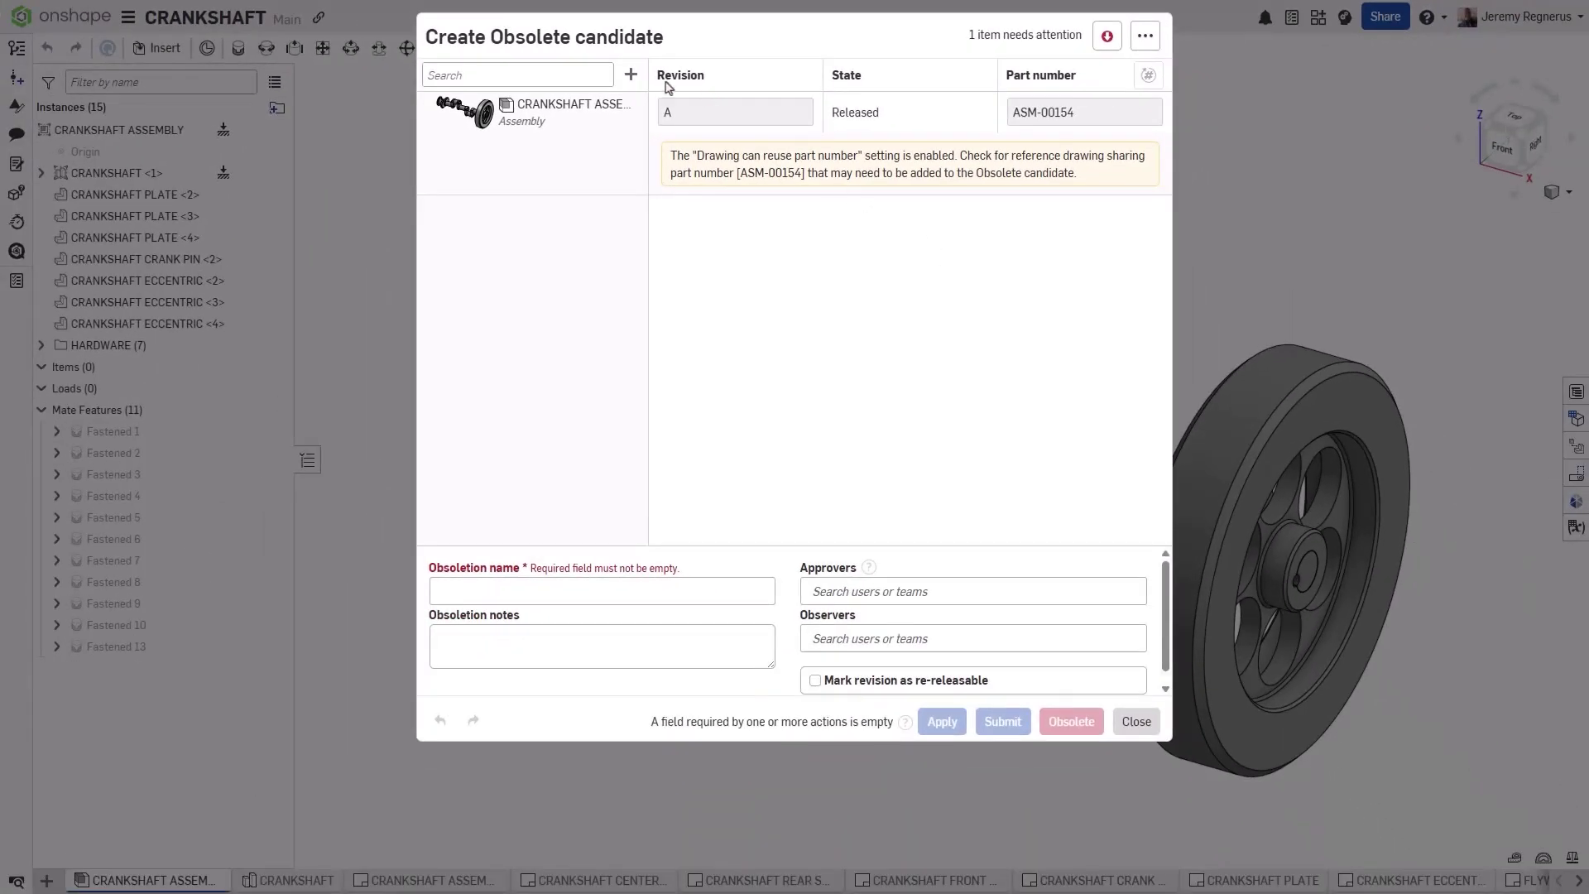
Step: Add the CRANKSHAFT ASSEMBLY drawing, found by searching 154, to the obsoletion
{"action": "left_click", "coordinate": [632, 78]}
{"action": "left_click", "coordinate": [647, 126]}
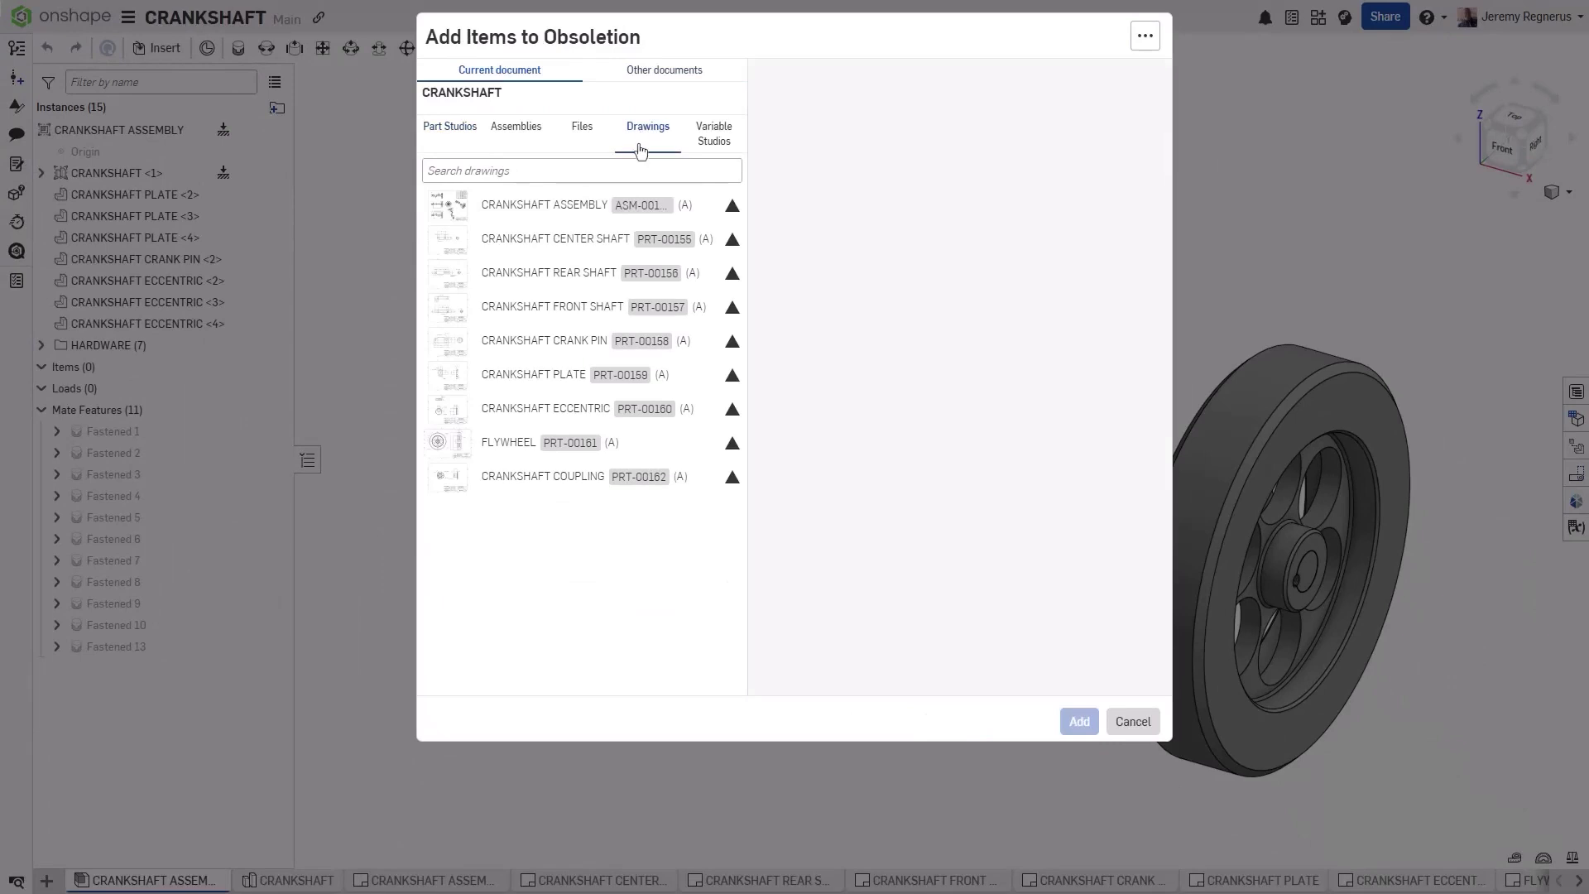
{"action": "left_click", "coordinate": [626, 168]}
{"action": "type", "text": "154"}
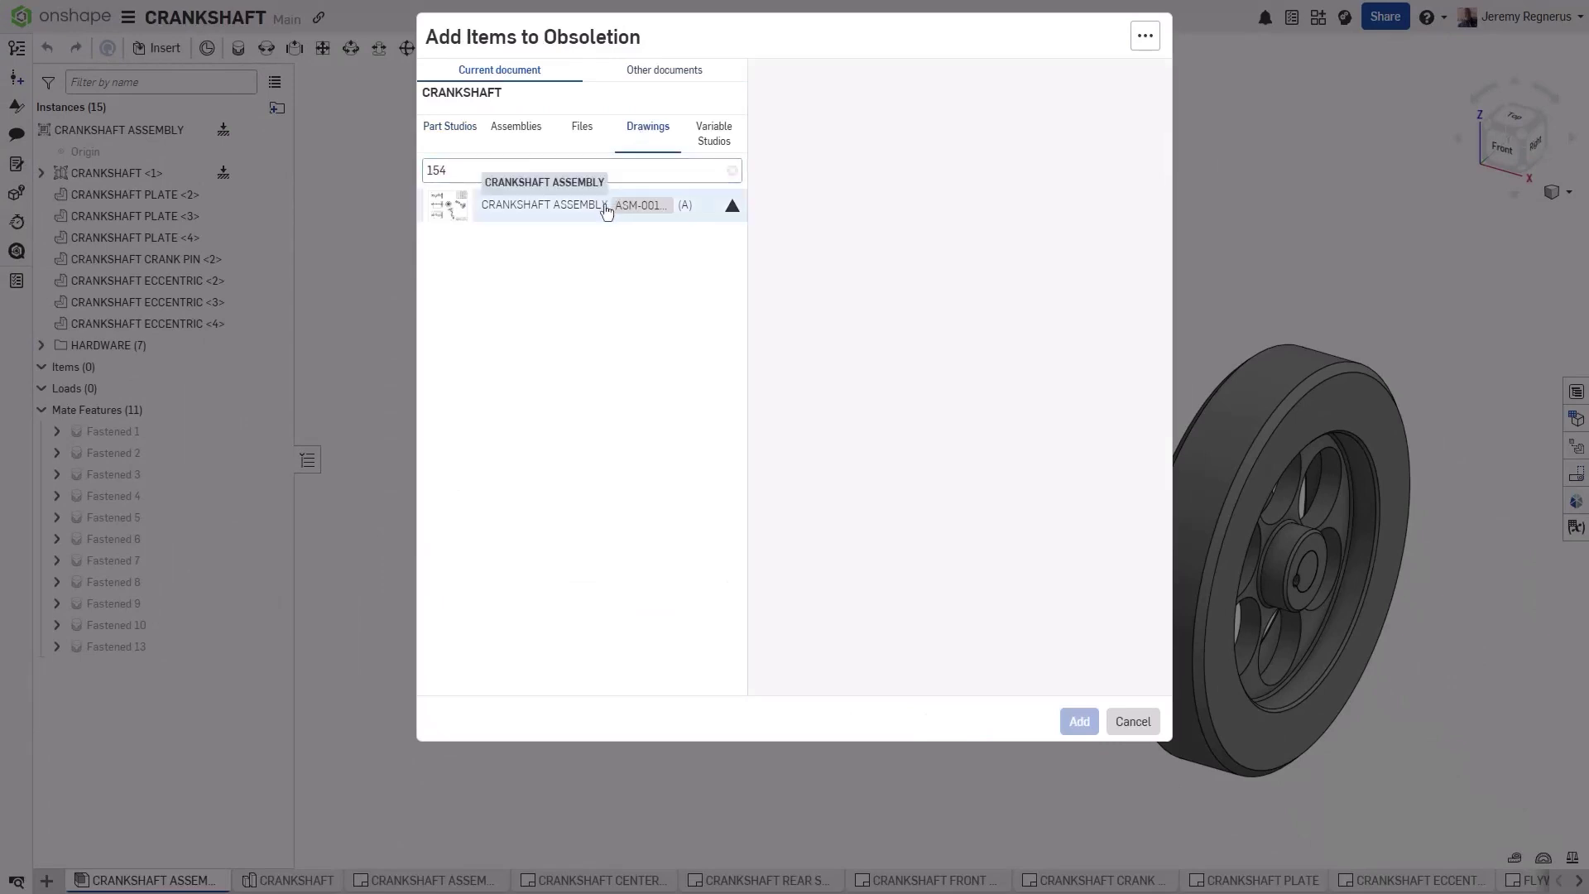
{"action": "left_click", "coordinate": [607, 209]}
{"action": "left_click", "coordinate": [1078, 722]}
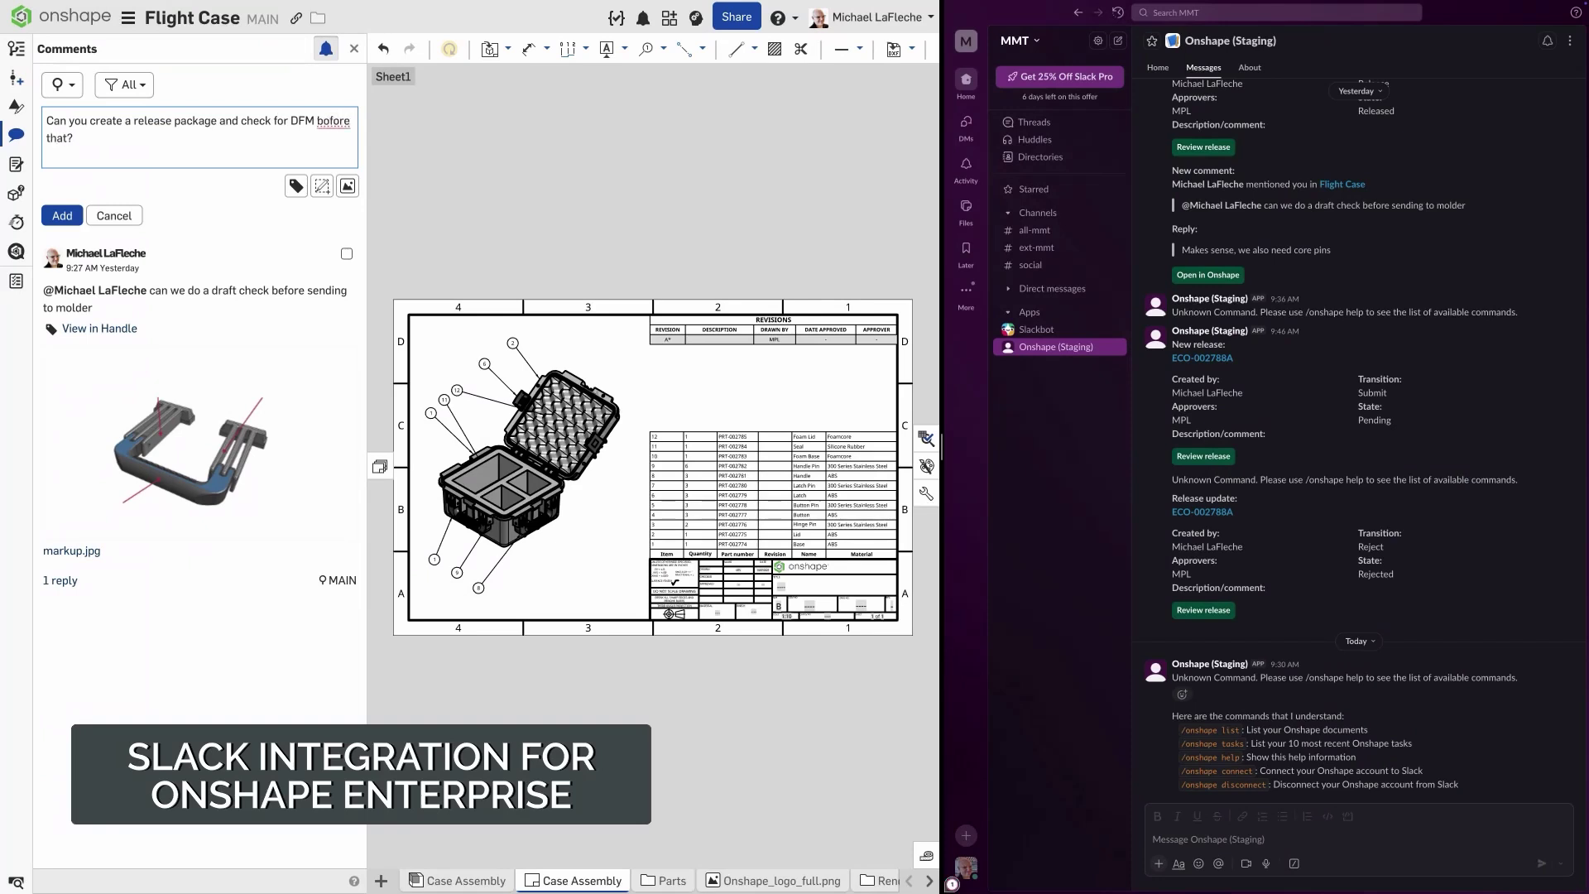
Step: Correct the misspelling to 'before', mention a teammate, and post the release-package comment
{"action": "right_click", "coordinate": [334, 121]}
{"action": "left_click", "coordinate": [343, 141]}
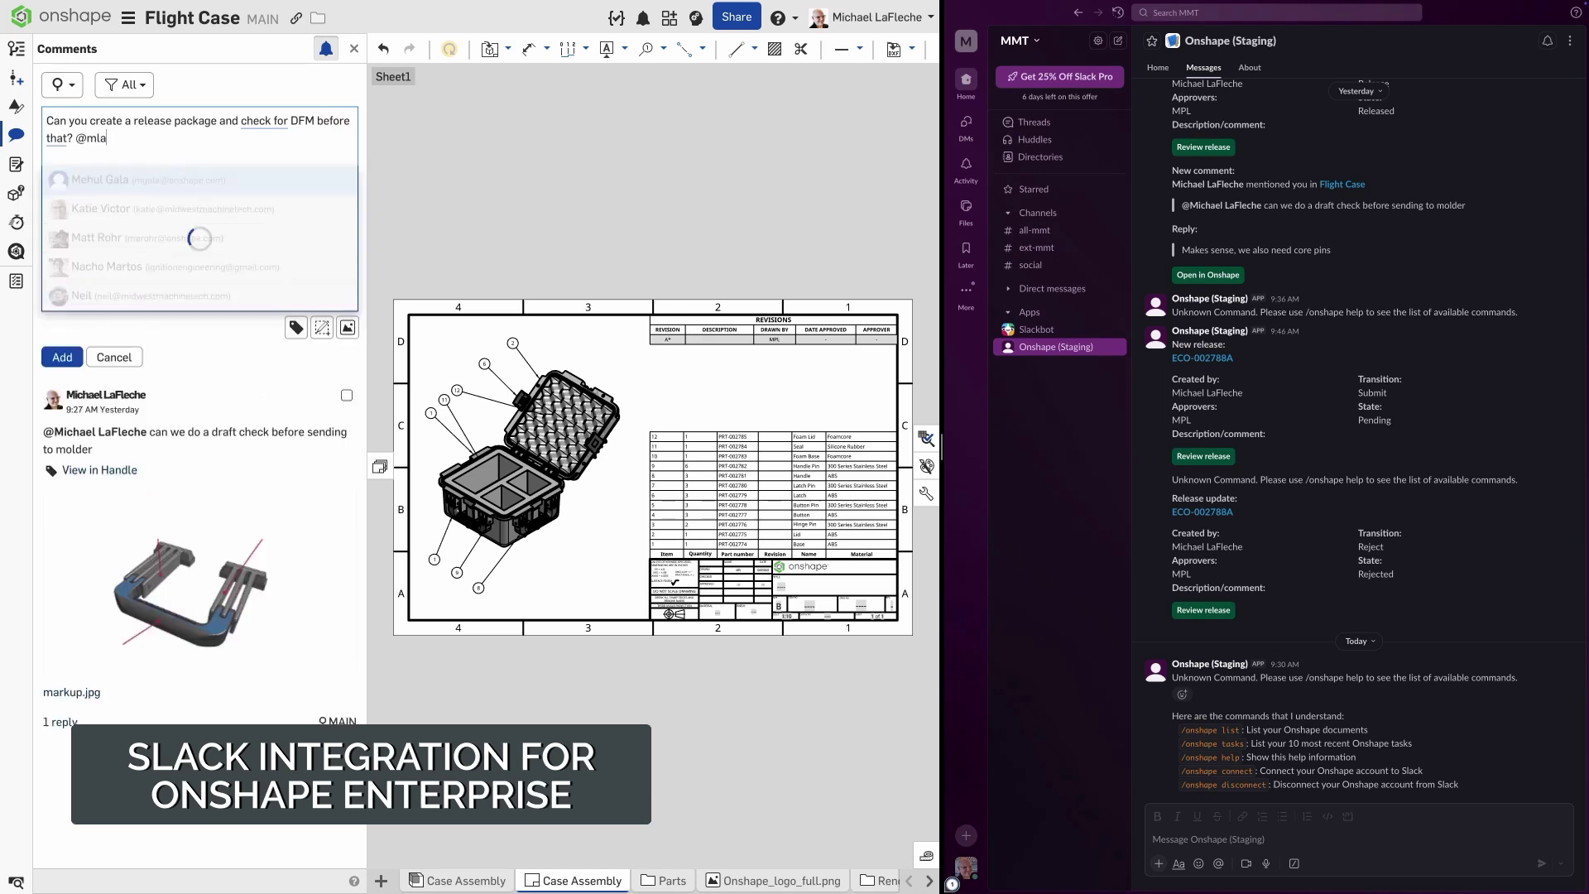
{"action": "left_click", "coordinate": [124, 202]}
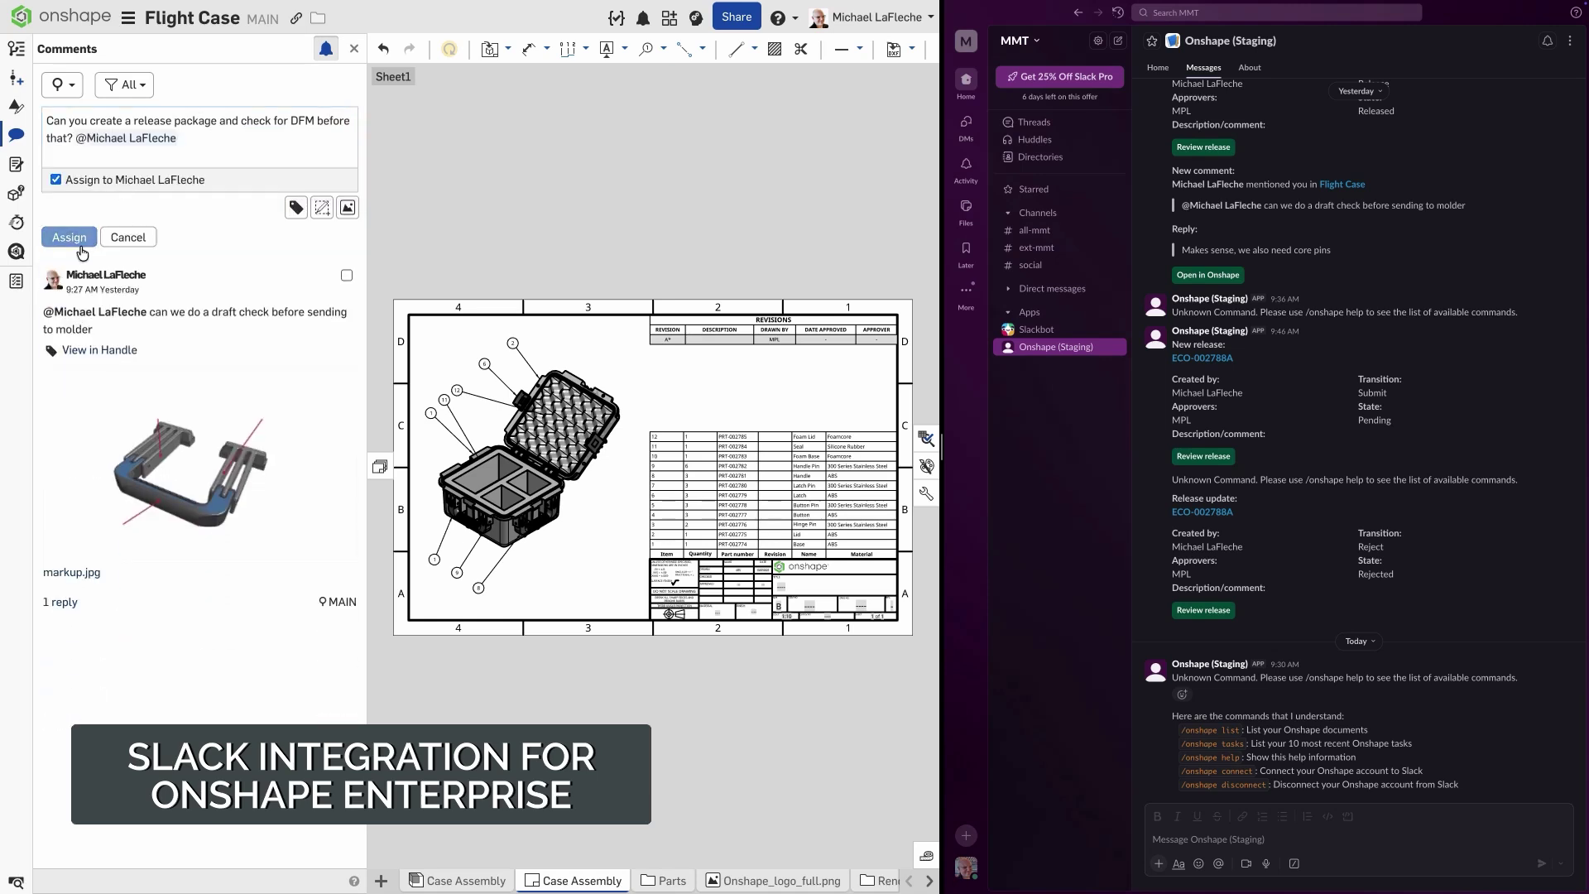
{"action": "left_click", "coordinate": [73, 239]}
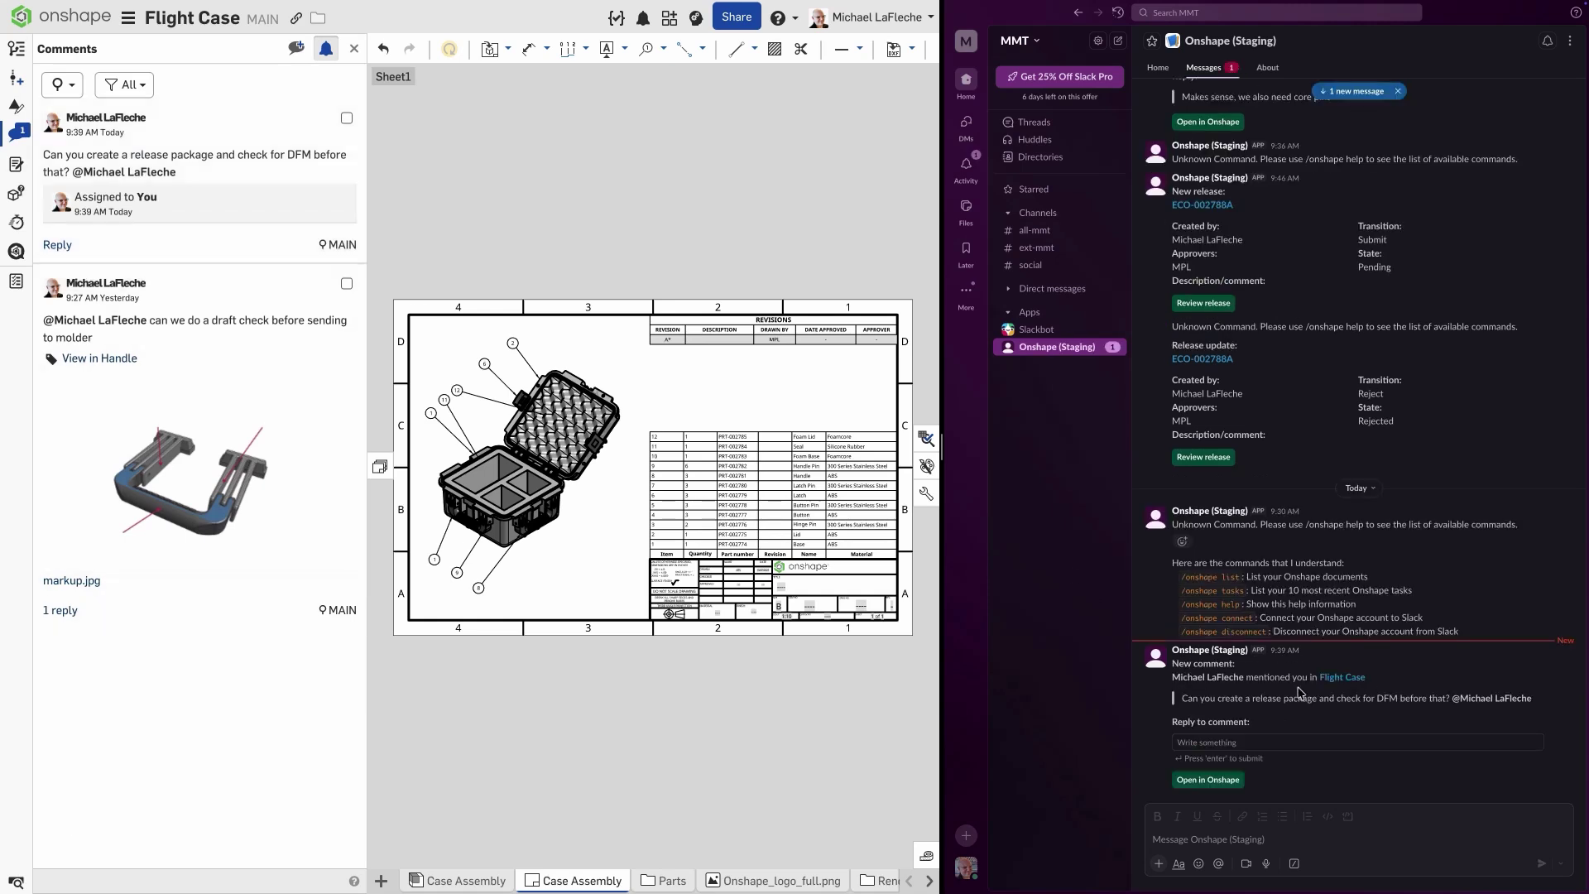
Step: Send a 'Yes,' reply to the comment from Slack and expand its reply thread
{"action": "left_click", "coordinate": [1291, 743]}
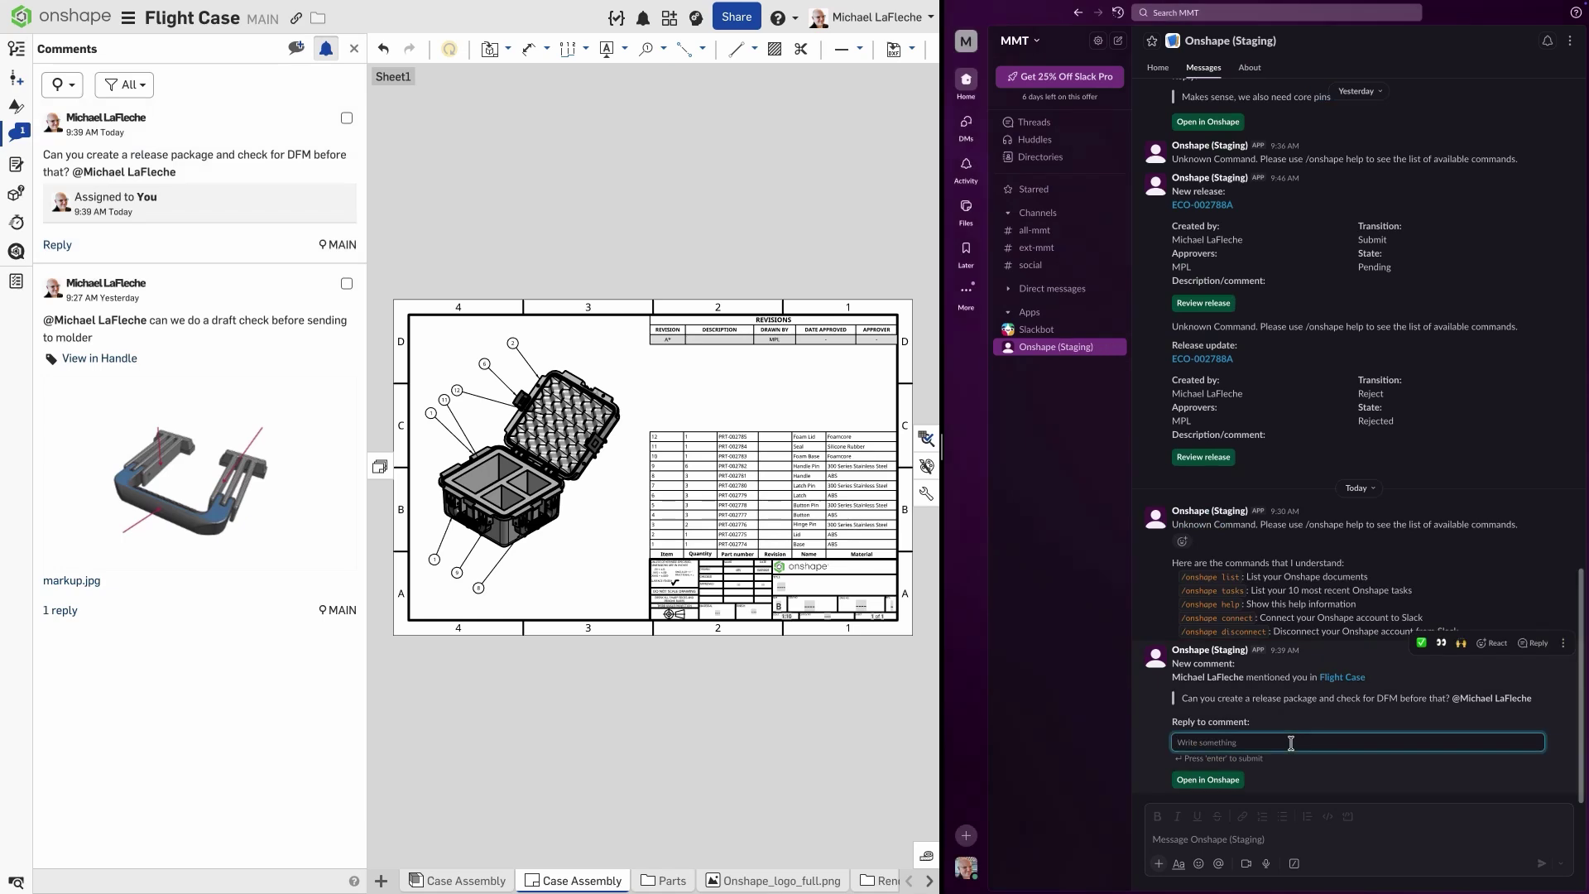
{"action": "type", "text": "Yes, happy to..."}
{"action": "key", "text": "Return"}
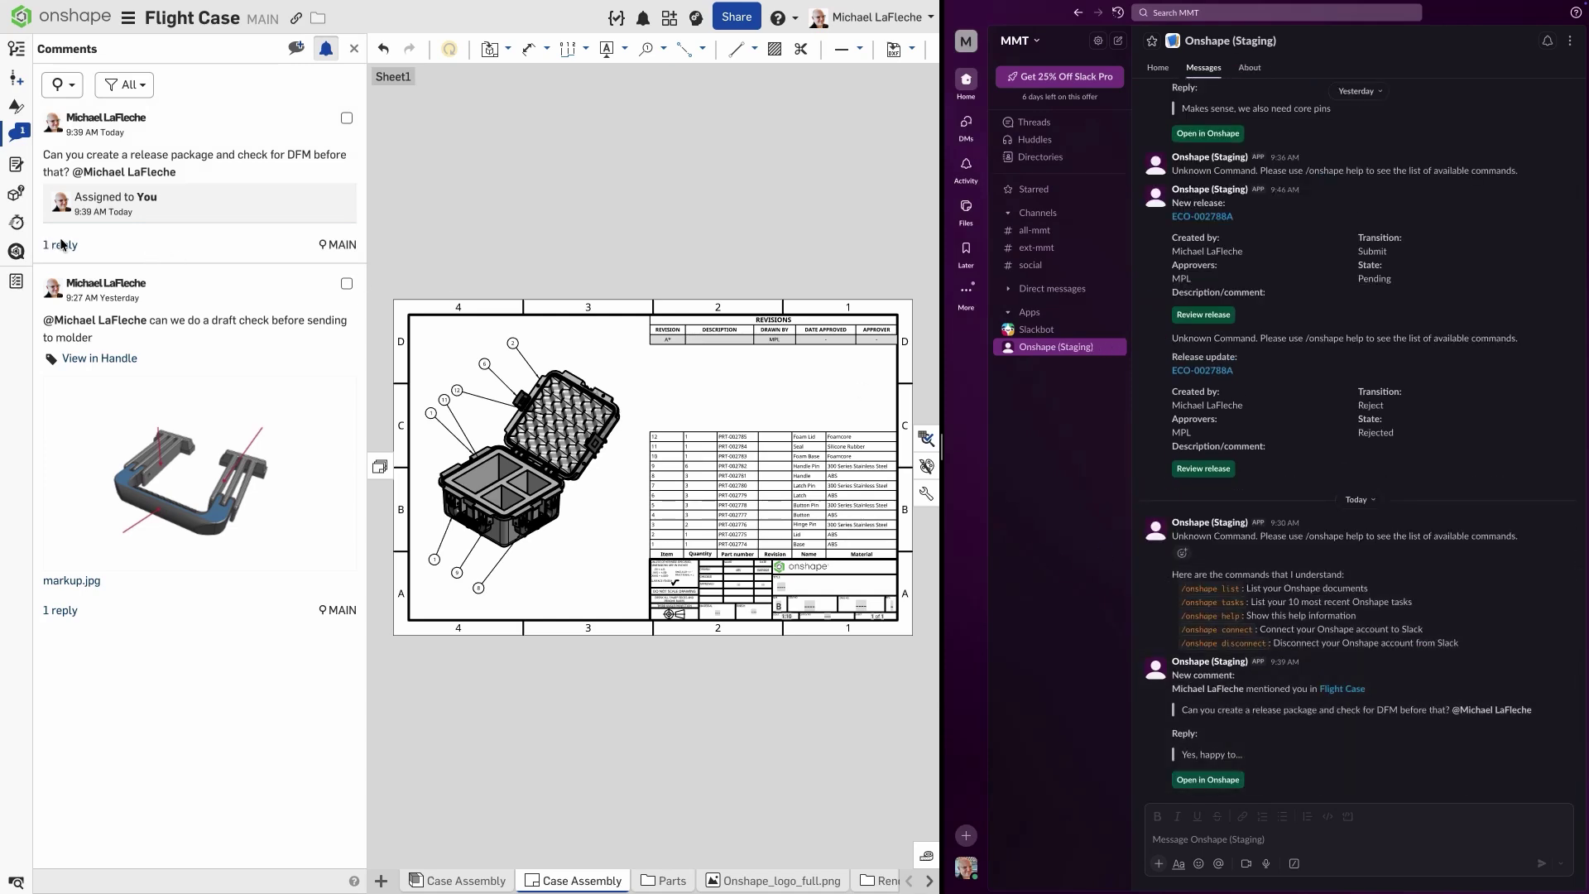
{"action": "left_click", "coordinate": [62, 244]}
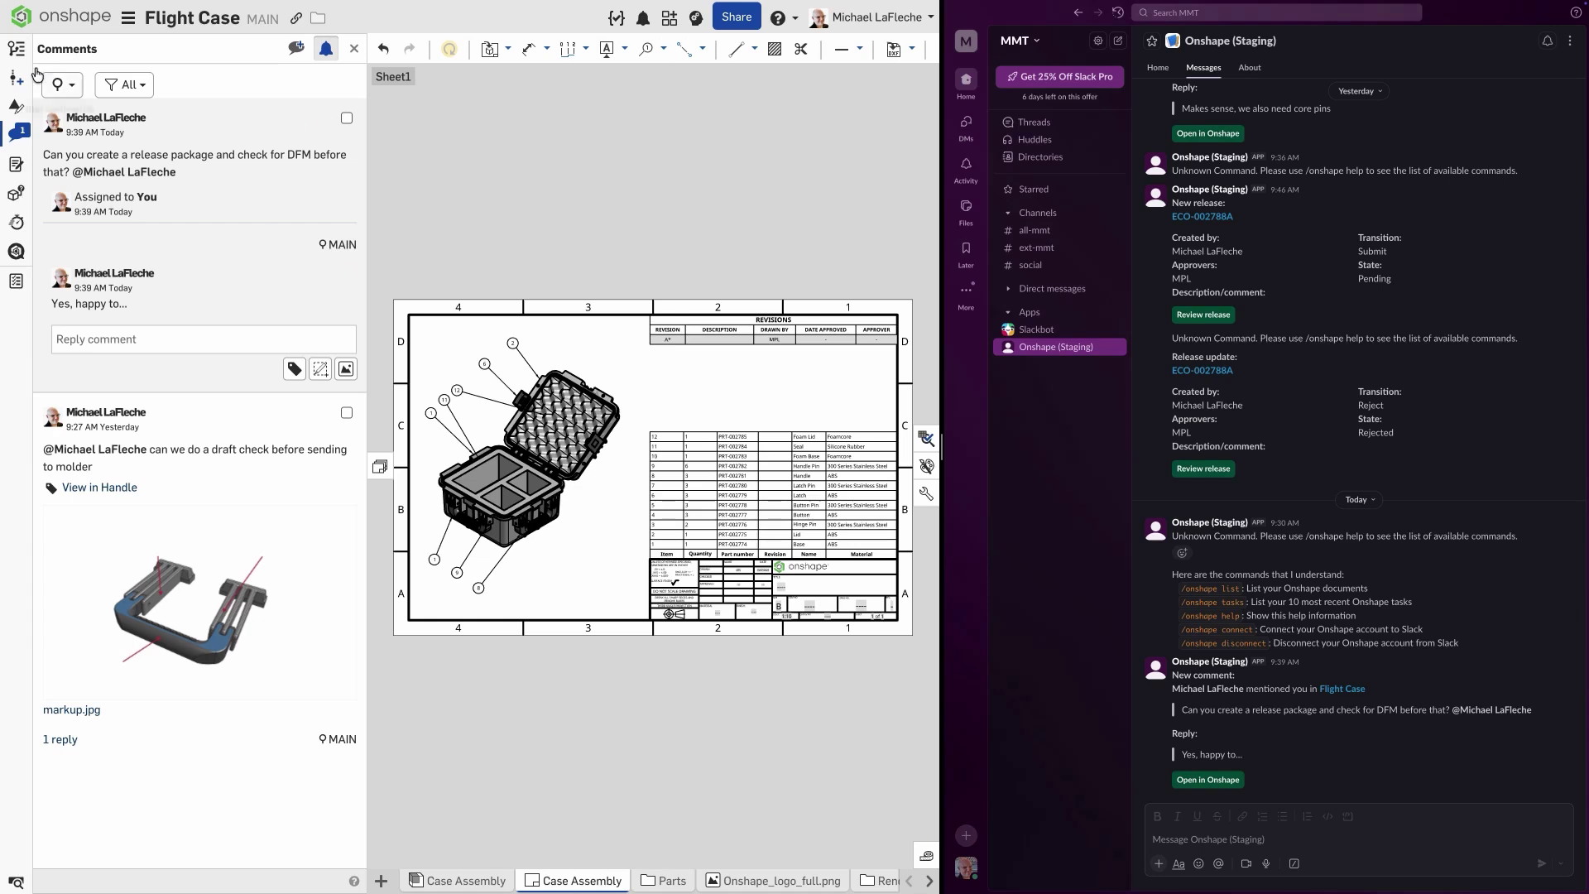
Step: Submit a release candidate with the default workflow and Change Control Board as observer
{"action": "left_click", "coordinate": [17, 49]}
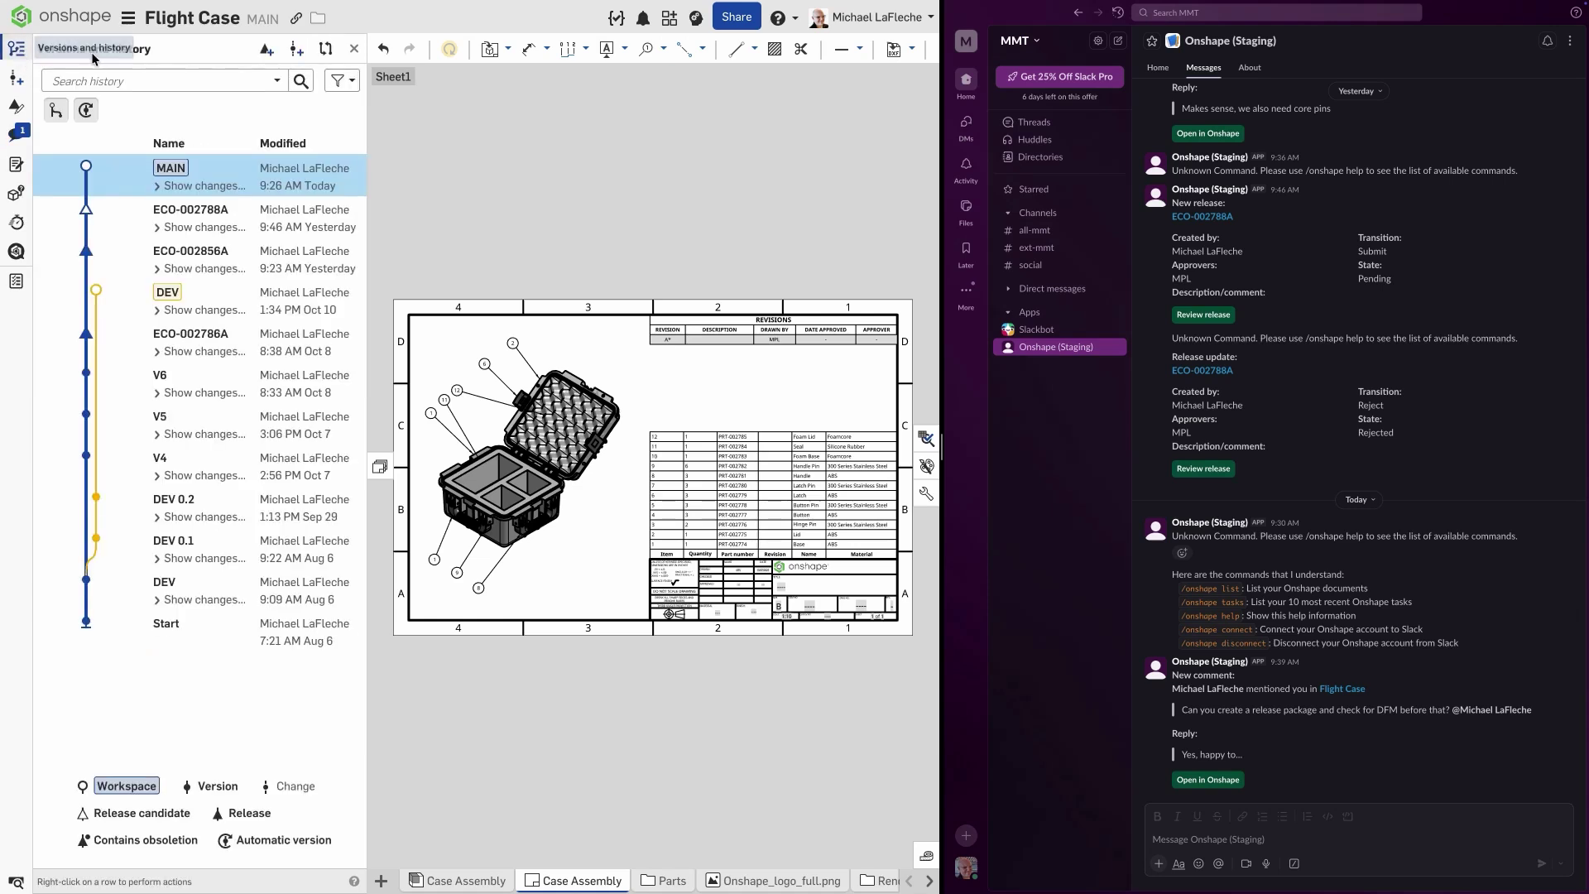
{"action": "left_click", "coordinate": [266, 50]}
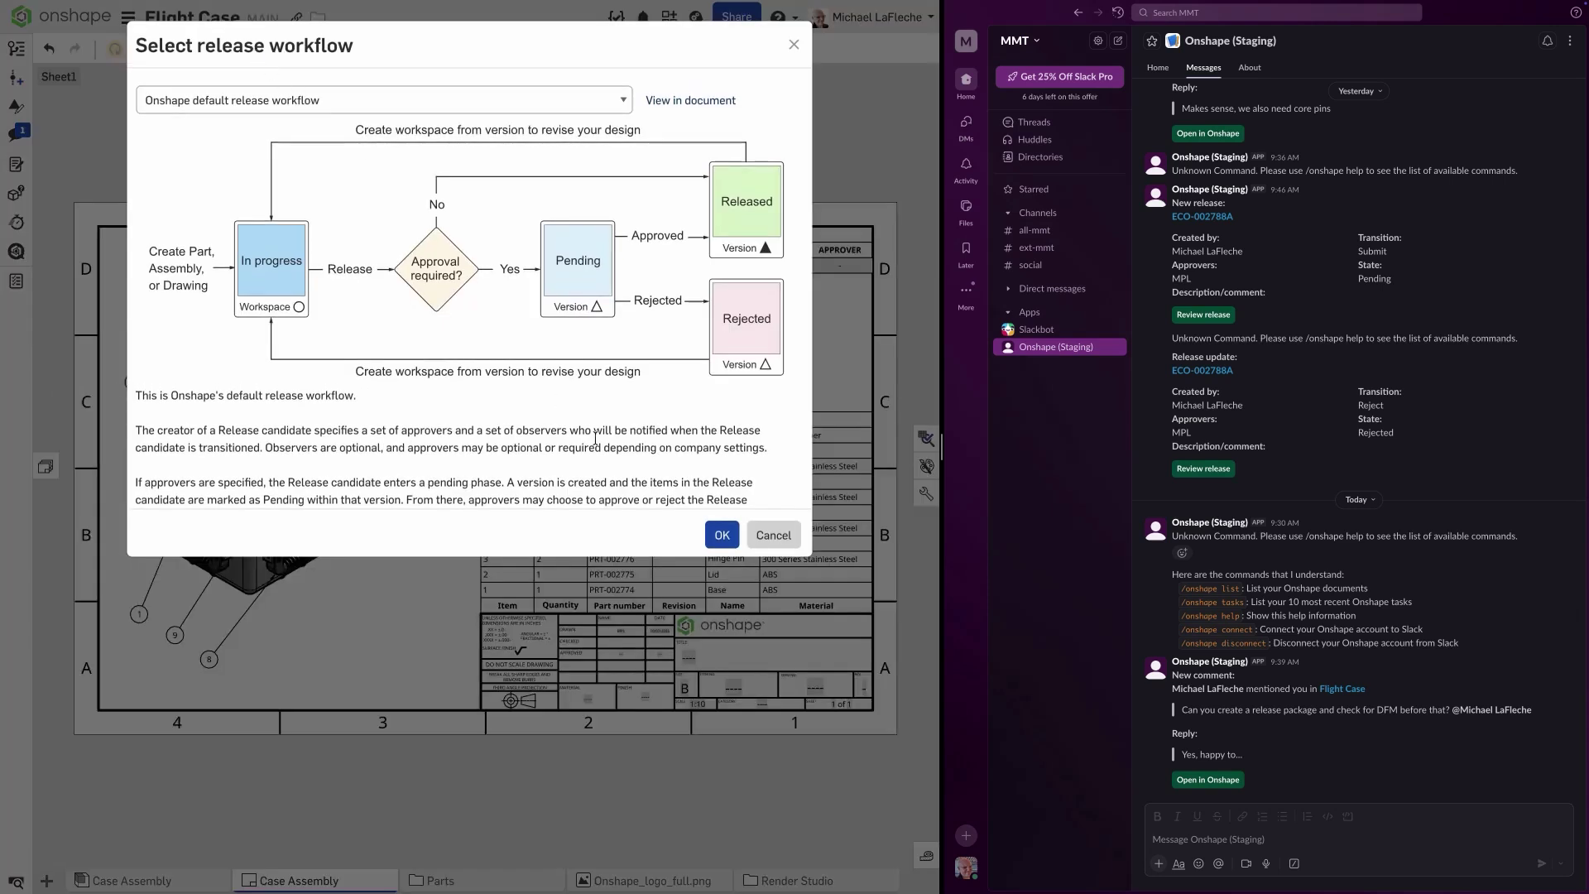
{"action": "left_click", "coordinate": [722, 534]}
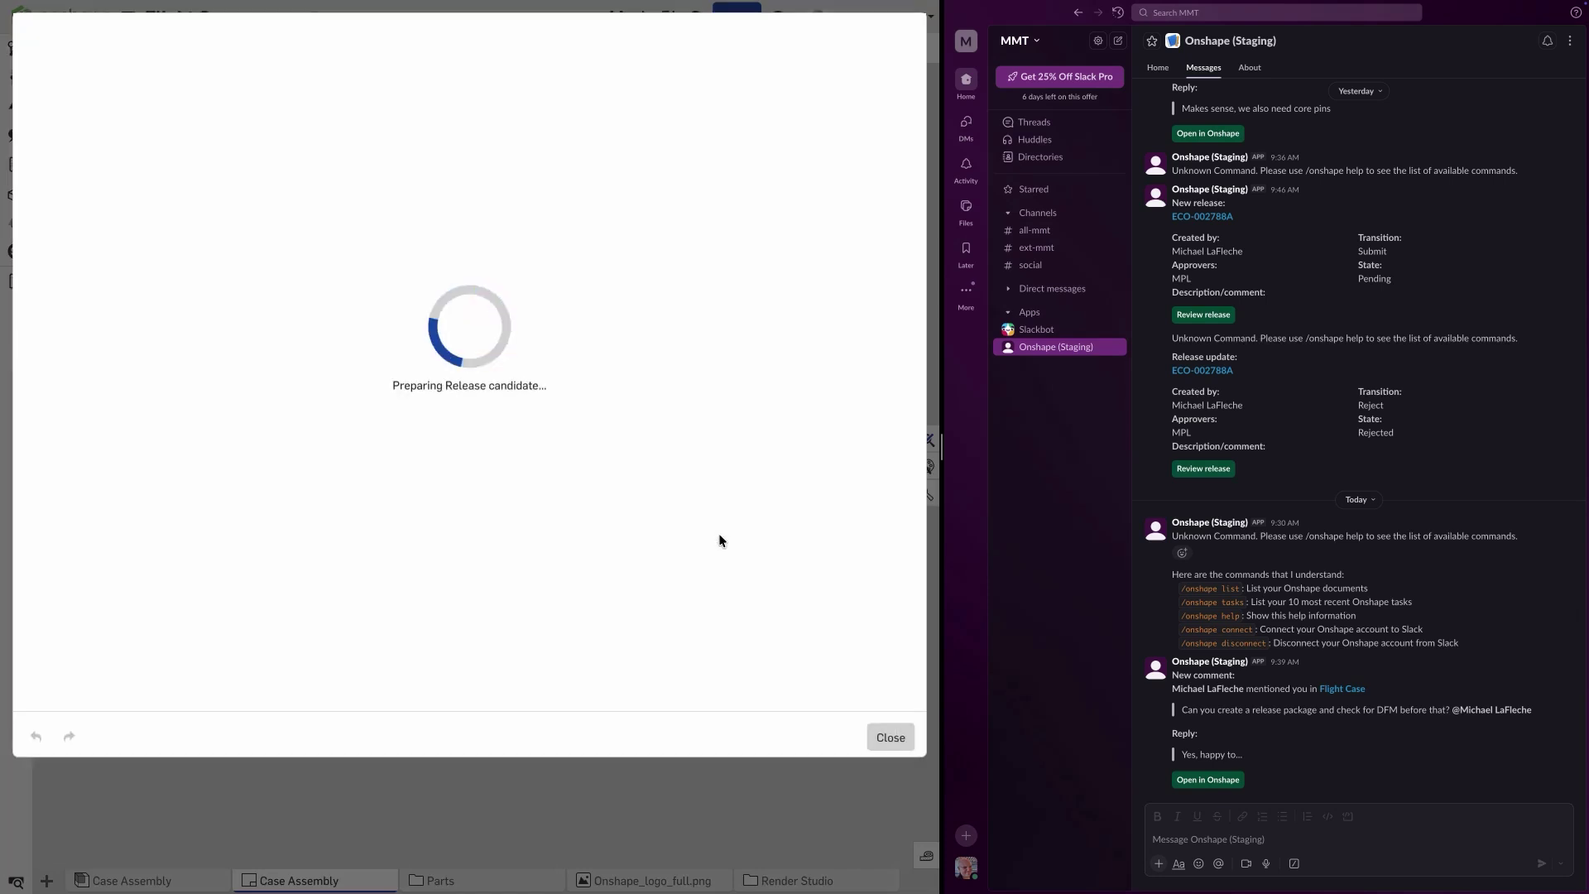
{"action": "left_click", "coordinate": [636, 654]}
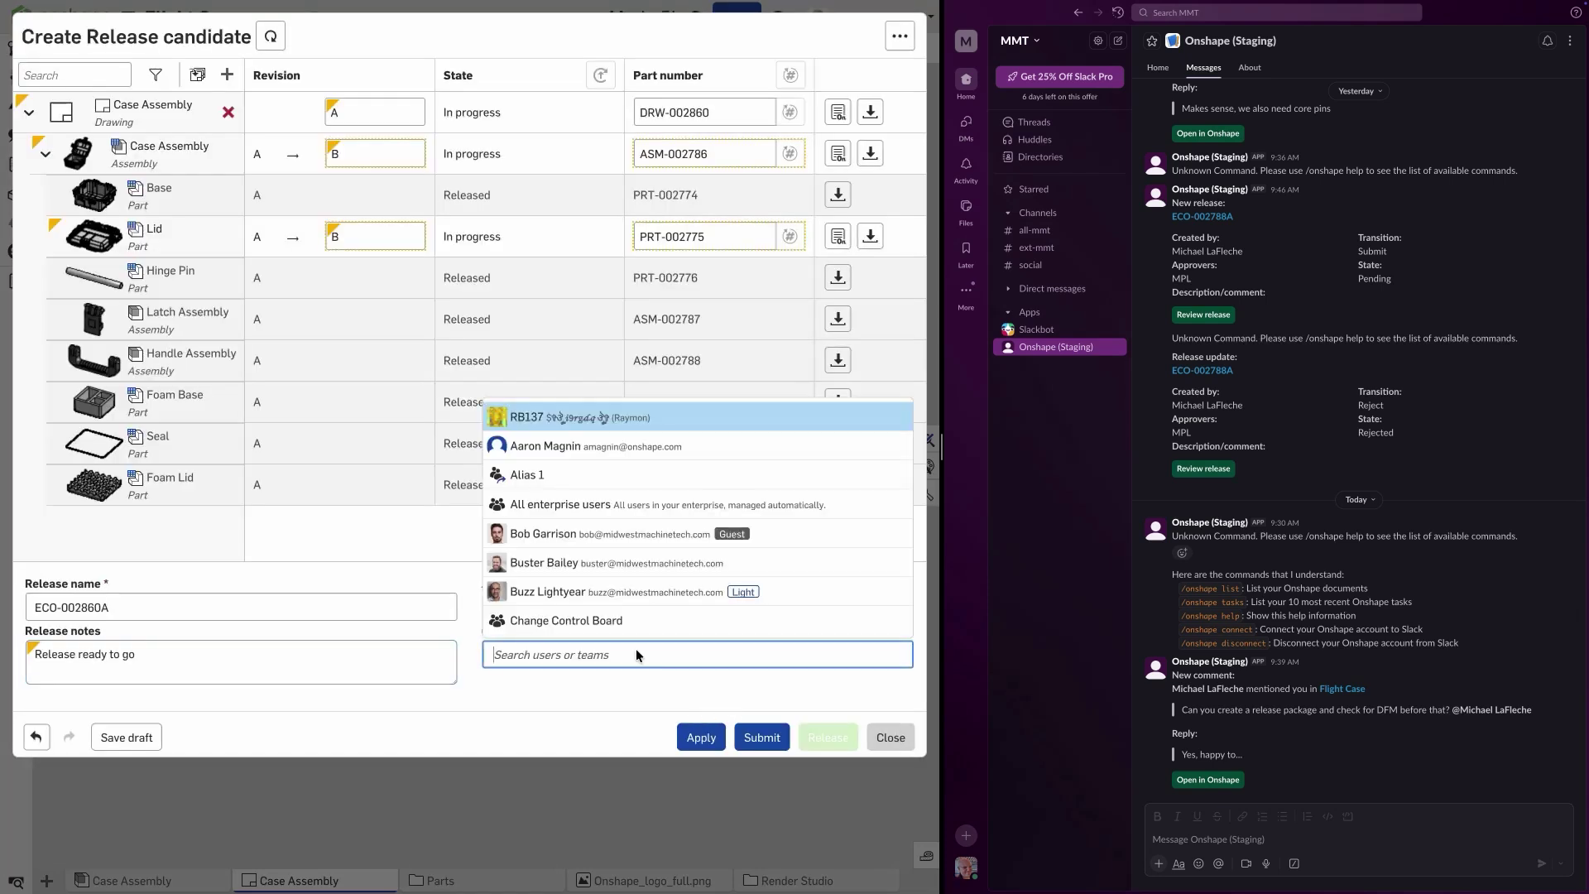
{"action": "left_click", "coordinate": [632, 622]}
{"action": "left_click", "coordinate": [762, 737]}
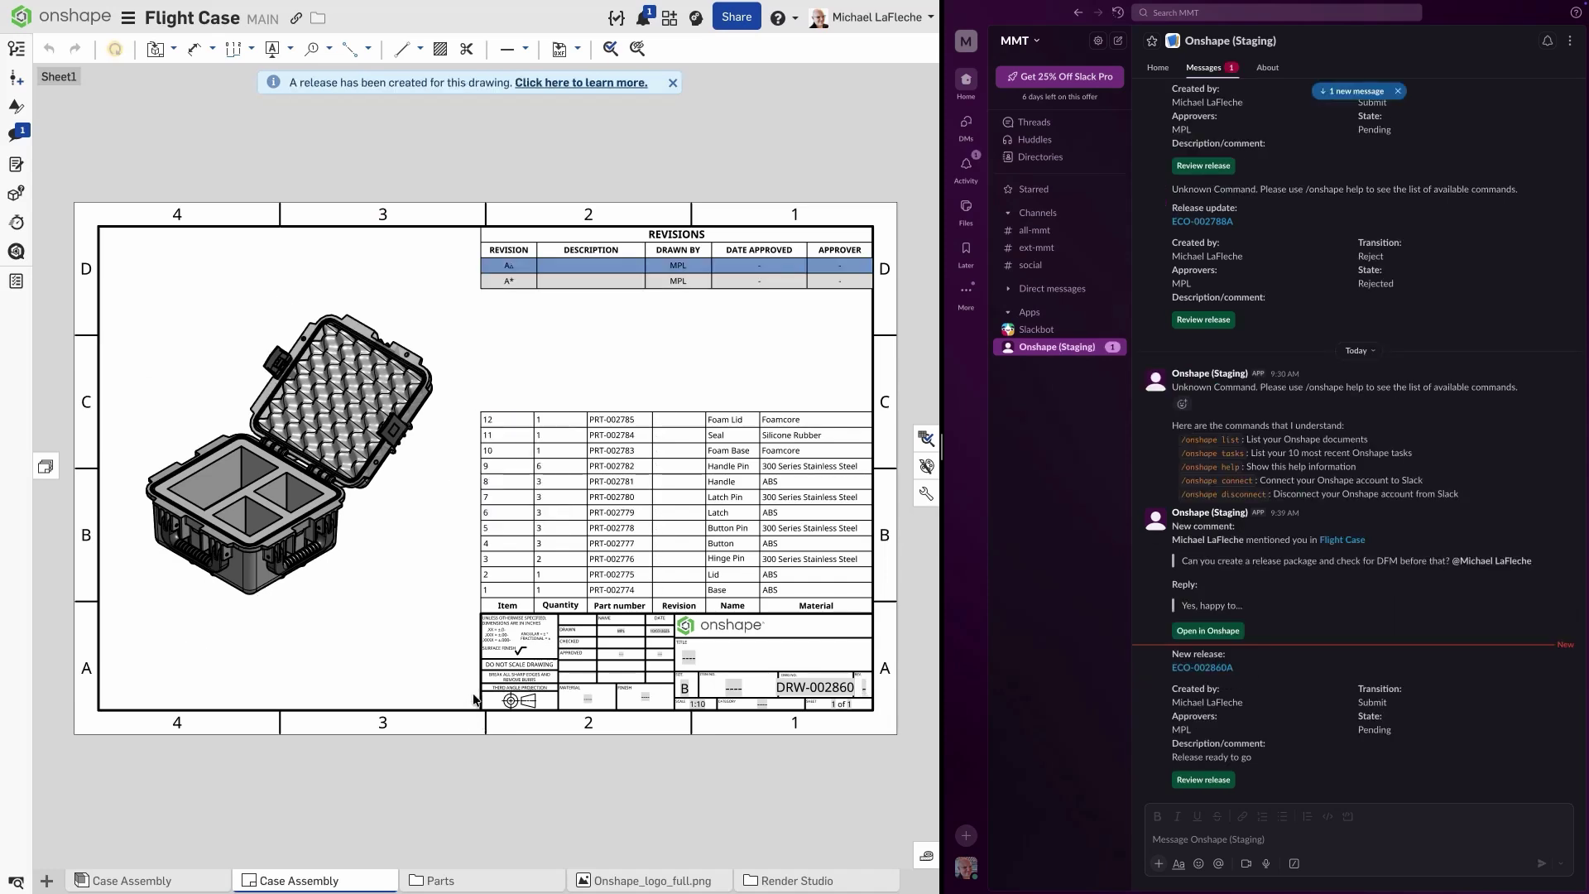
Step: Review ECO-002860A, comment 'looks good', and release it
{"action": "left_click", "coordinate": [15, 49]}
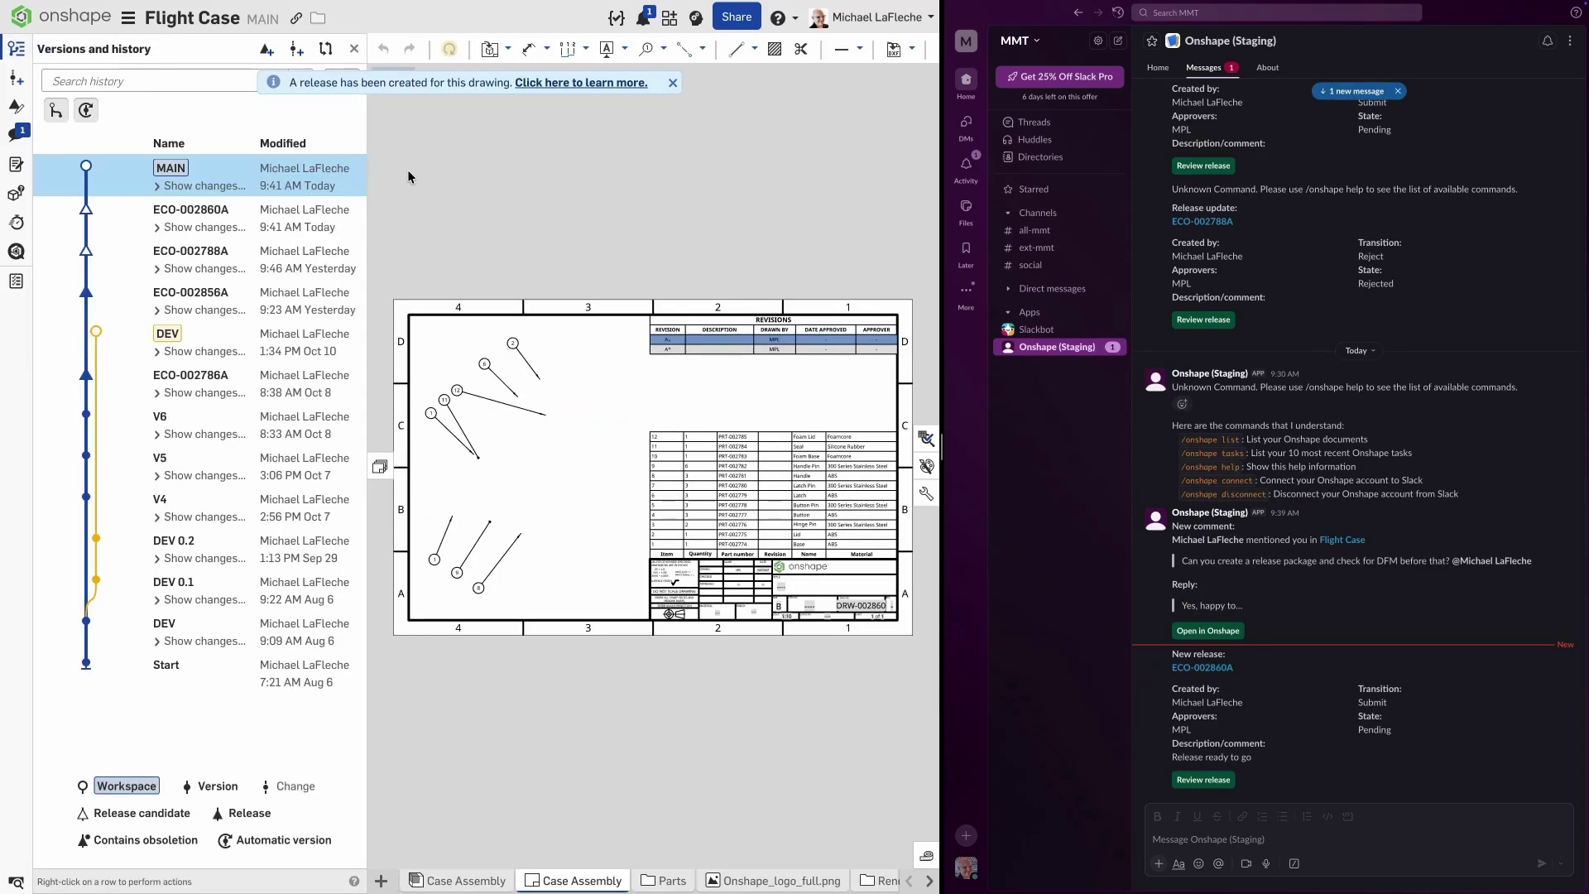
{"action": "left_click", "coordinate": [305, 219]}
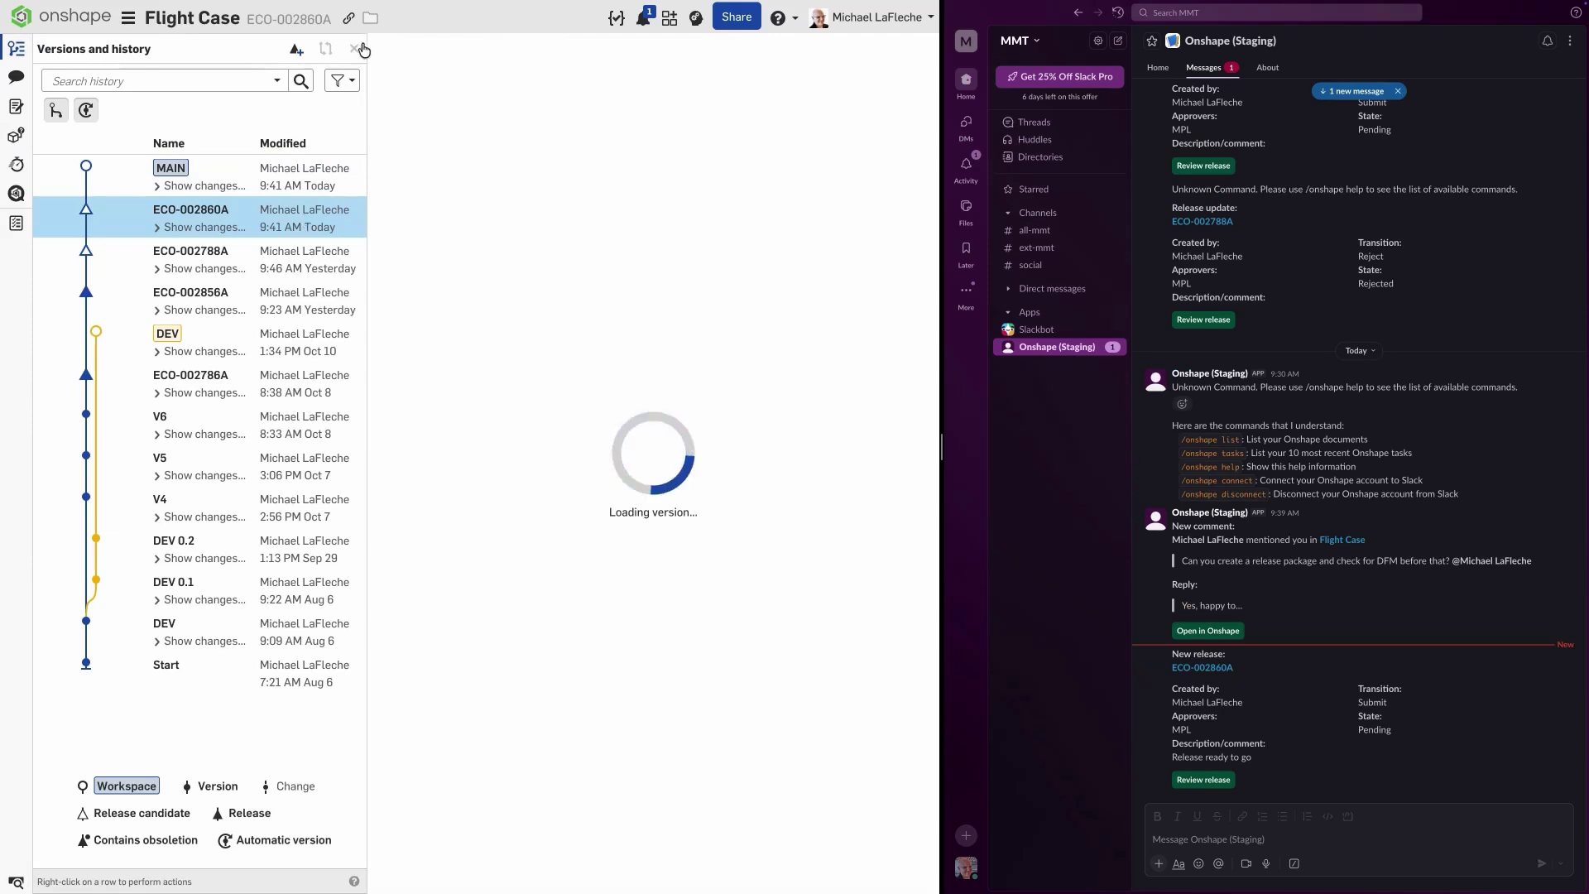
{"action": "left_click", "coordinate": [1203, 780]}
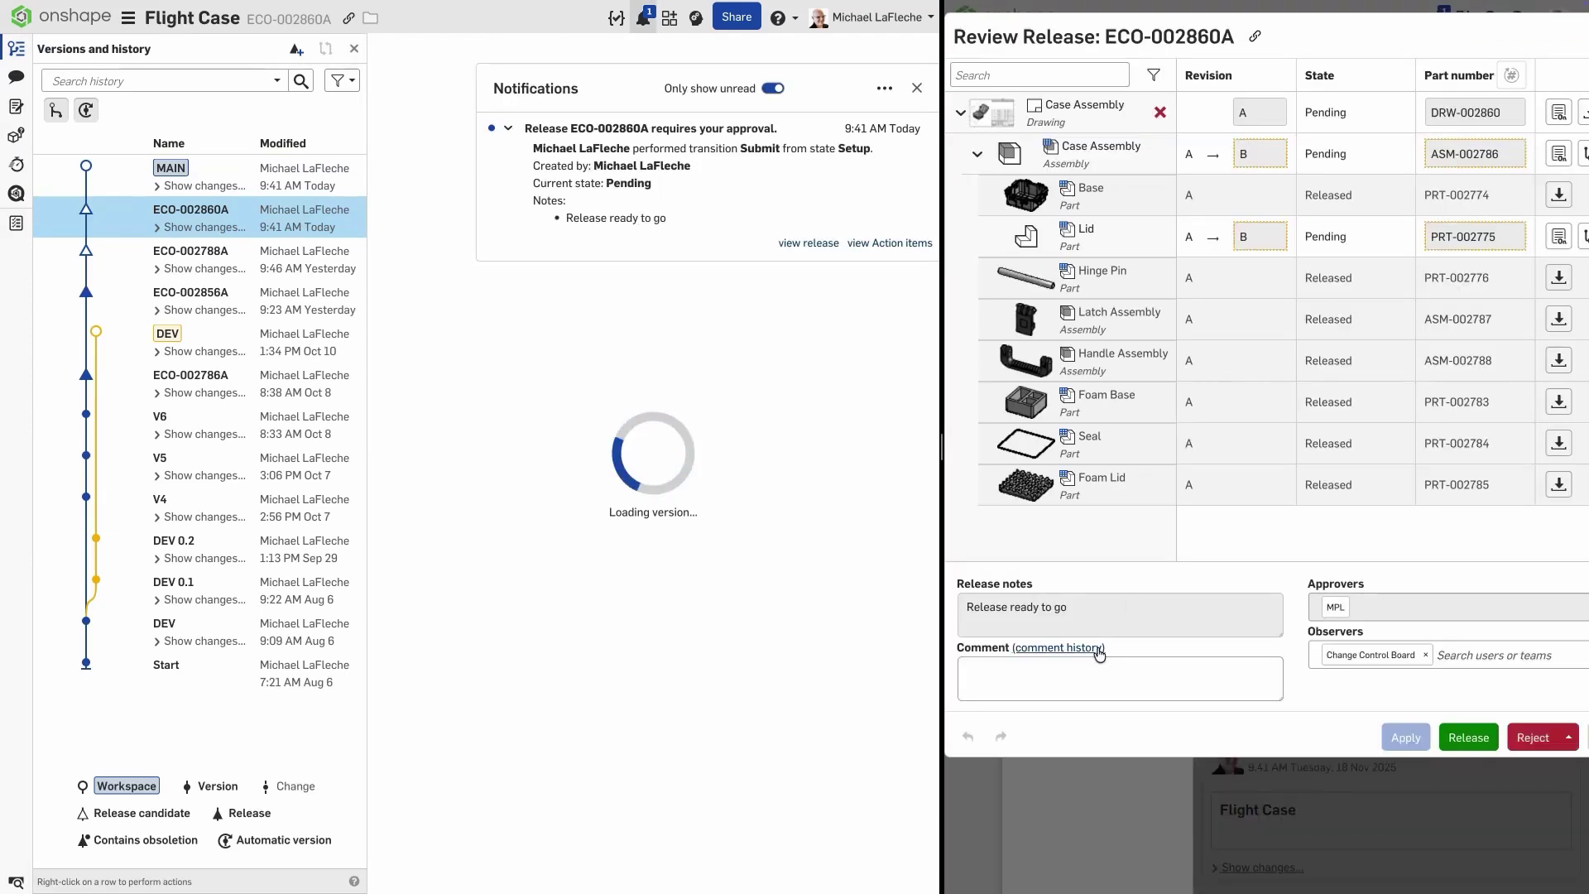
{"action": "left_click", "coordinate": [1101, 677]}
{"action": "type", "text": "looks good"}
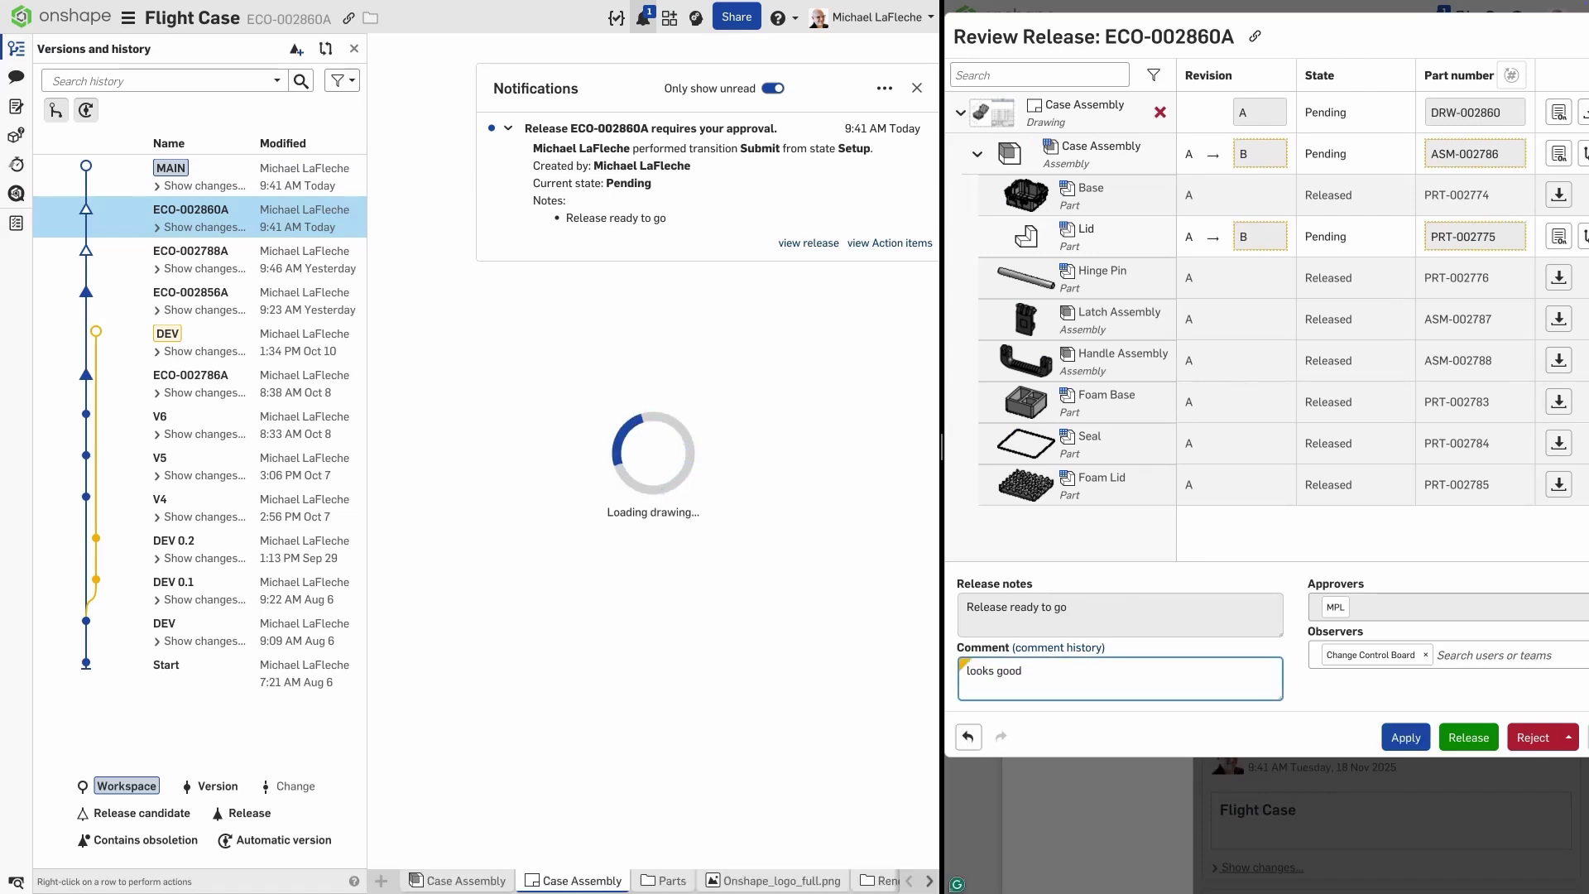
{"action": "left_click", "coordinate": [1469, 738]}
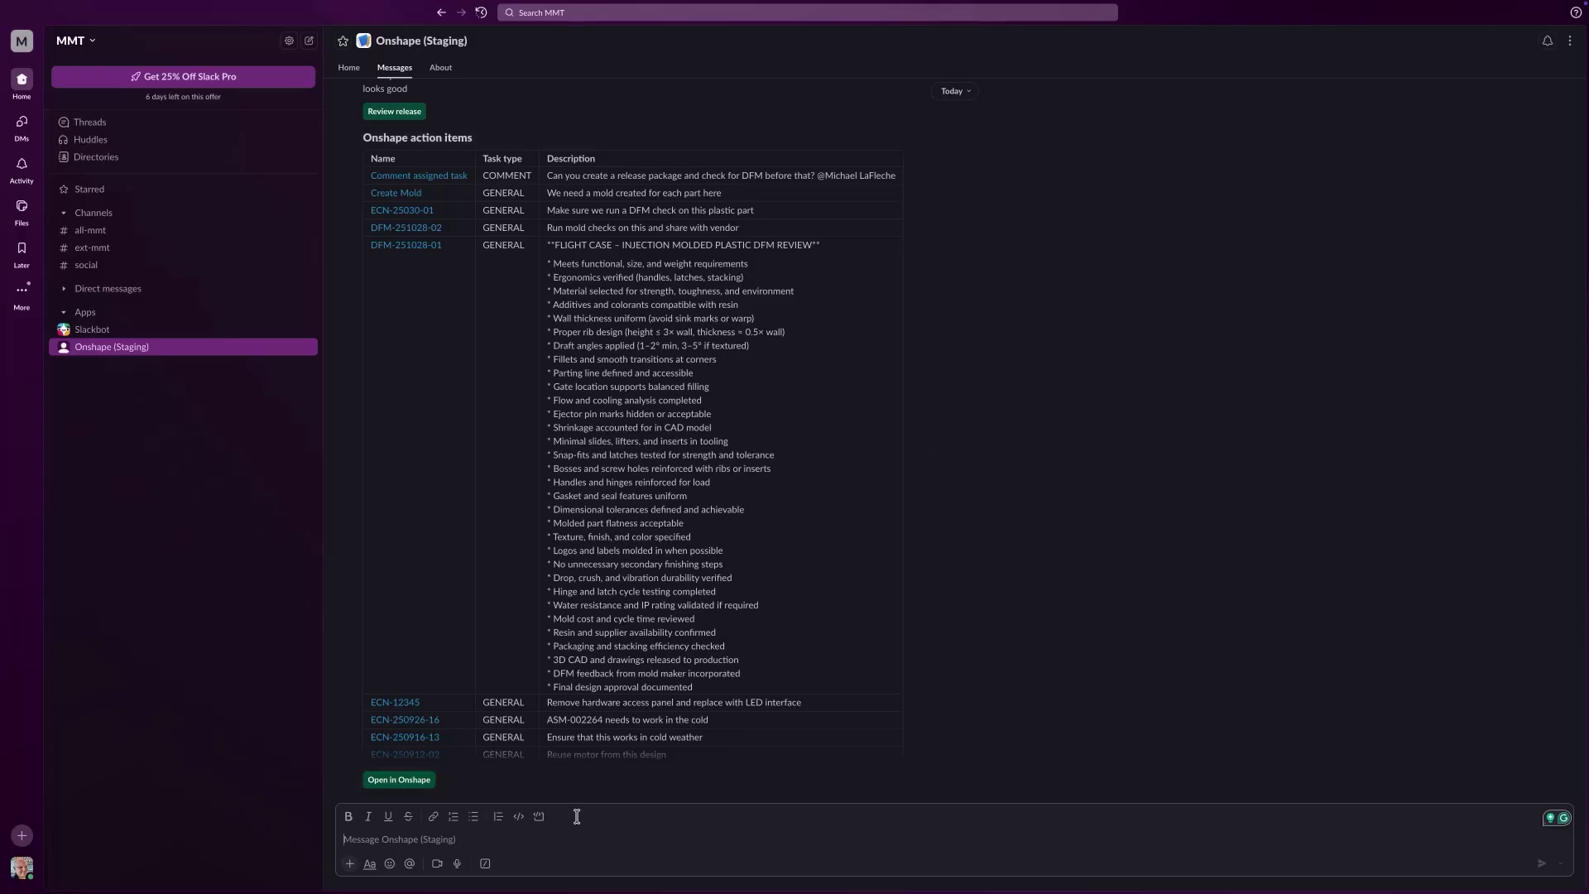
Step: Run /onshape-stage tasks in Slack and view the action items as a full table
{"action": "type", "text": "/"}
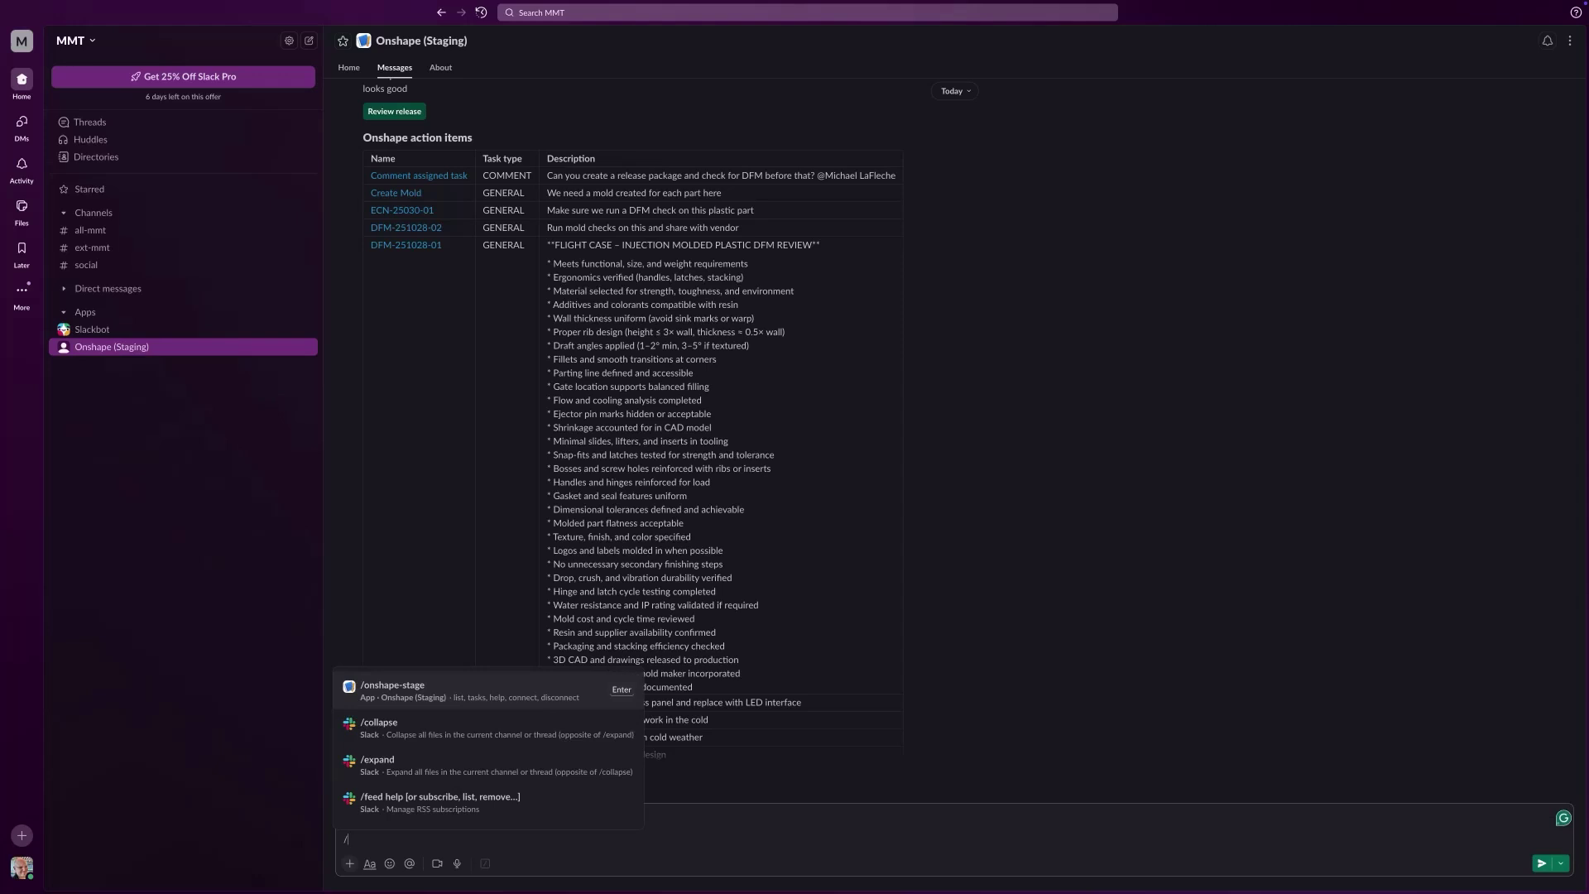
{"action": "left_click", "coordinate": [517, 690]}
{"action": "type", "text": "tasks"}
{"action": "key", "text": "Return"}
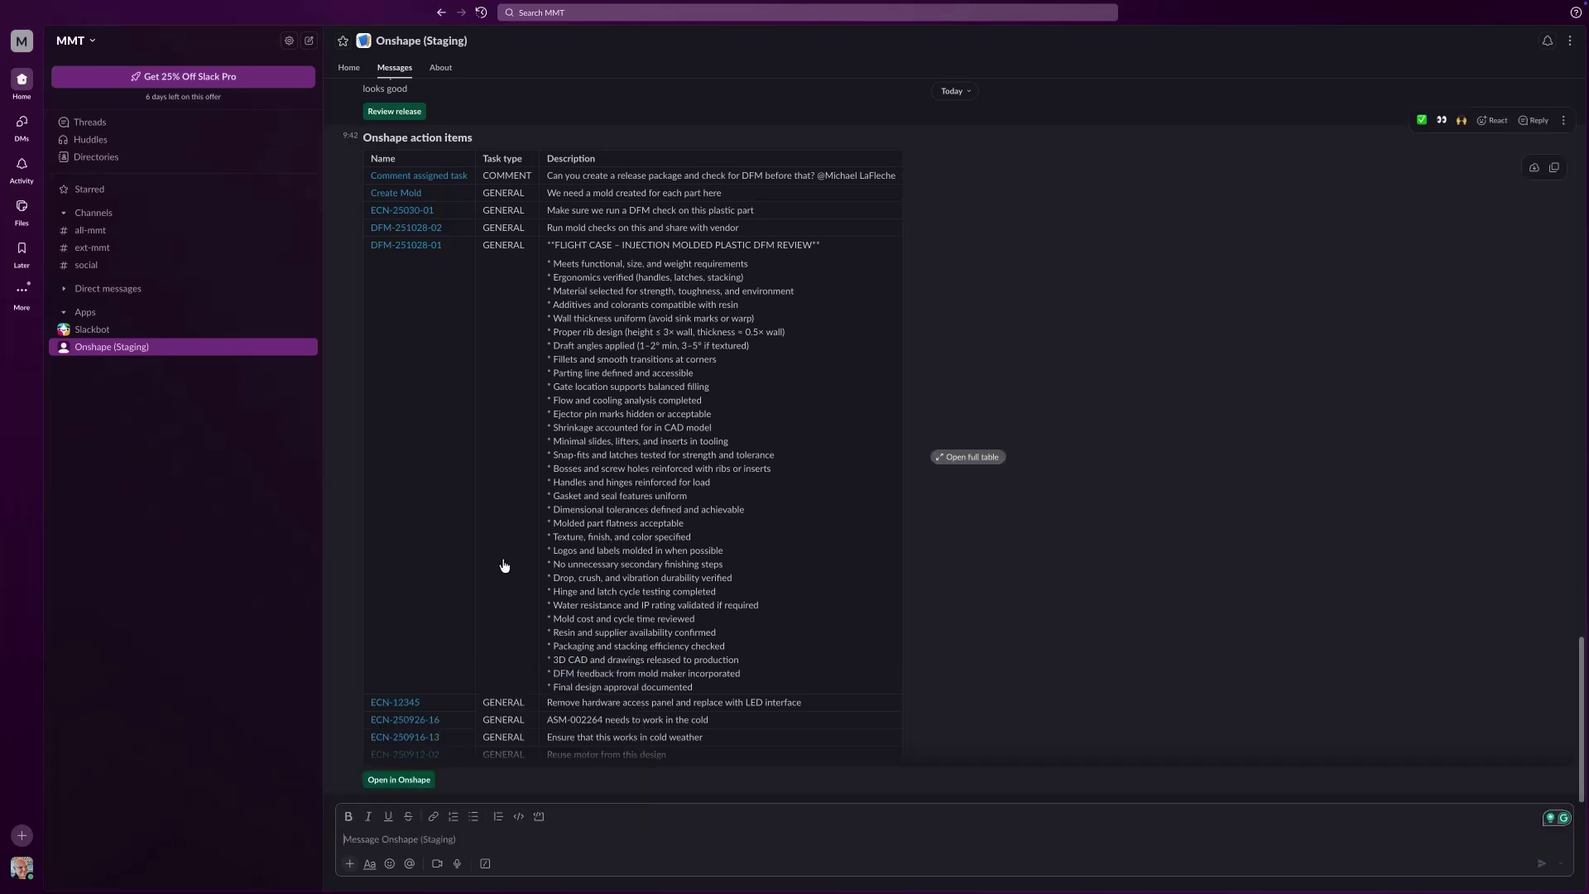
{"action": "left_click", "coordinate": [967, 458]}
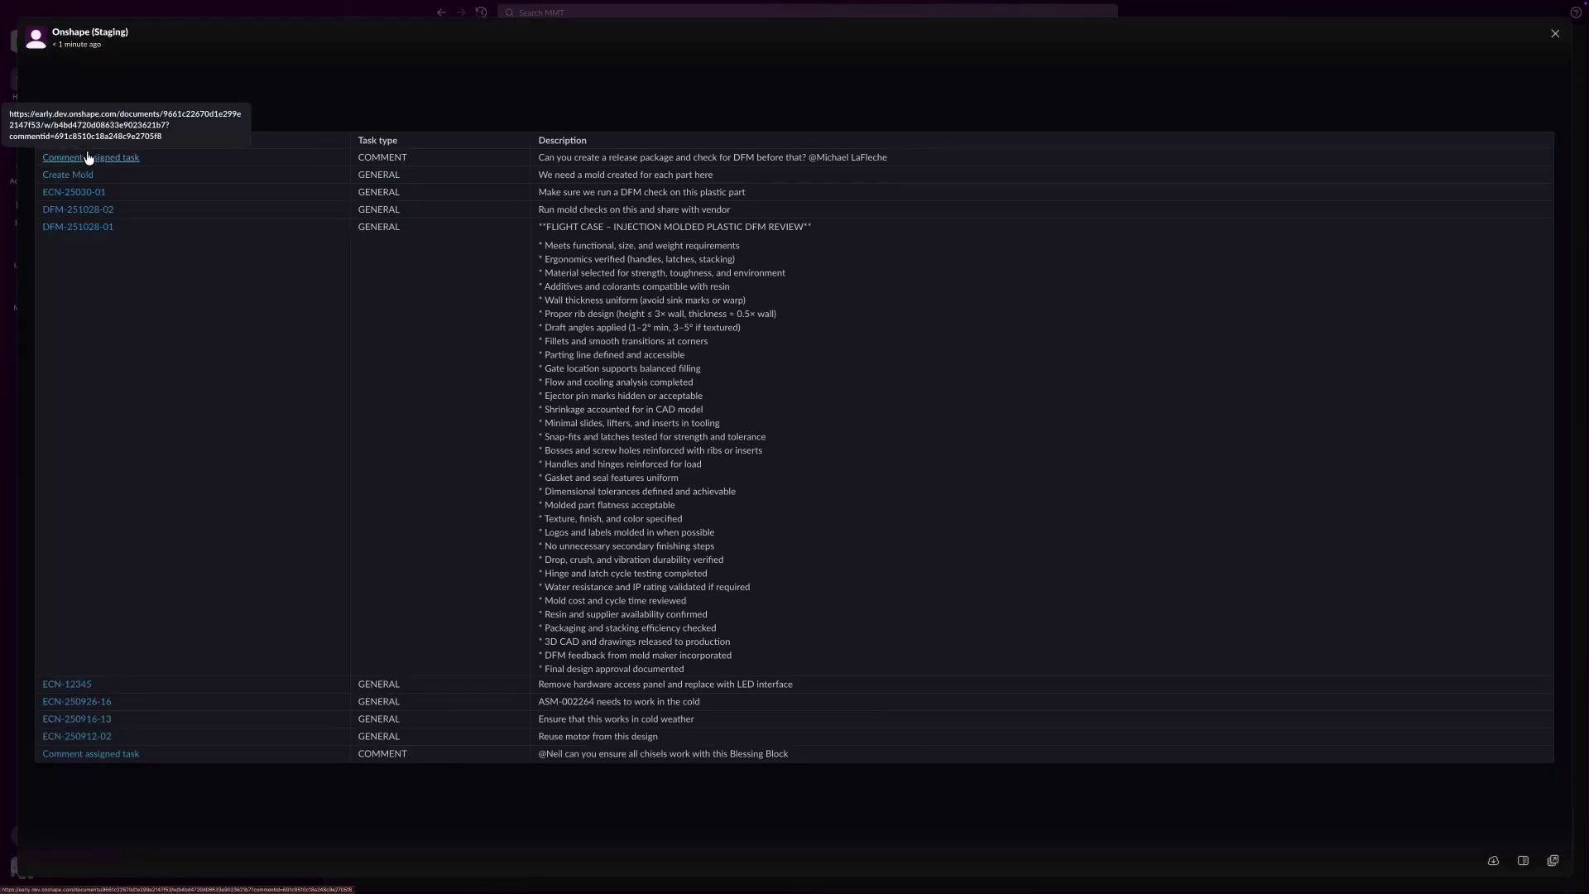
Step: Open the assigned comment task in Onshape, resolve the comment, and return to Slack
{"action": "left_click", "coordinate": [125, 157]}
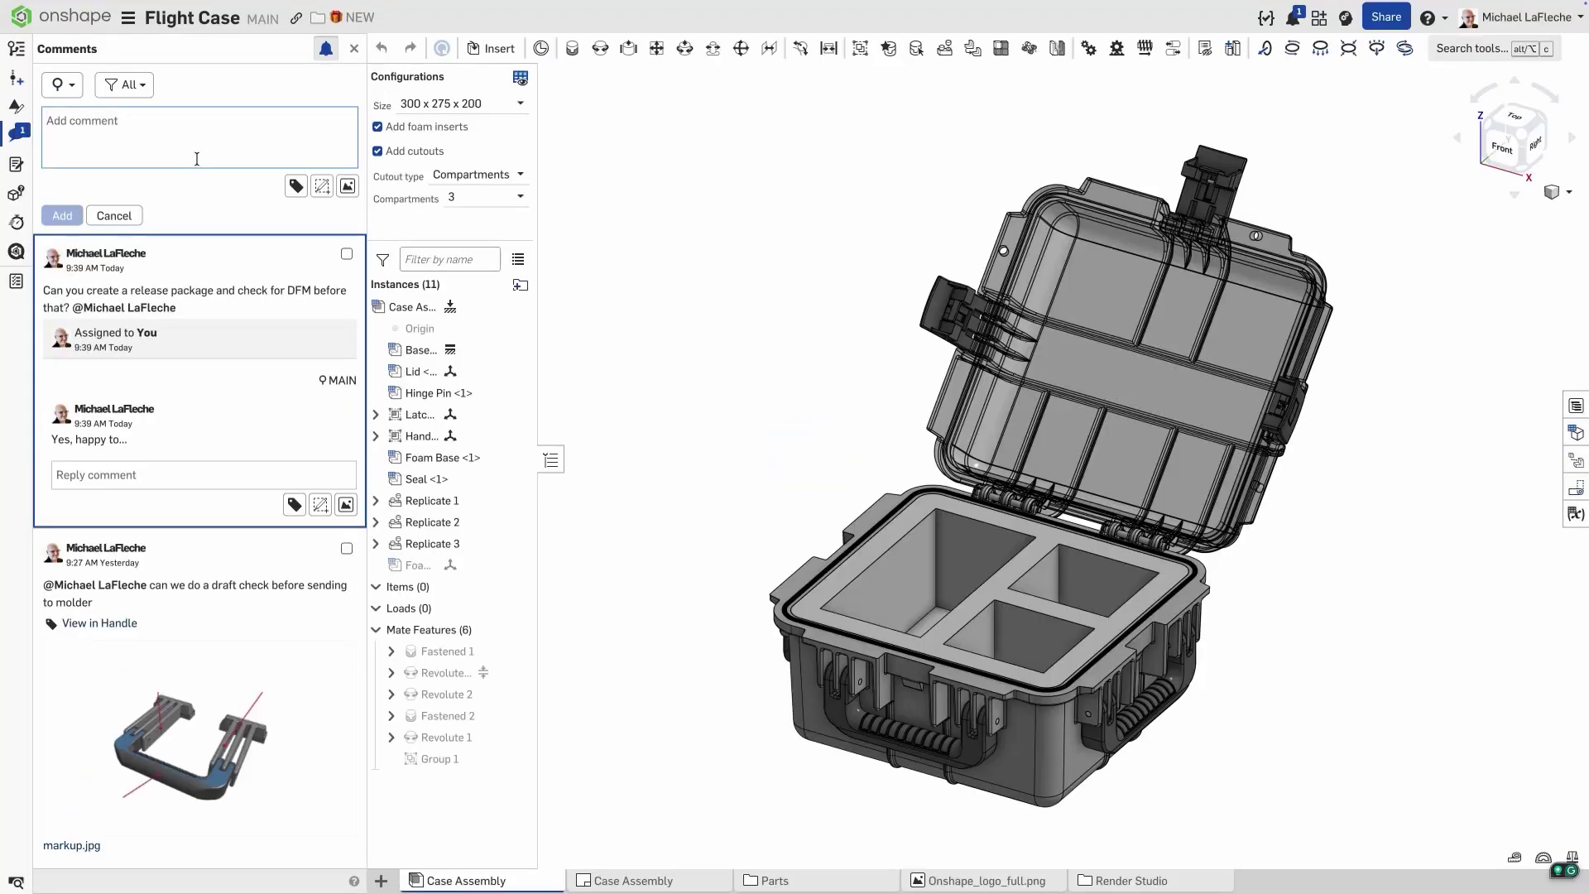
{"action": "left_click", "coordinate": [347, 255]}
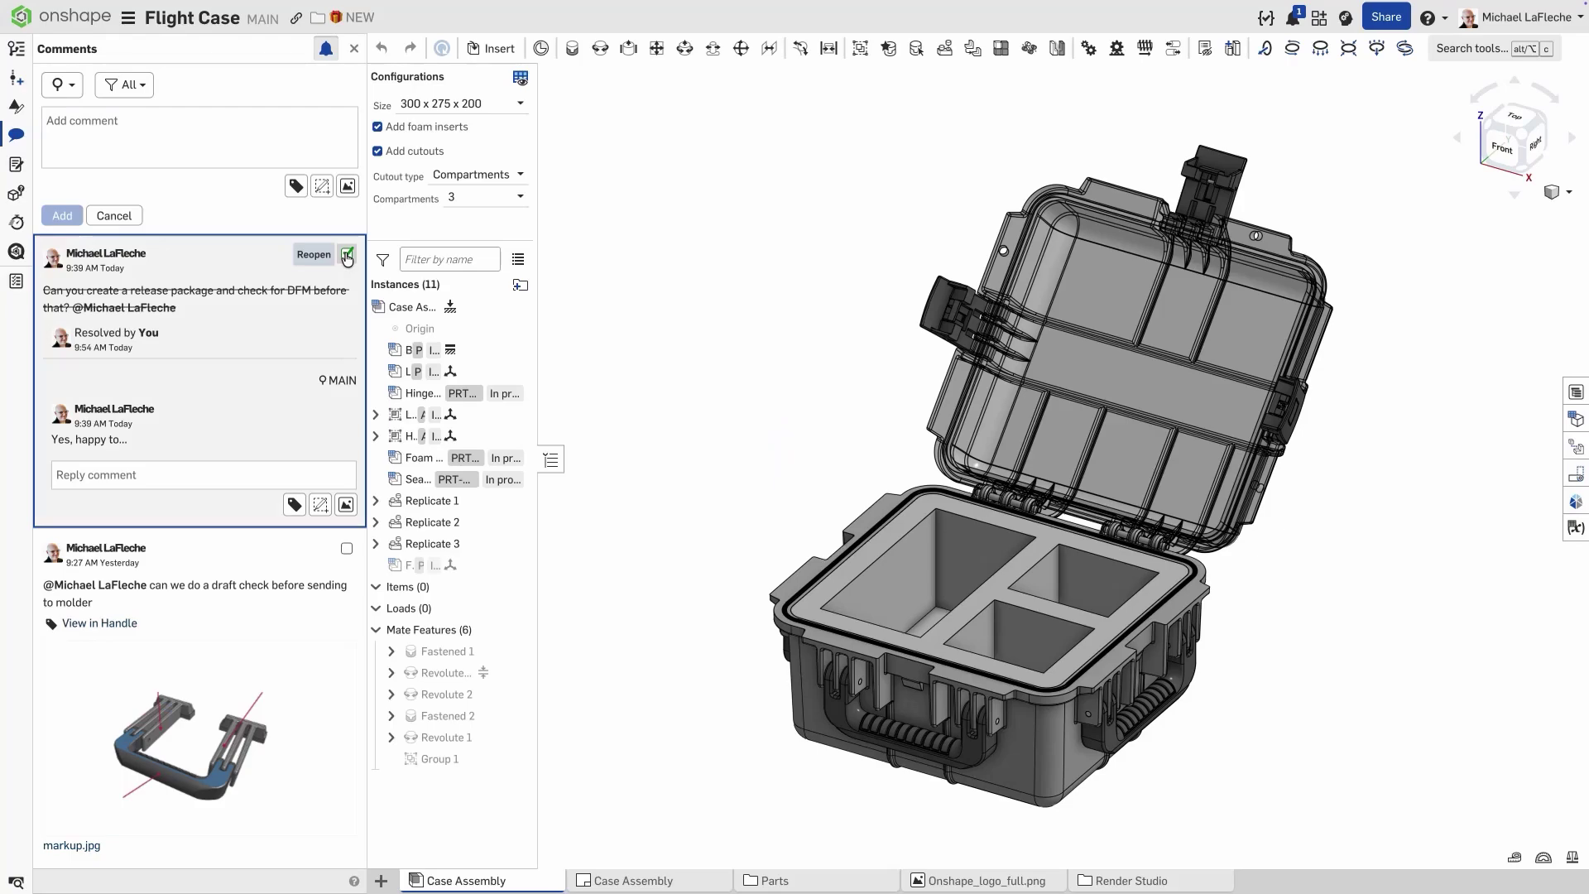
{"action": "key", "text": "alt+Tab"}
{"action": "left_click", "coordinate": [456, 742]}
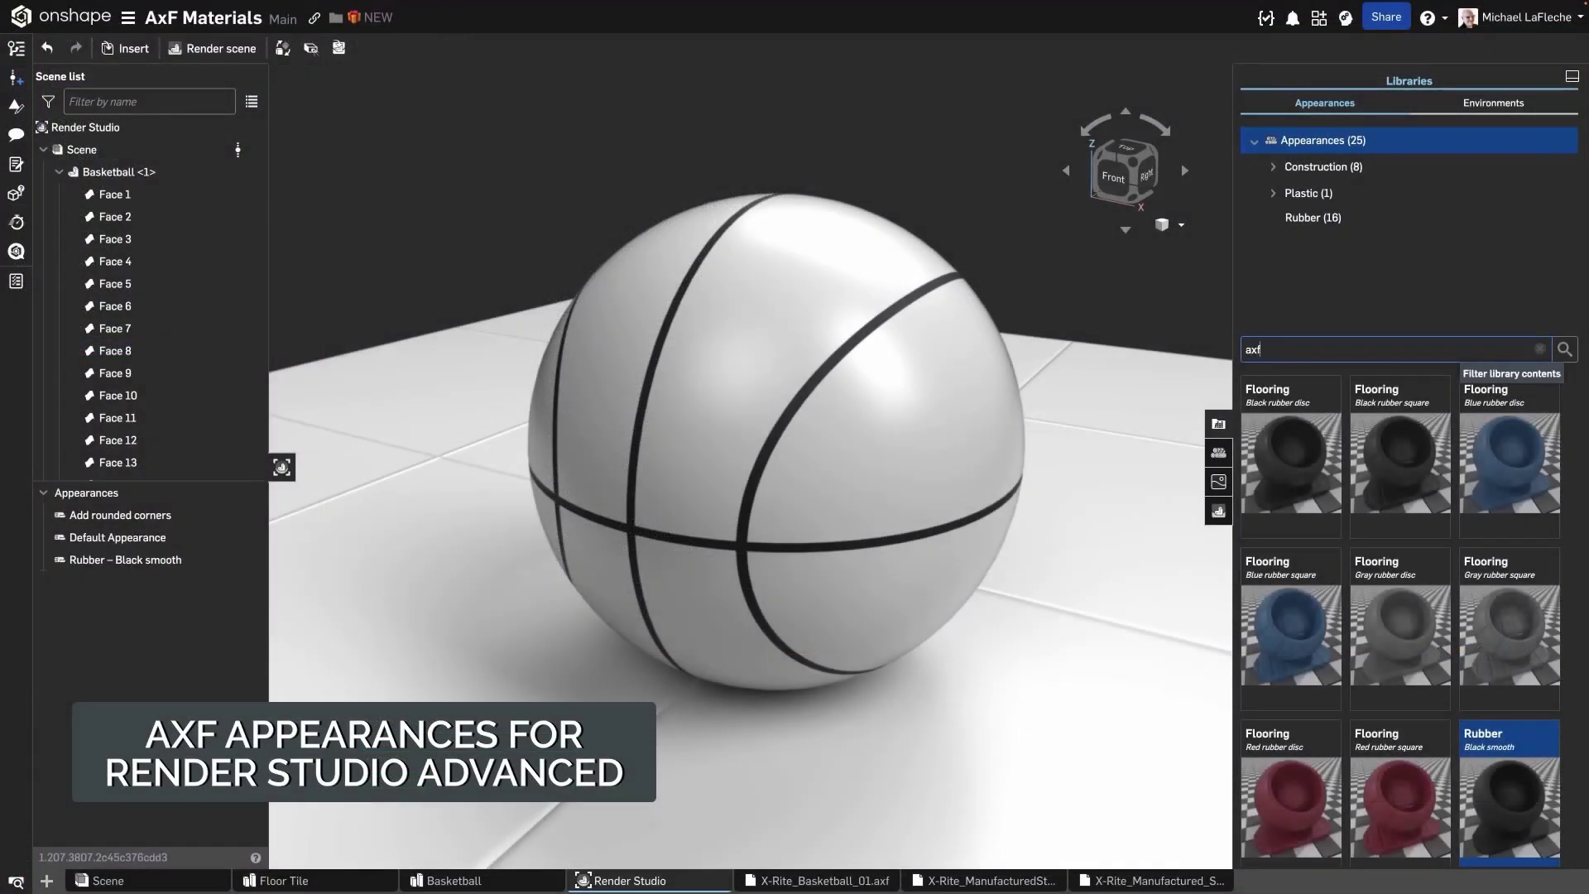
Step: Apply the X-Rite_Basketball_01.axf appearance to the basketball from the 'axf' library search
{"action": "left_click", "coordinate": [1564, 349]}
{"action": "left_click_drag", "start_coordinate": [1289, 431], "coordinate": [809, 302]}
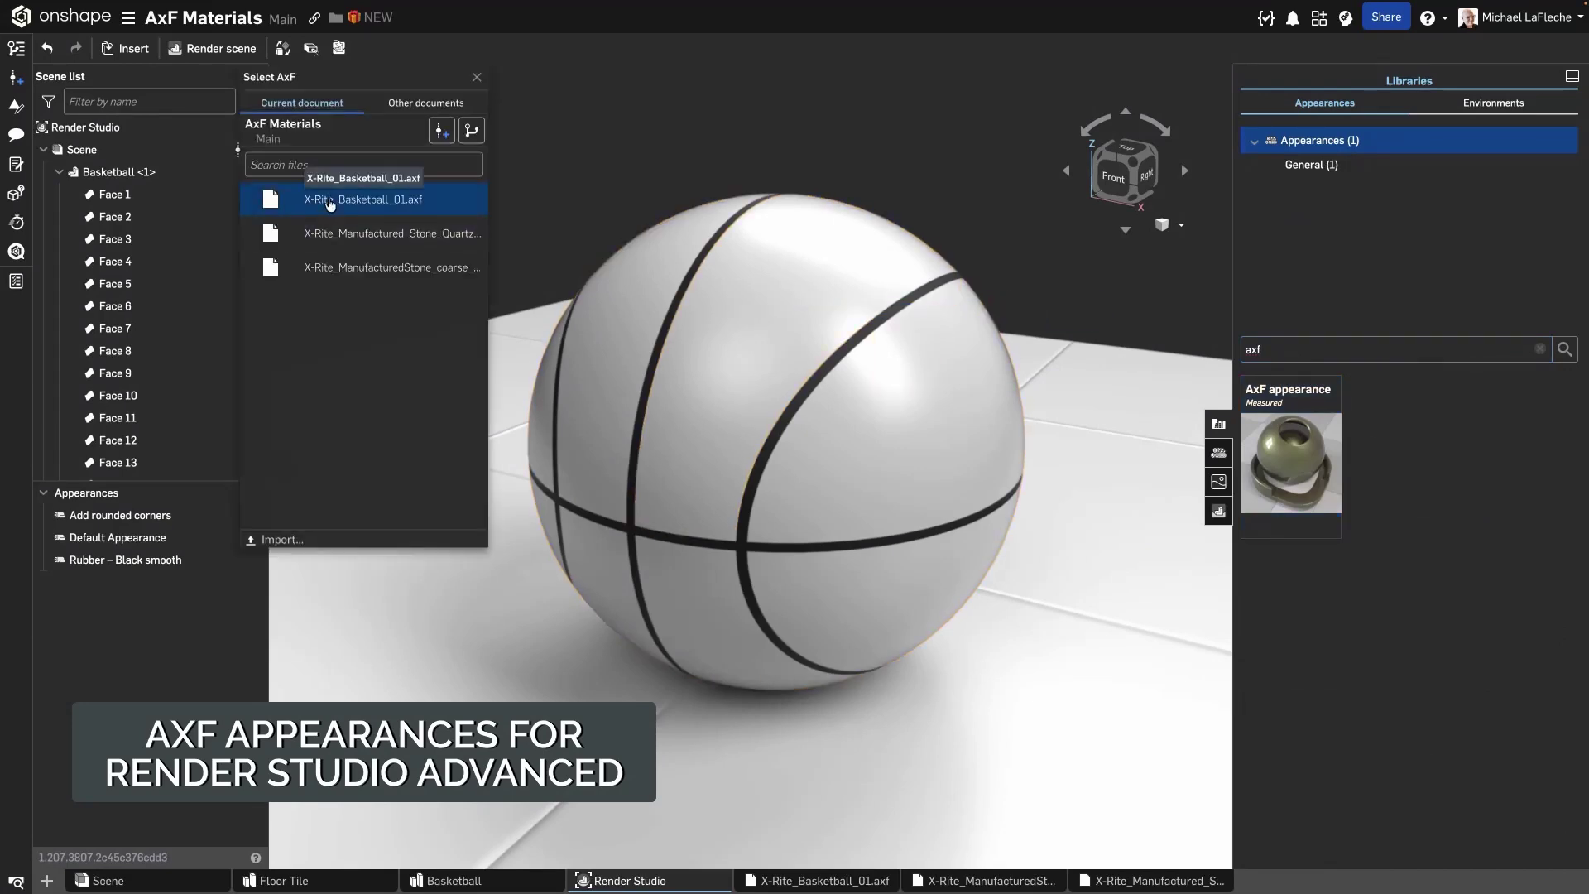
{"action": "left_click", "coordinate": [328, 201]}
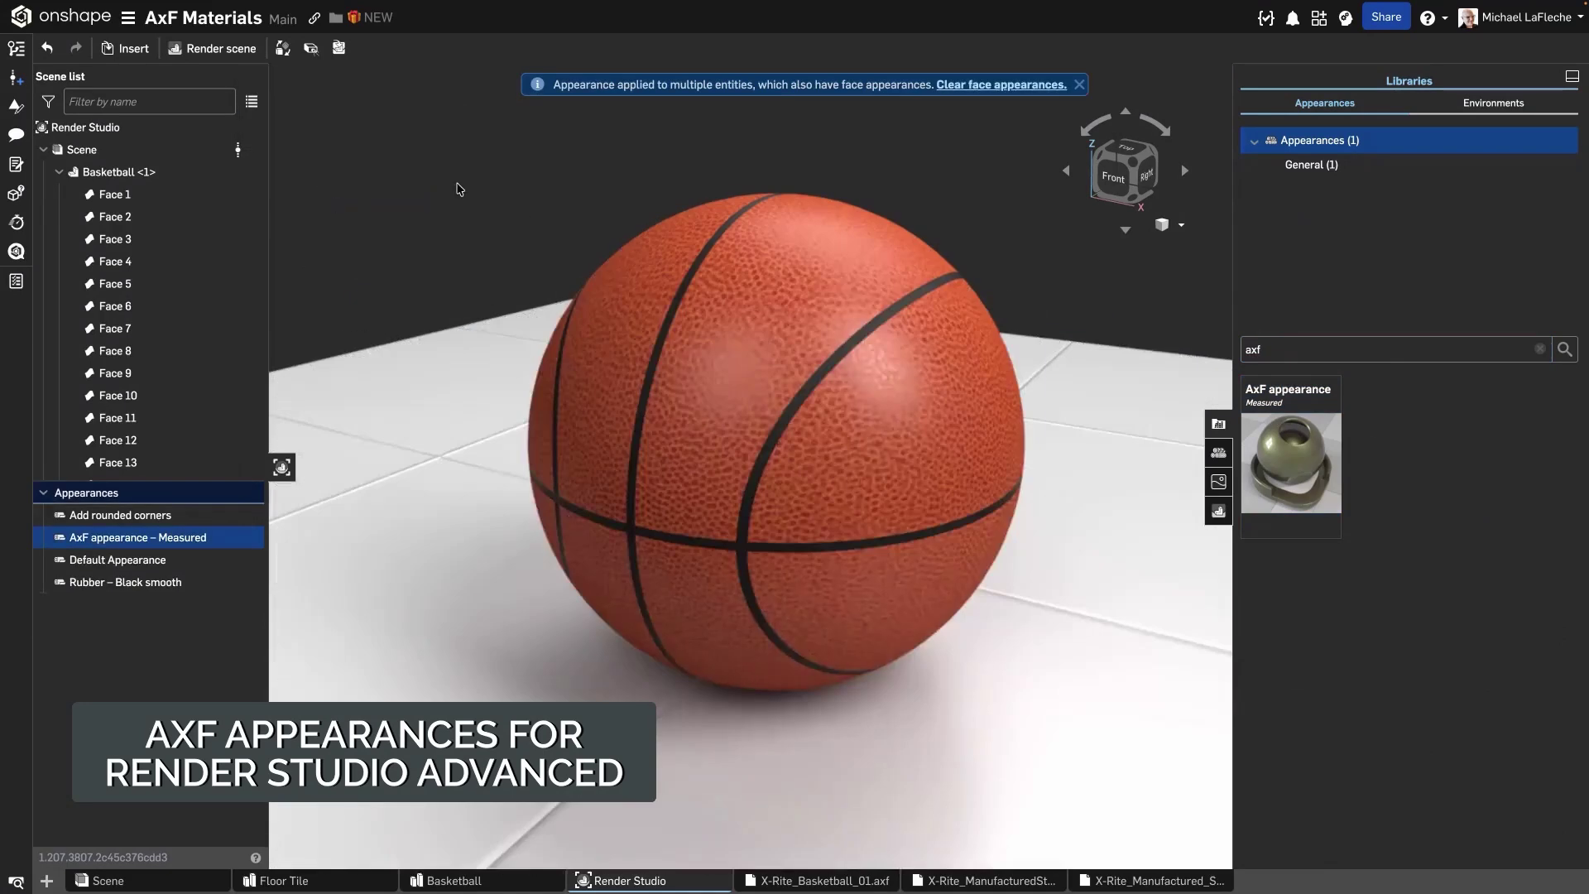
{"action": "left_click", "coordinate": [1079, 84]}
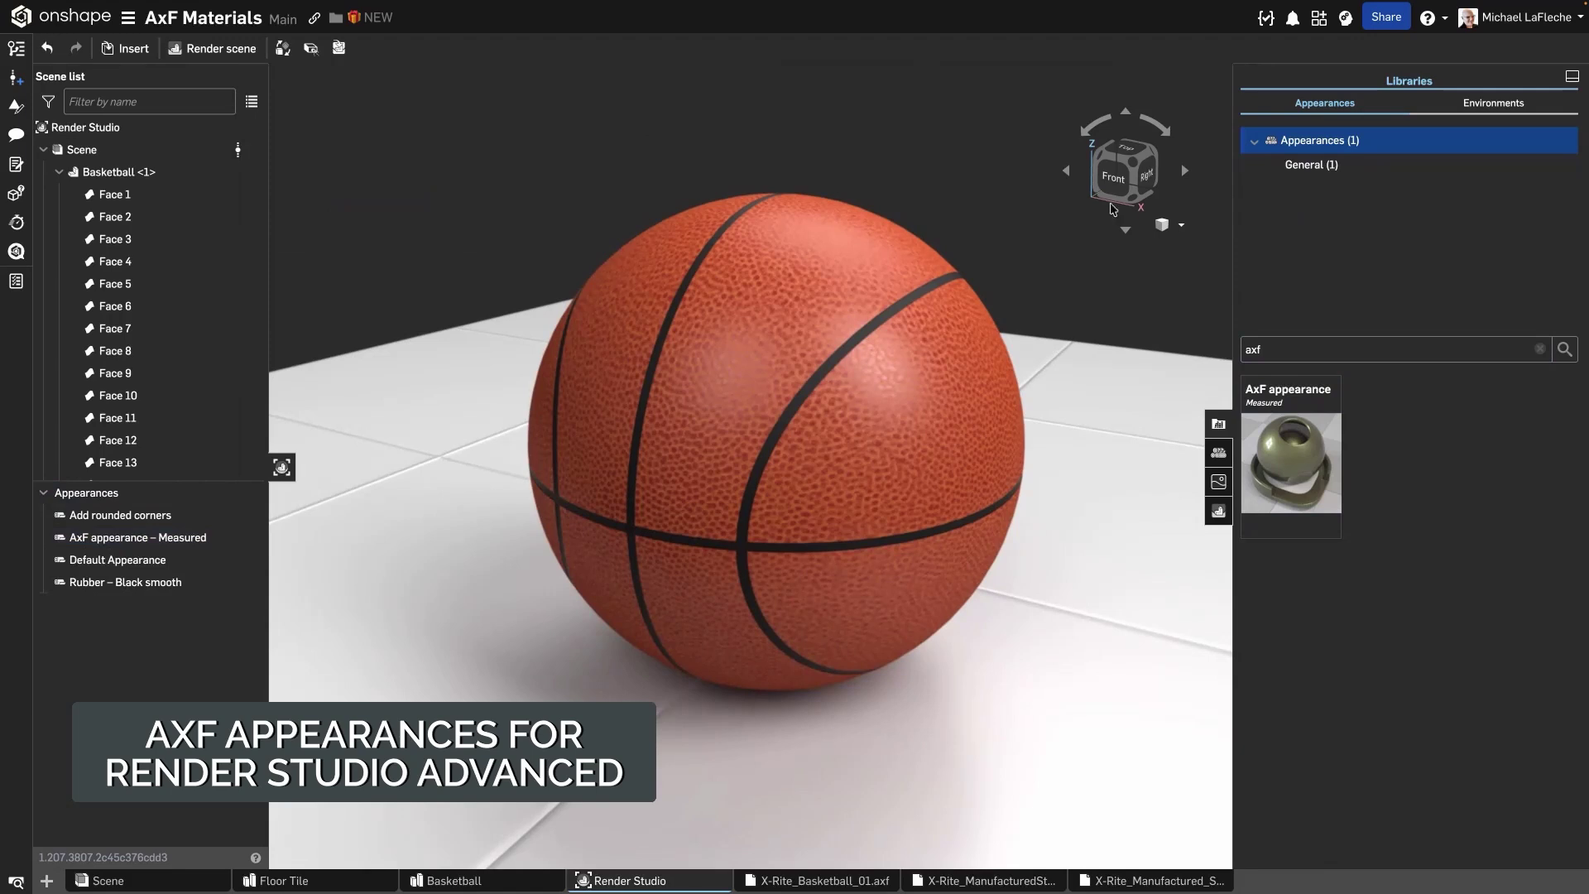
{"action": "left_click", "coordinate": [57, 173]}
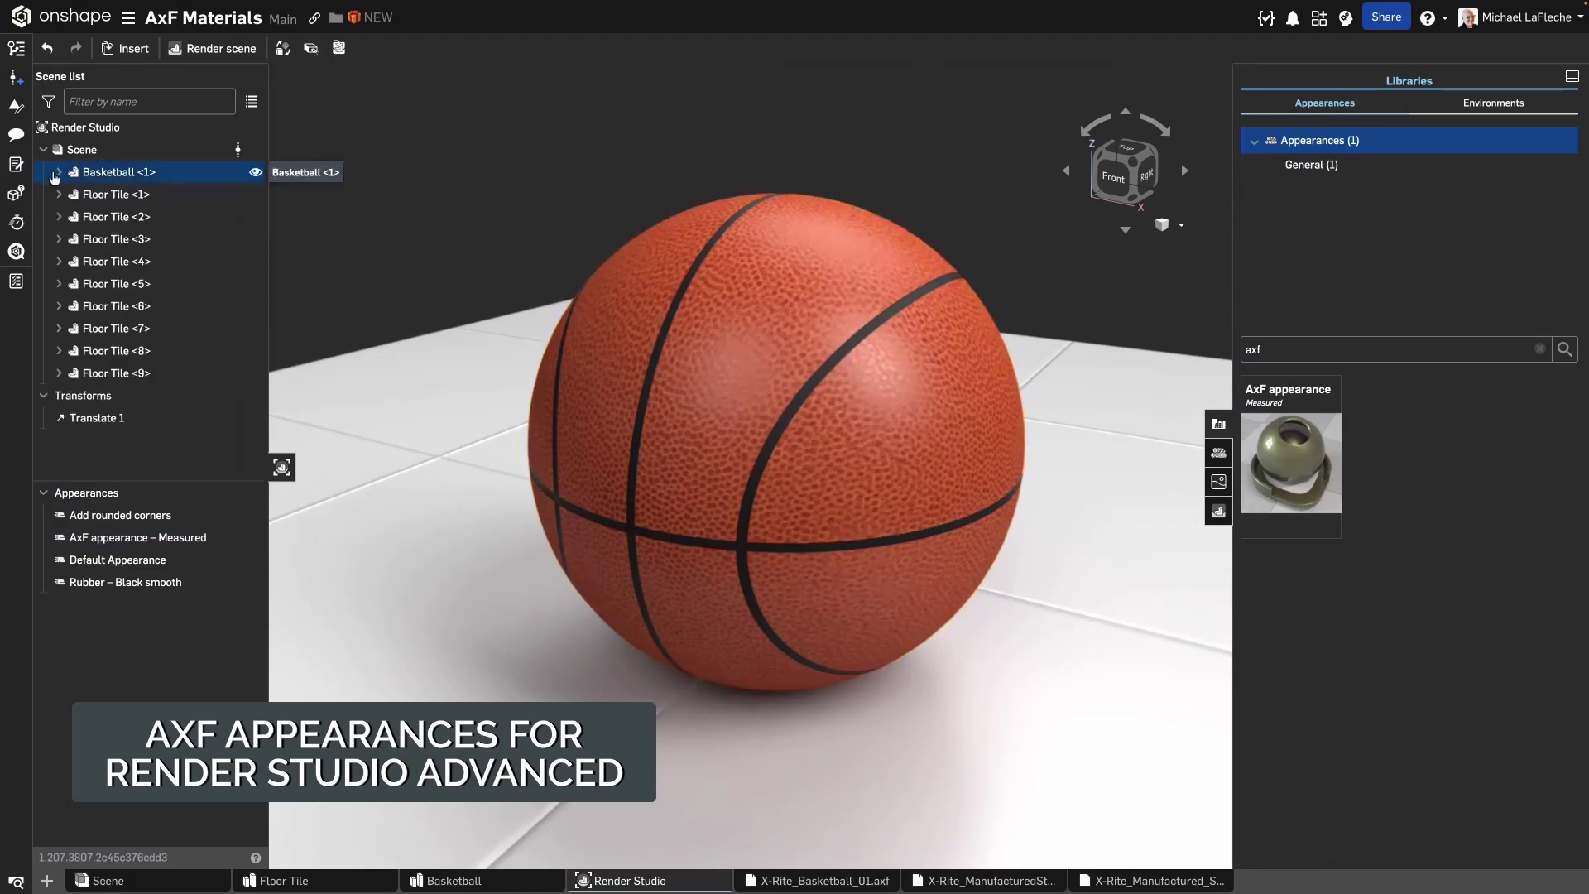
Step: Select all tiles matching Floor Tile <1>'s appearance and choose an AxF file for them
{"action": "right_click", "coordinate": [146, 196]}
{"action": "left_click", "coordinate": [216, 354]}
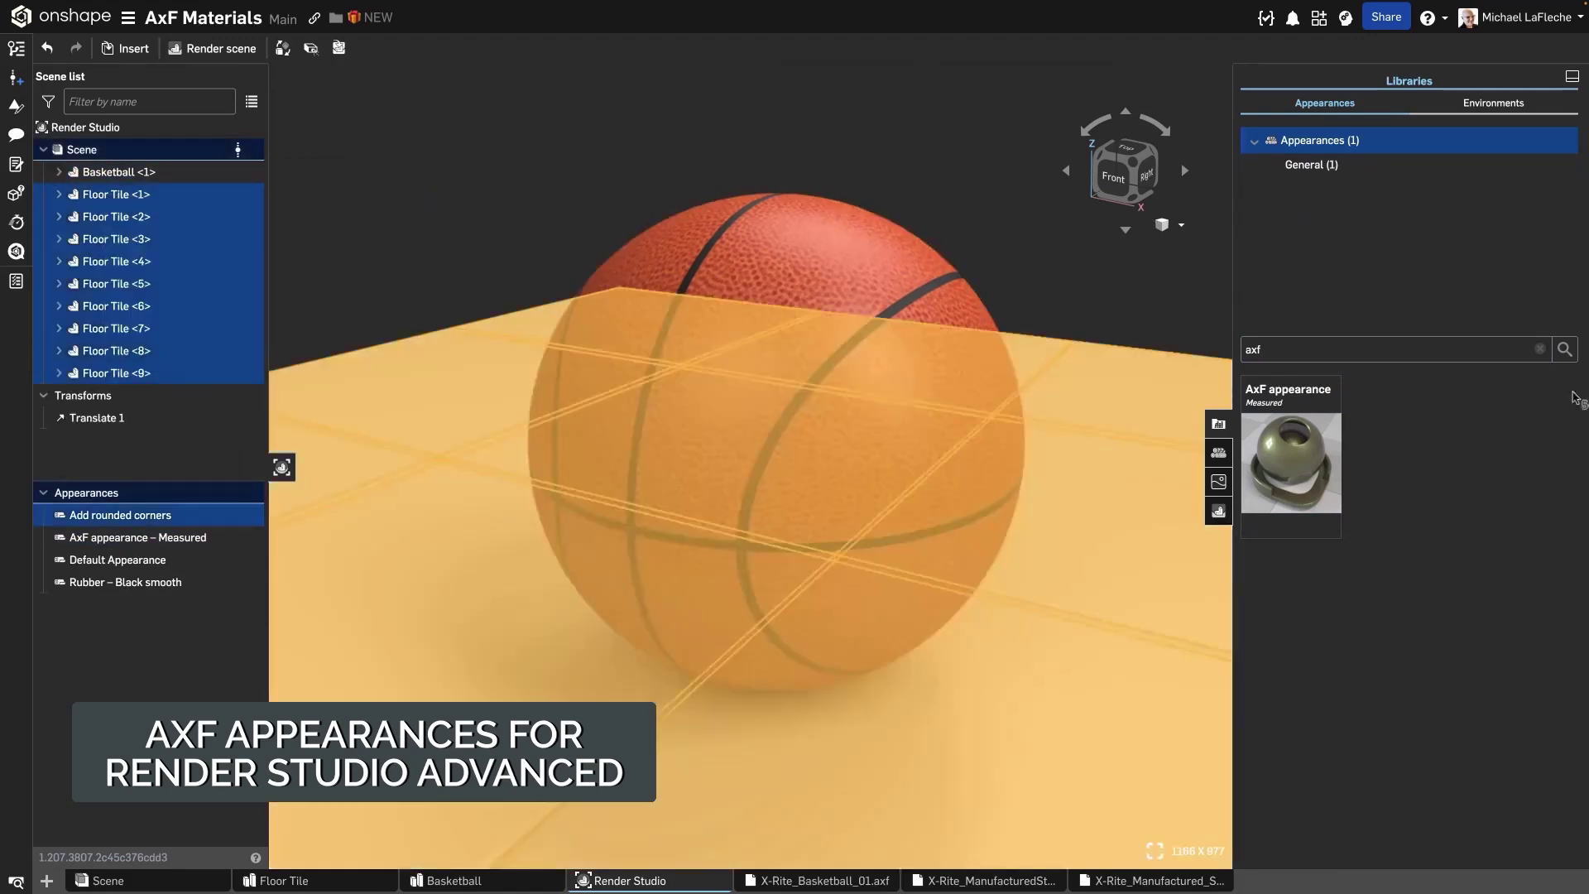
{"action": "right_click", "coordinate": [1312, 455]}
{"action": "left_click", "coordinate": [1391, 467]}
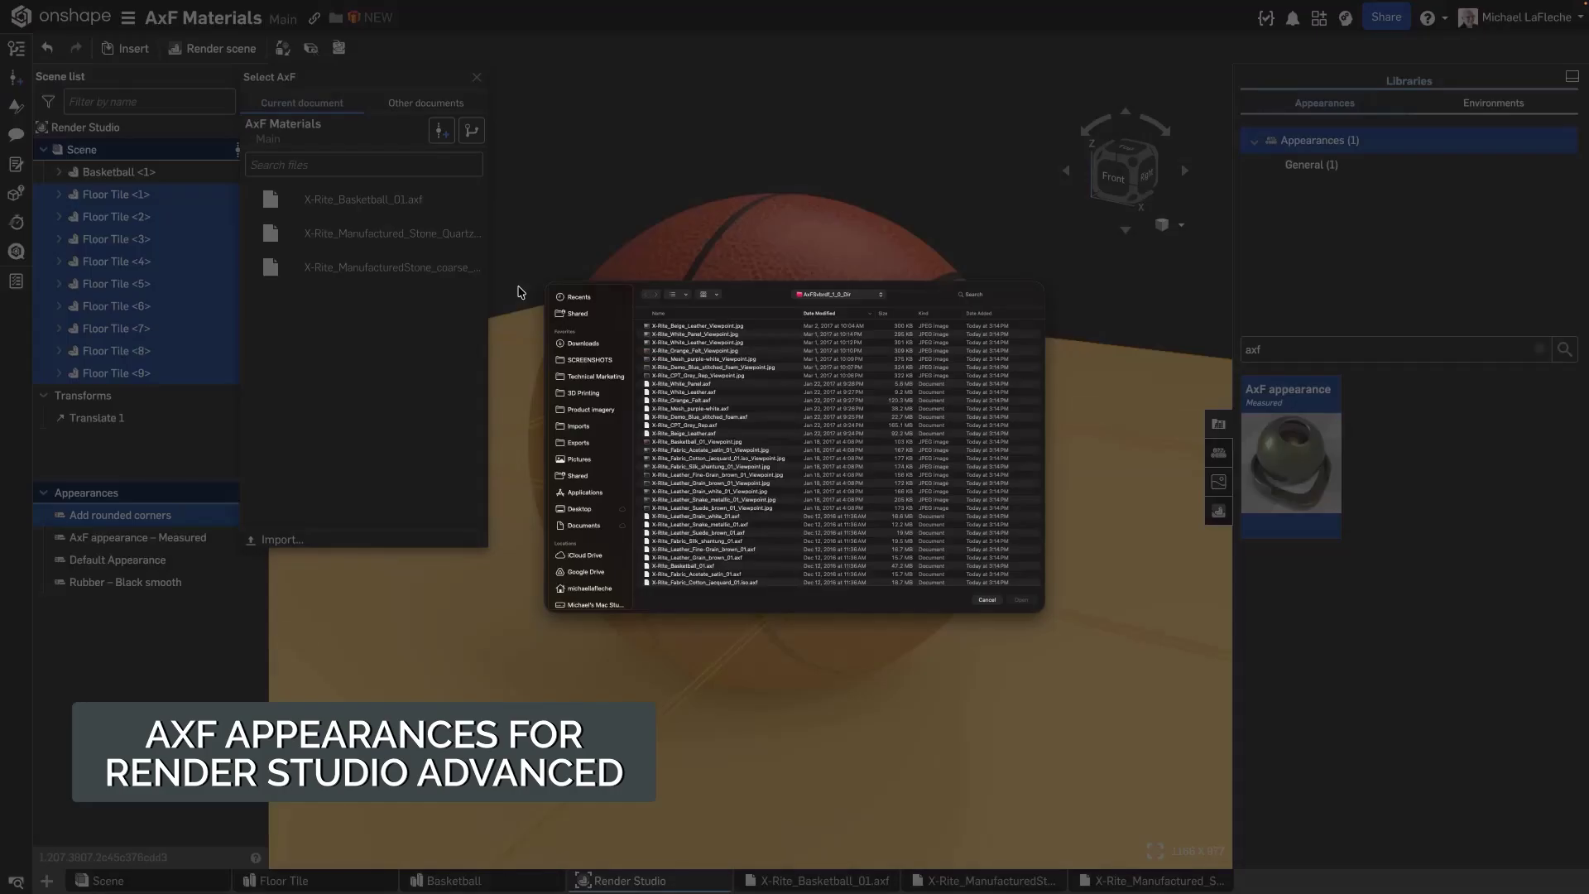
Step: Find X-Rite_Layered_AcrylicWood_Panel.axf by searching 'wood' and open it as an AxF import
{"action": "left_click", "coordinate": [1004, 293]}
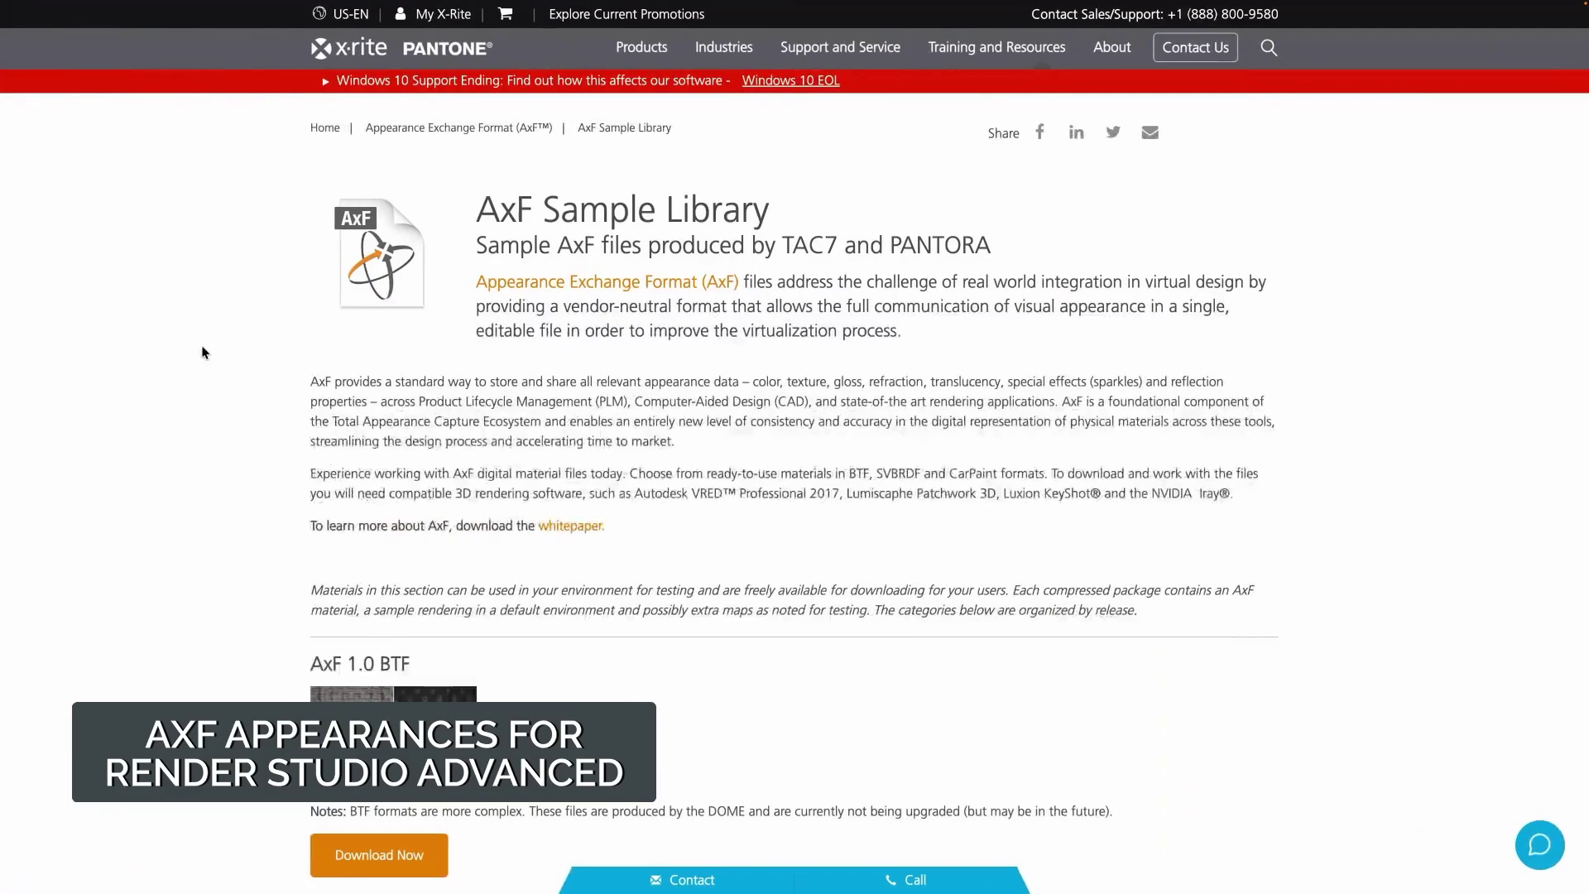
{"action": "scroll", "coordinate": [204, 353], "scroll_direction": "down", "scroll_amount": 5}
{"action": "scroll", "coordinate": [204, 353], "scroll_direction": "down", "scroll_amount": 4}
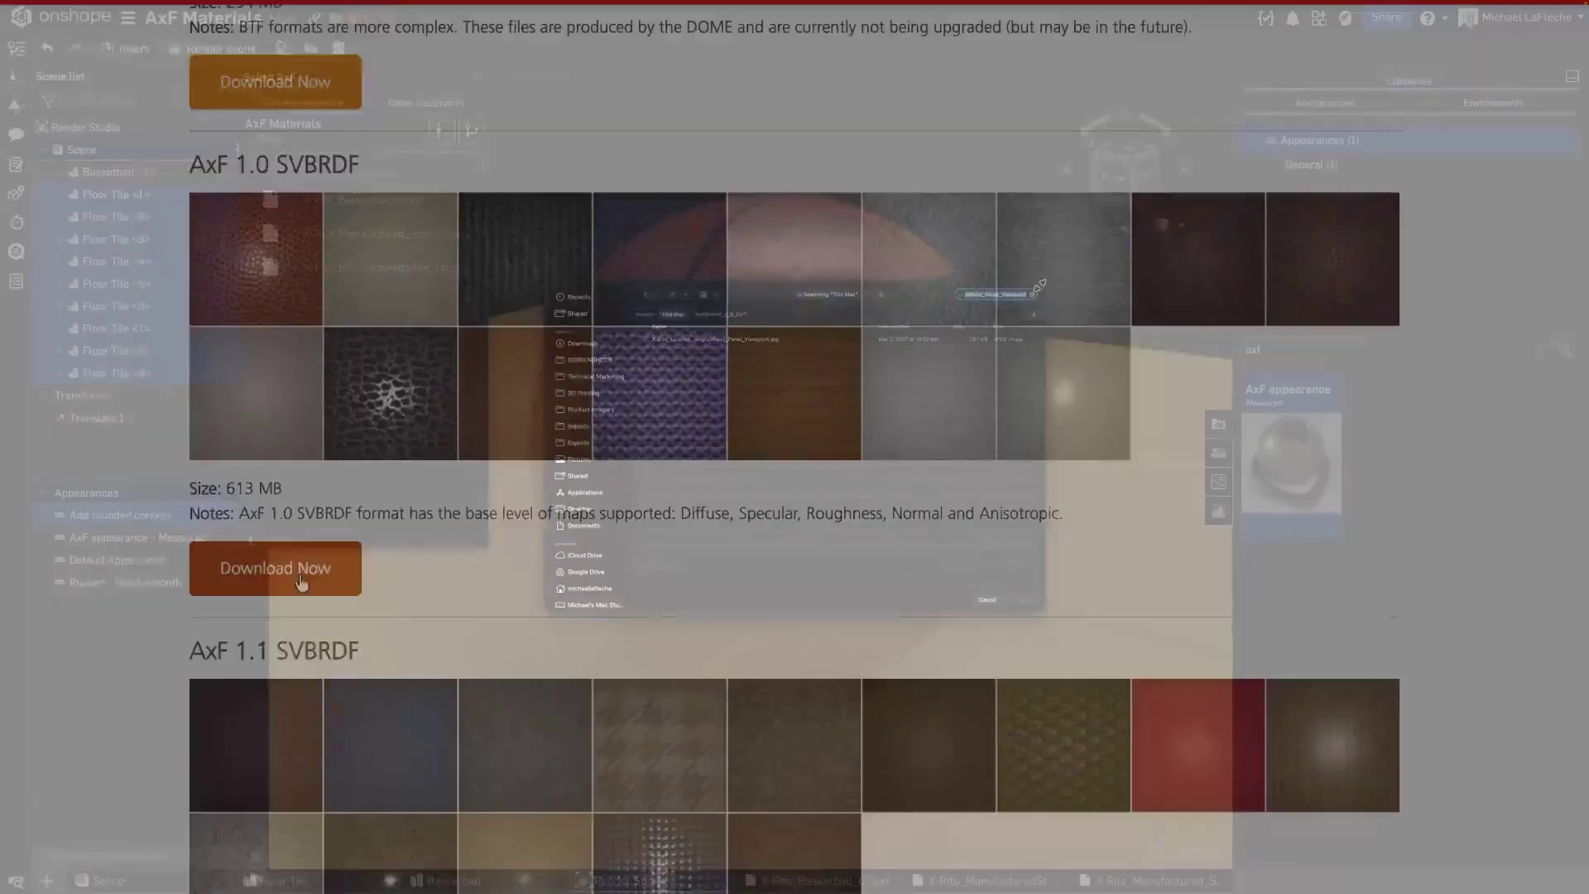
{"action": "type", "text": "wood"}
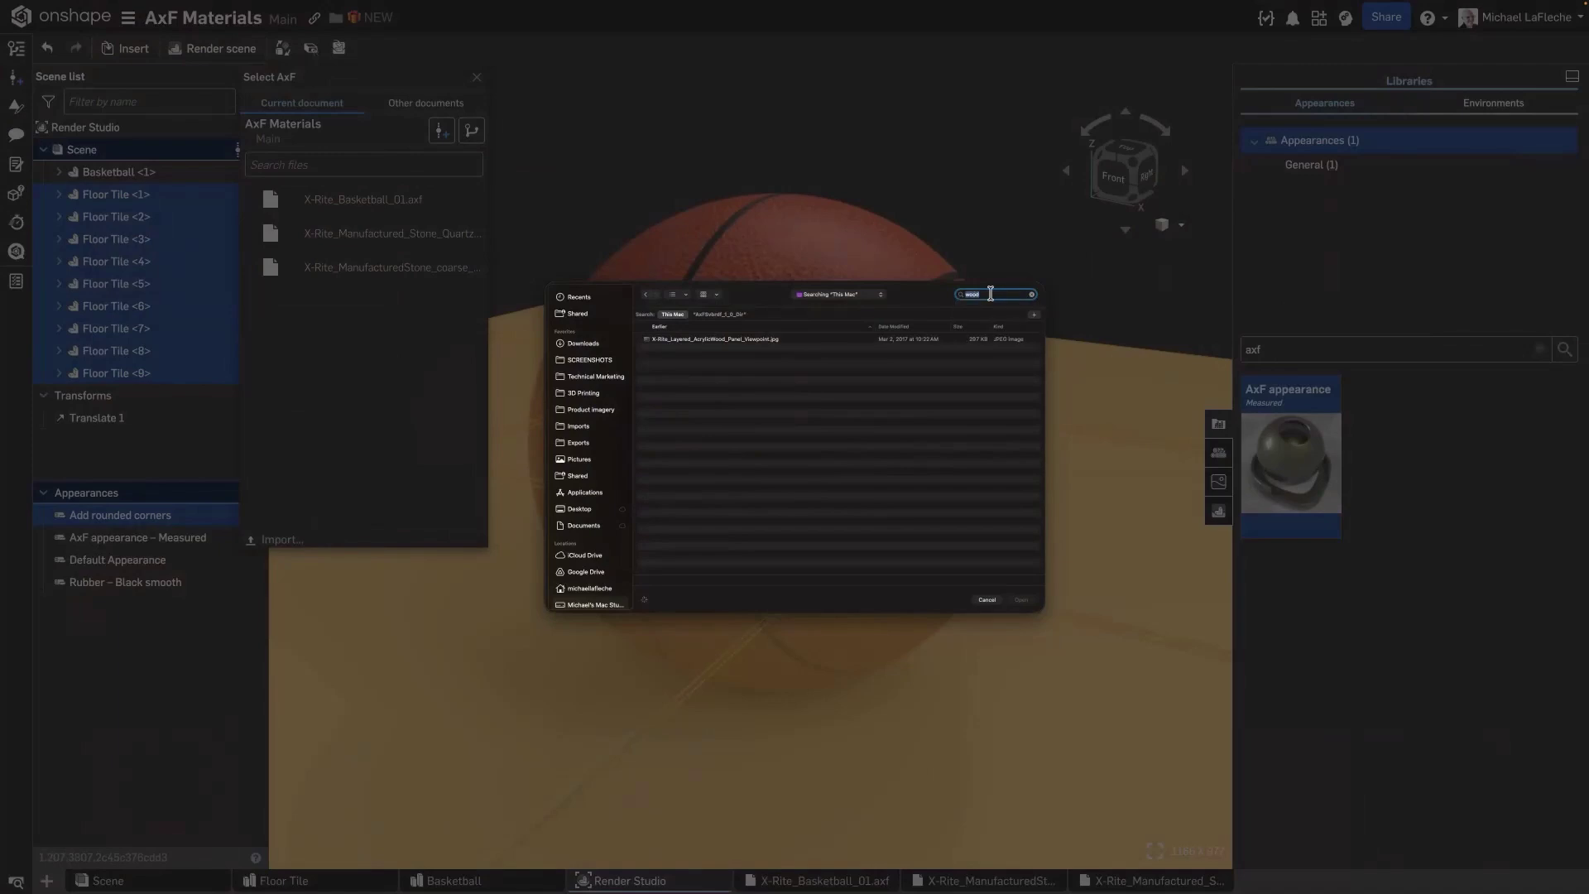
{"action": "key", "text": "cmd+v"}
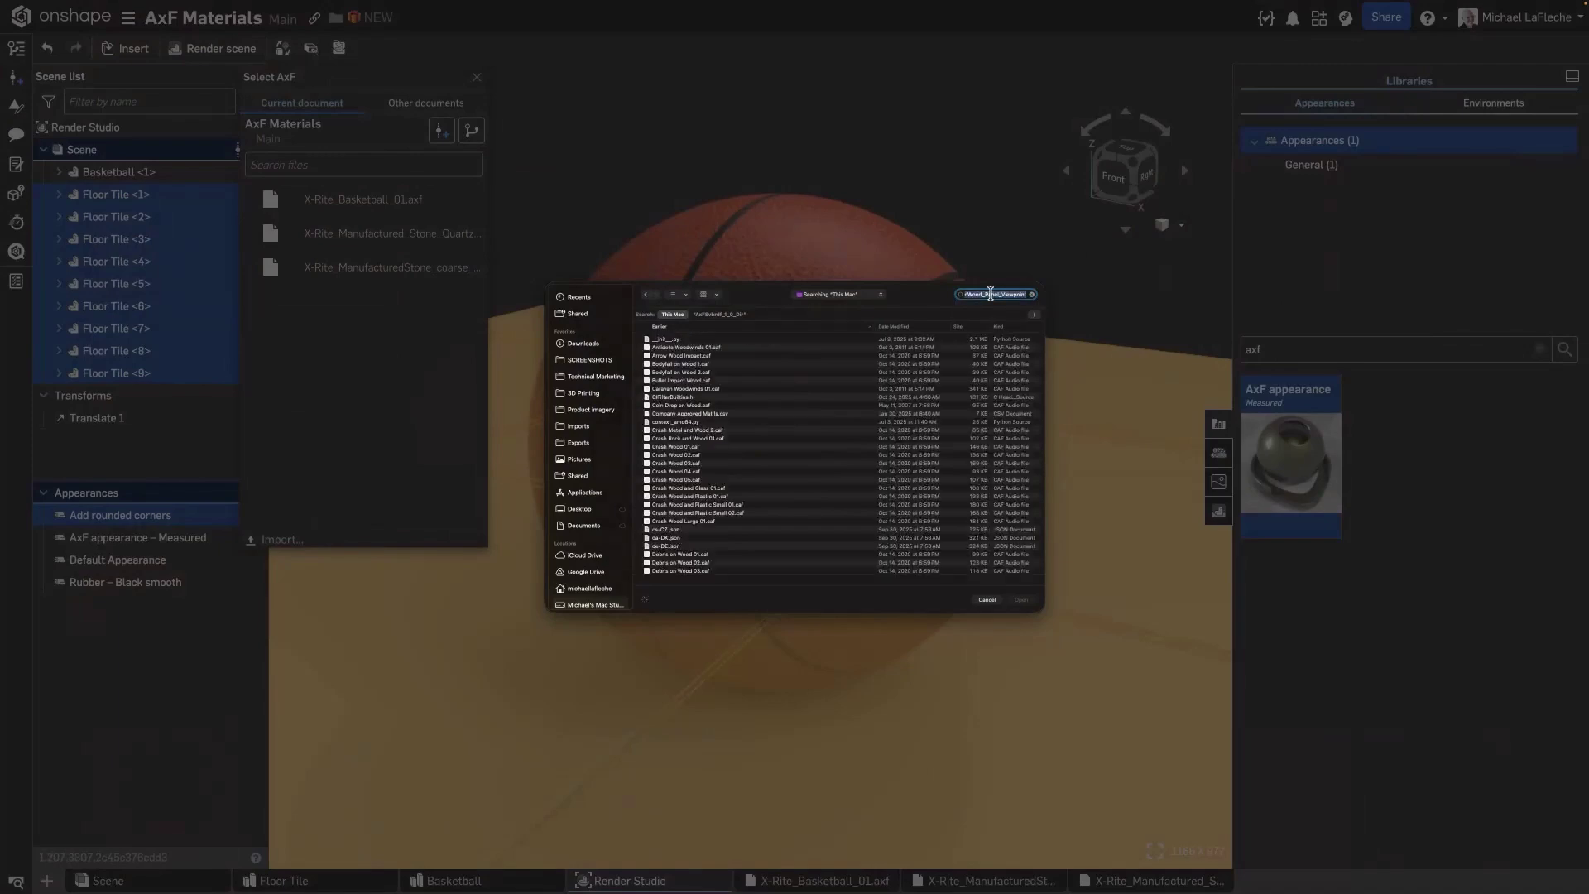
{"action": "left_click", "coordinate": [755, 346]}
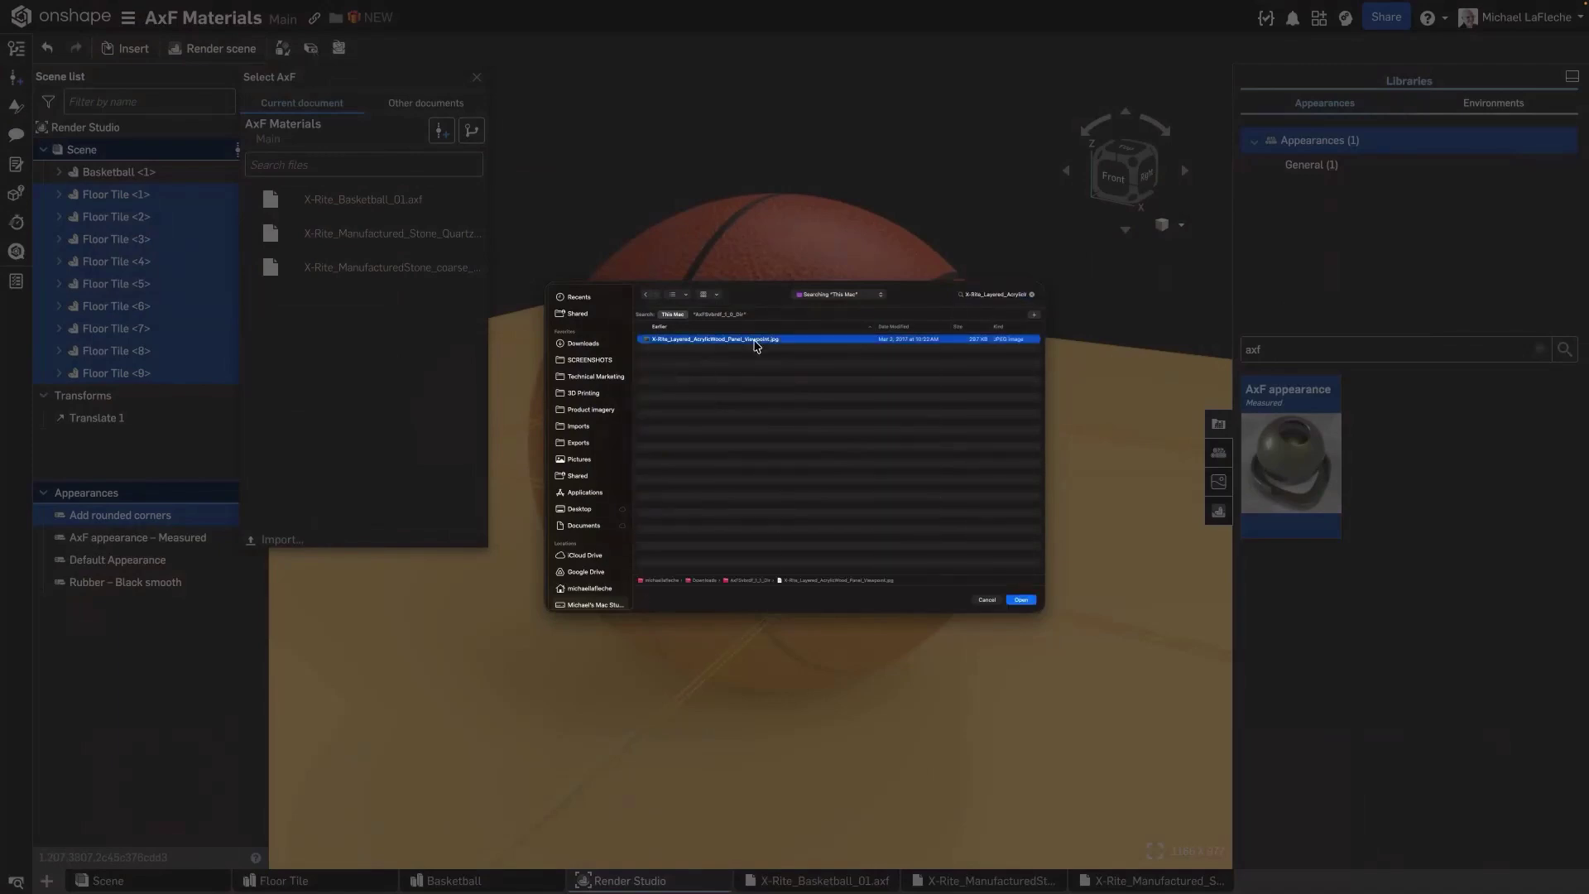
{"action": "left_click", "coordinate": [1032, 606]}
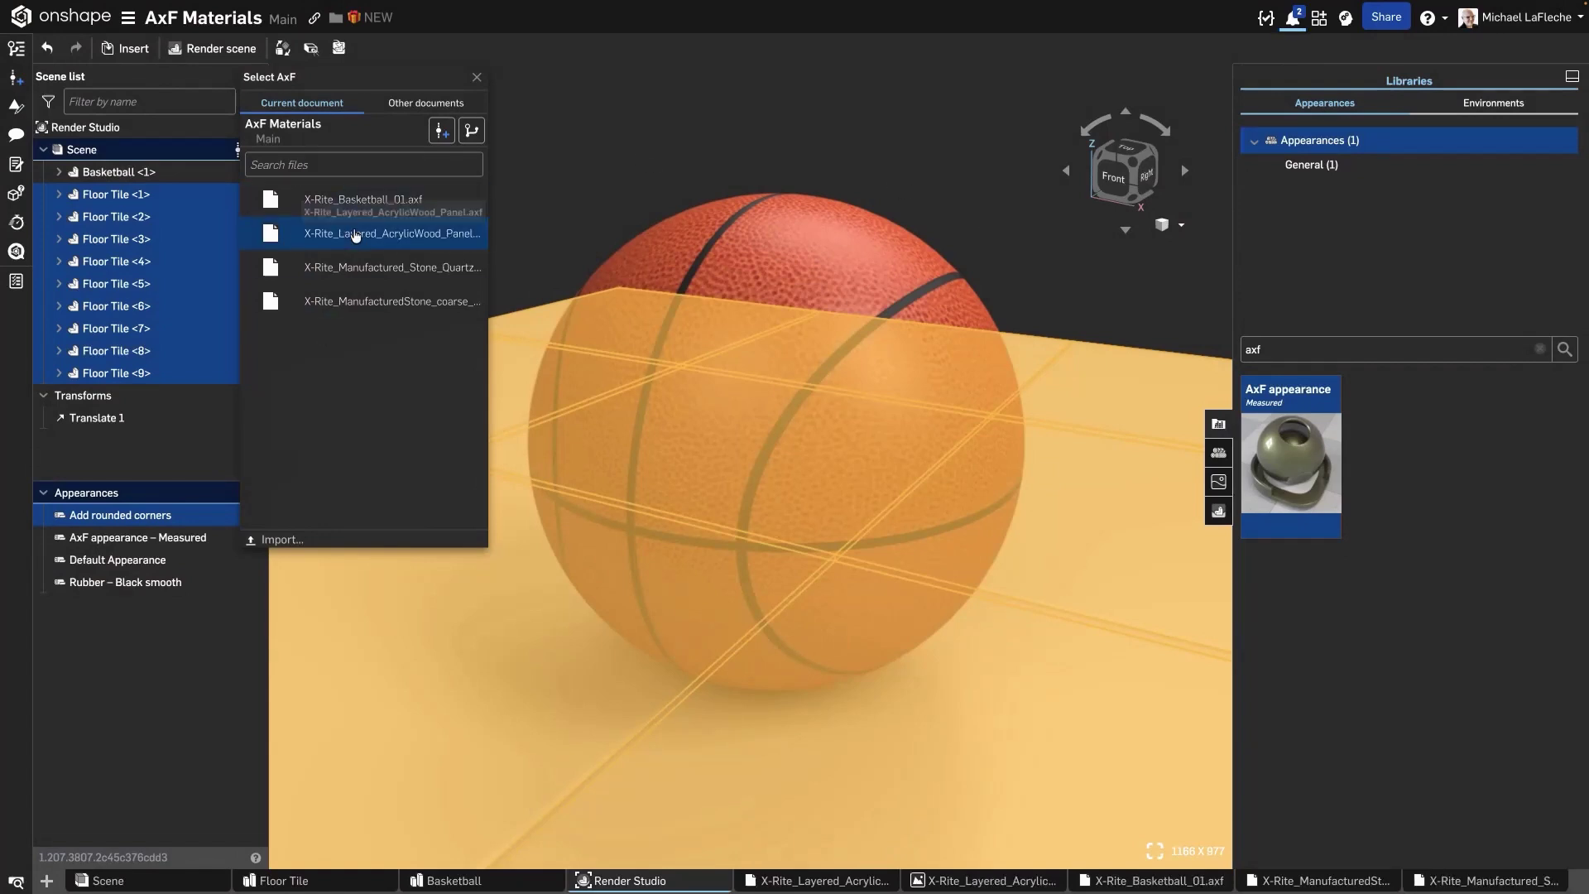
Step: Apply the AcrylicWood_Panel AxF to the floor tiles and set basketball Sample size U and V to 3
{"action": "left_click", "coordinate": [355, 236]}
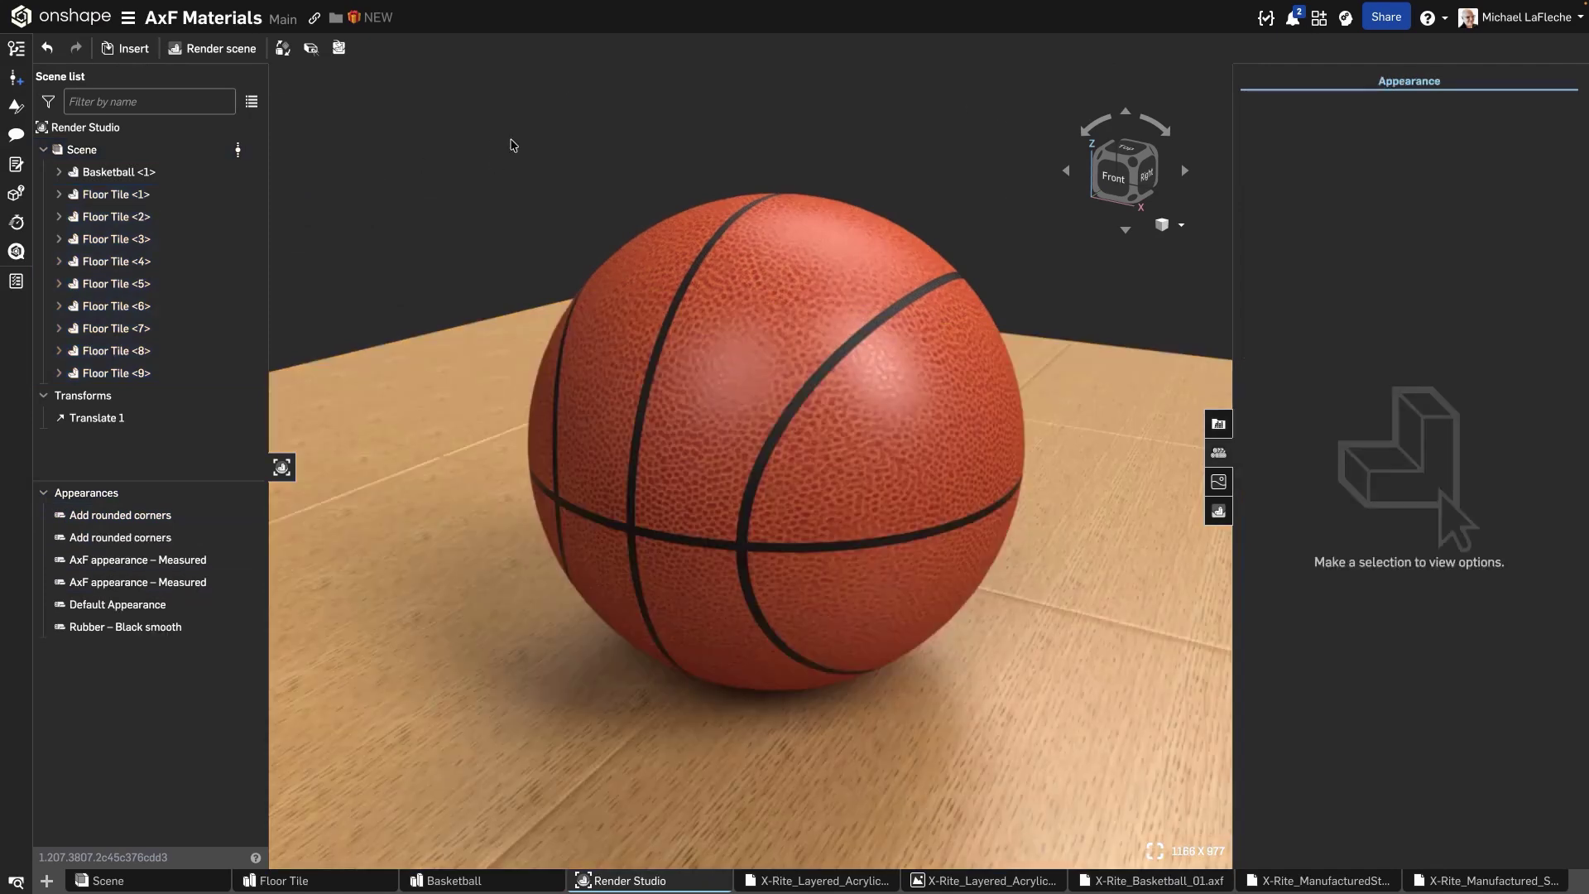
{"action": "left_click", "coordinate": [798, 248]}
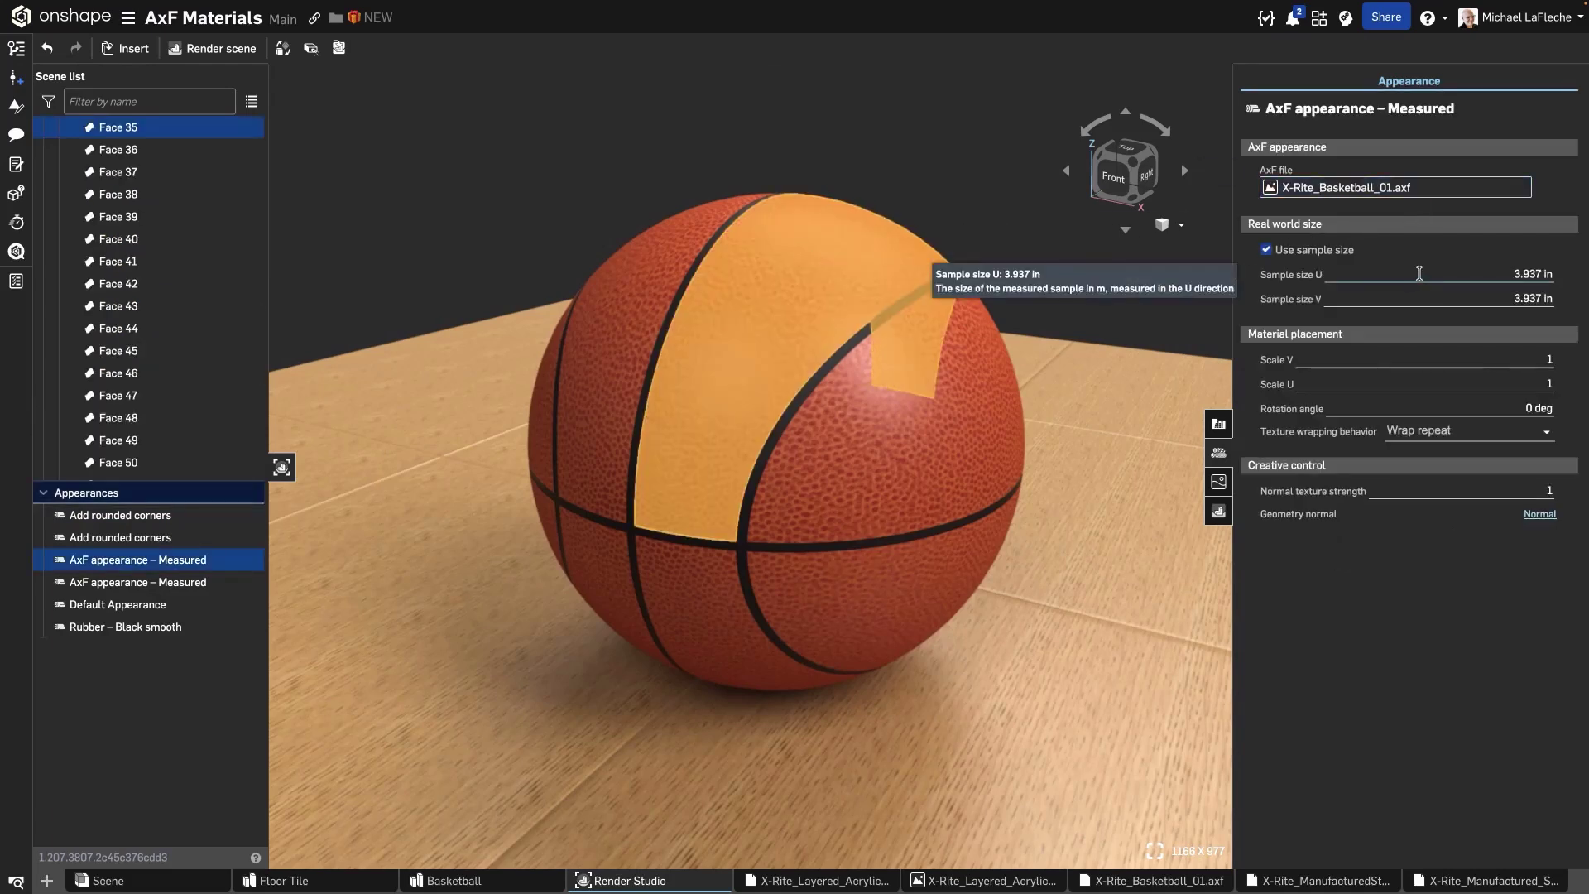
{"action": "left_click", "coordinate": [1419, 274]}
{"action": "type", "text": "3"}
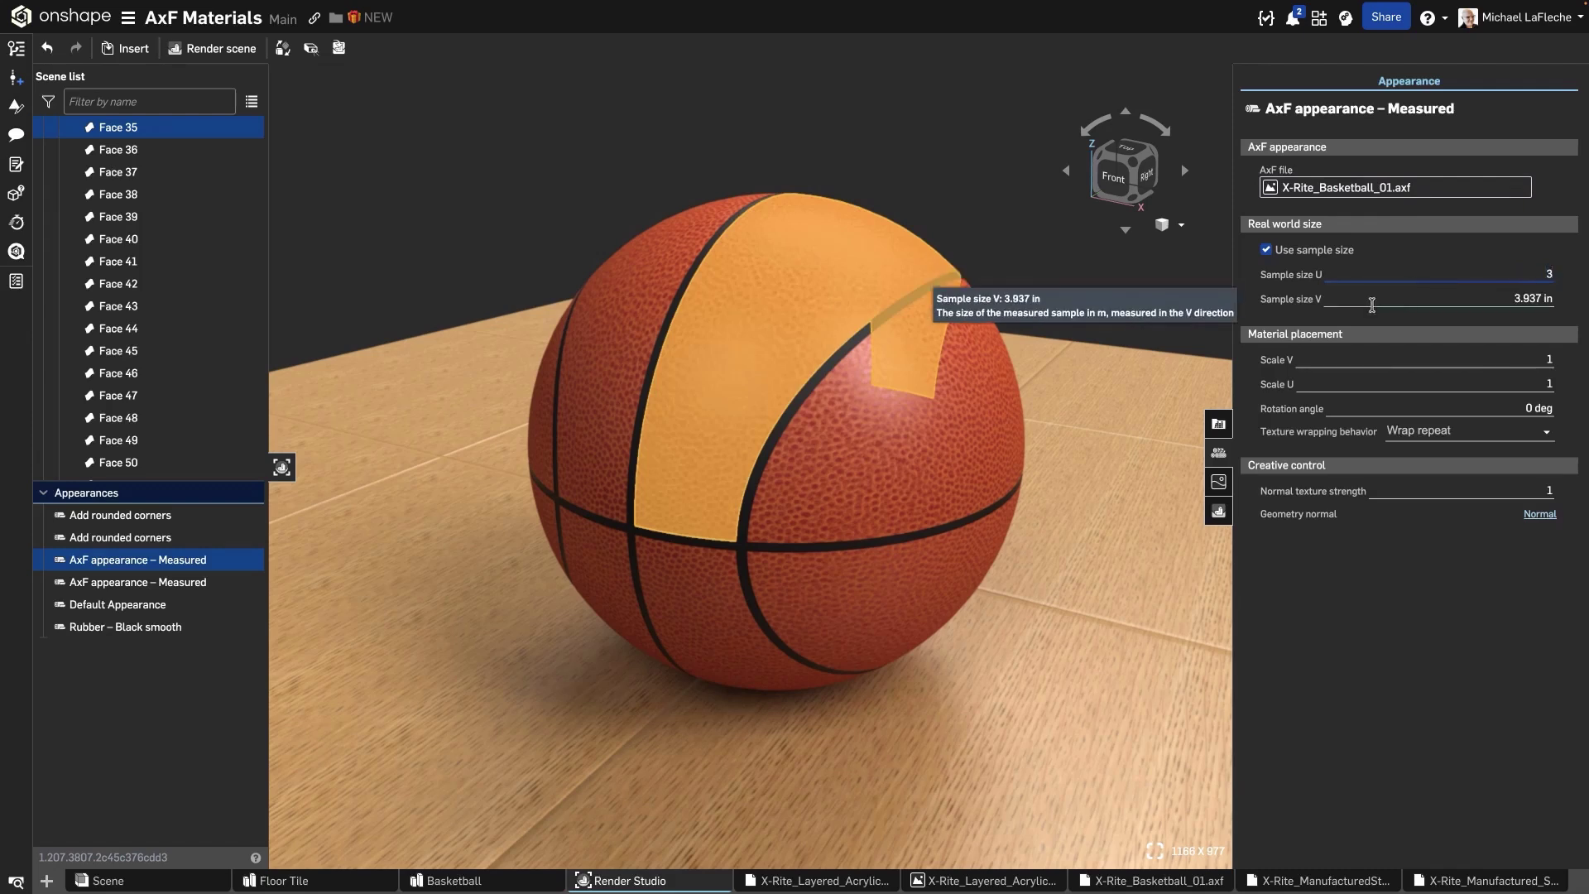
{"action": "left_click", "coordinate": [1440, 296]}
{"action": "type", "text": "3"}
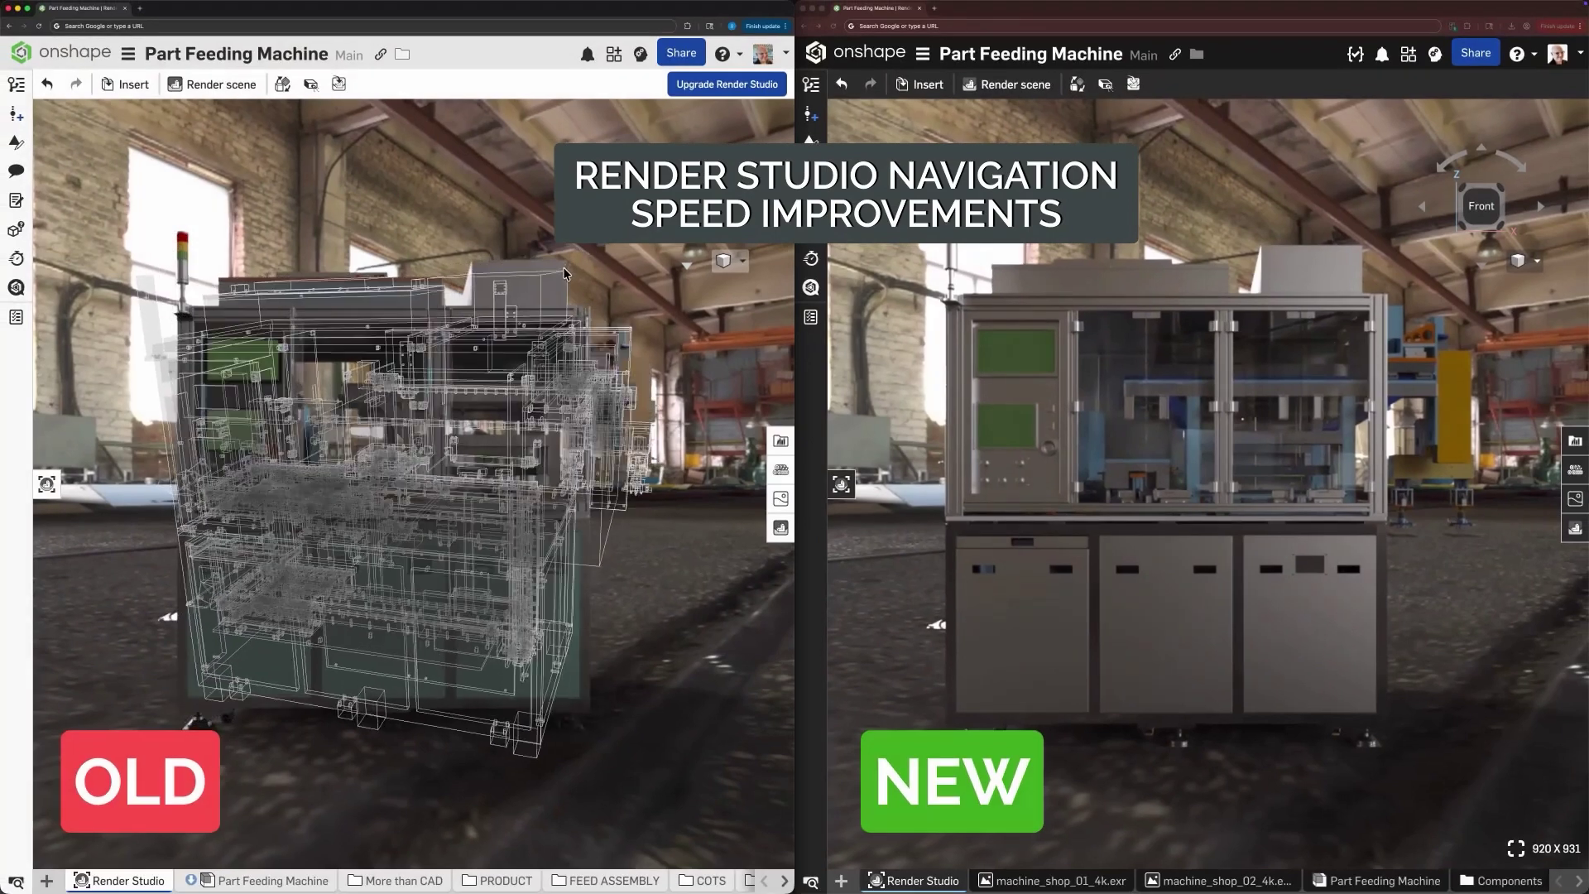
{"action": "right_click_drag", "start_coordinate": [1409, 235], "coordinate": [1291, 257]}
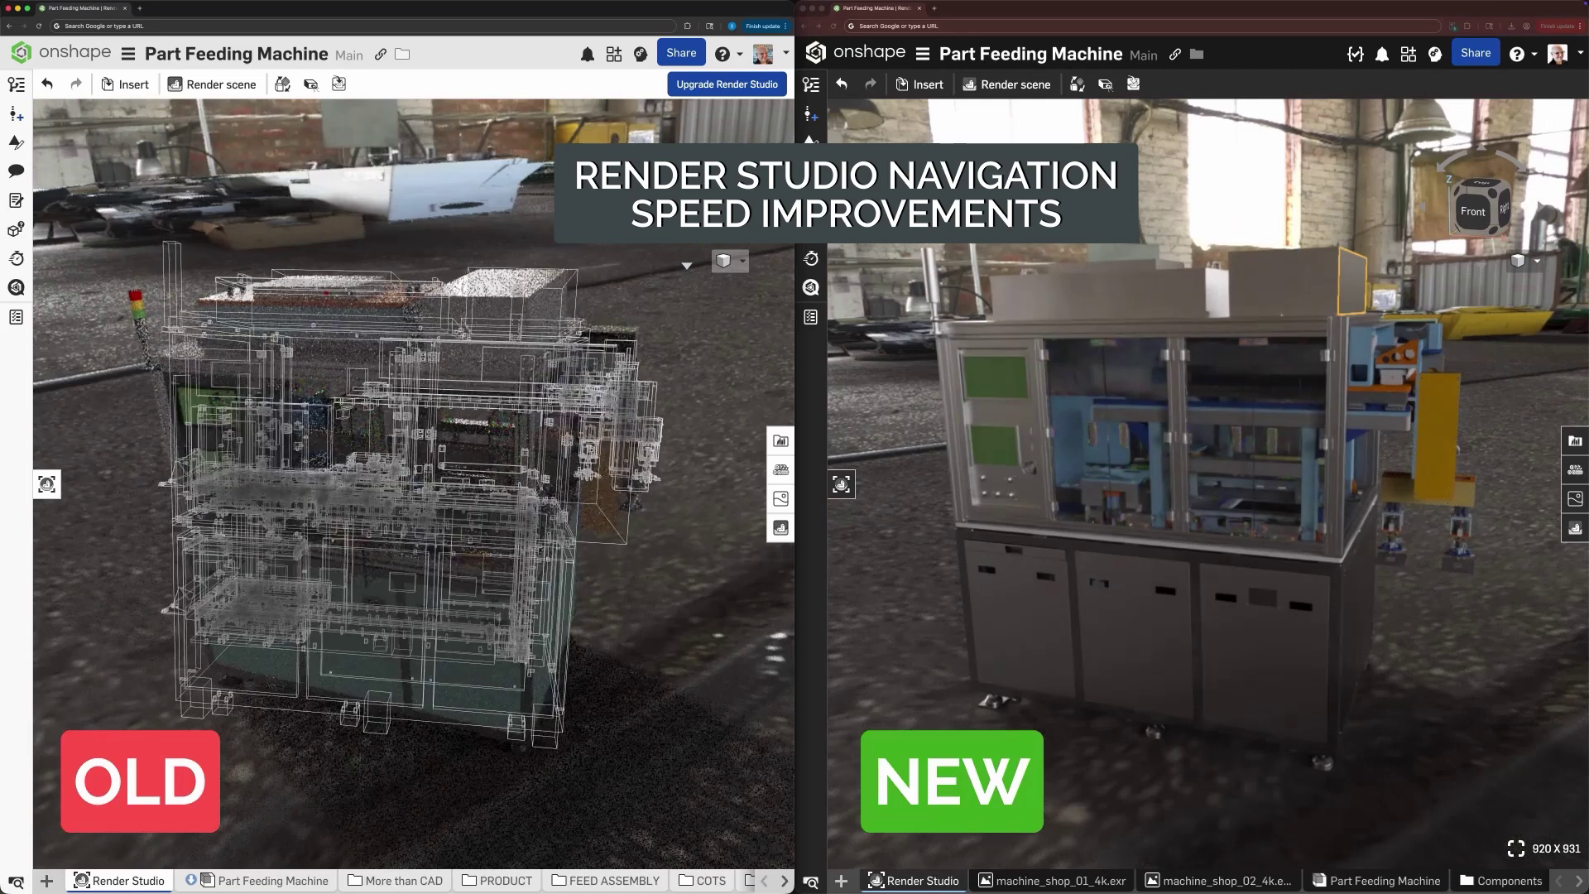
{"action": "right_click_drag", "start_coordinate": [1405, 372], "coordinate": [1424, 361]}
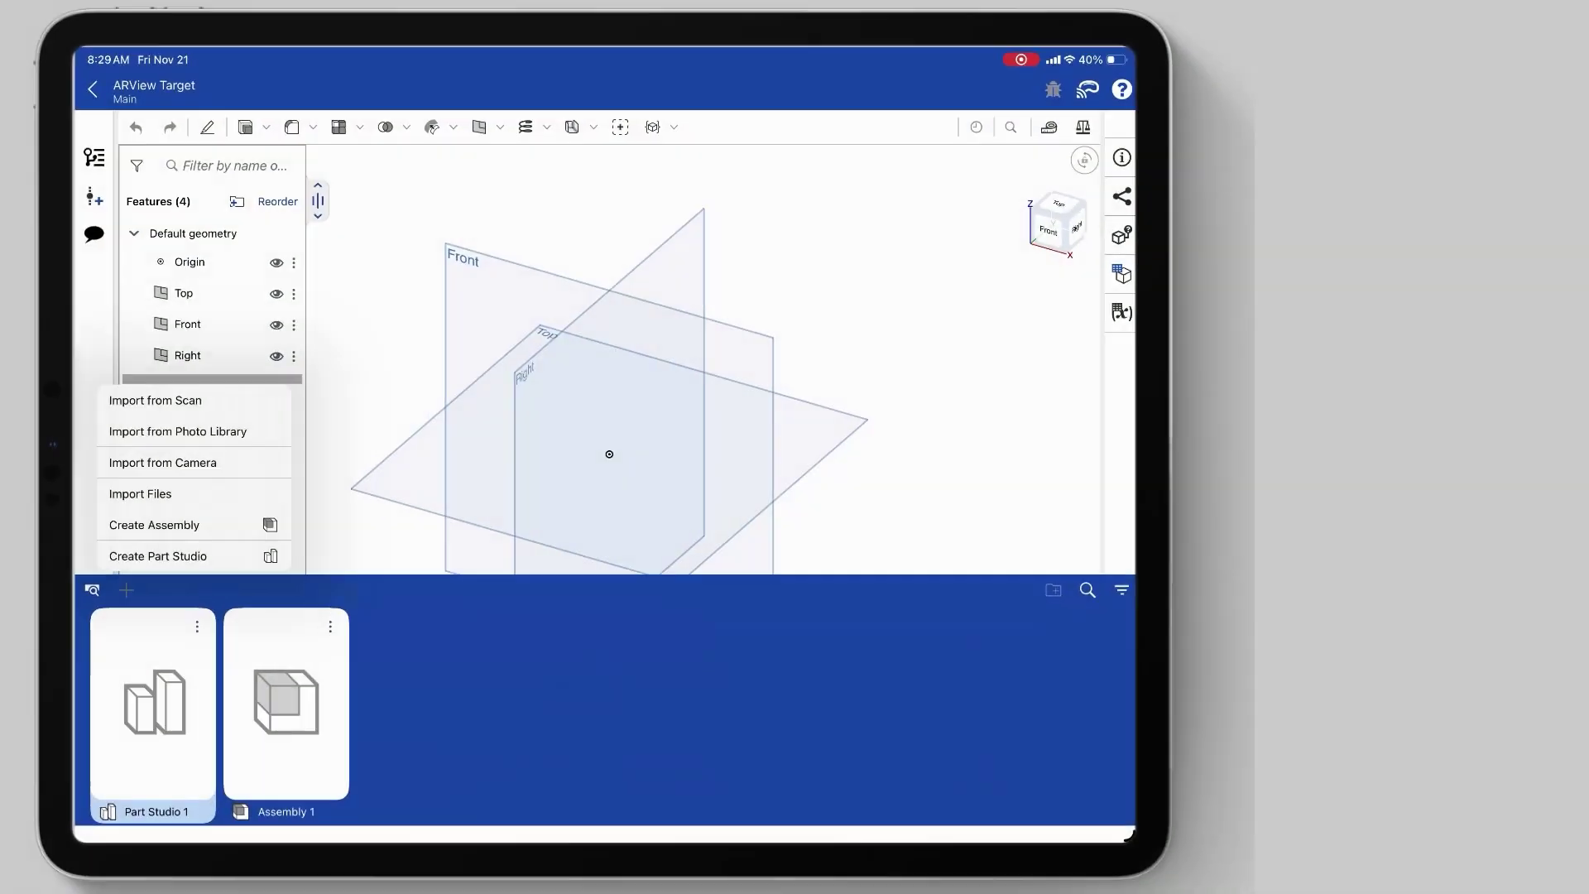
Step: Capture a scan of the tool chest and workbench with Import from Scan, then generate the AR target
{"action": "left_click", "coordinate": [160, 401]}
{"action": "left_click", "coordinate": [673, 493]}
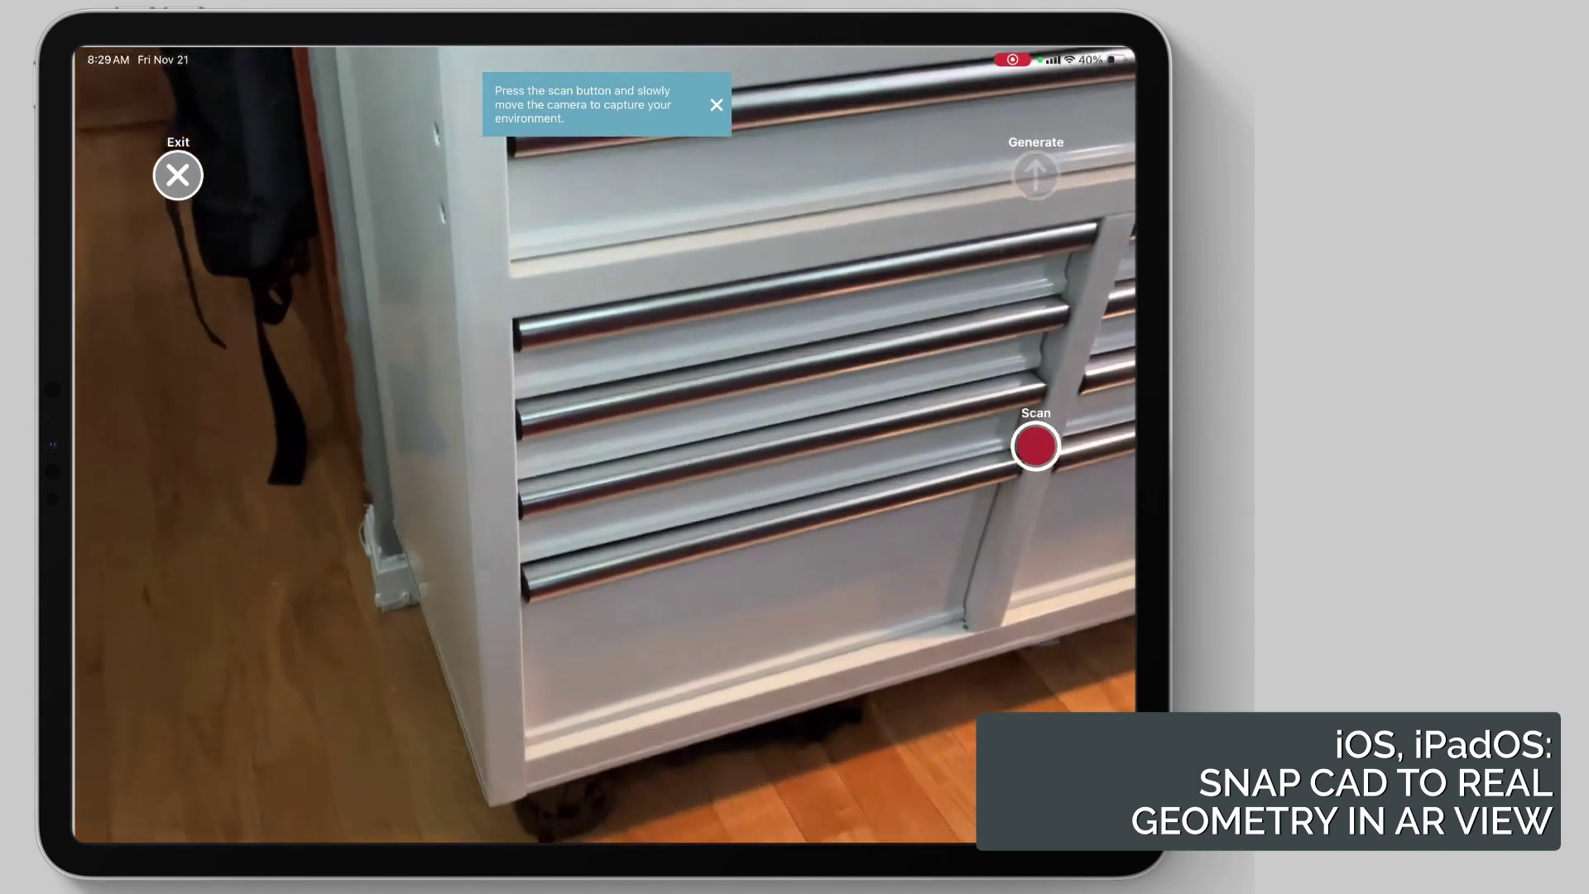
{"action": "left_click", "coordinate": [1036, 446]}
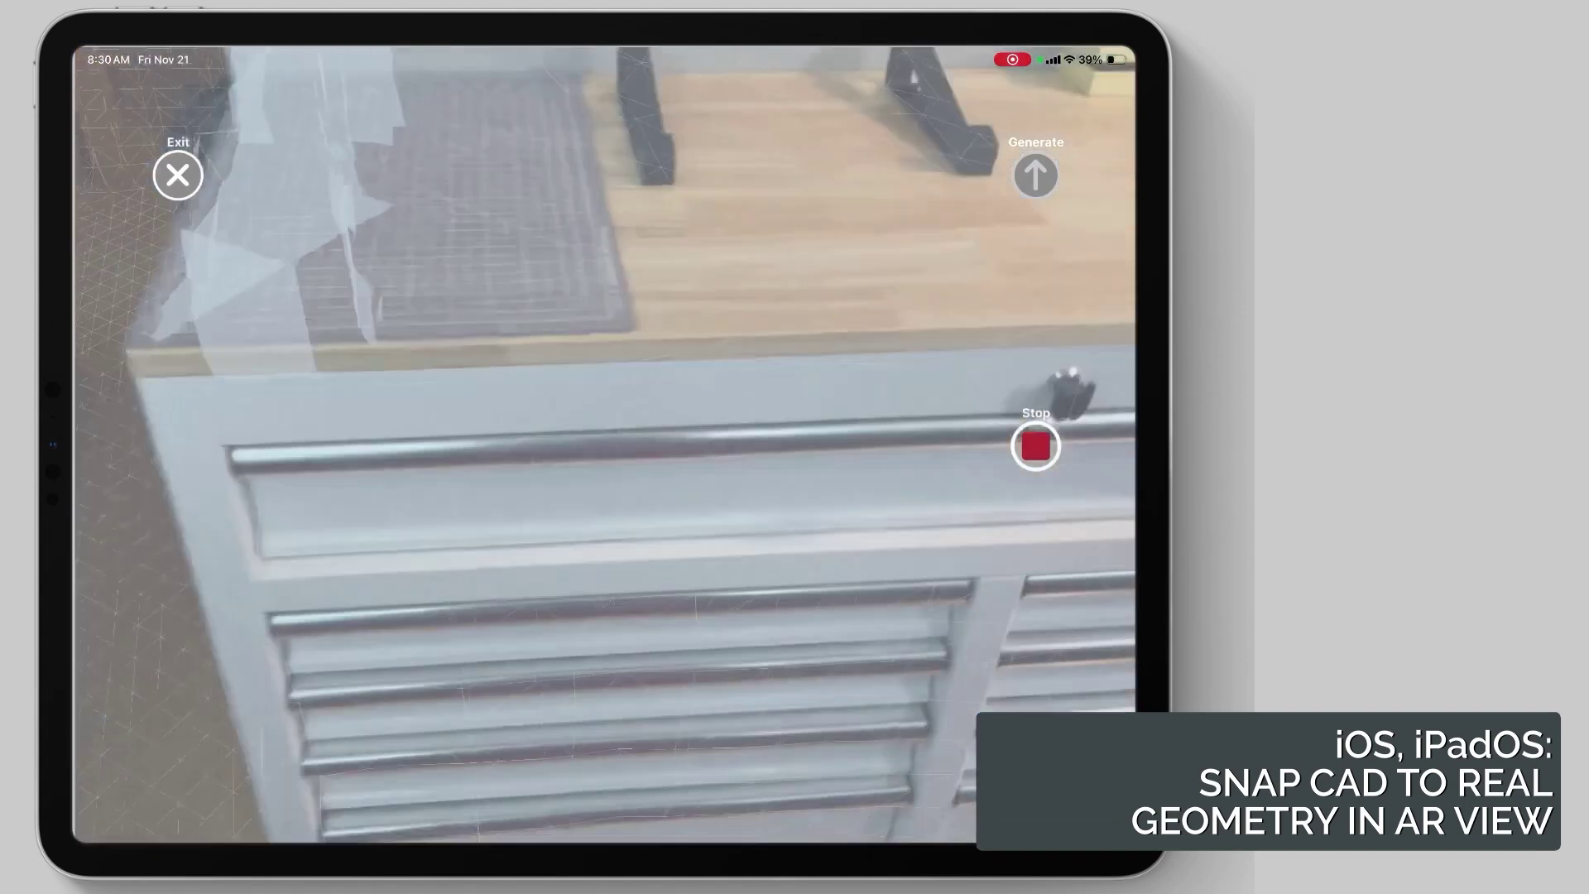
{"action": "left_click", "coordinate": [1036, 446]}
{"action": "left_click", "coordinate": [658, 495]}
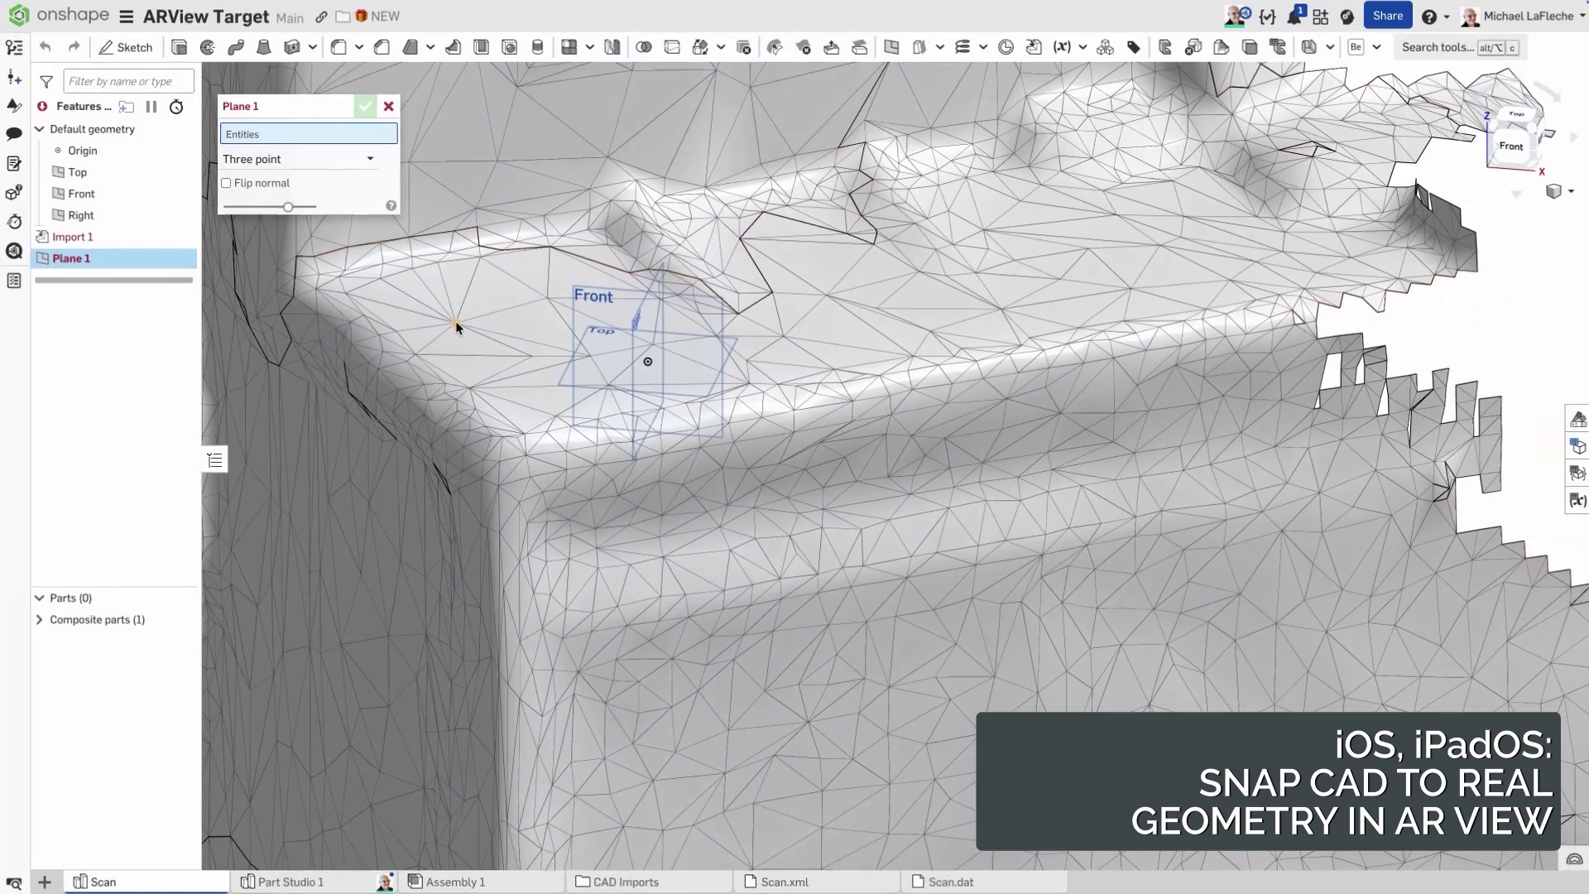
Step: Create a plane through three points on the scanned tabletop and rename it Table Top
{"action": "left_click", "coordinate": [456, 322]}
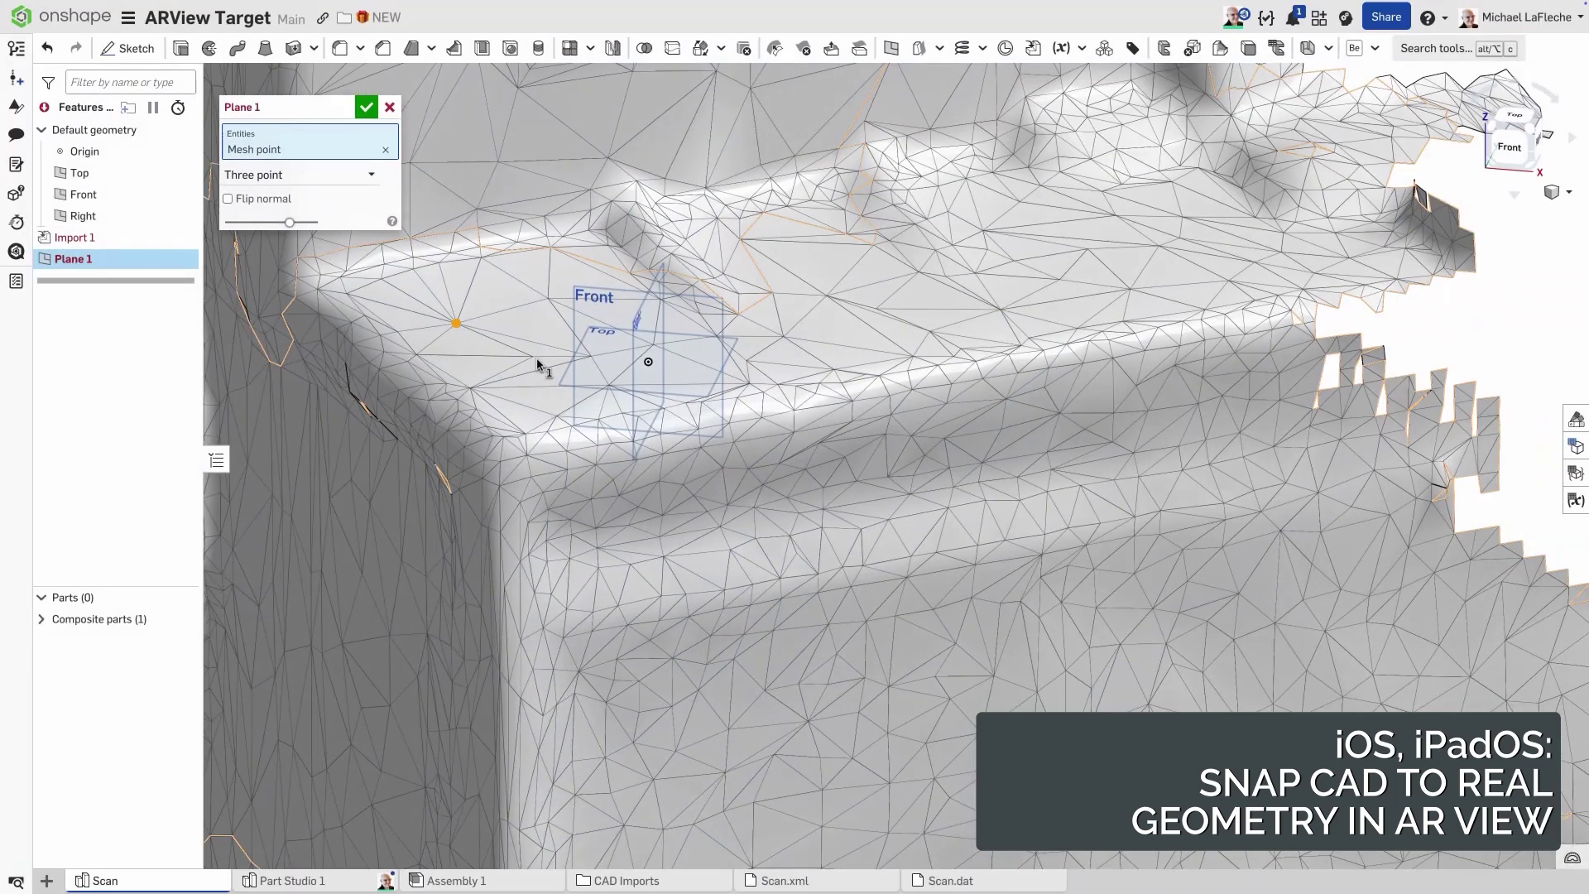
{"action": "left_click", "coordinate": [533, 357]}
{"action": "left_click", "coordinate": [548, 298]}
{"action": "left_click", "coordinate": [367, 108]}
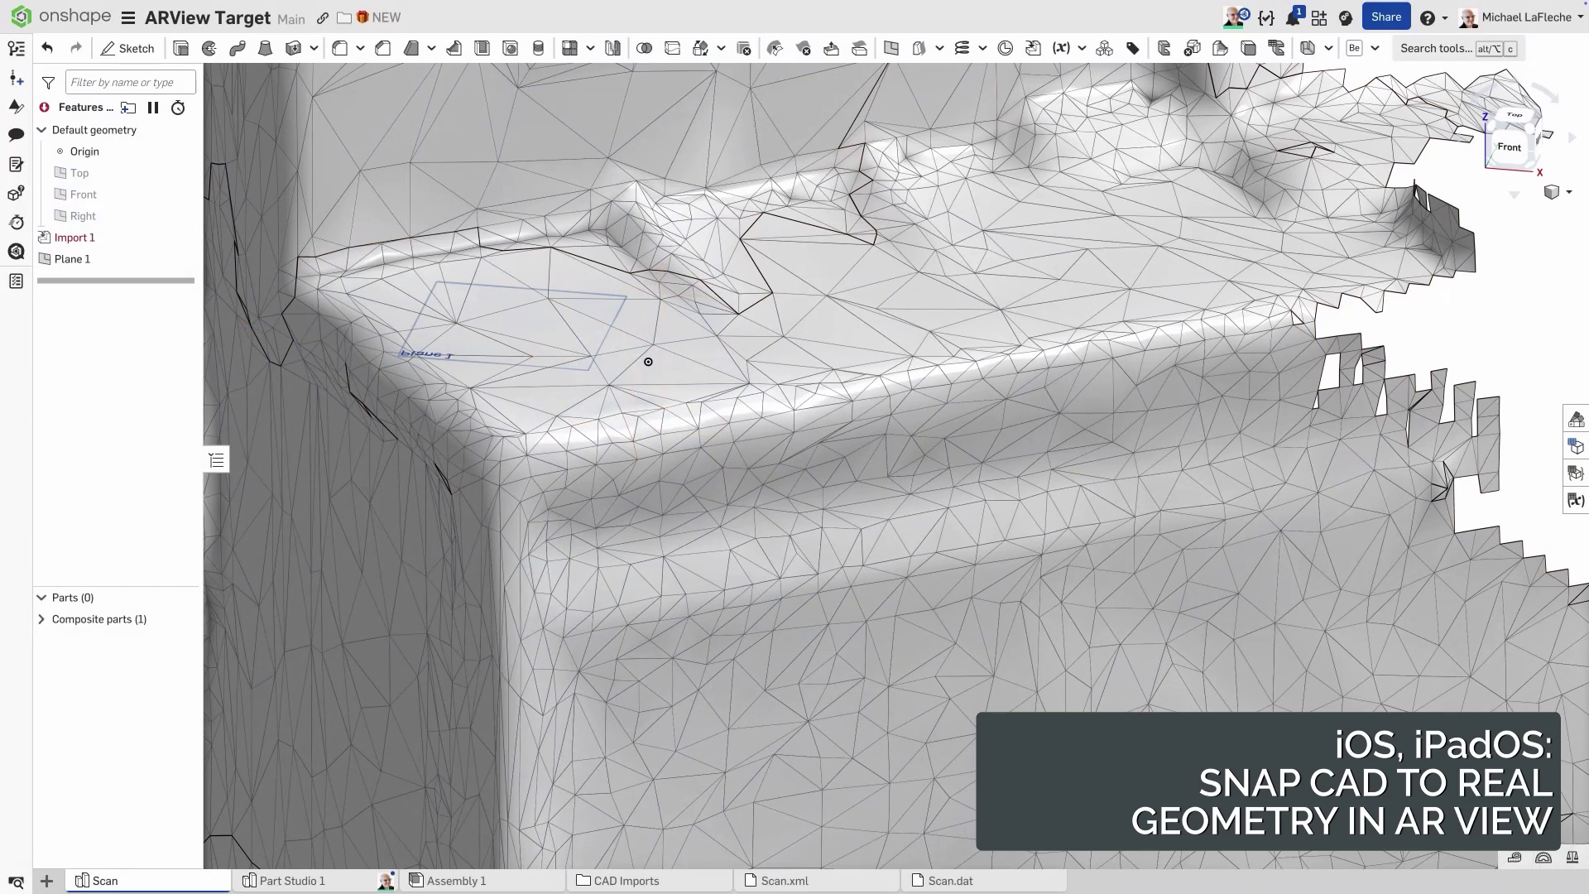
{"action": "right_click", "coordinate": [40, 261]}
{"action": "left_click", "coordinate": [117, 279]}
{"action": "type", "text": "Table Top"}
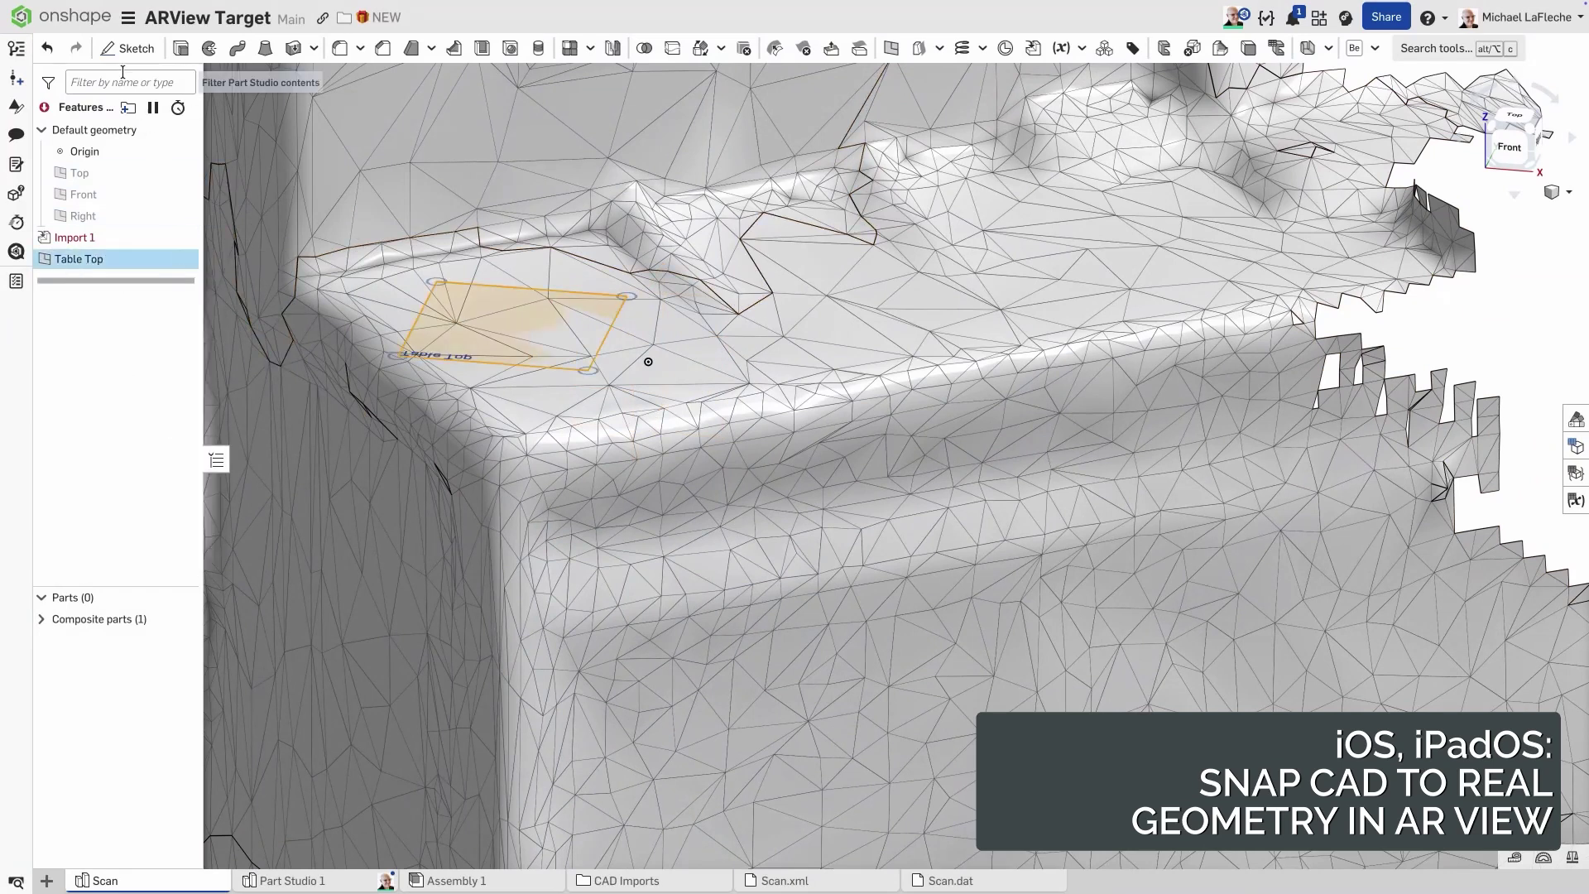
Step: Sketch a rectangle on Table Top and extrude it as a solid slab onto the tabletop
{"action": "left_click", "coordinate": [133, 49]}
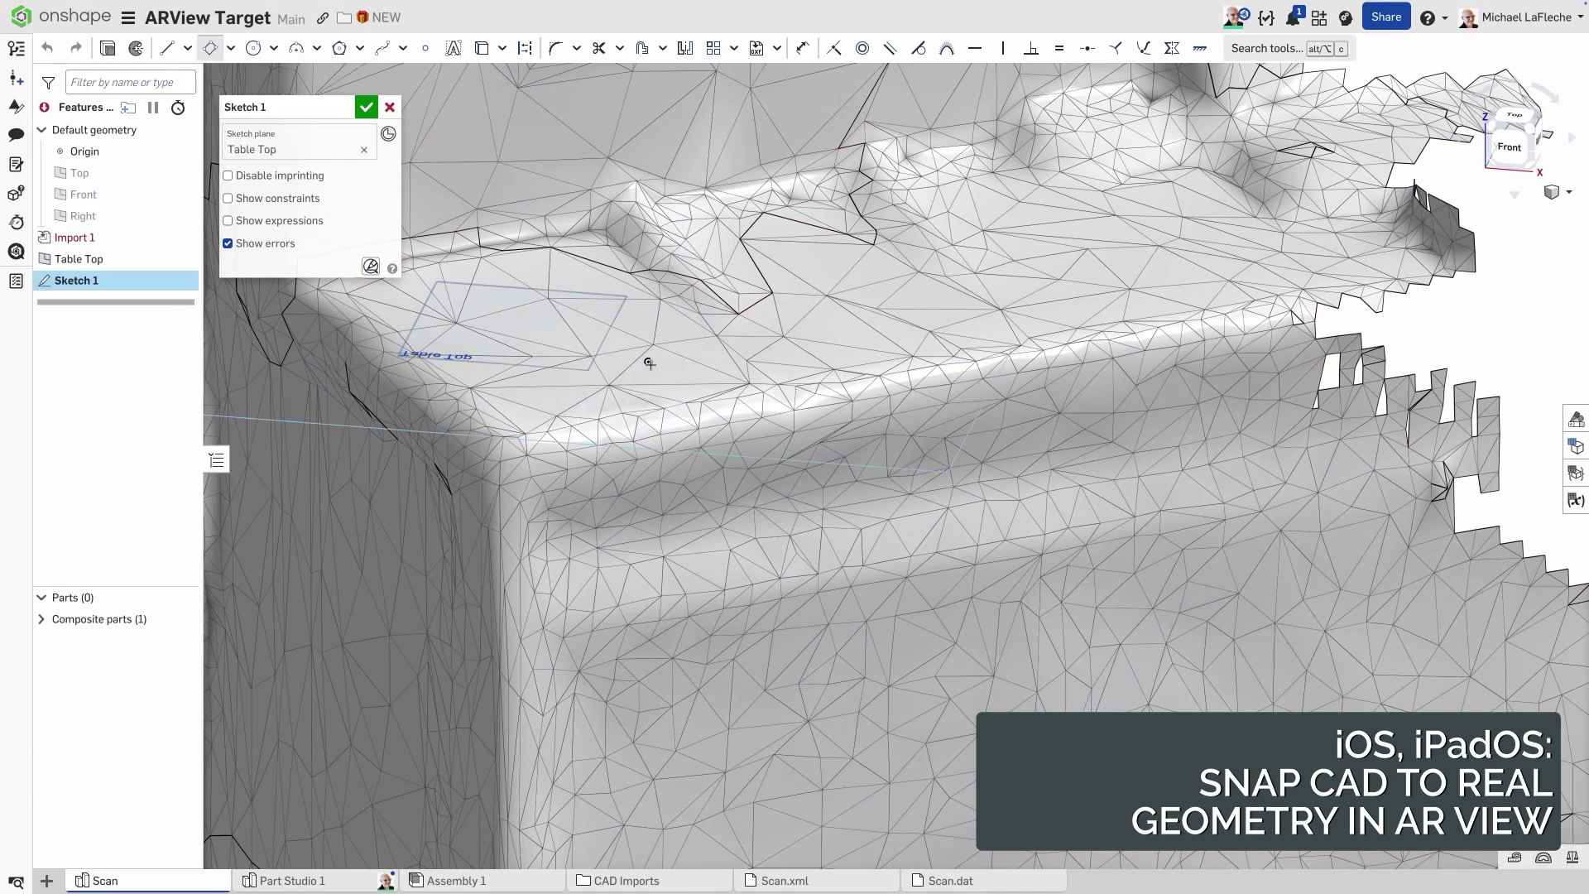
{"action": "mouse_move", "coordinate": [649, 364]}
{"action": "right_mouse_down"}
{"action": "mouse_move", "coordinate": [709, 383]}
{"action": "mouse_move", "coordinate": [526, 434]}
{"action": "right_mouse_up"}
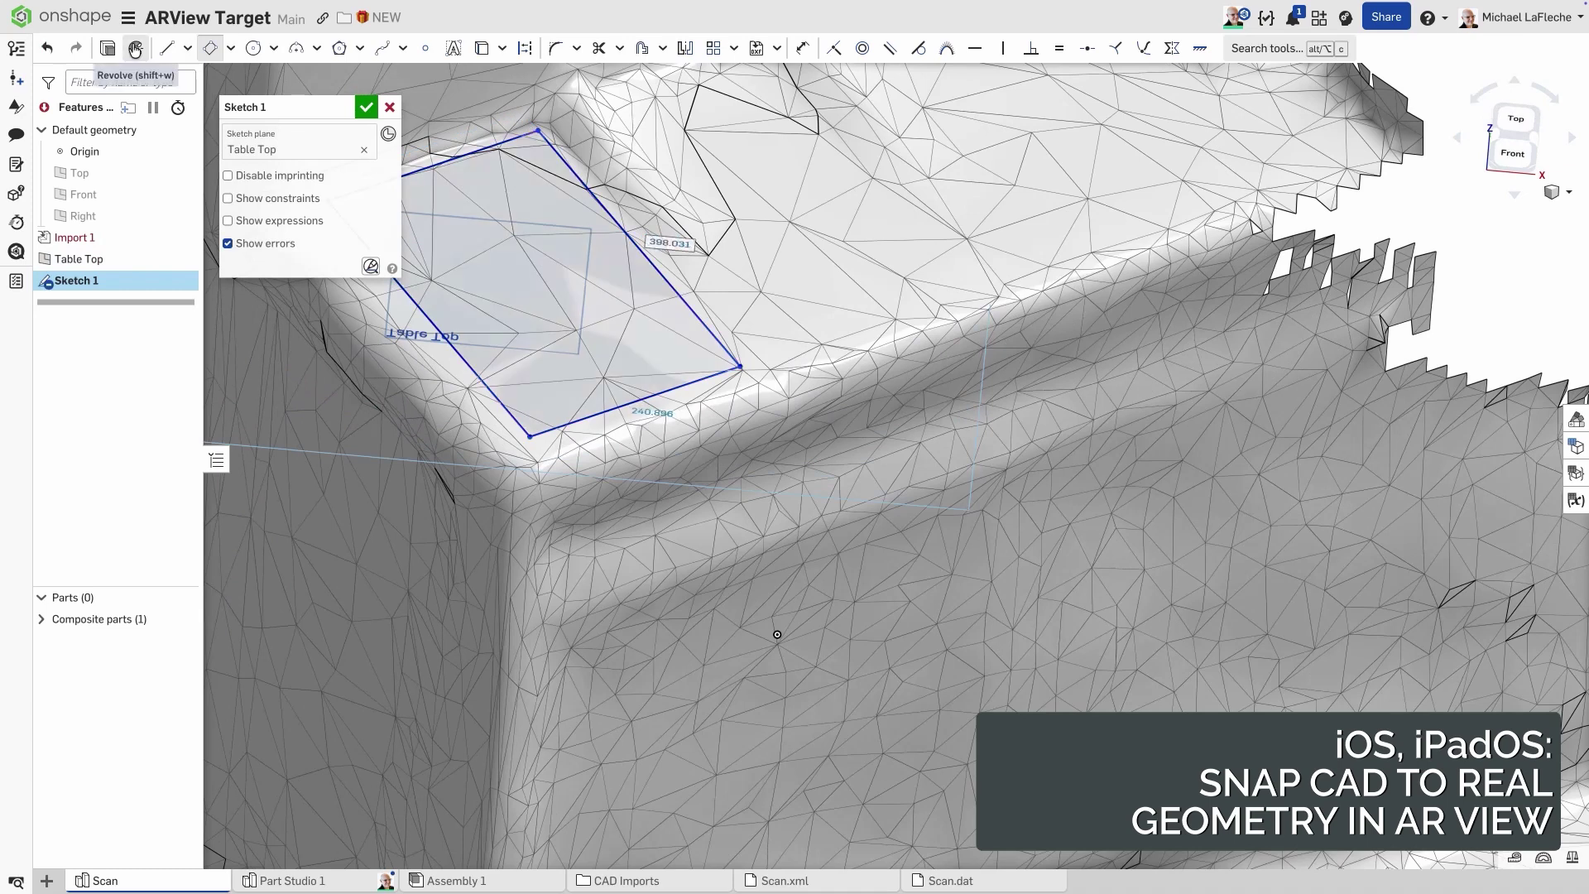
{"action": "left_click", "coordinate": [108, 48]}
{"action": "left_click", "coordinate": [267, 133]}
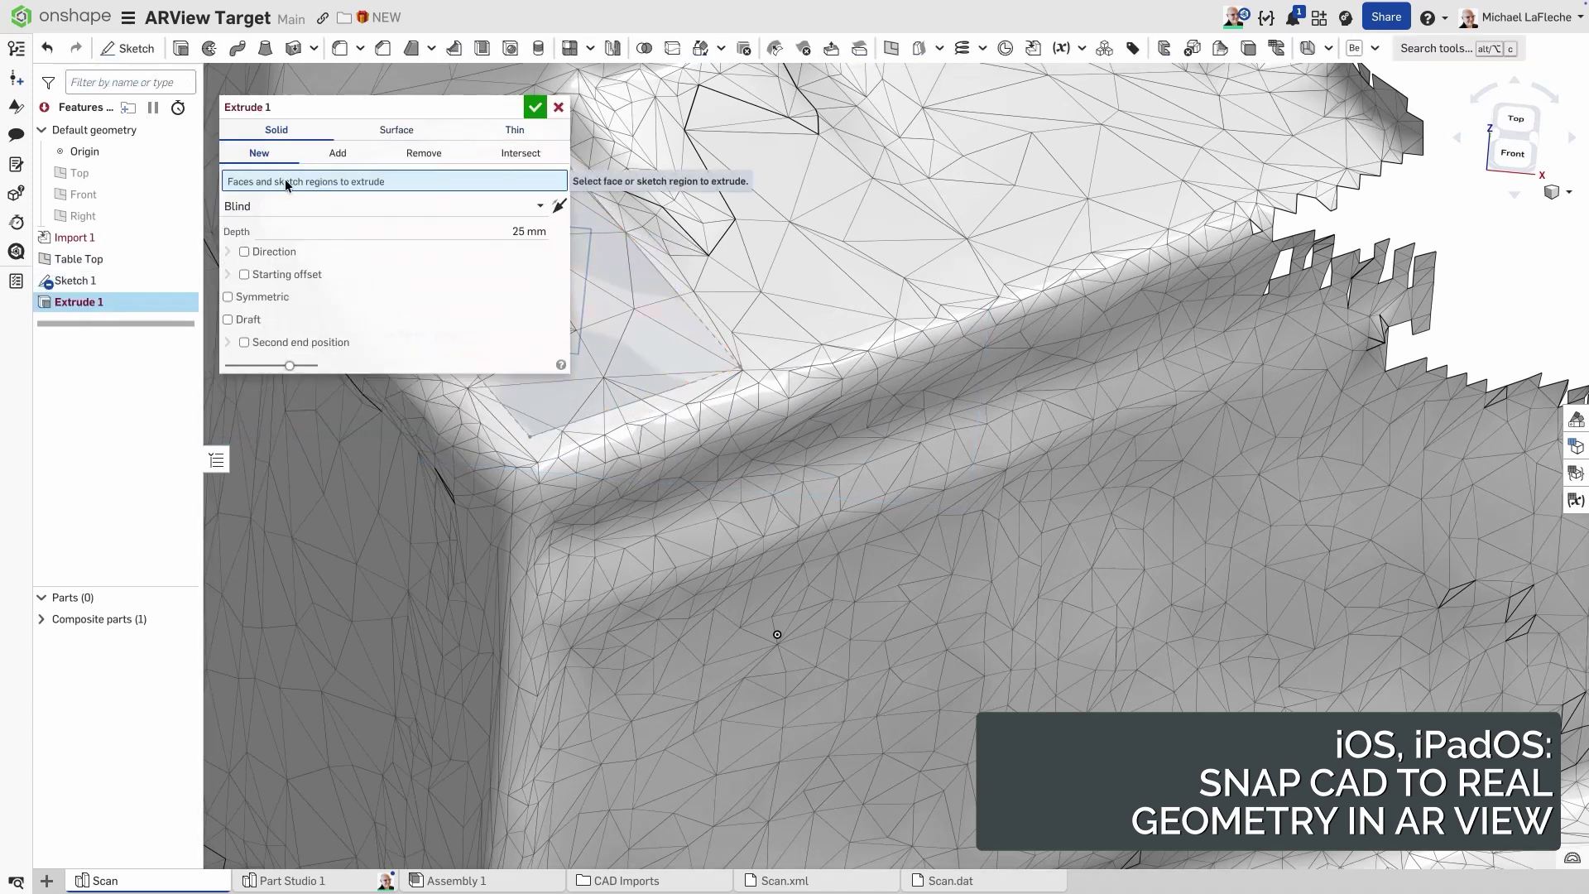
{"action": "left_click", "coordinate": [115, 280]}
{"action": "left_click", "coordinate": [557, 222]}
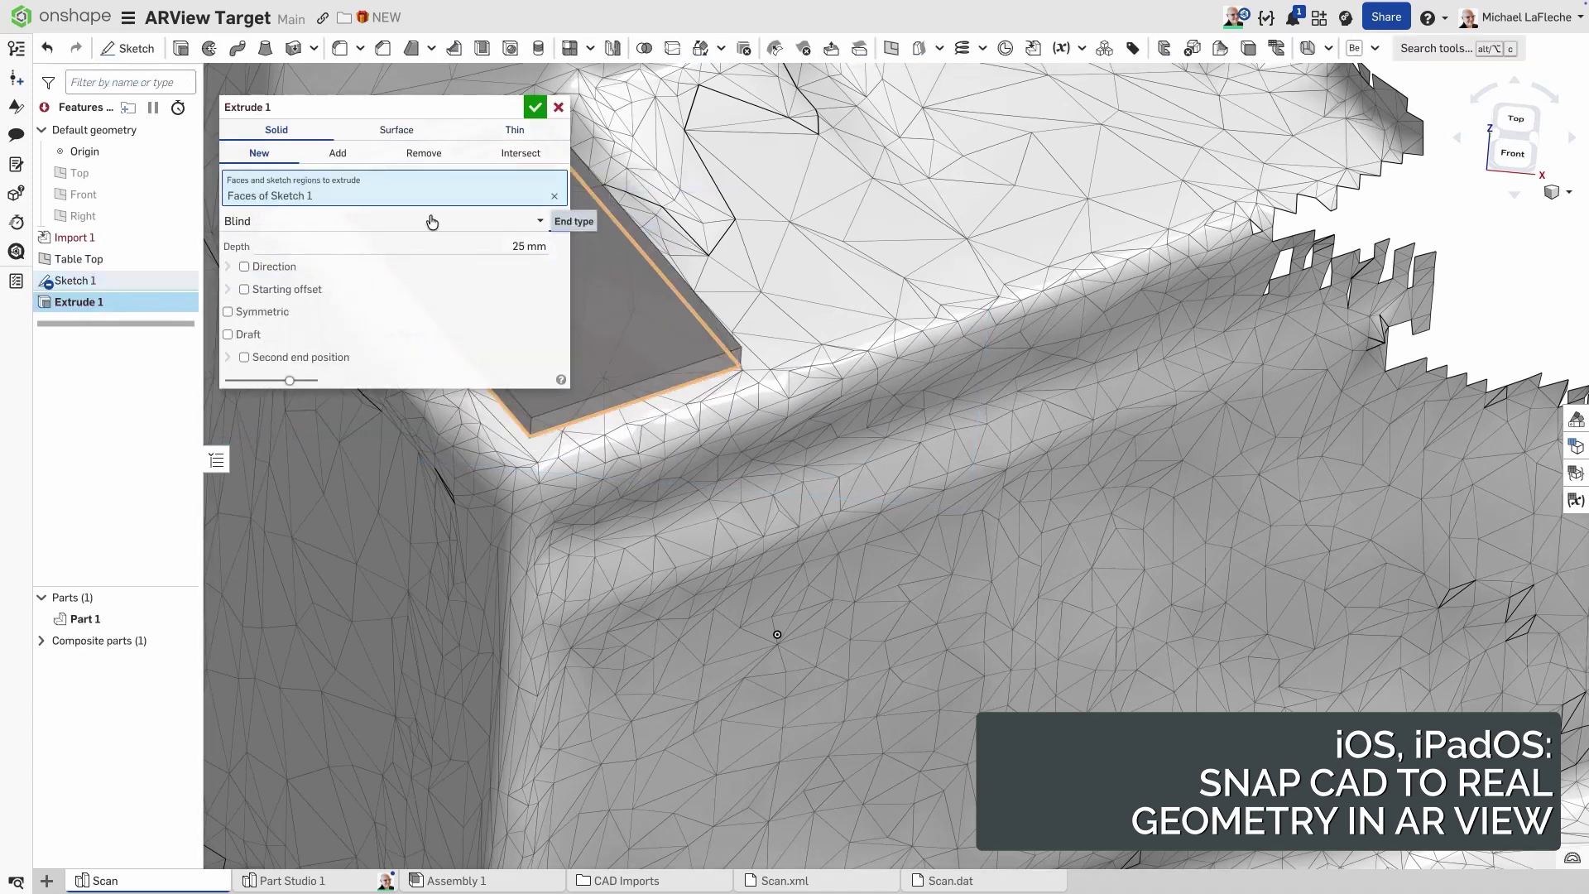
{"action": "left_click", "coordinate": [530, 108]}
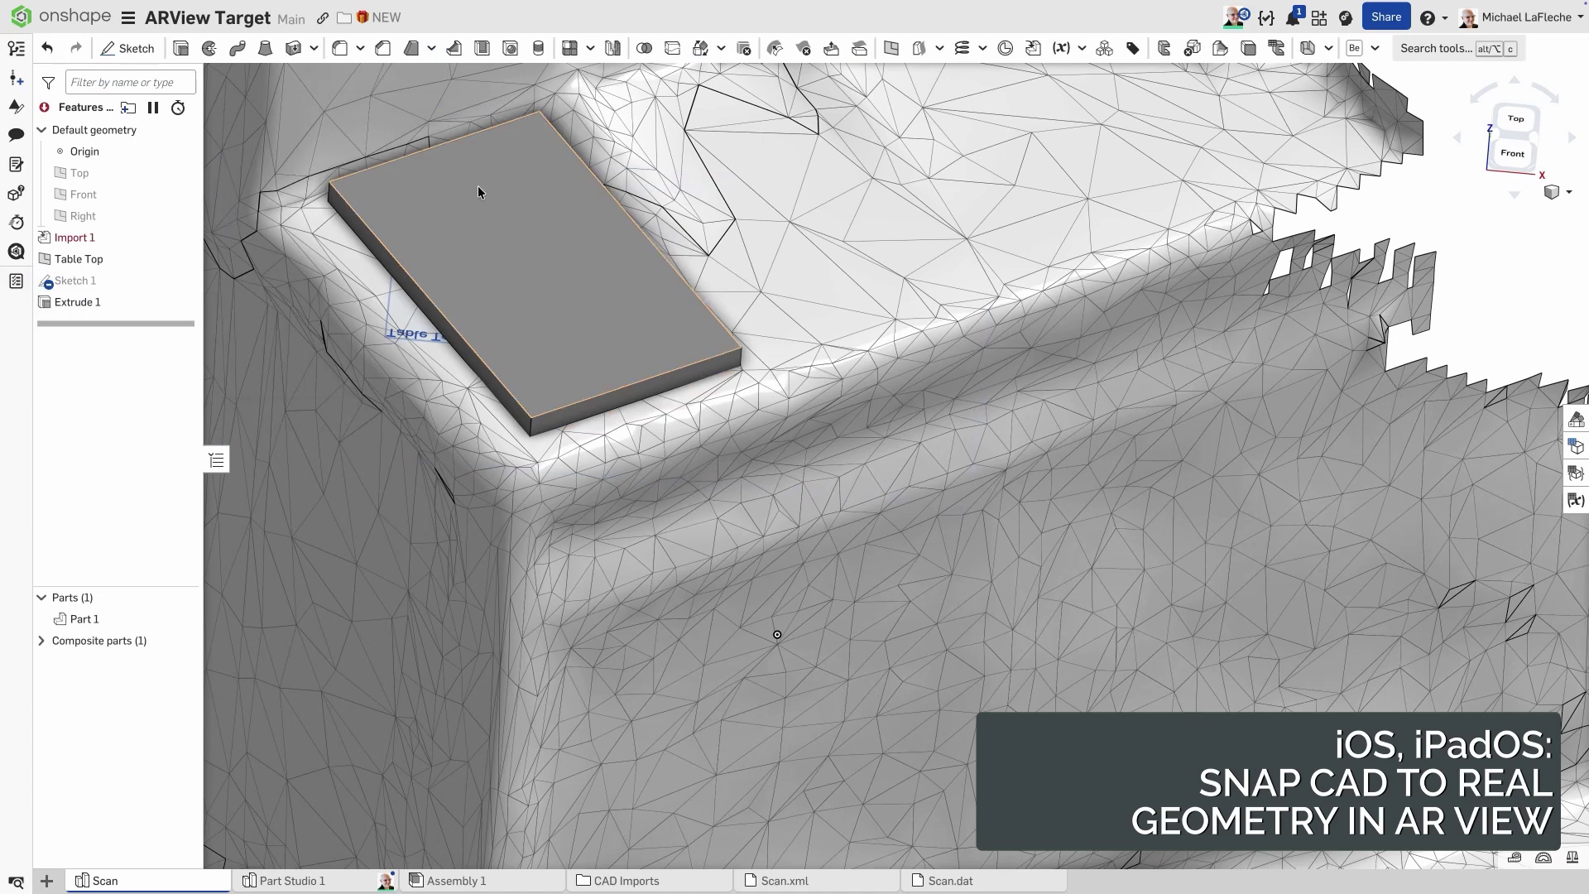
Step: Extrude a 100 mm block from the slab as a new part and start a Shell on it
{"action": "left_click", "coordinate": [182, 48]}
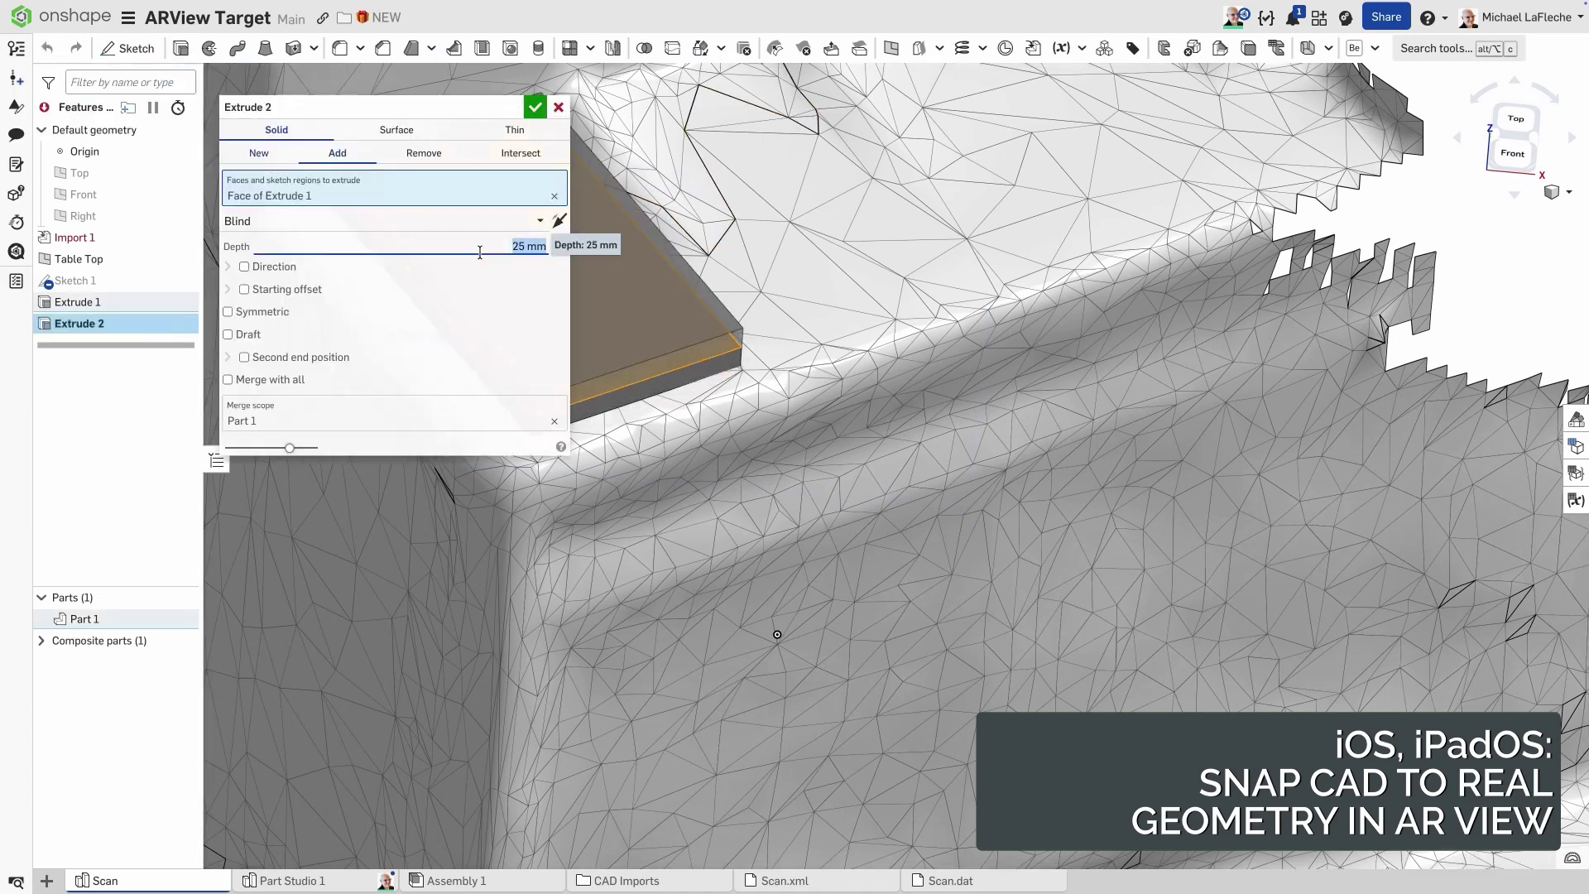
{"action": "type", "text": "100"}
{"action": "key", "text": "Return"}
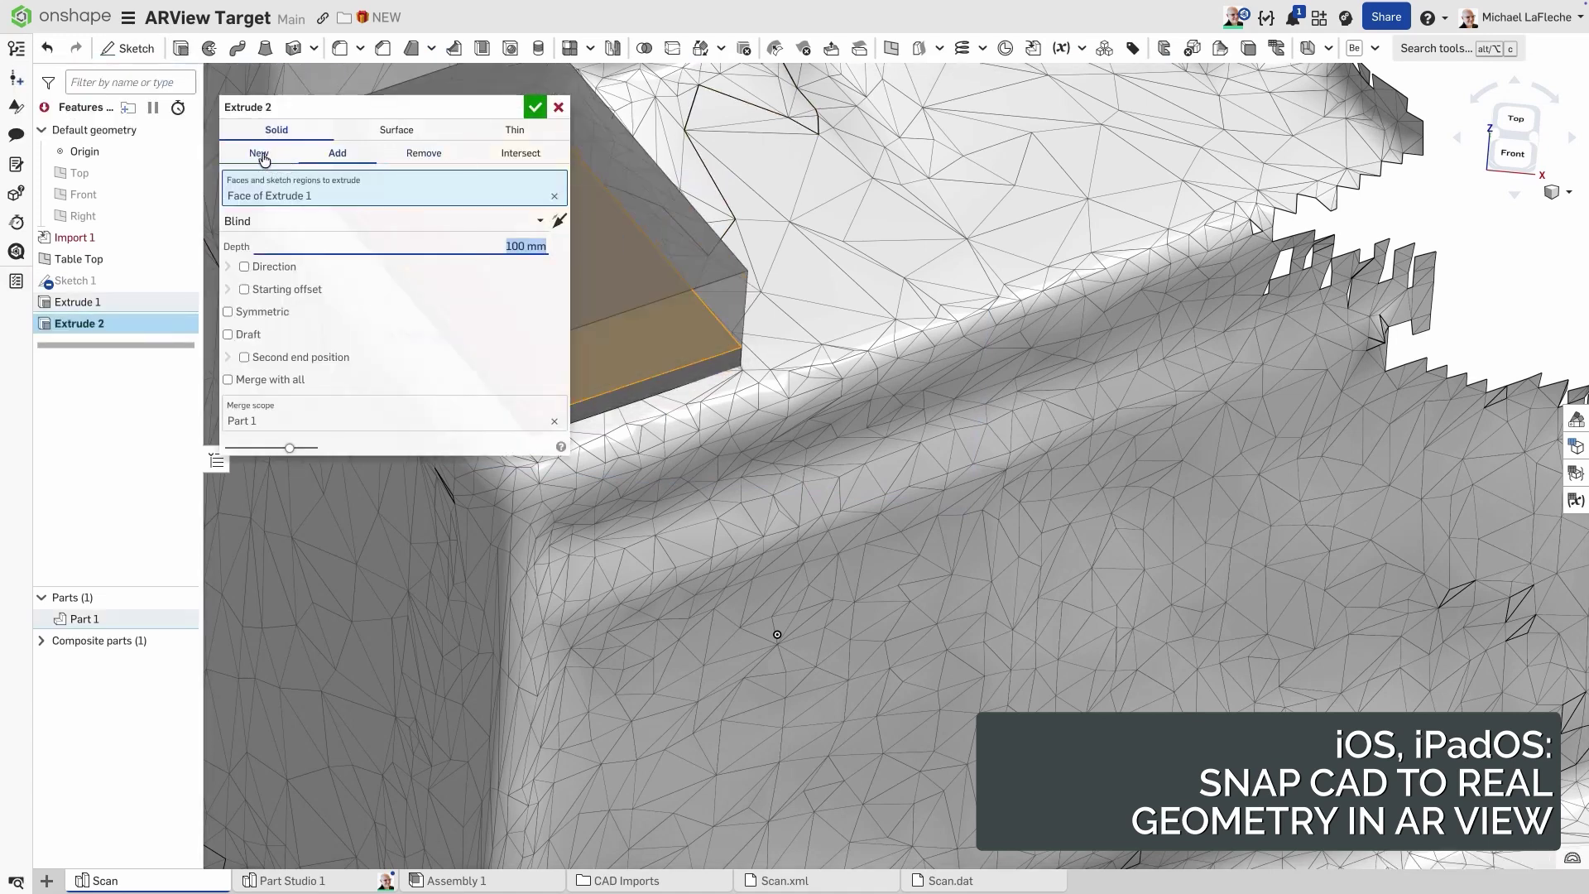
{"action": "left_click", "coordinate": [263, 159]}
{"action": "left_click", "coordinate": [535, 107]}
{"action": "left_click", "coordinate": [453, 48]}
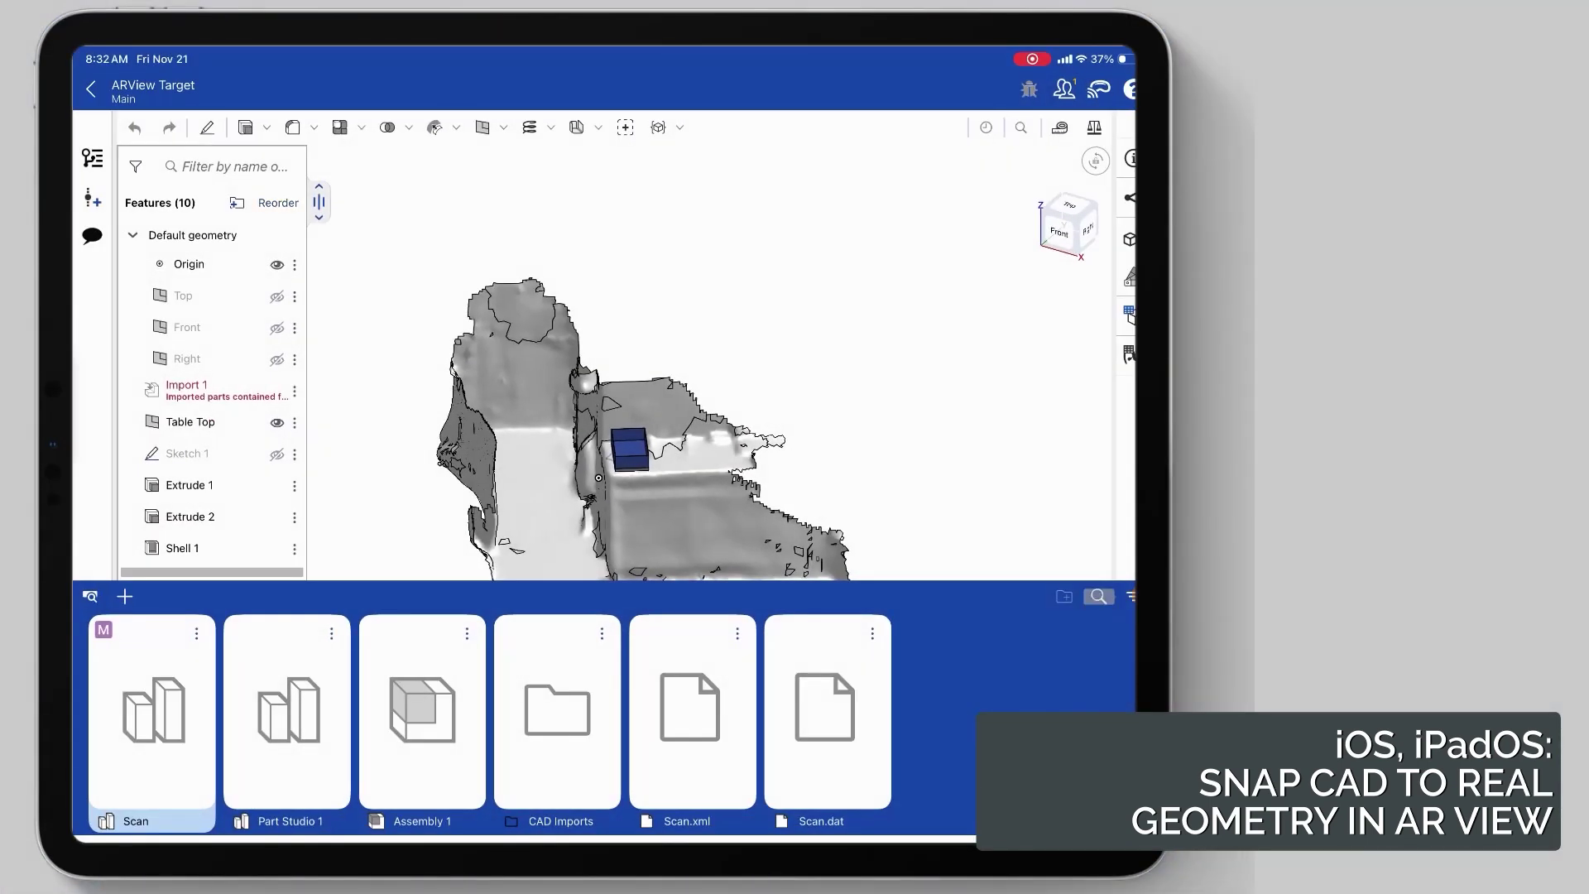
Step: Collapse the tab panel, turn the view toward the box on the tabletop, and switch to AR view
{"action": "left_click", "coordinate": [1130, 596]}
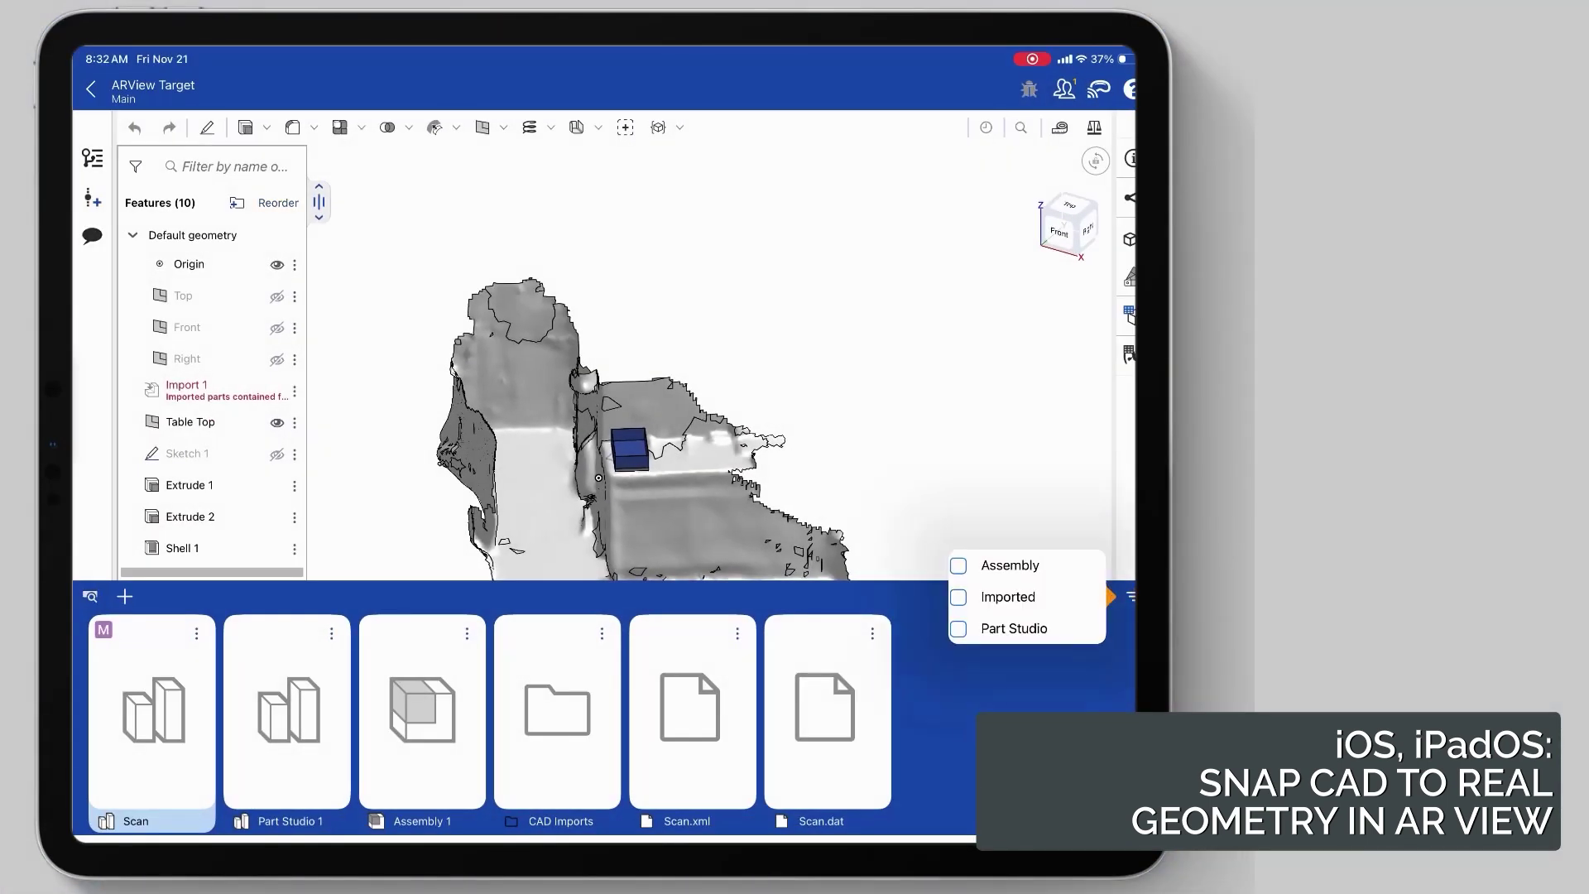
{"action": "left_click", "coordinate": [1033, 401]}
{"action": "left_click", "coordinate": [97, 593]}
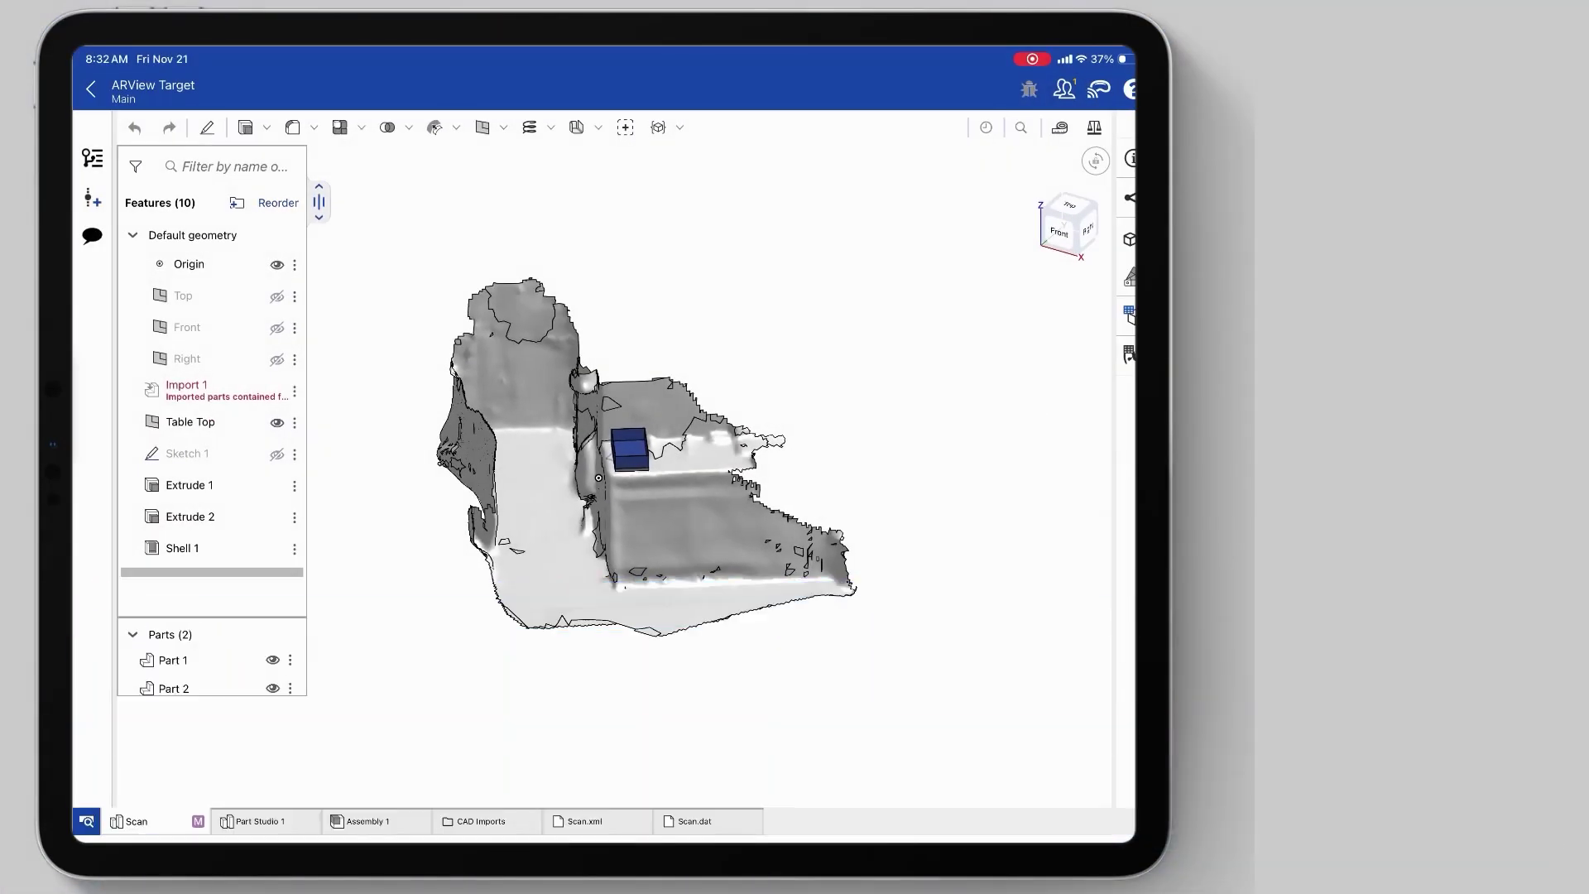
{"action": "scroll", "coordinate": [675, 443], "scroll_direction": "up", "scroll_amount": 5}
{"action": "left_click_drag", "start_coordinate": [727, 638], "coordinate": [893, 622]}
{"action": "scroll", "coordinate": [1067, 675], "scroll_direction": "down", "scroll_amount": 2}
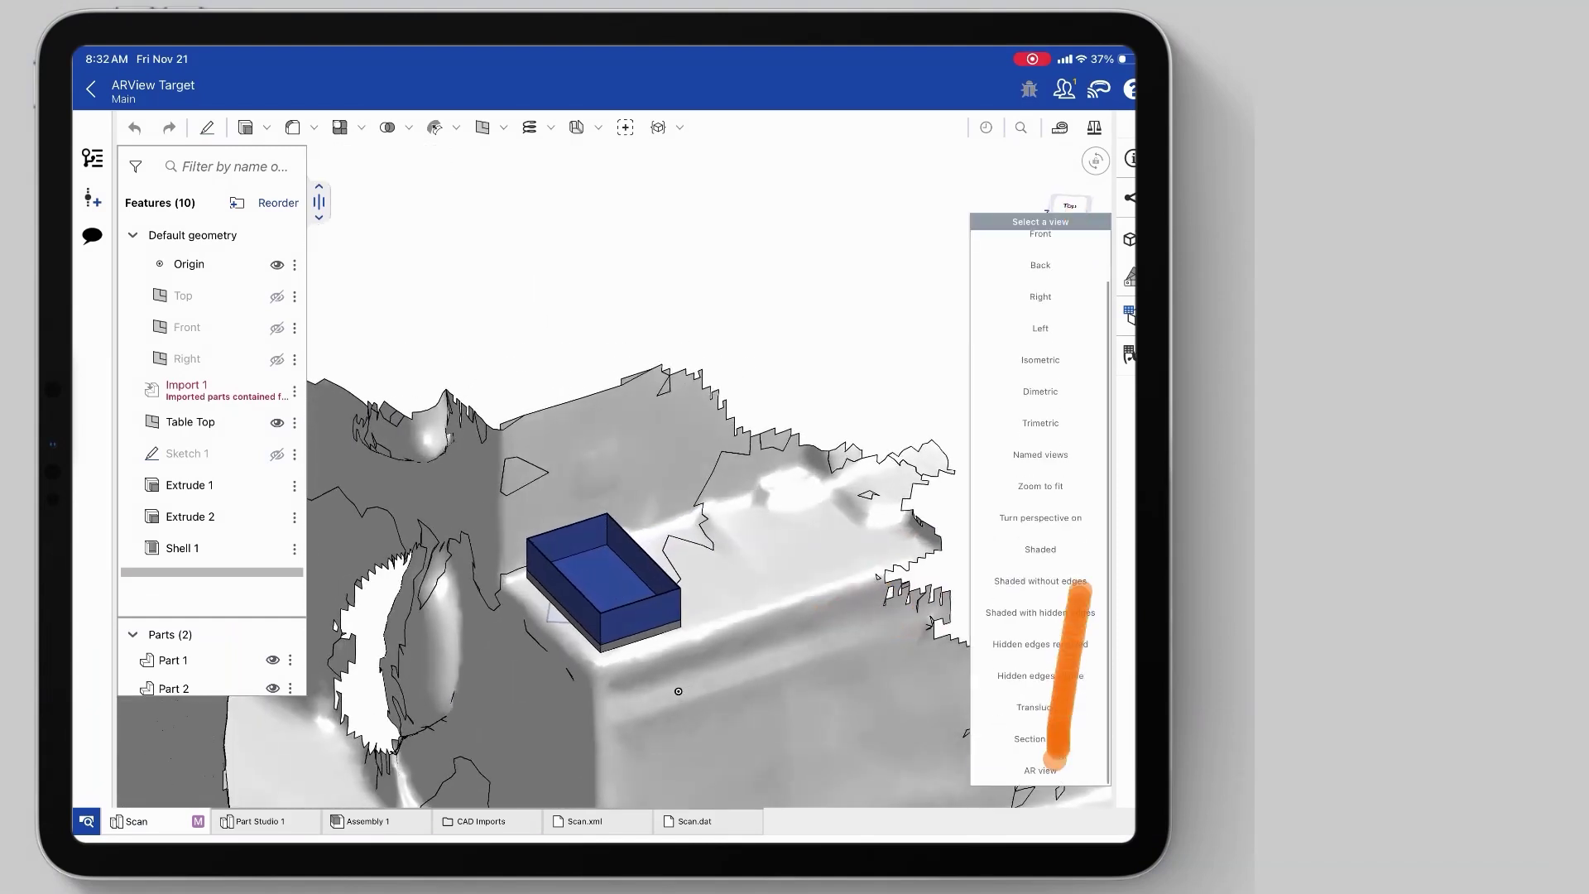
{"action": "left_click", "coordinate": [1066, 763]}
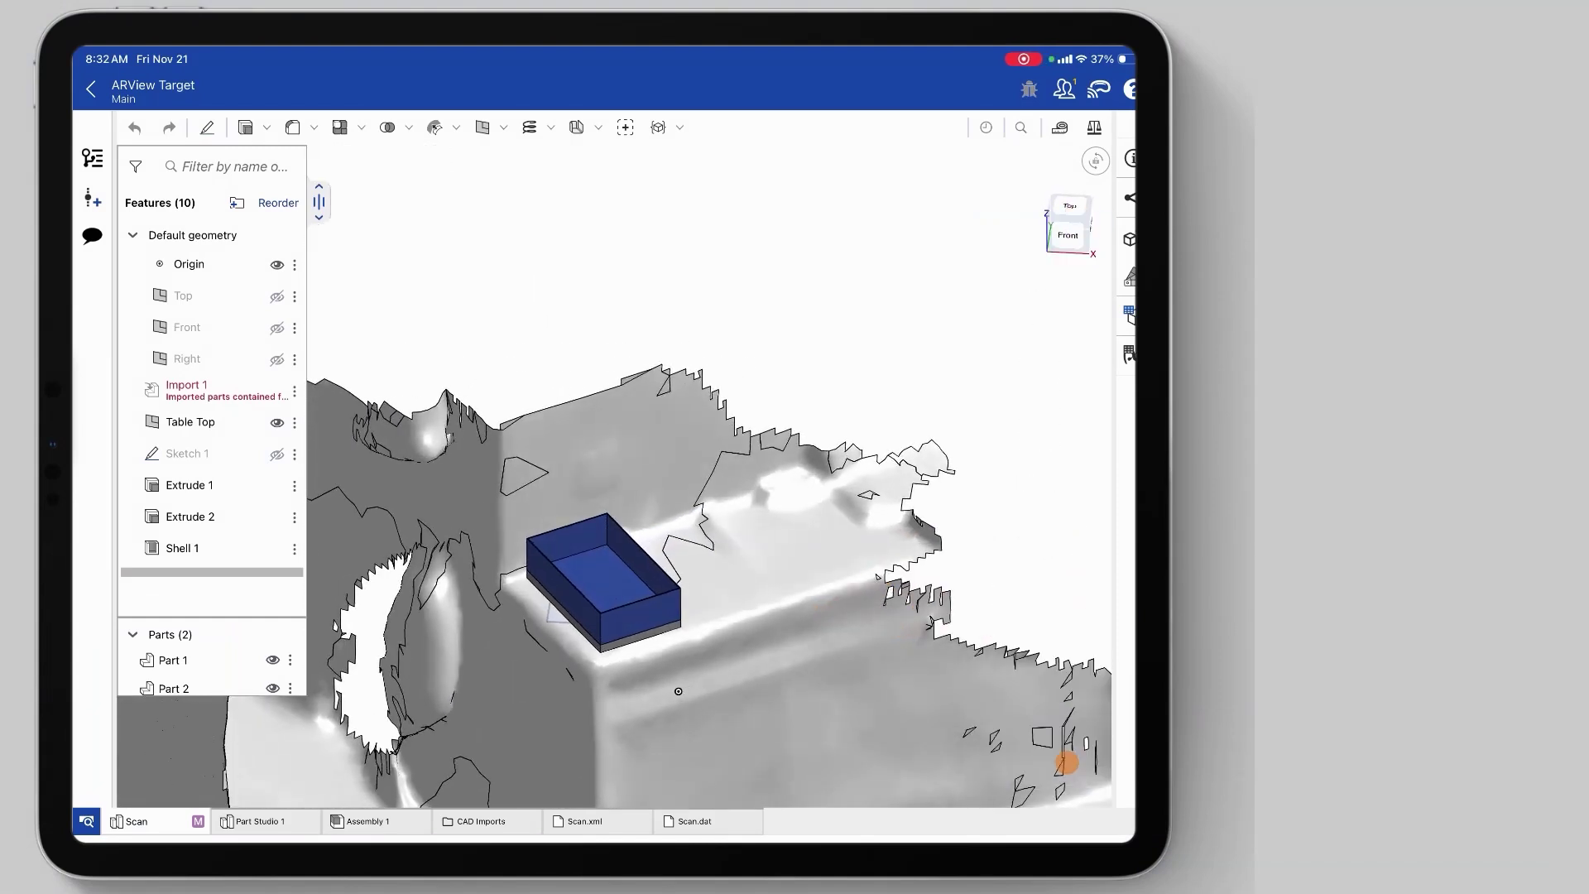